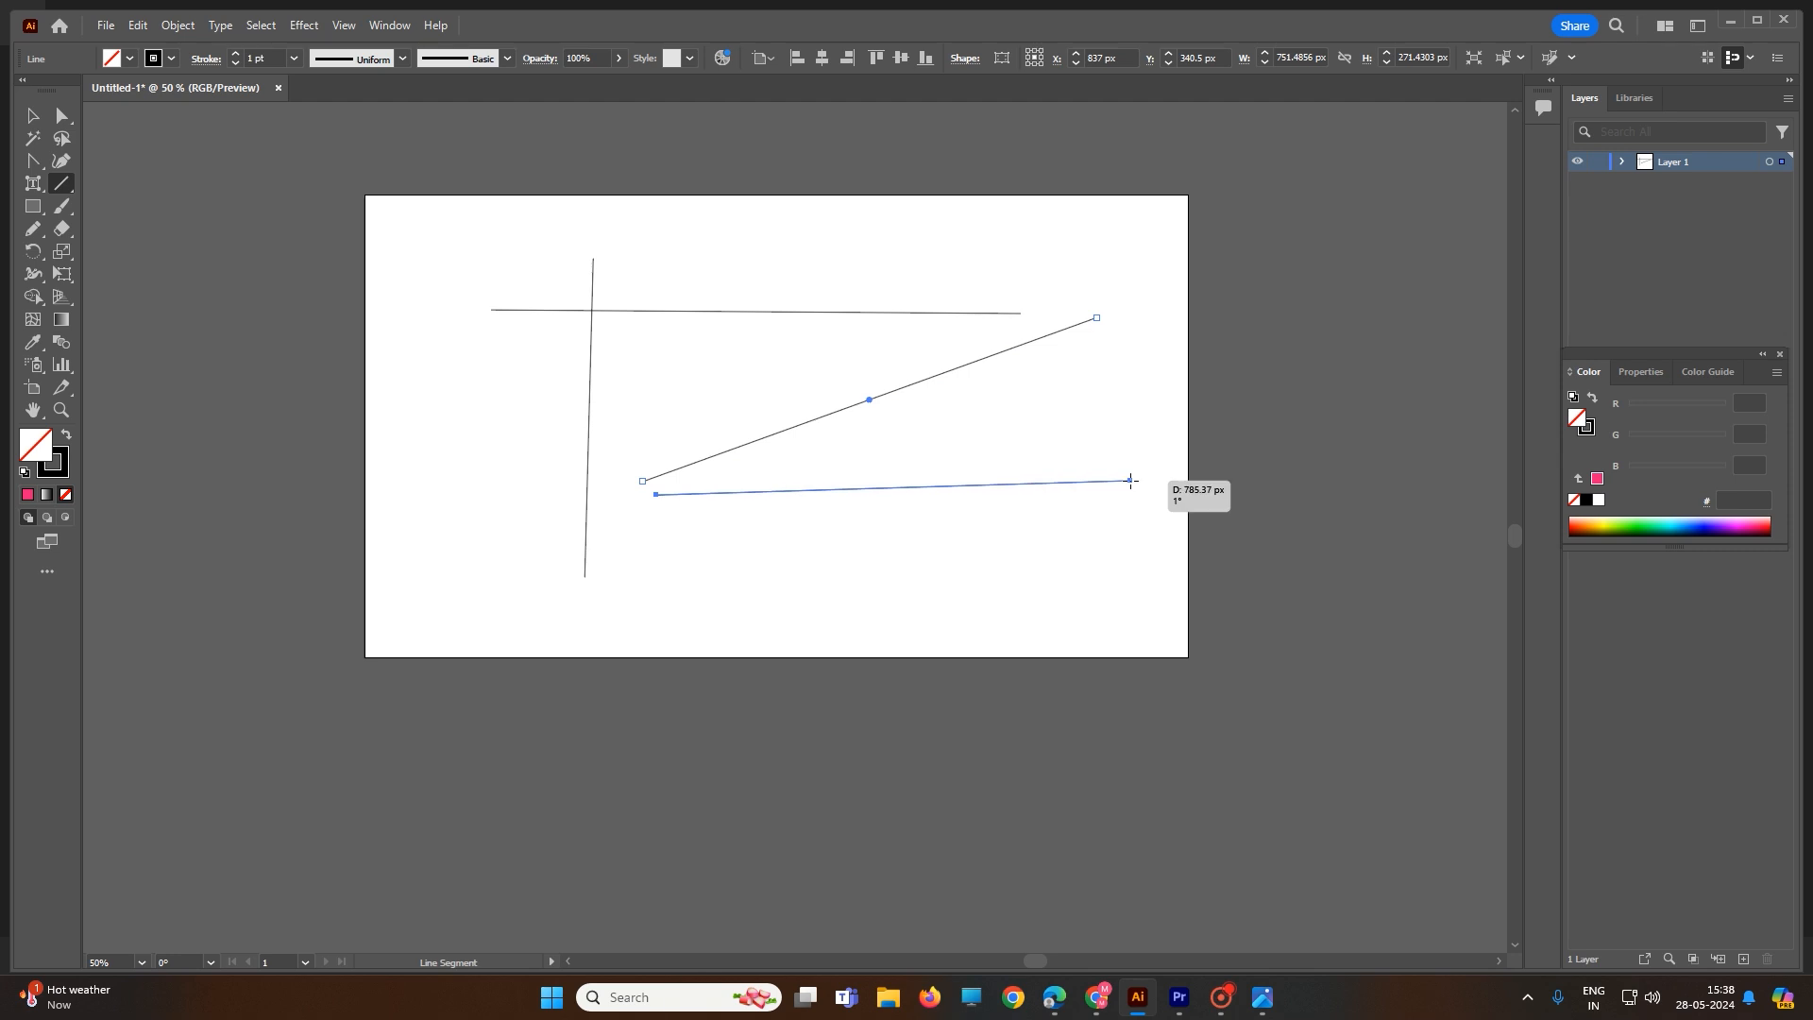
Draw a nearly horizontal line about 785 px long and two more segments below the diagonal line, forming a crossing zigzag.
mouse_move(1098, 328)
mouse_down()
mouse_move(897, 522)
mouse_move(822, 552)
mouse_move(1131, 480)
mouse_up()
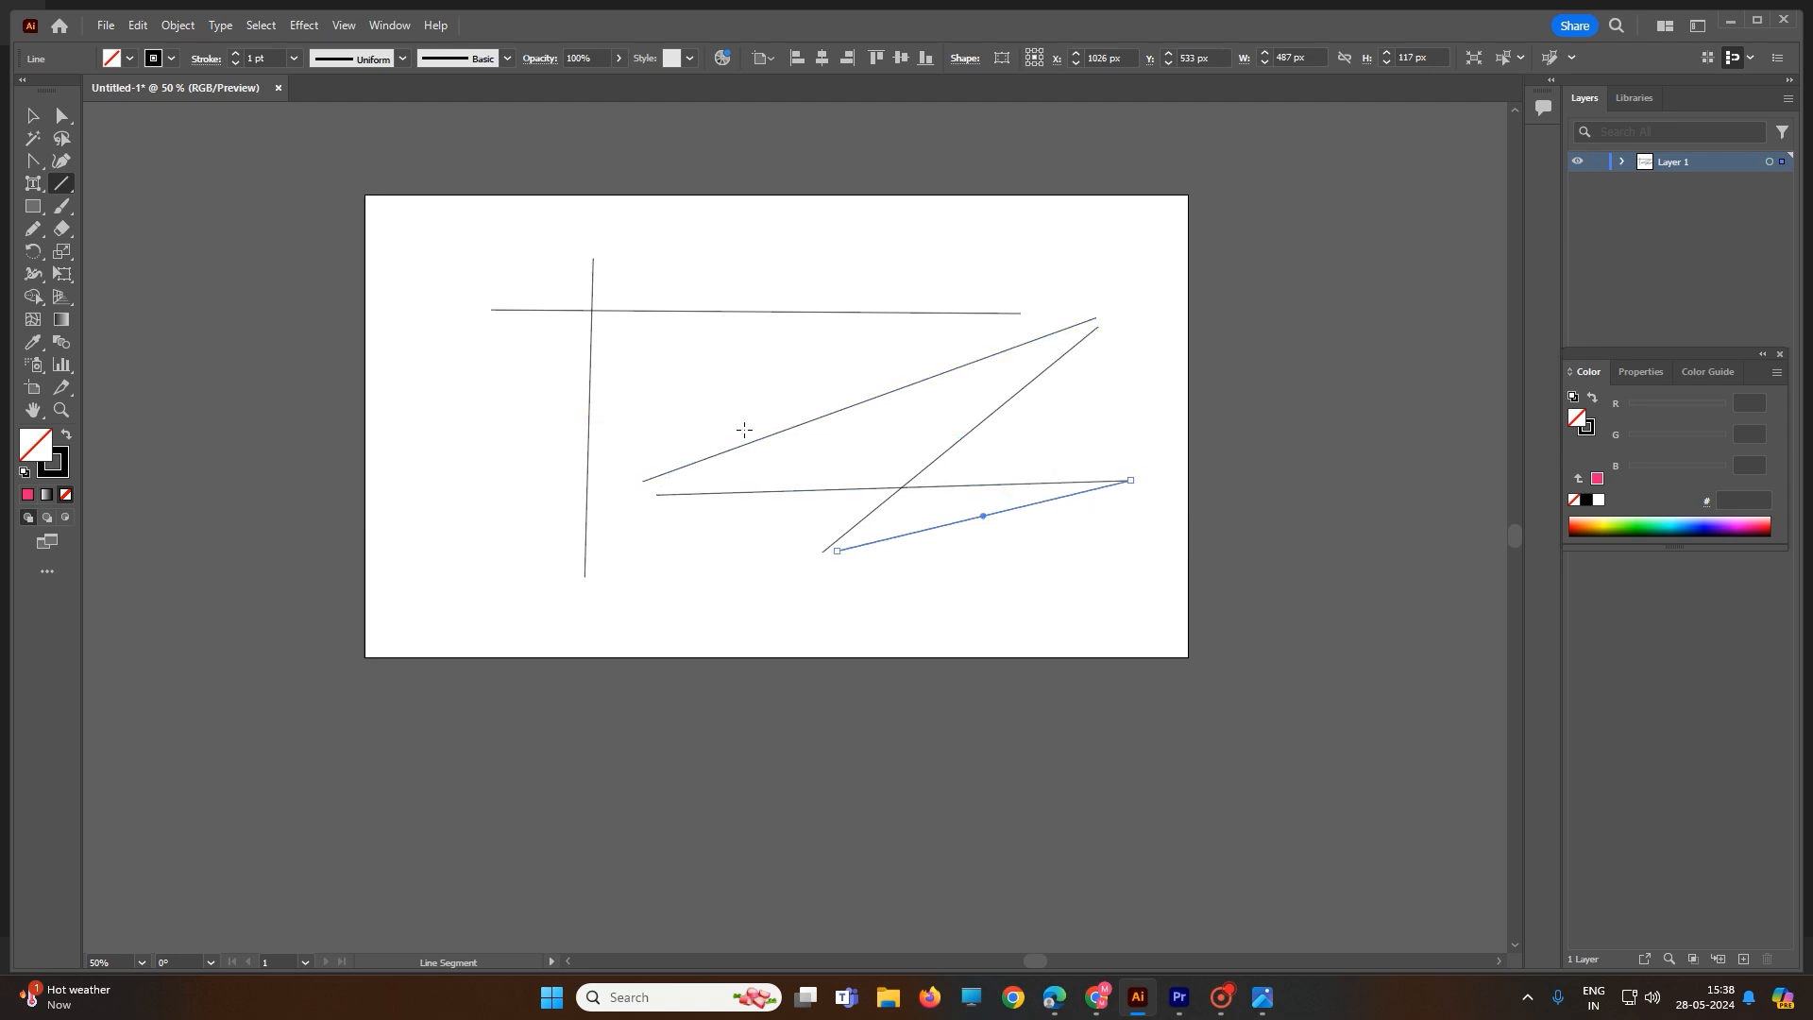
Delete the horizontal line near the artboard's upper edge and the vertical line crossing it.
key(a)
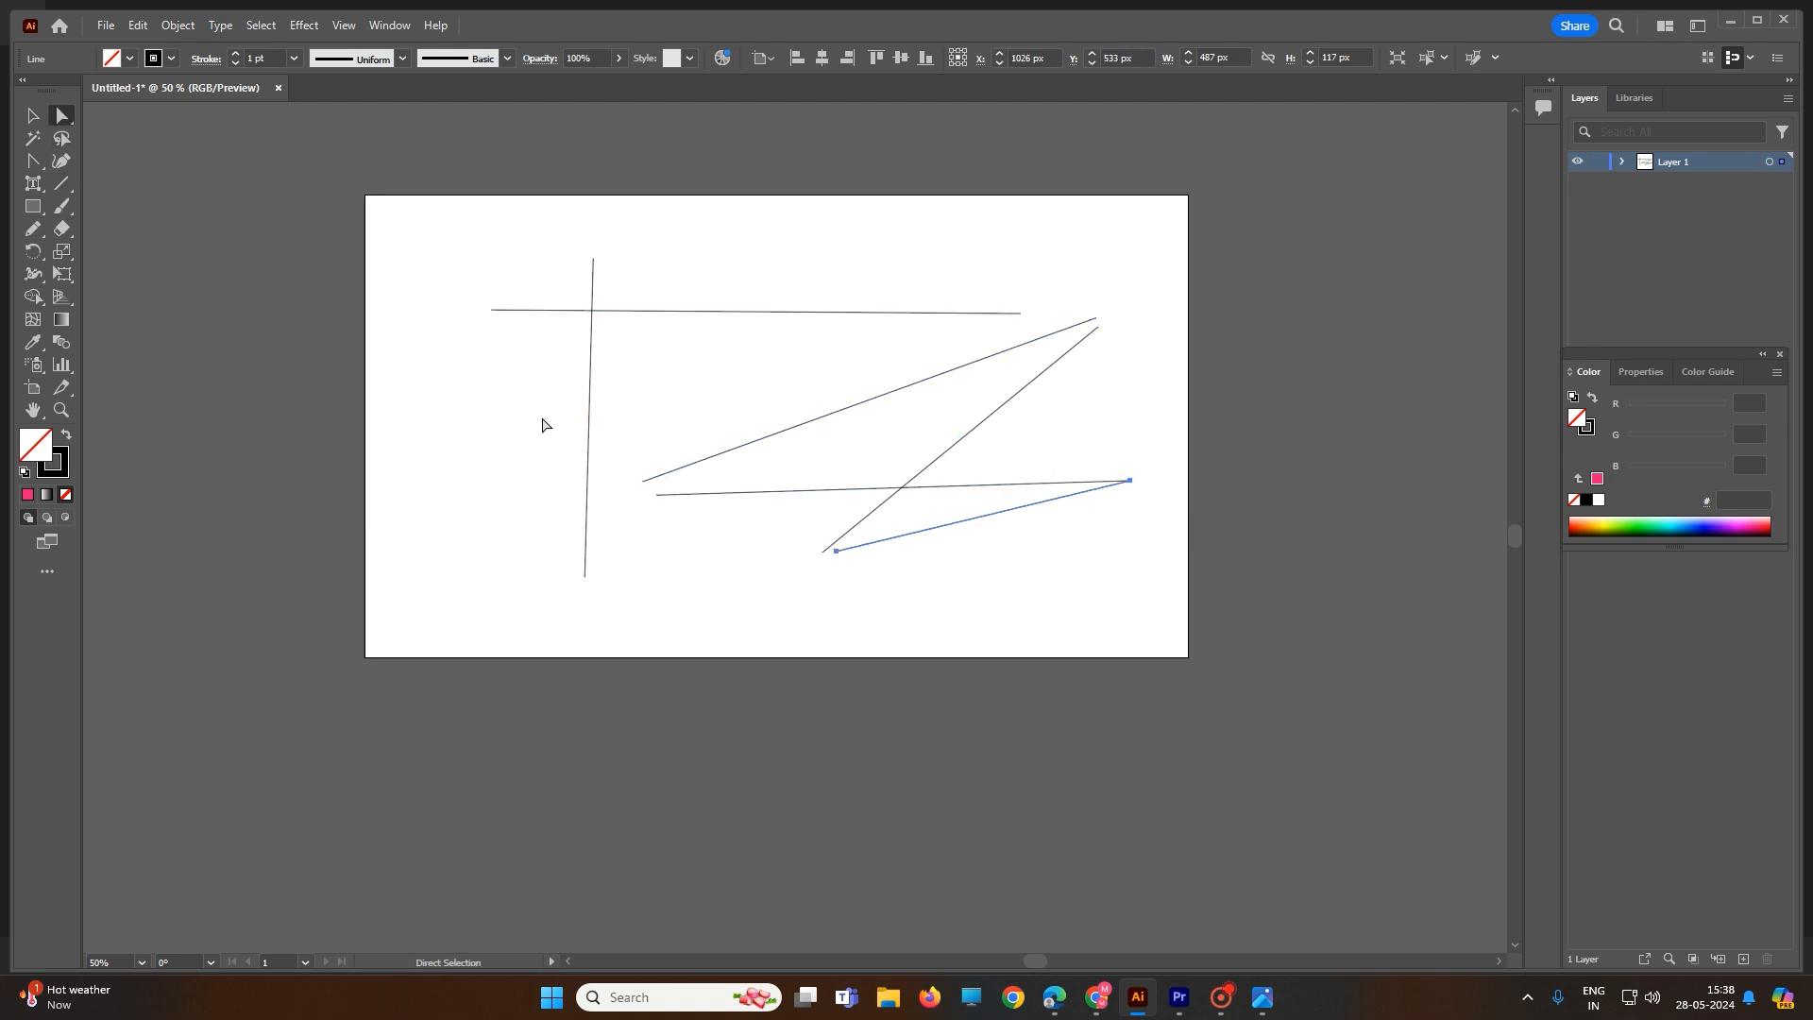
click(559, 451)
click(658, 311)
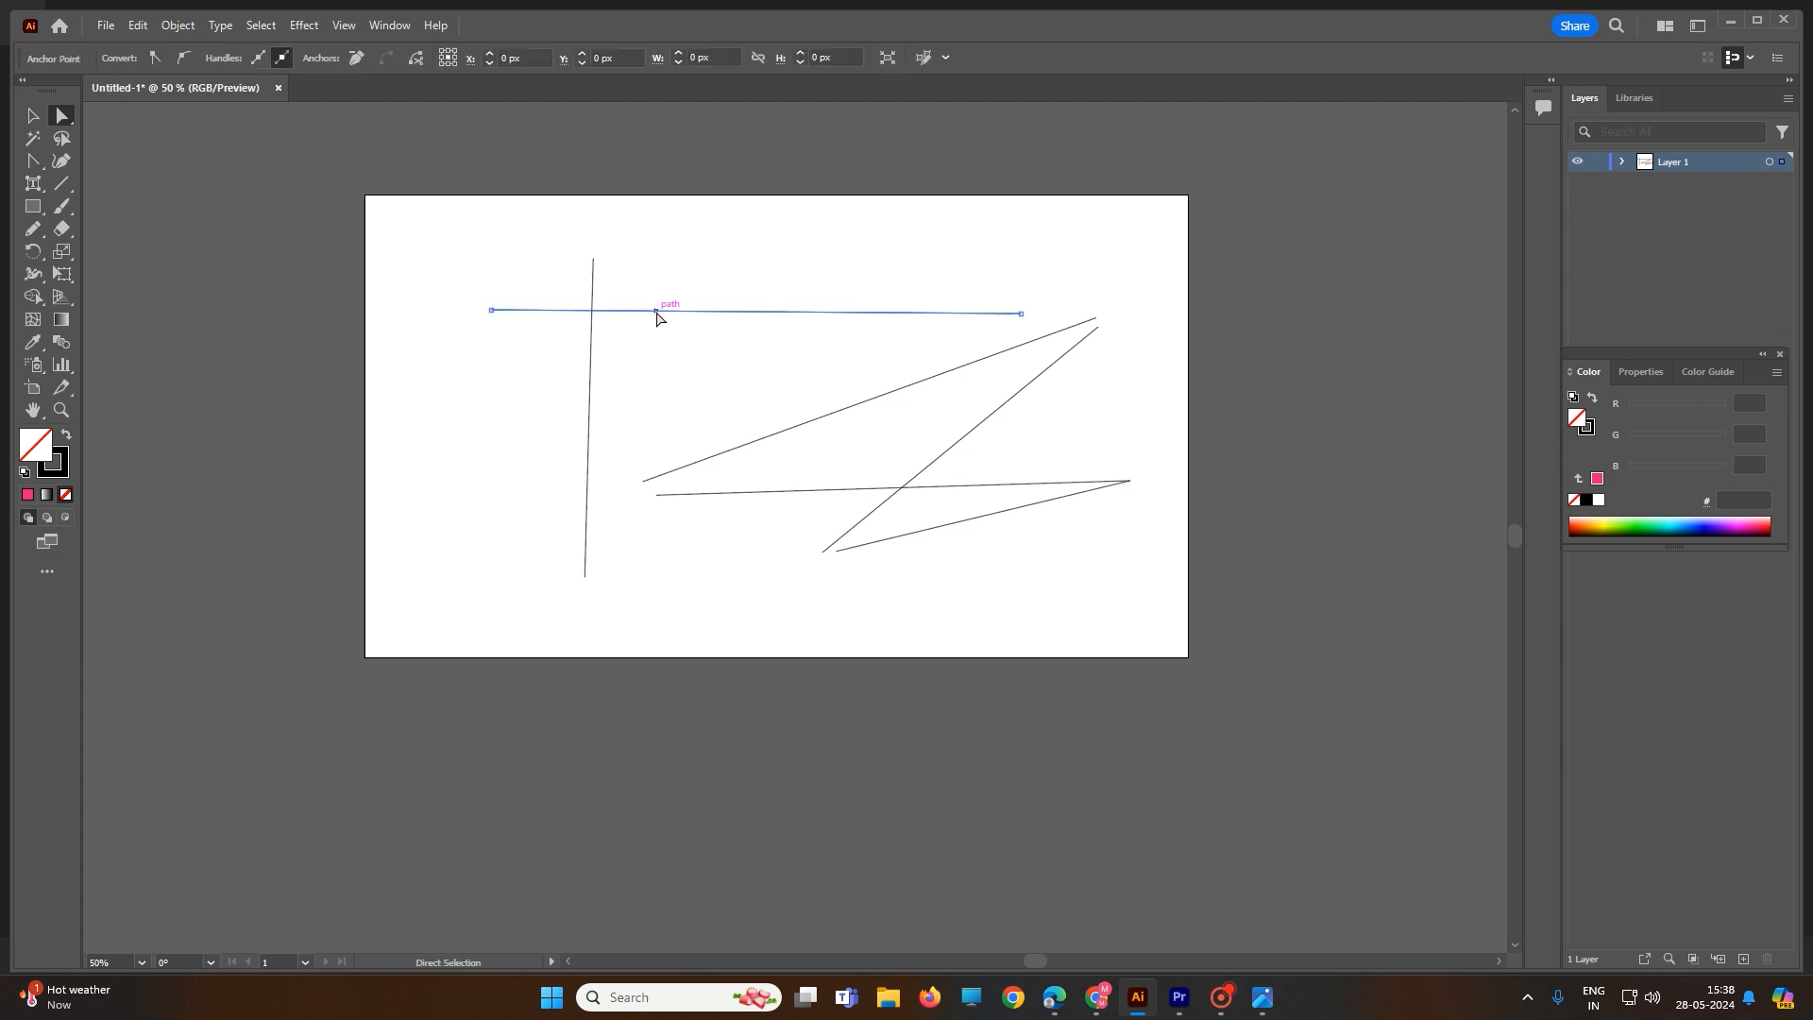
key(Delete)
click(592, 295)
key(Delete)
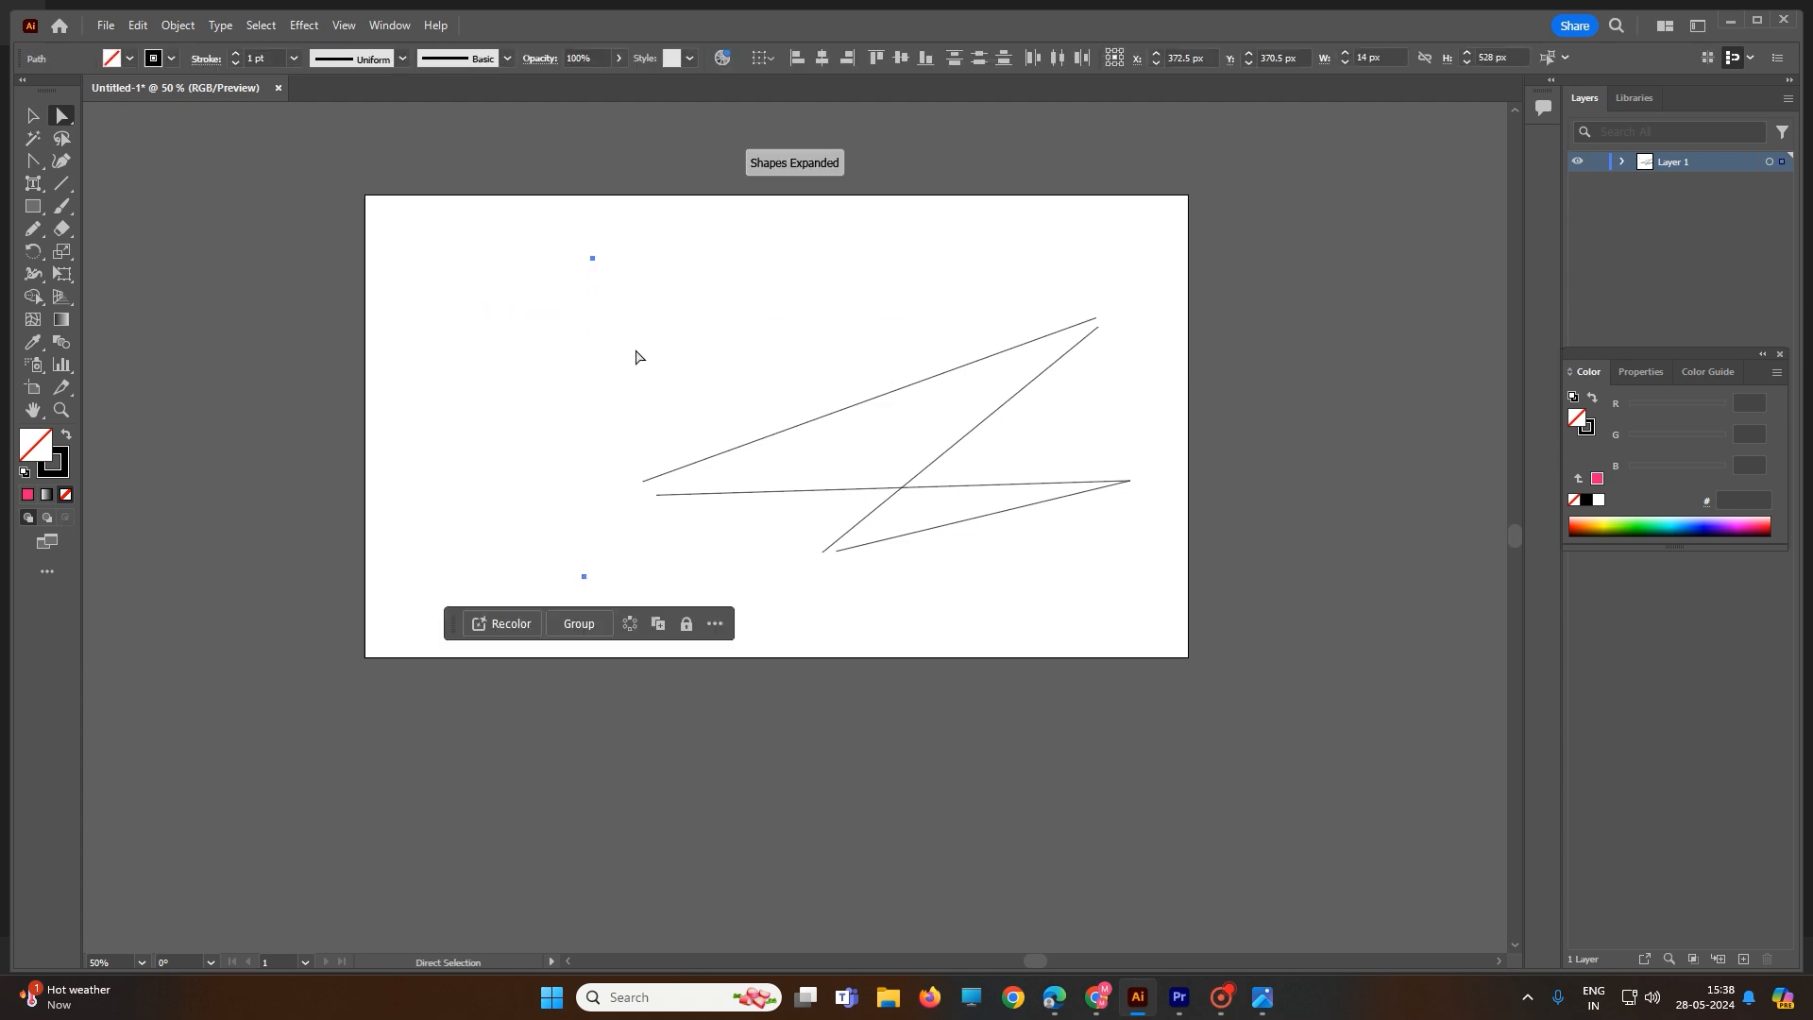
Select all the remaining line segments and join them into one continuous path, leaving it deselected.
drag(550, 217, 1218, 637)
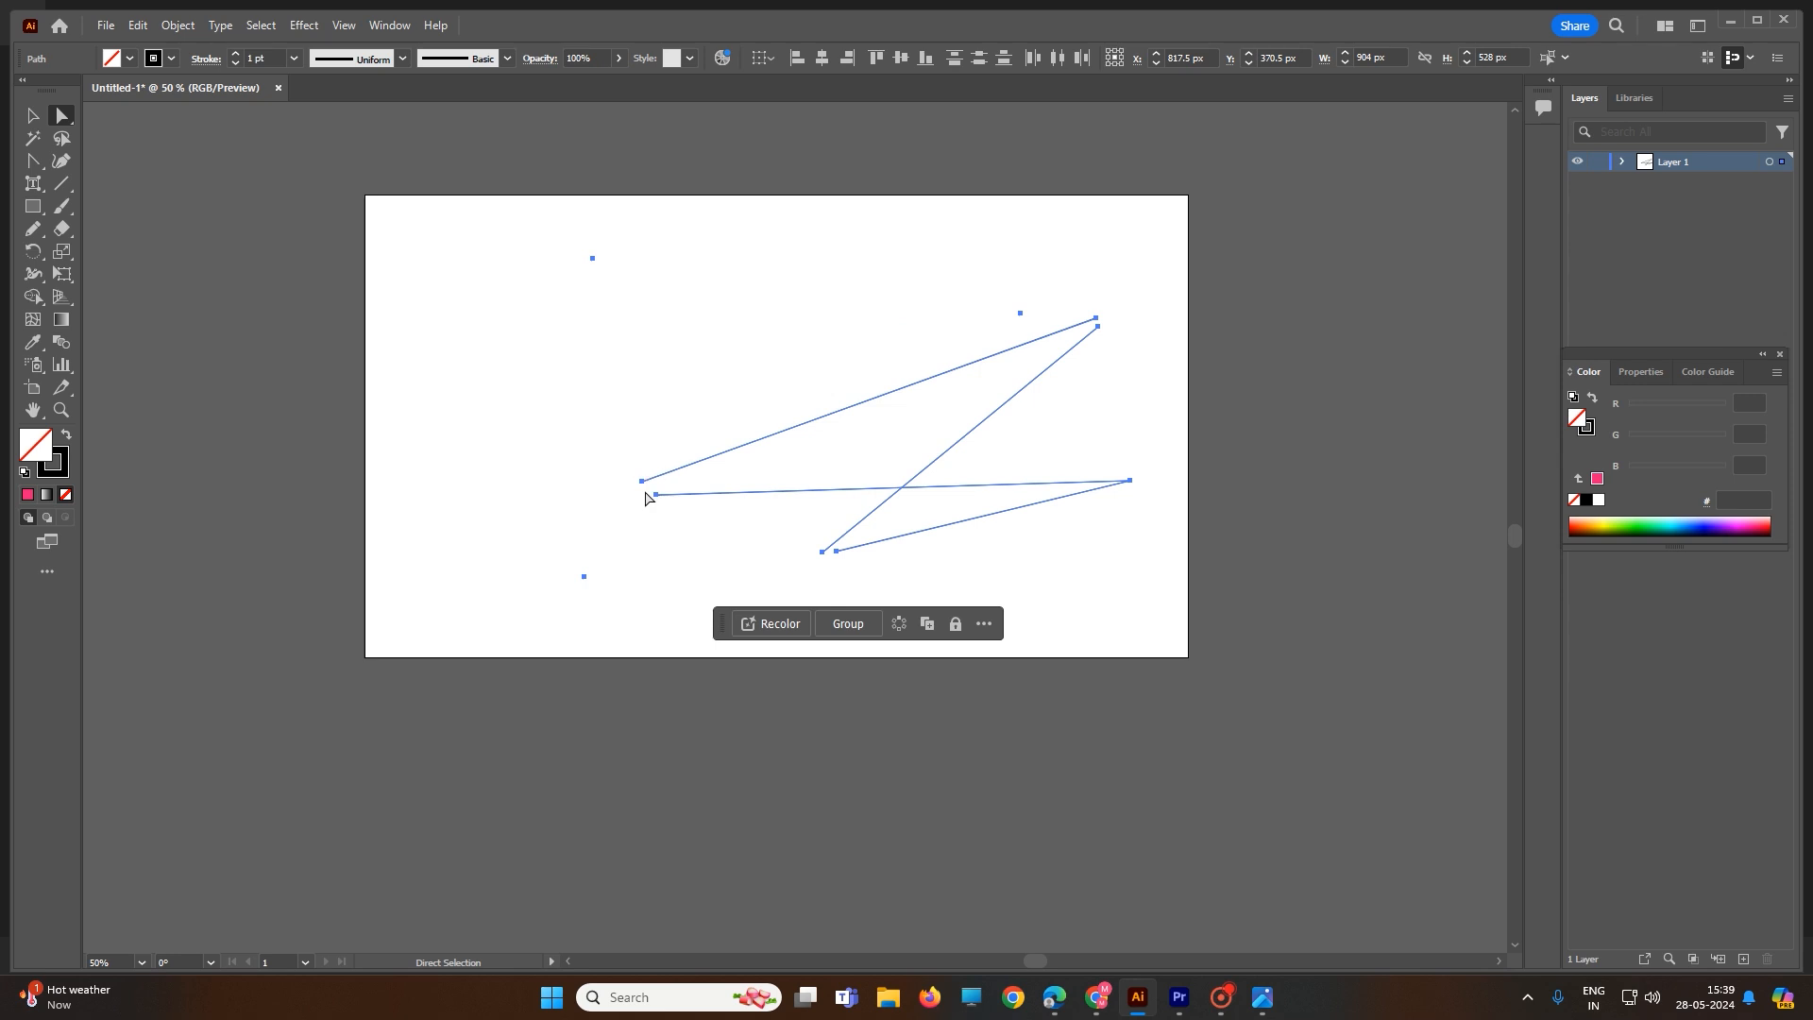
key(v)
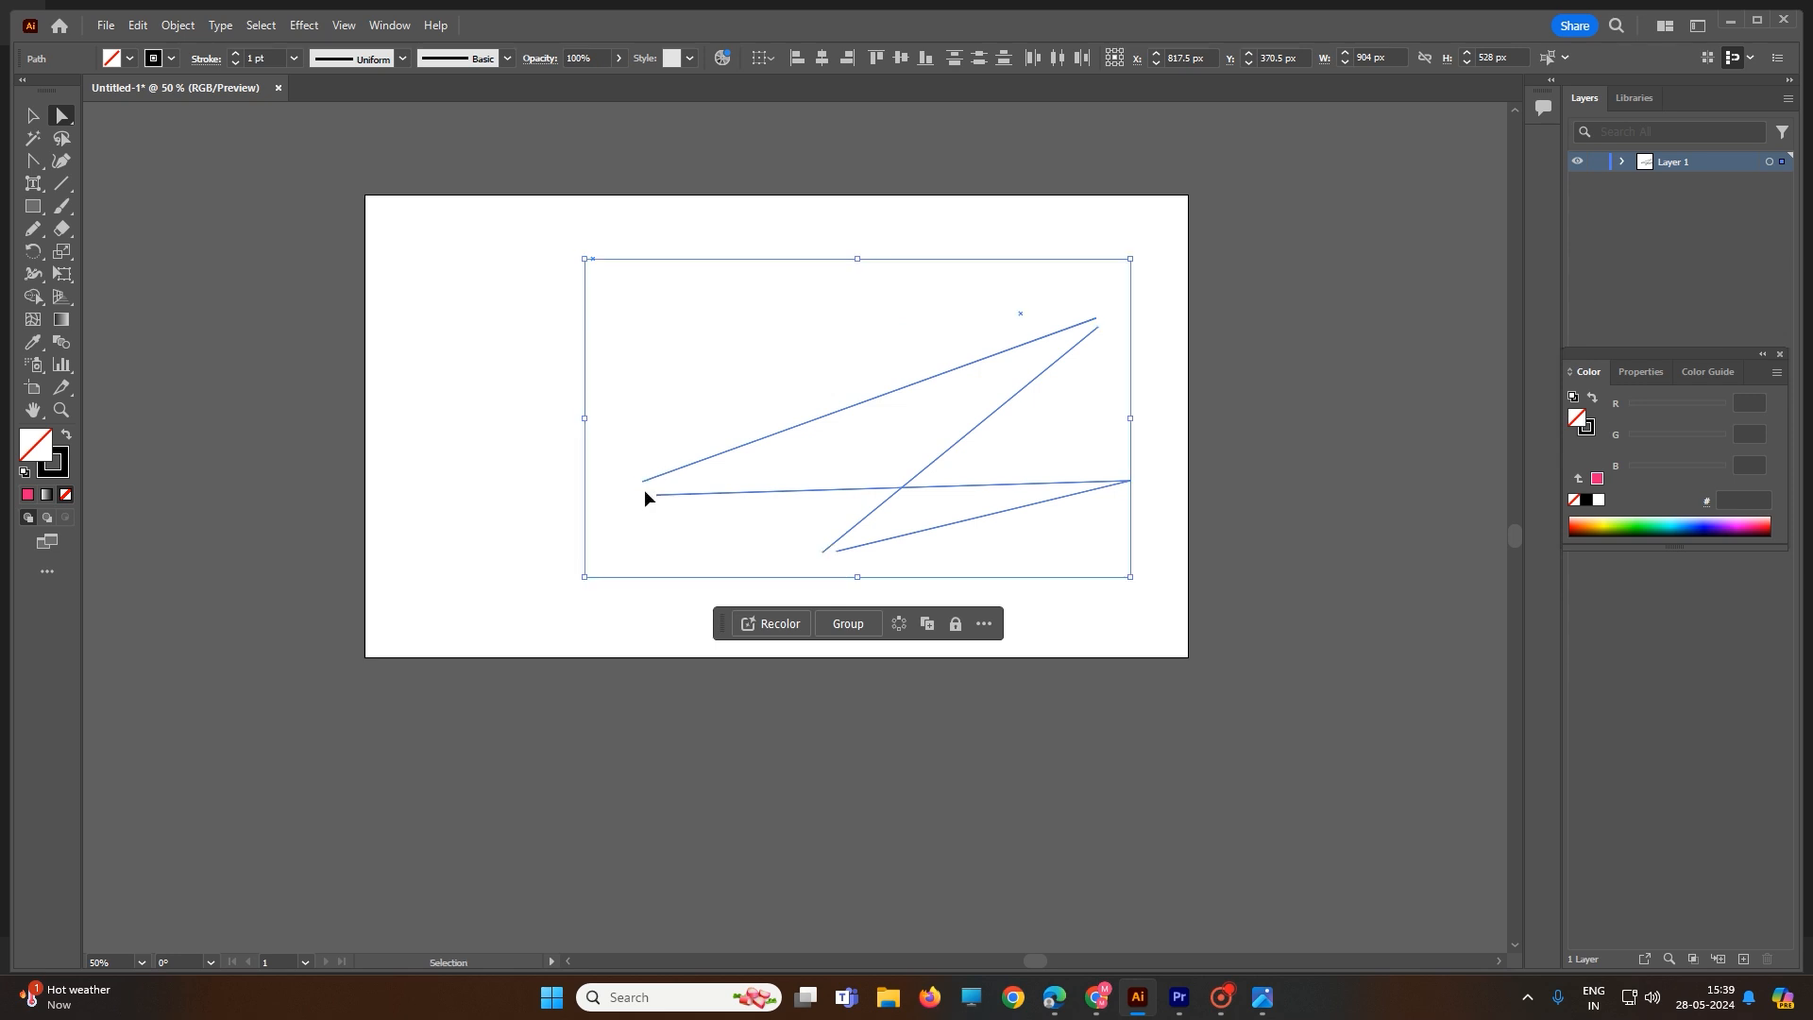
key(ctrl+j)
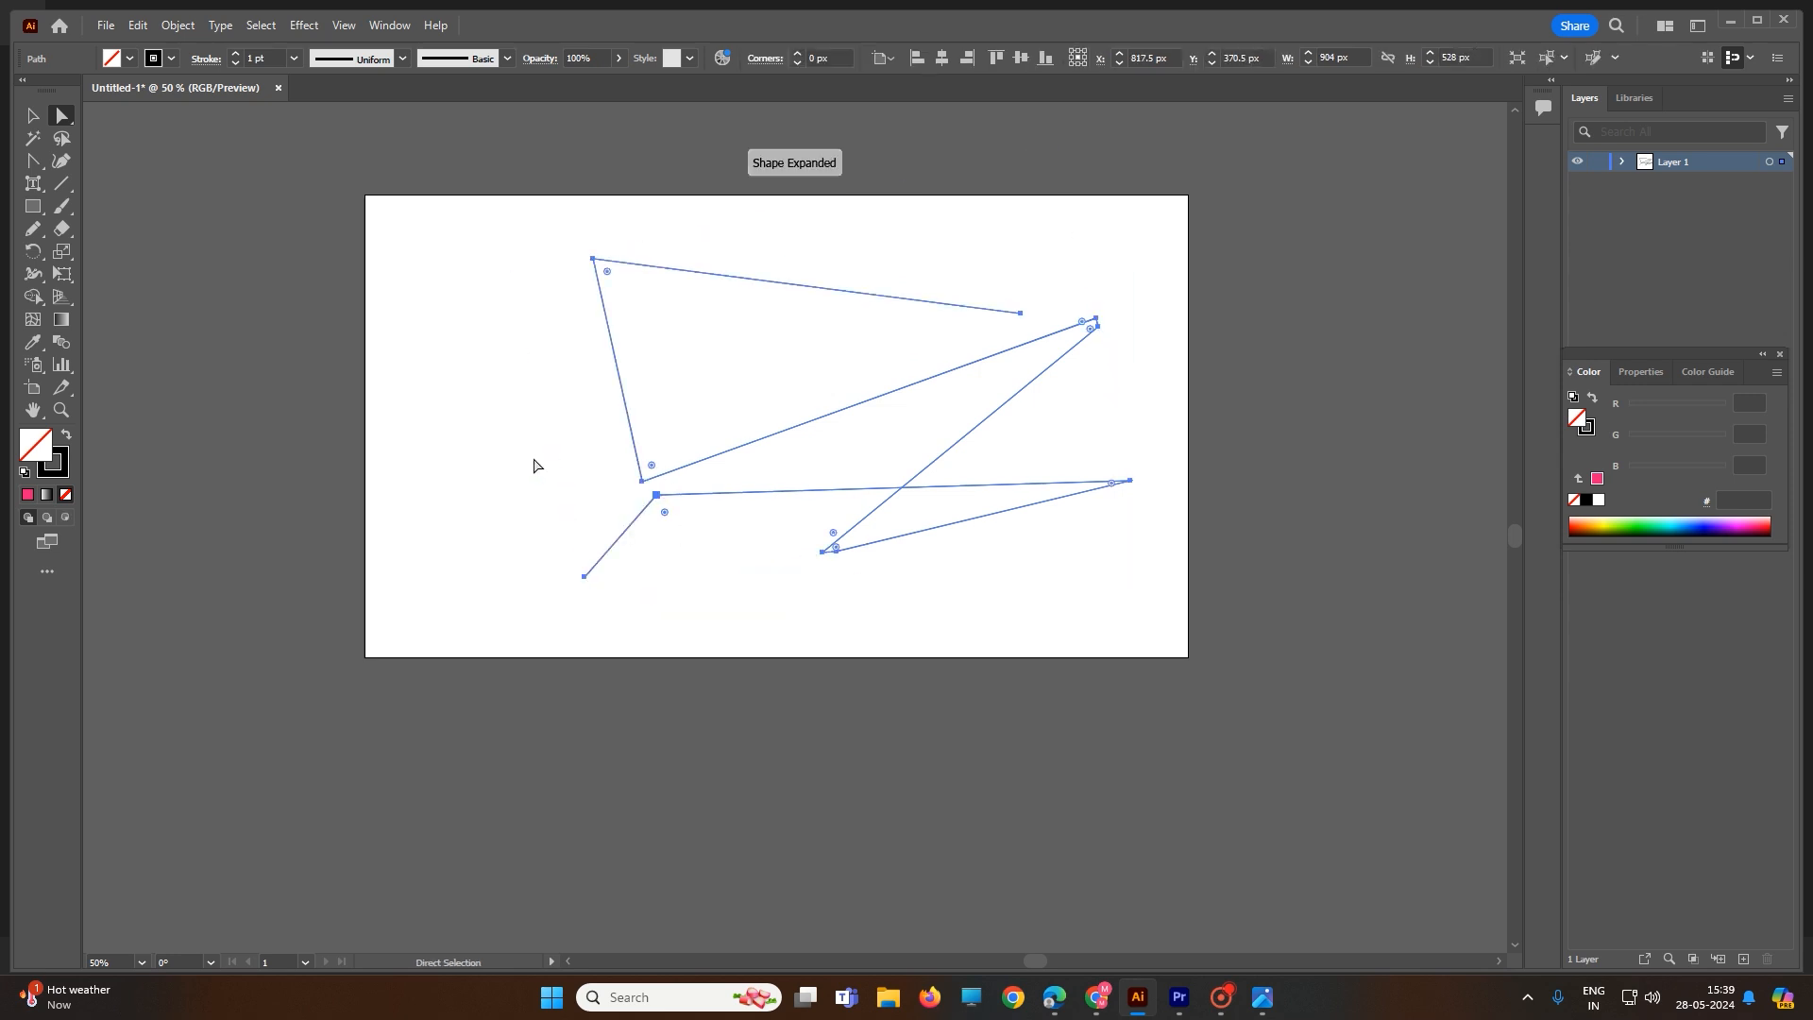
click(393, 275)
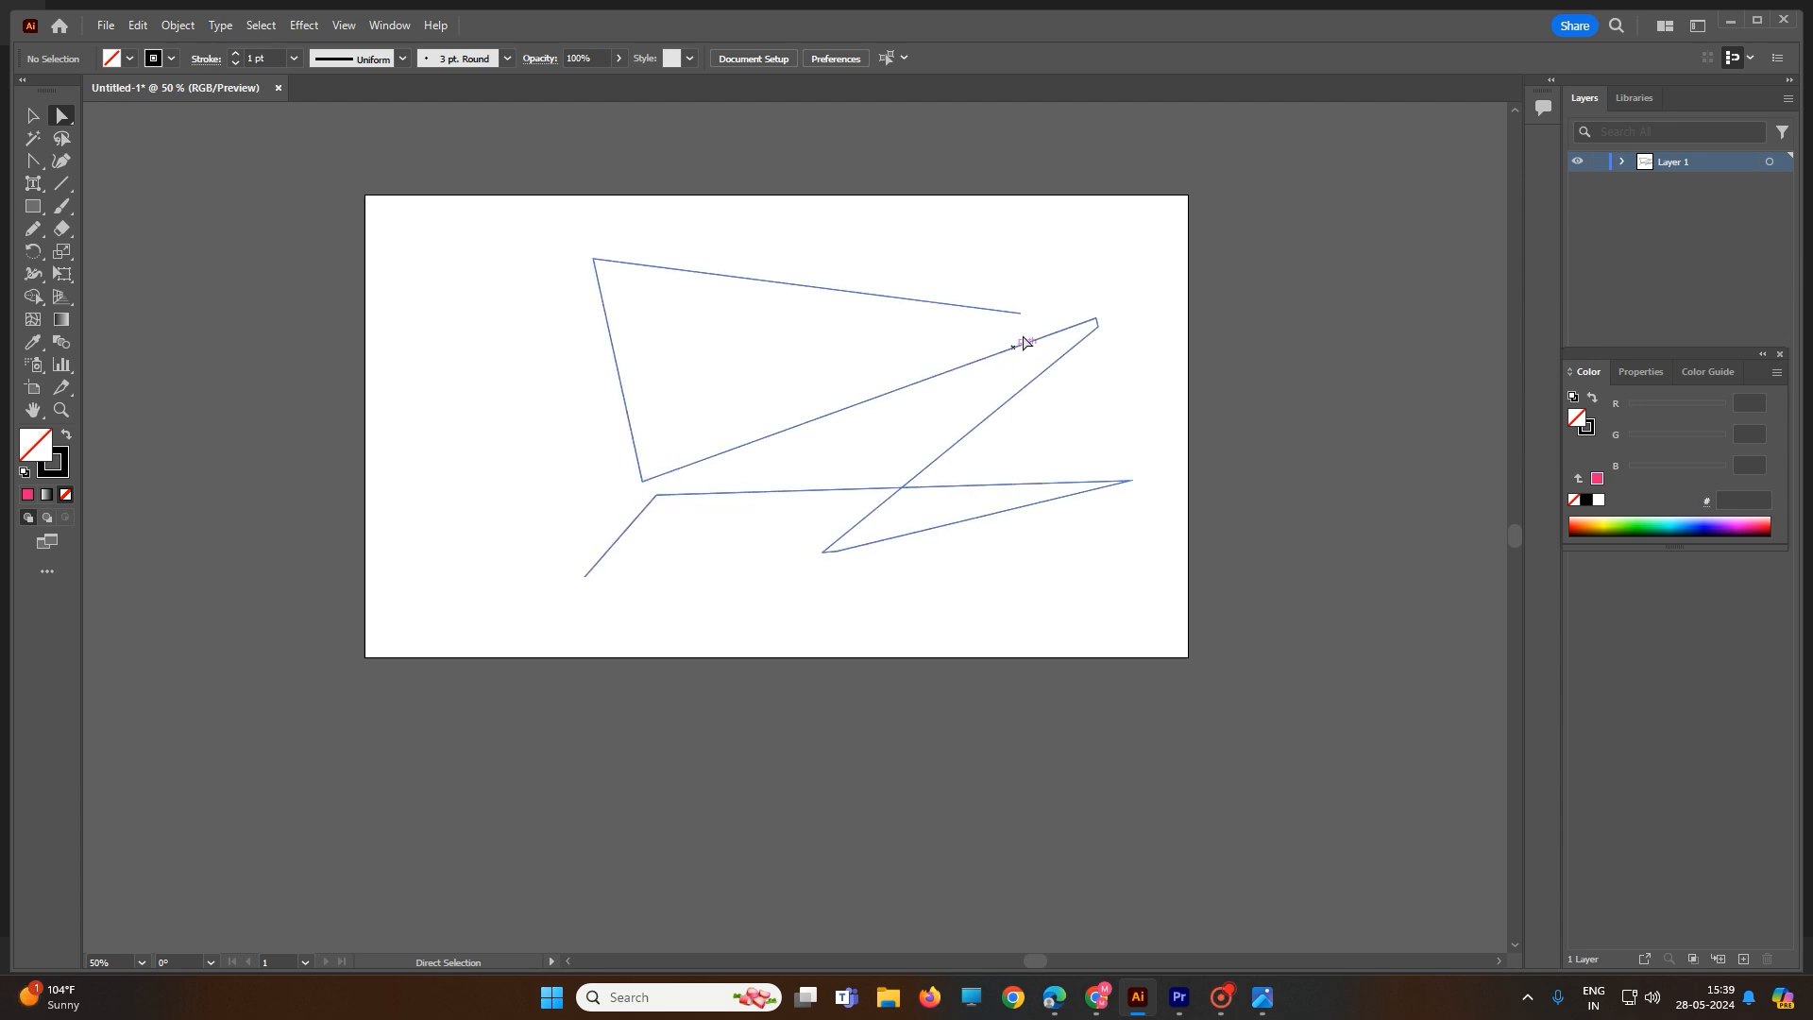
Move the path's upper open end onto the zigzag's upper-right corner and the anchor beside the lower-left corner onto that corner.
drag(1015, 313, 1099, 324)
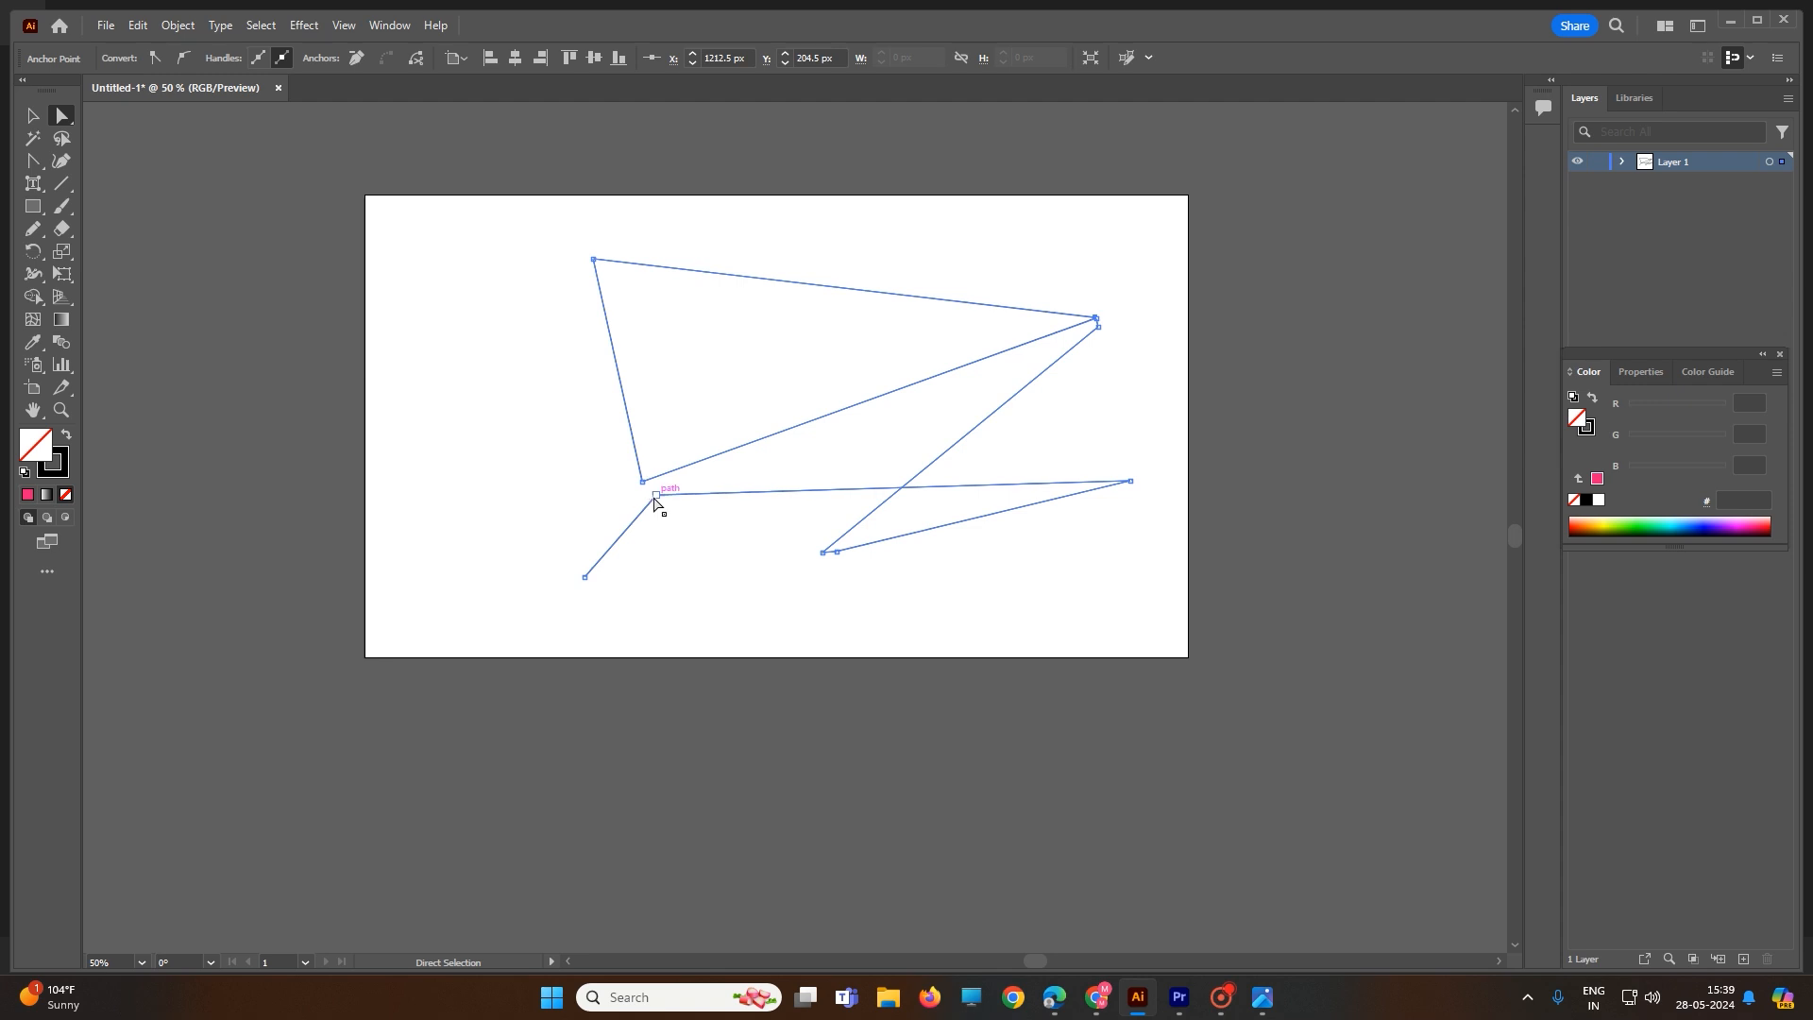
drag(651, 486, 643, 482)
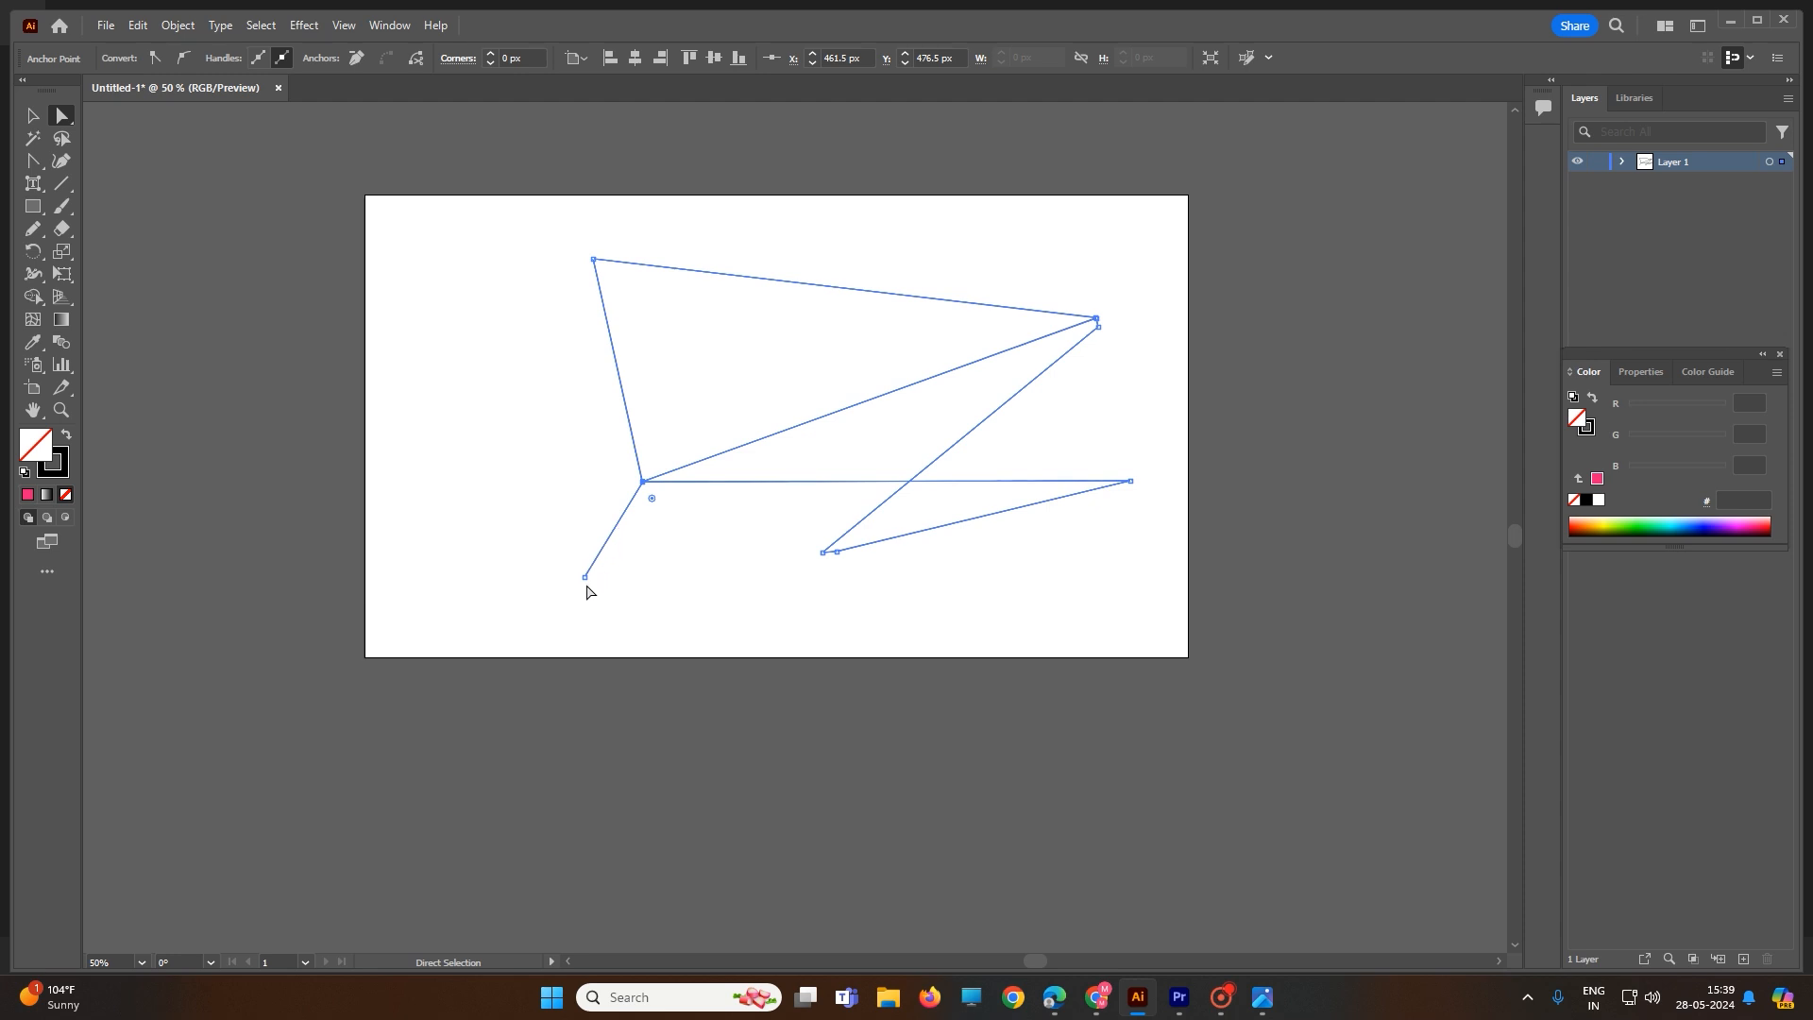
Remove the path's loose lower-left end point and the extra anchor beside its upper-right corner with the Delete Anchor Point tool.
click(34, 165)
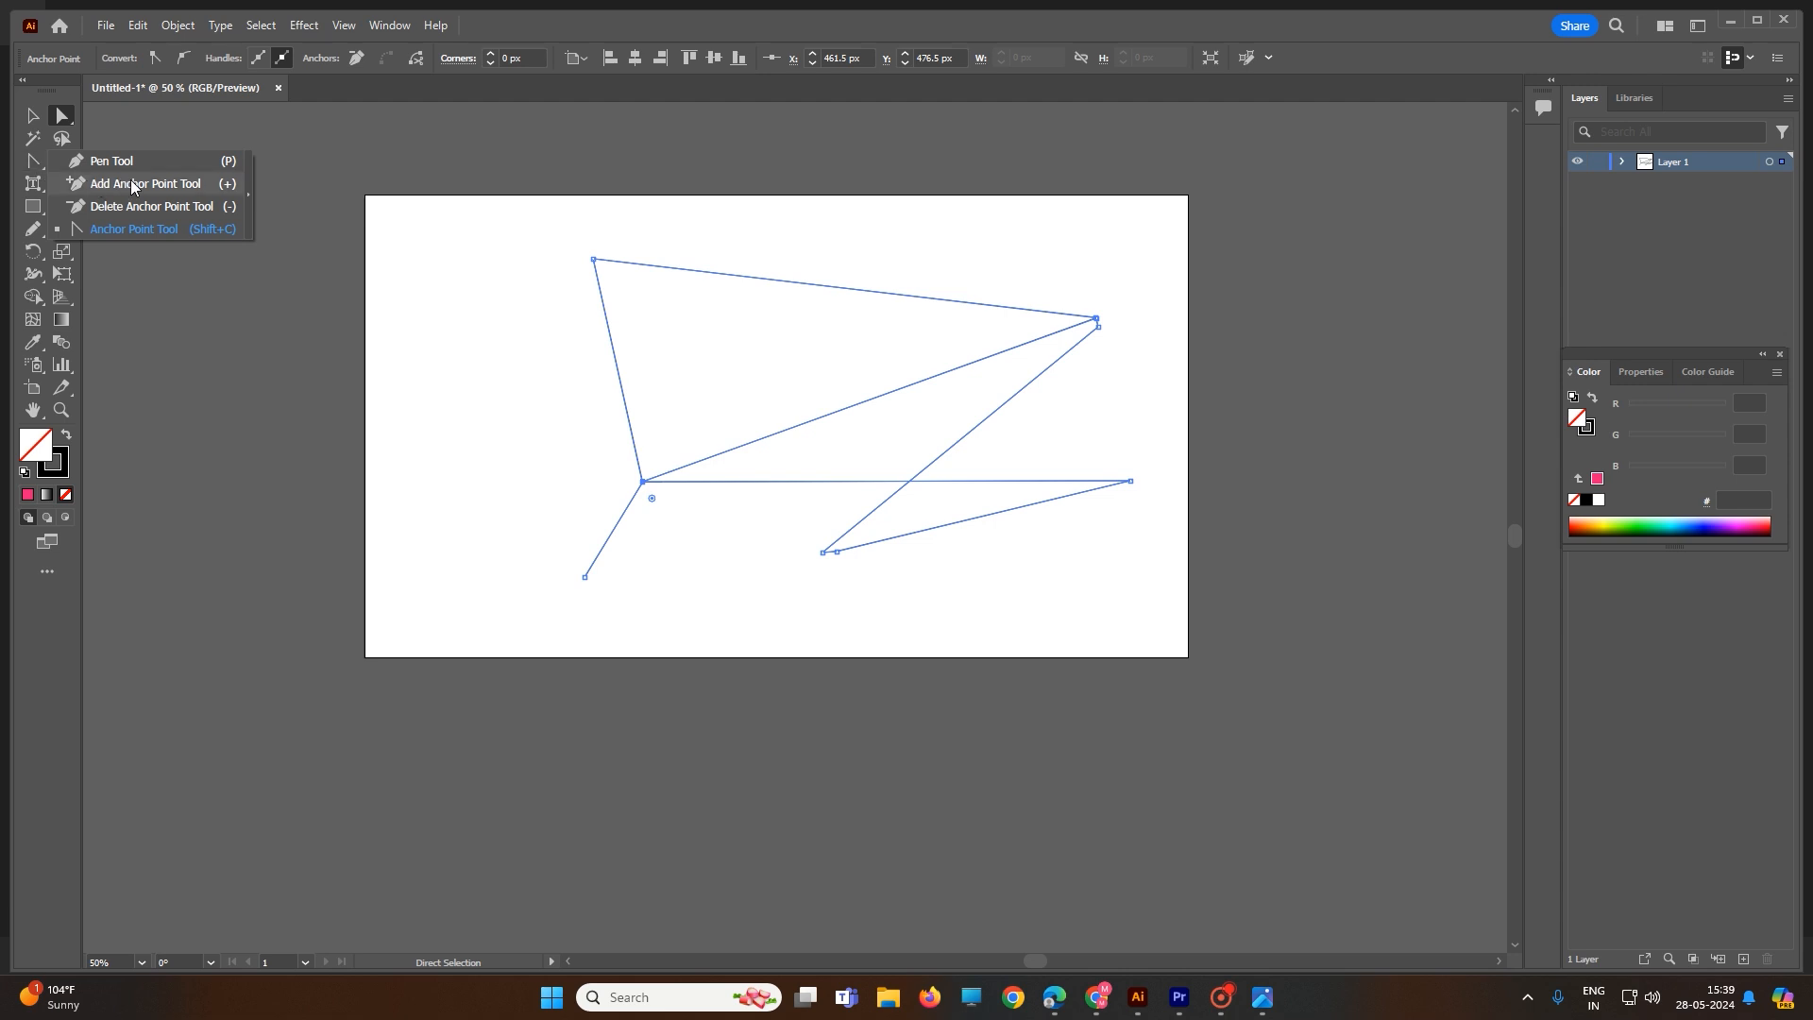
click(152, 206)
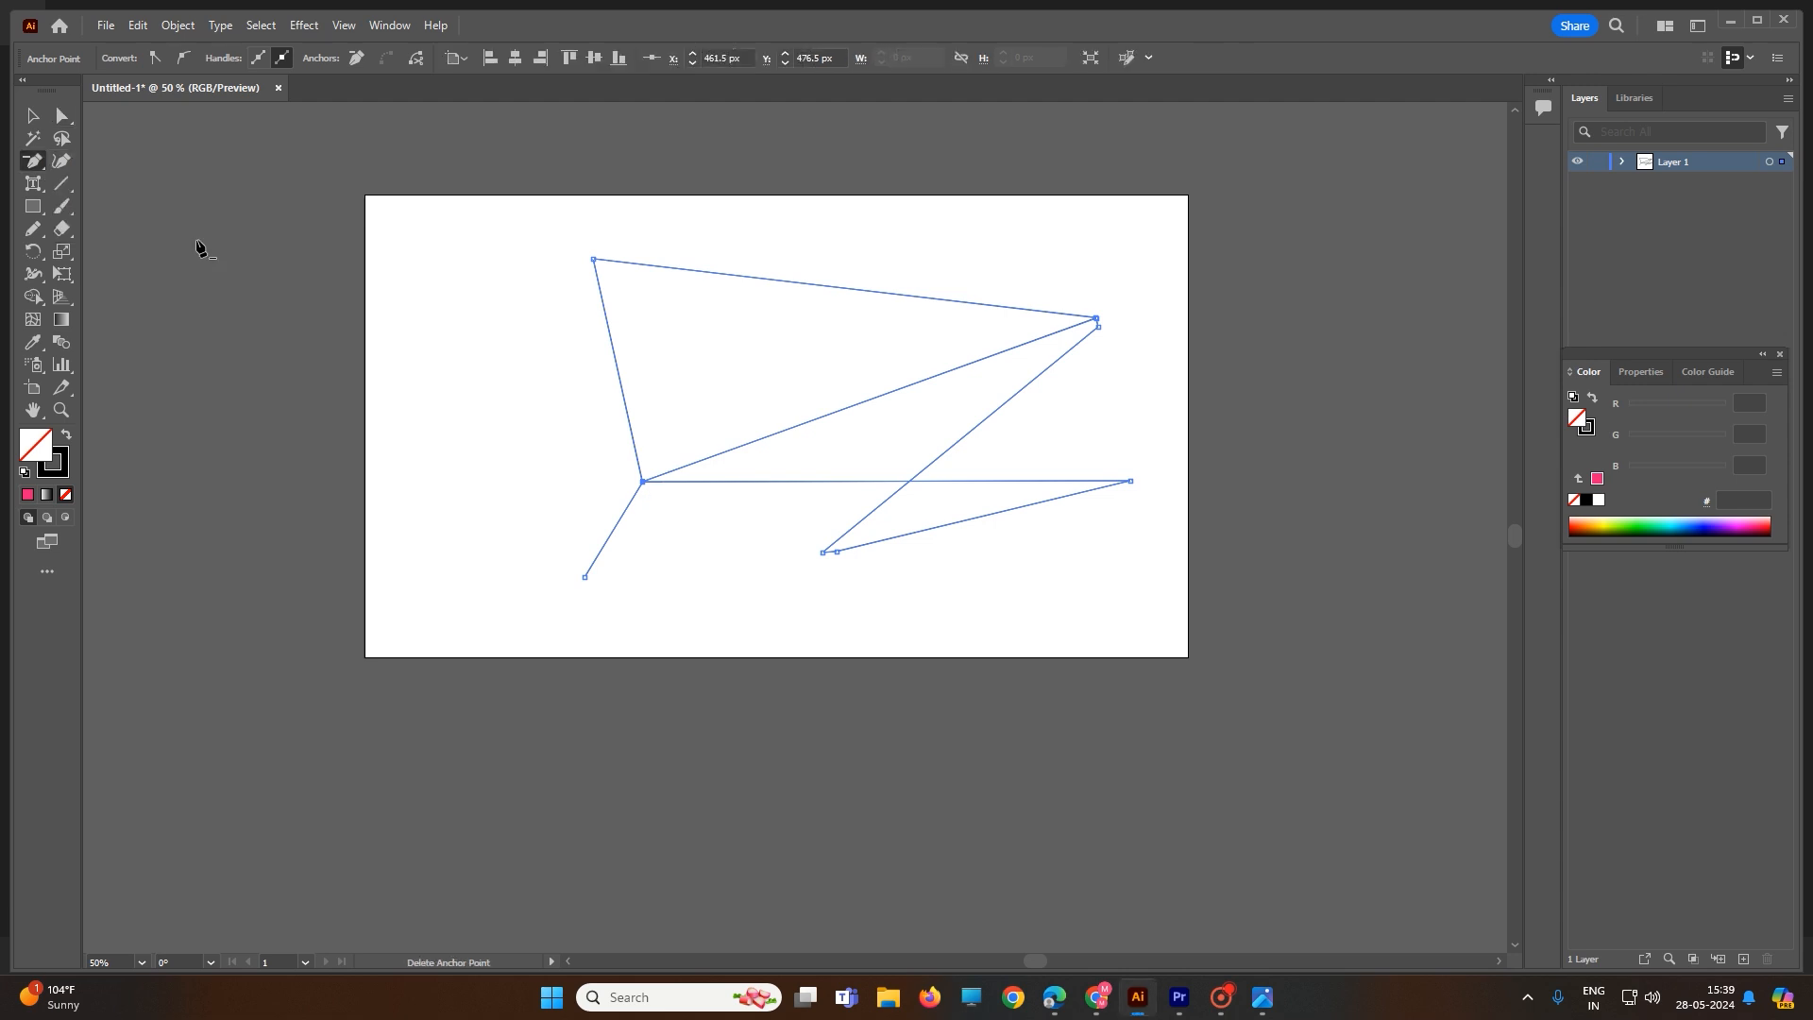
click(587, 583)
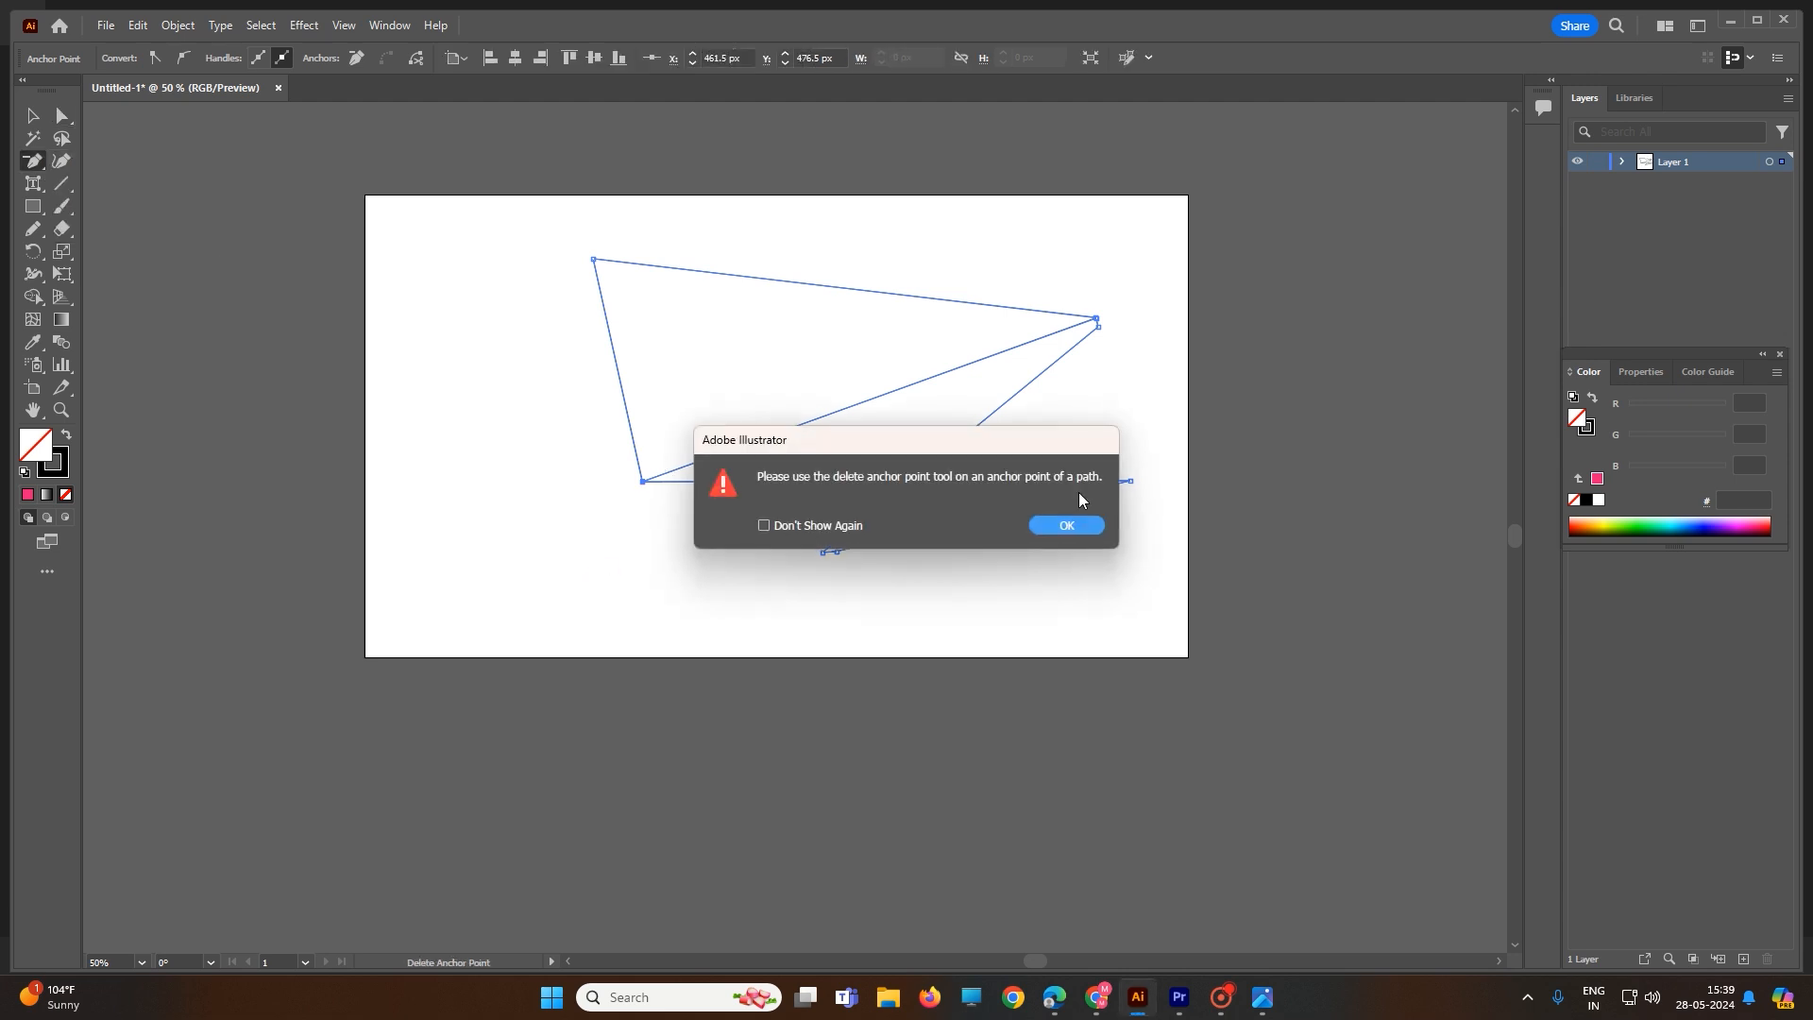
click(1067, 526)
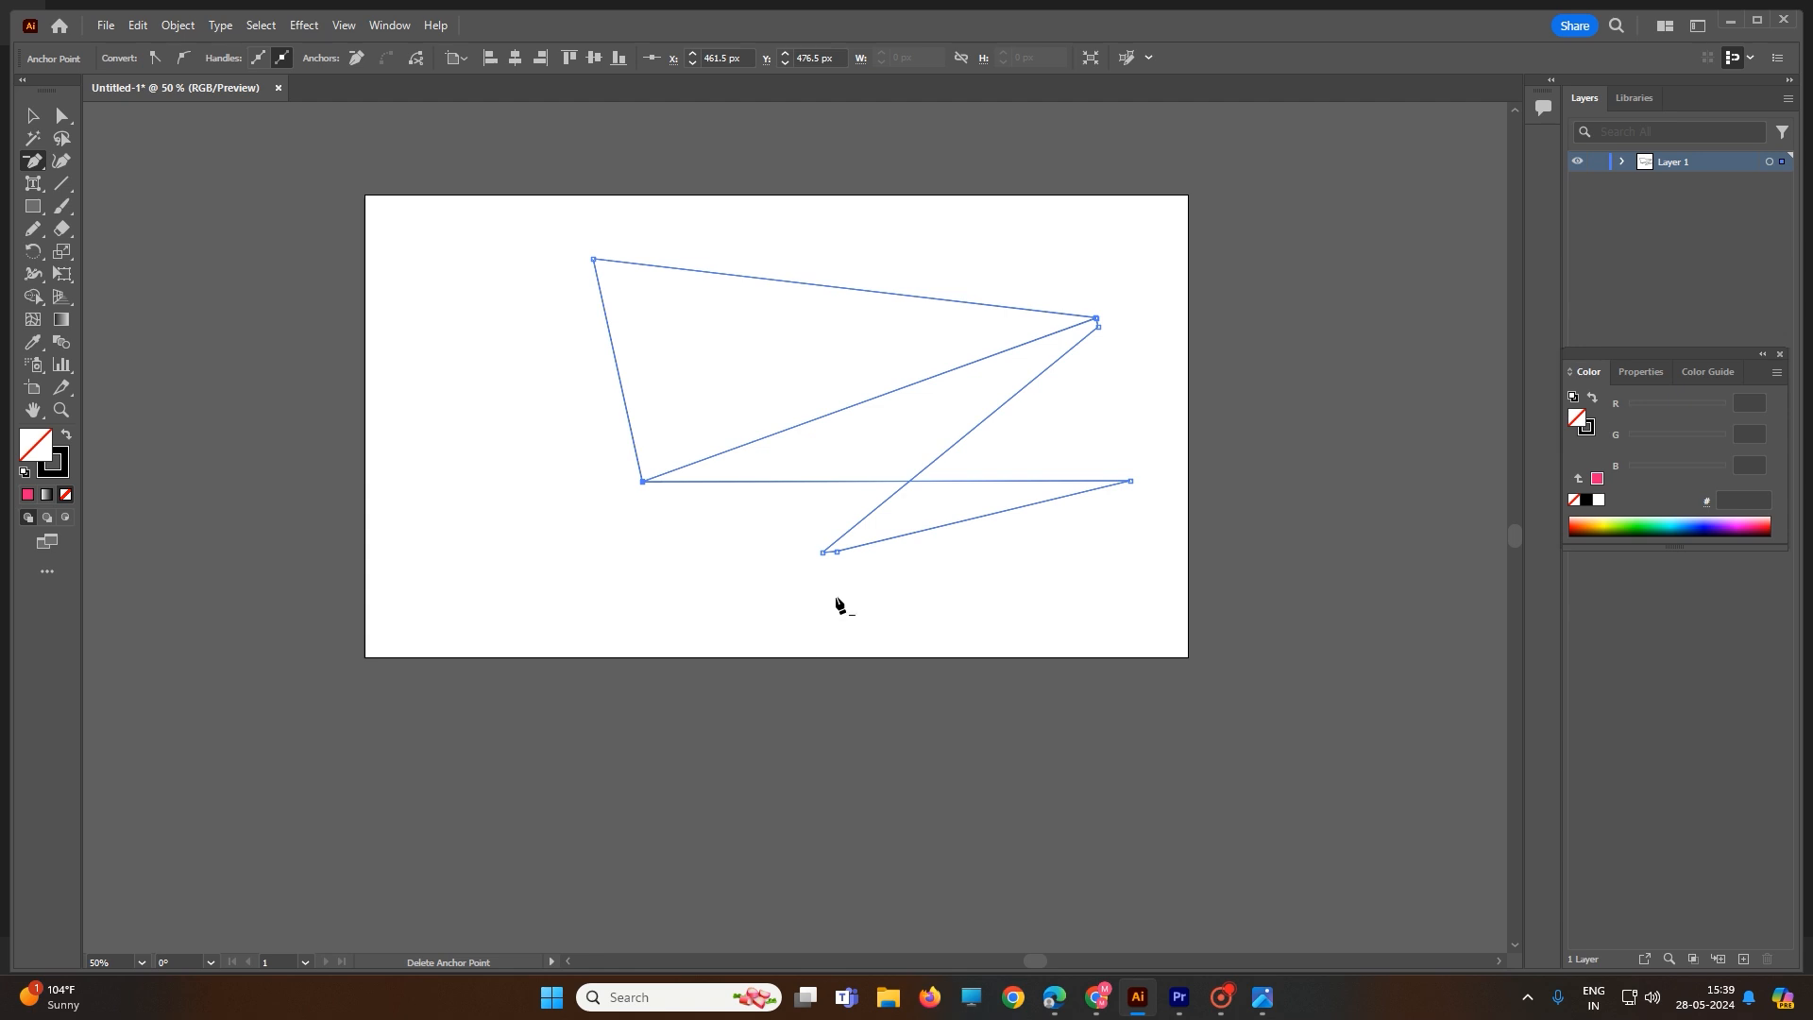
scroll(1111, 325, up, 1)
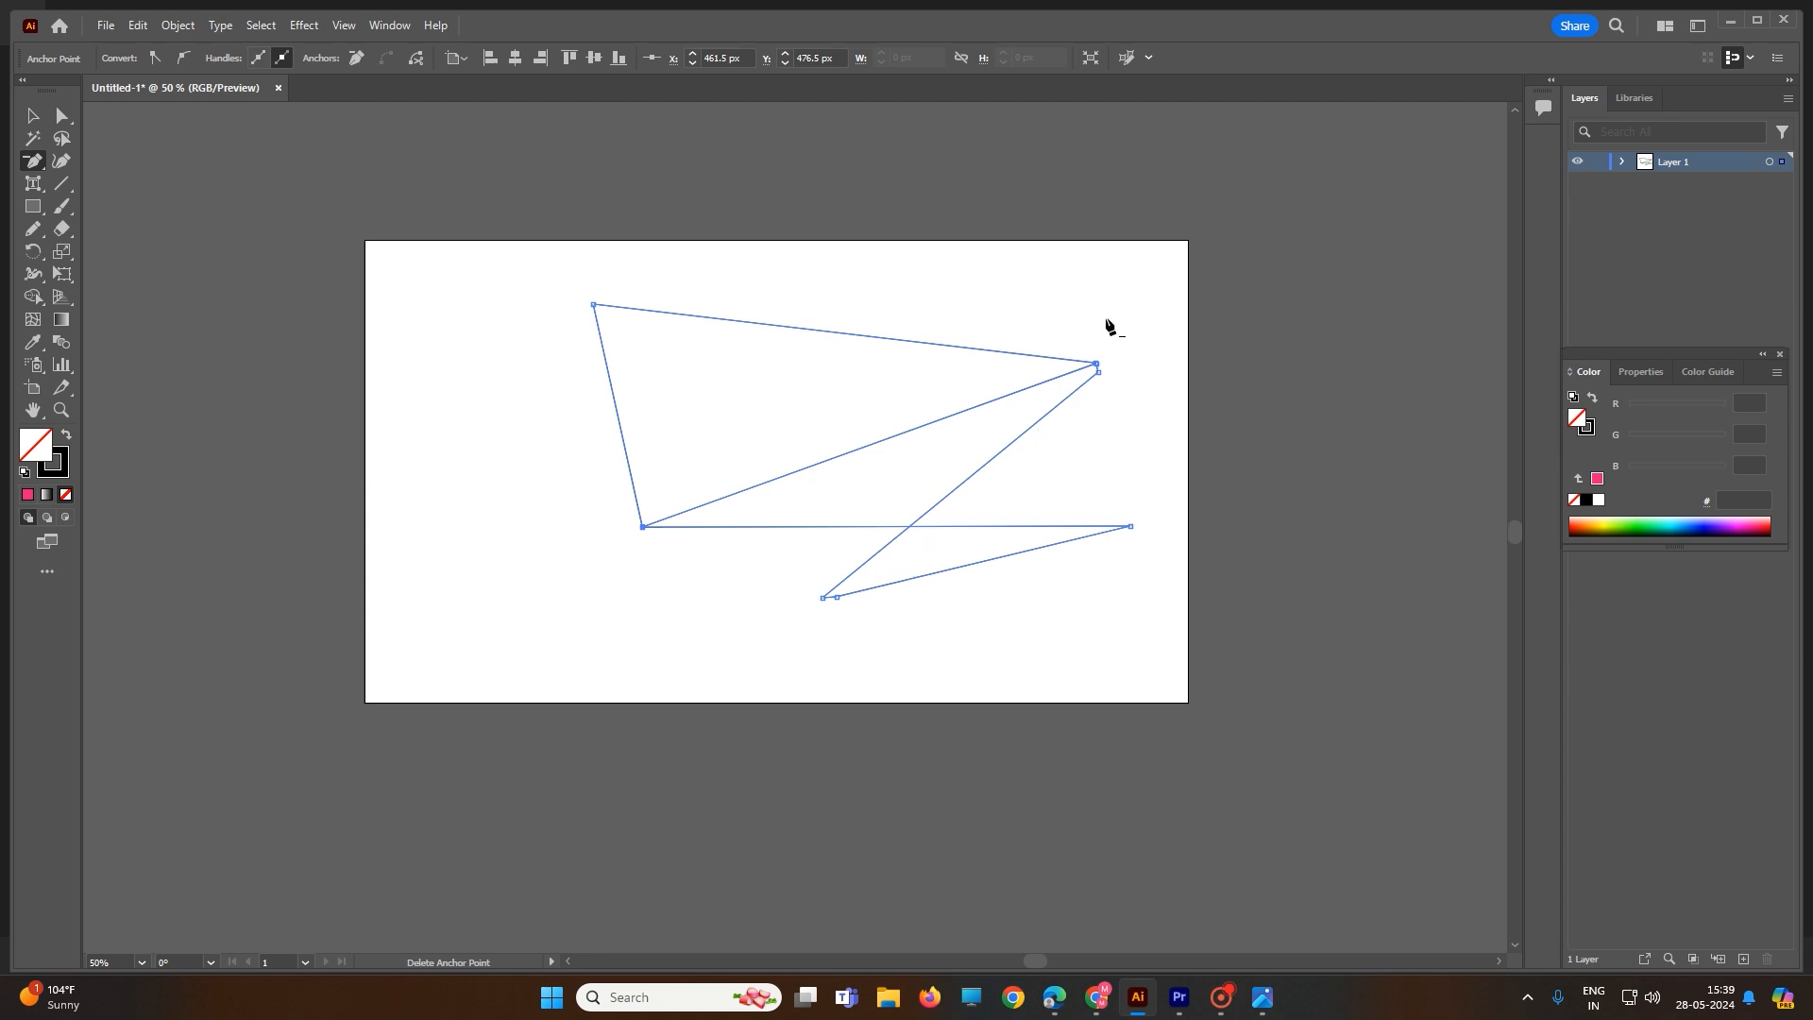
scroll(1108, 355, up, 5)
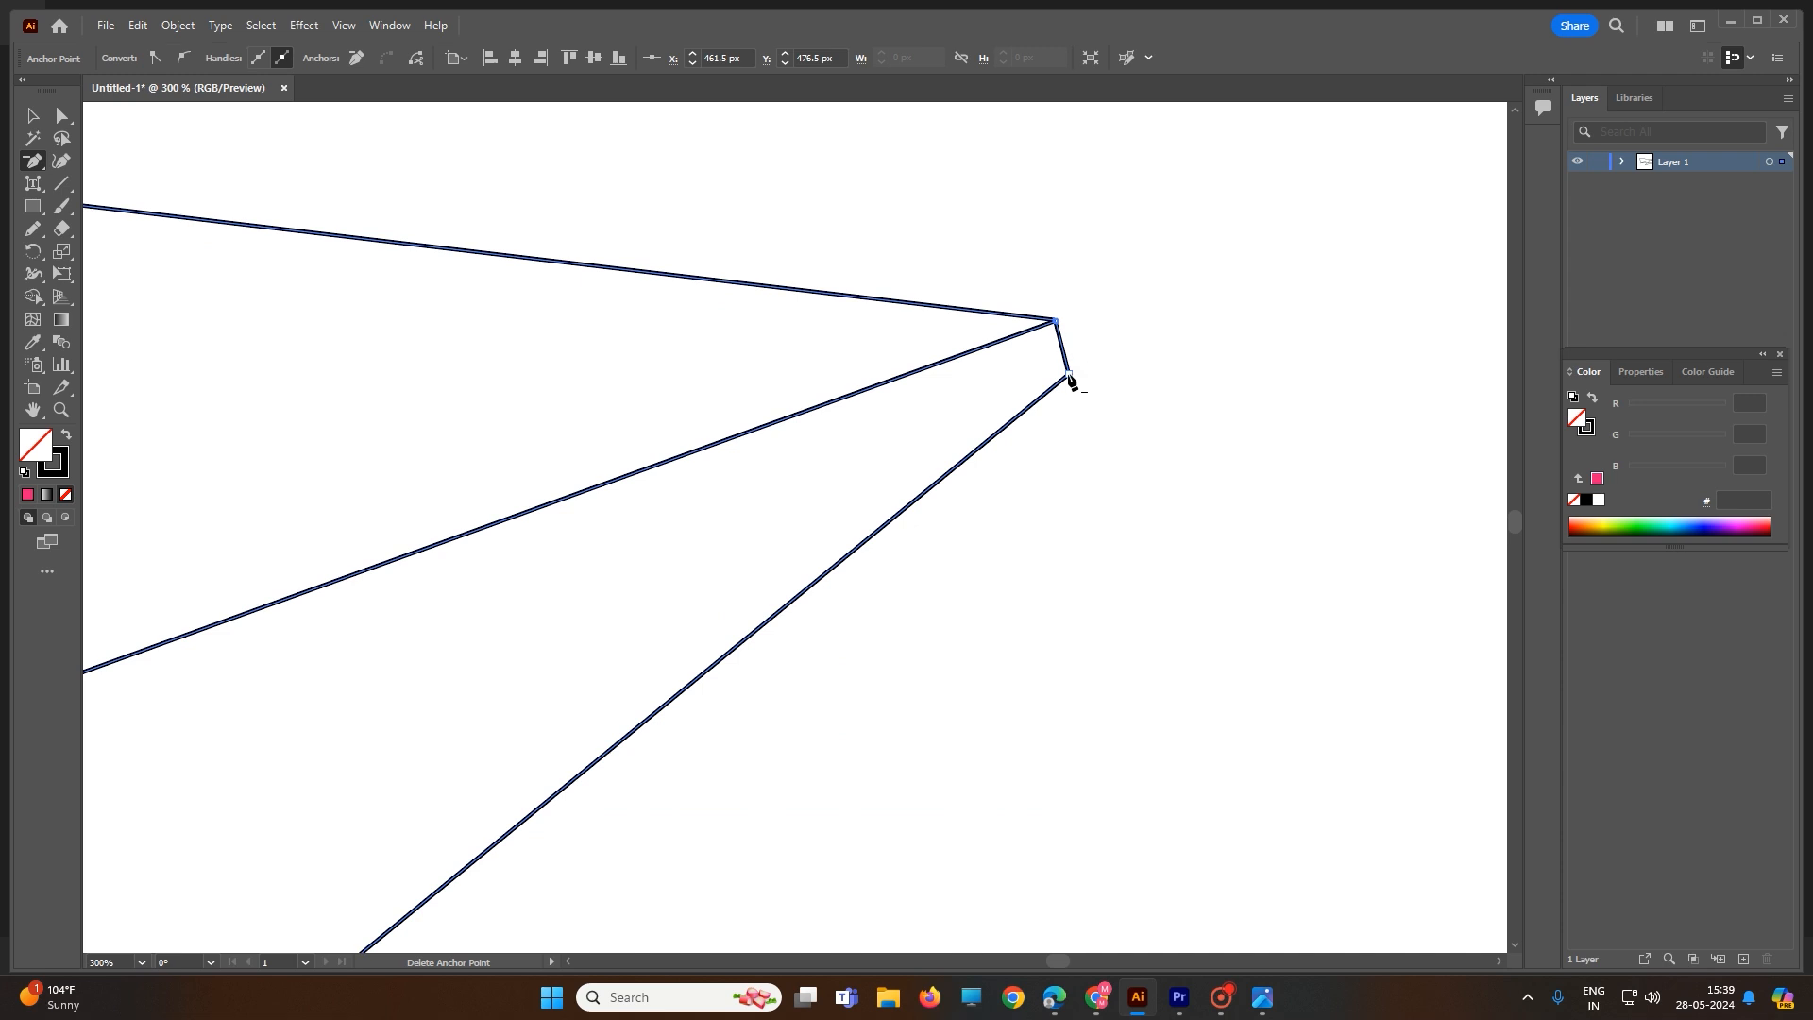
click(1069, 376)
Try to delete the anchor point at the tip of the path's upper-right corner, and undo the deletion.
scroll(1058, 321, up, 1)
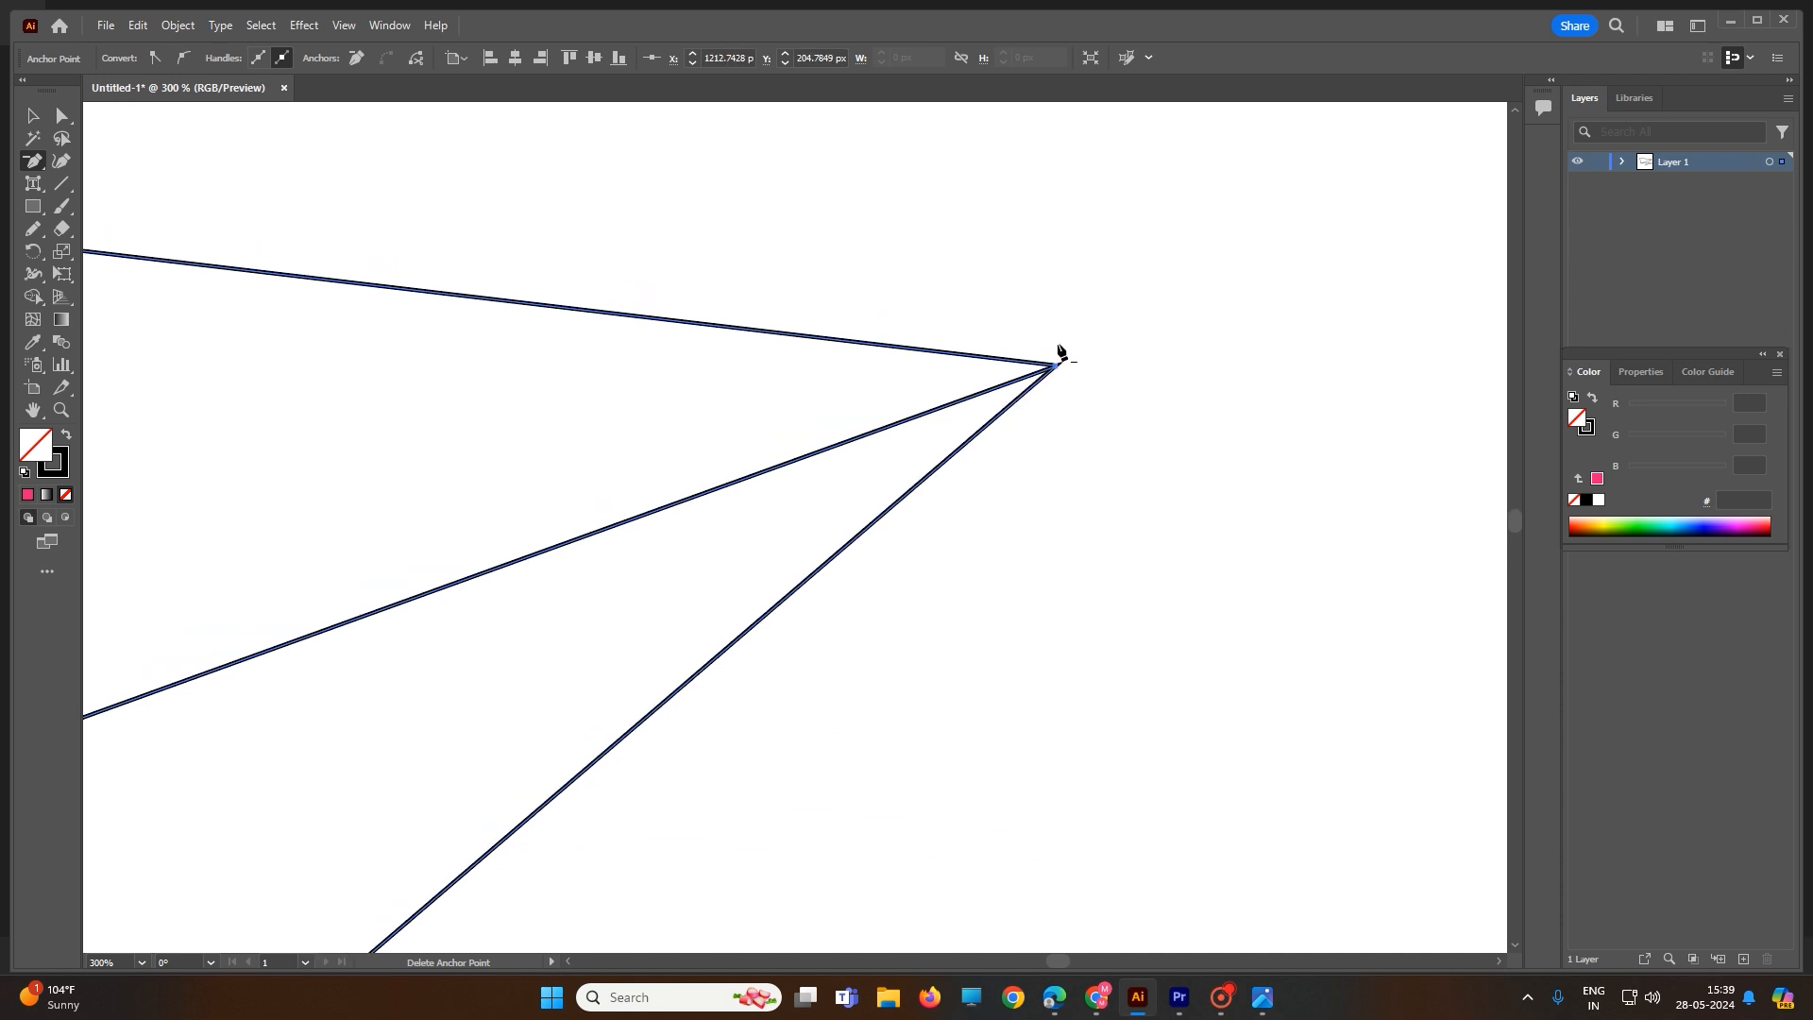
scroll(1058, 371, up, 6)
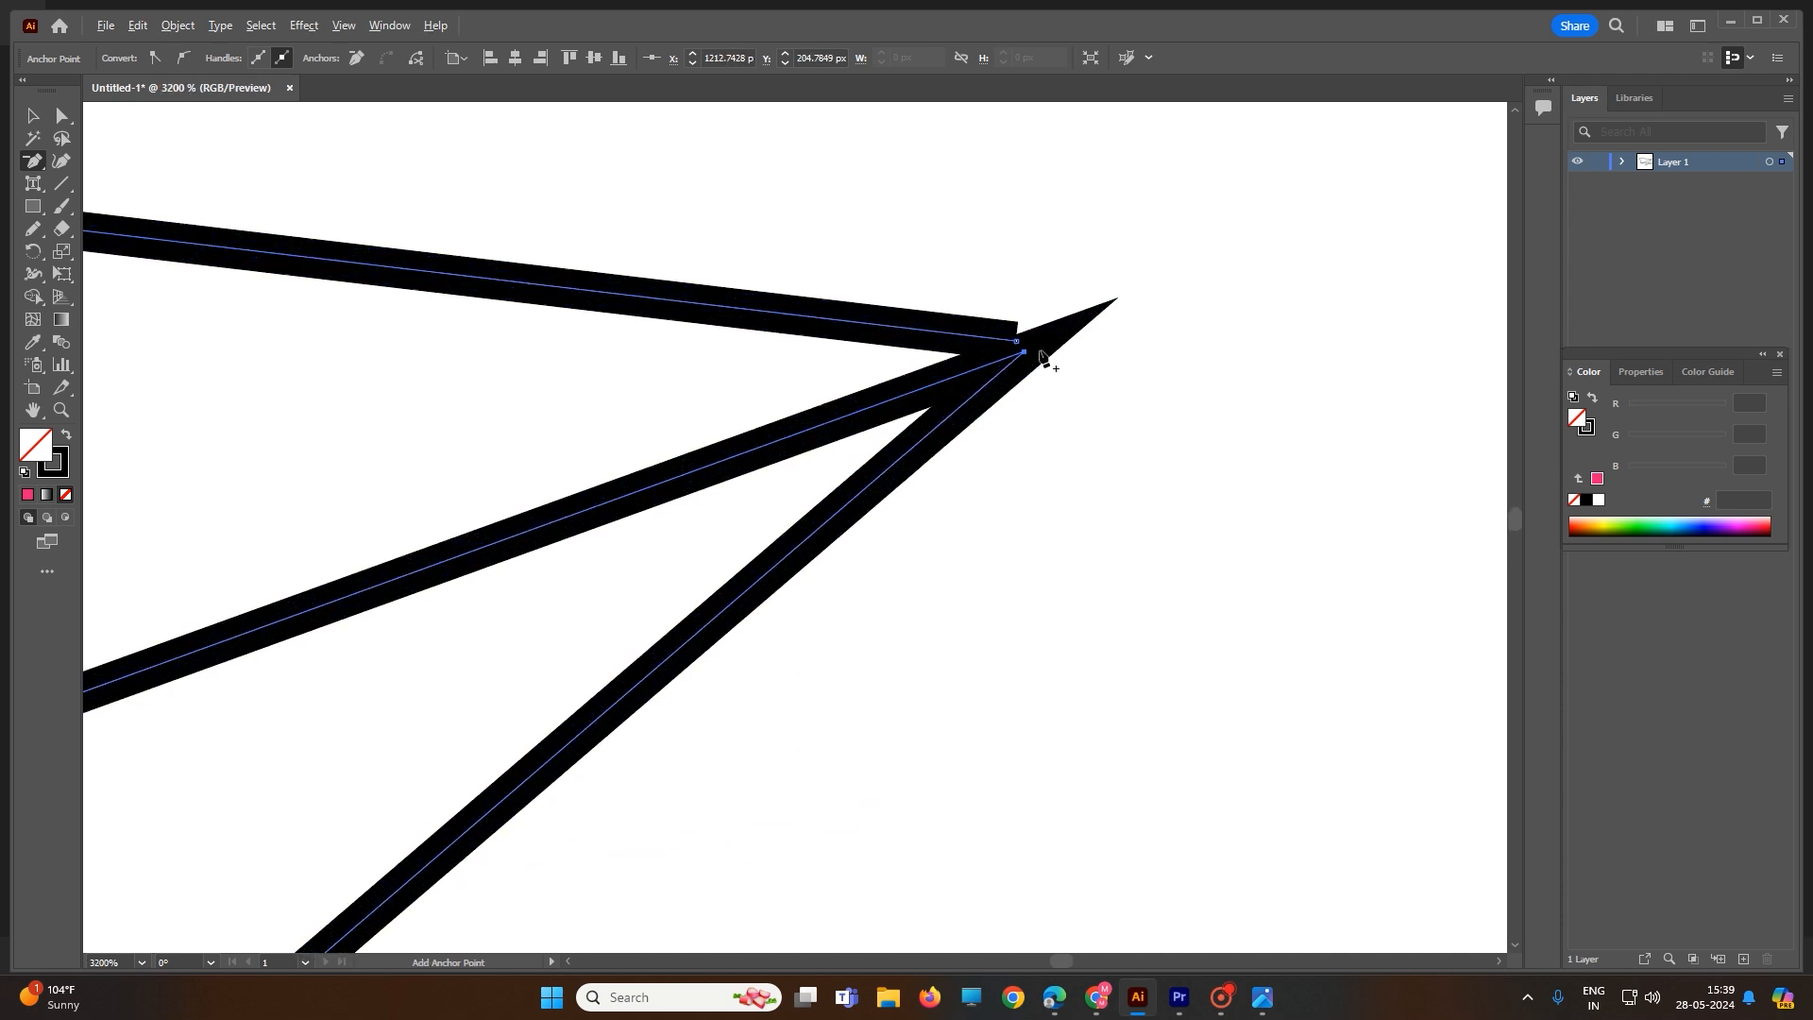
click(1110, 310)
click(1060, 523)
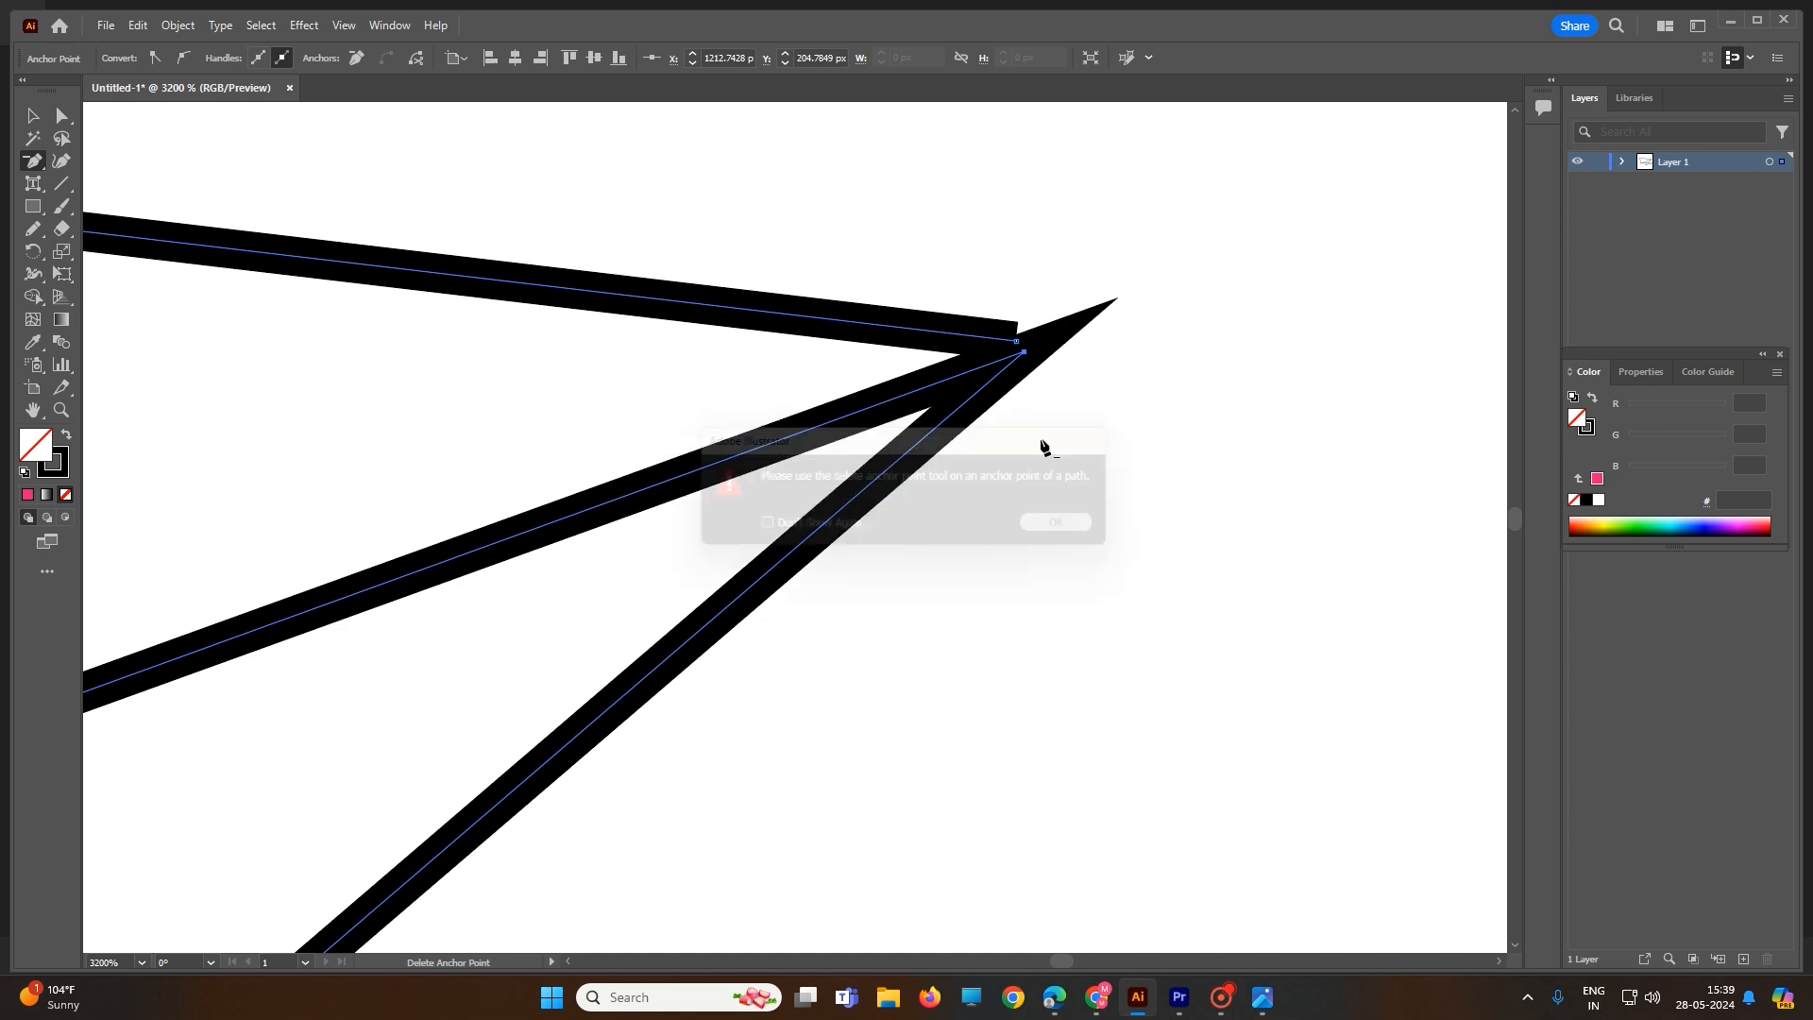
click(1026, 354)
key(ctrl+z)
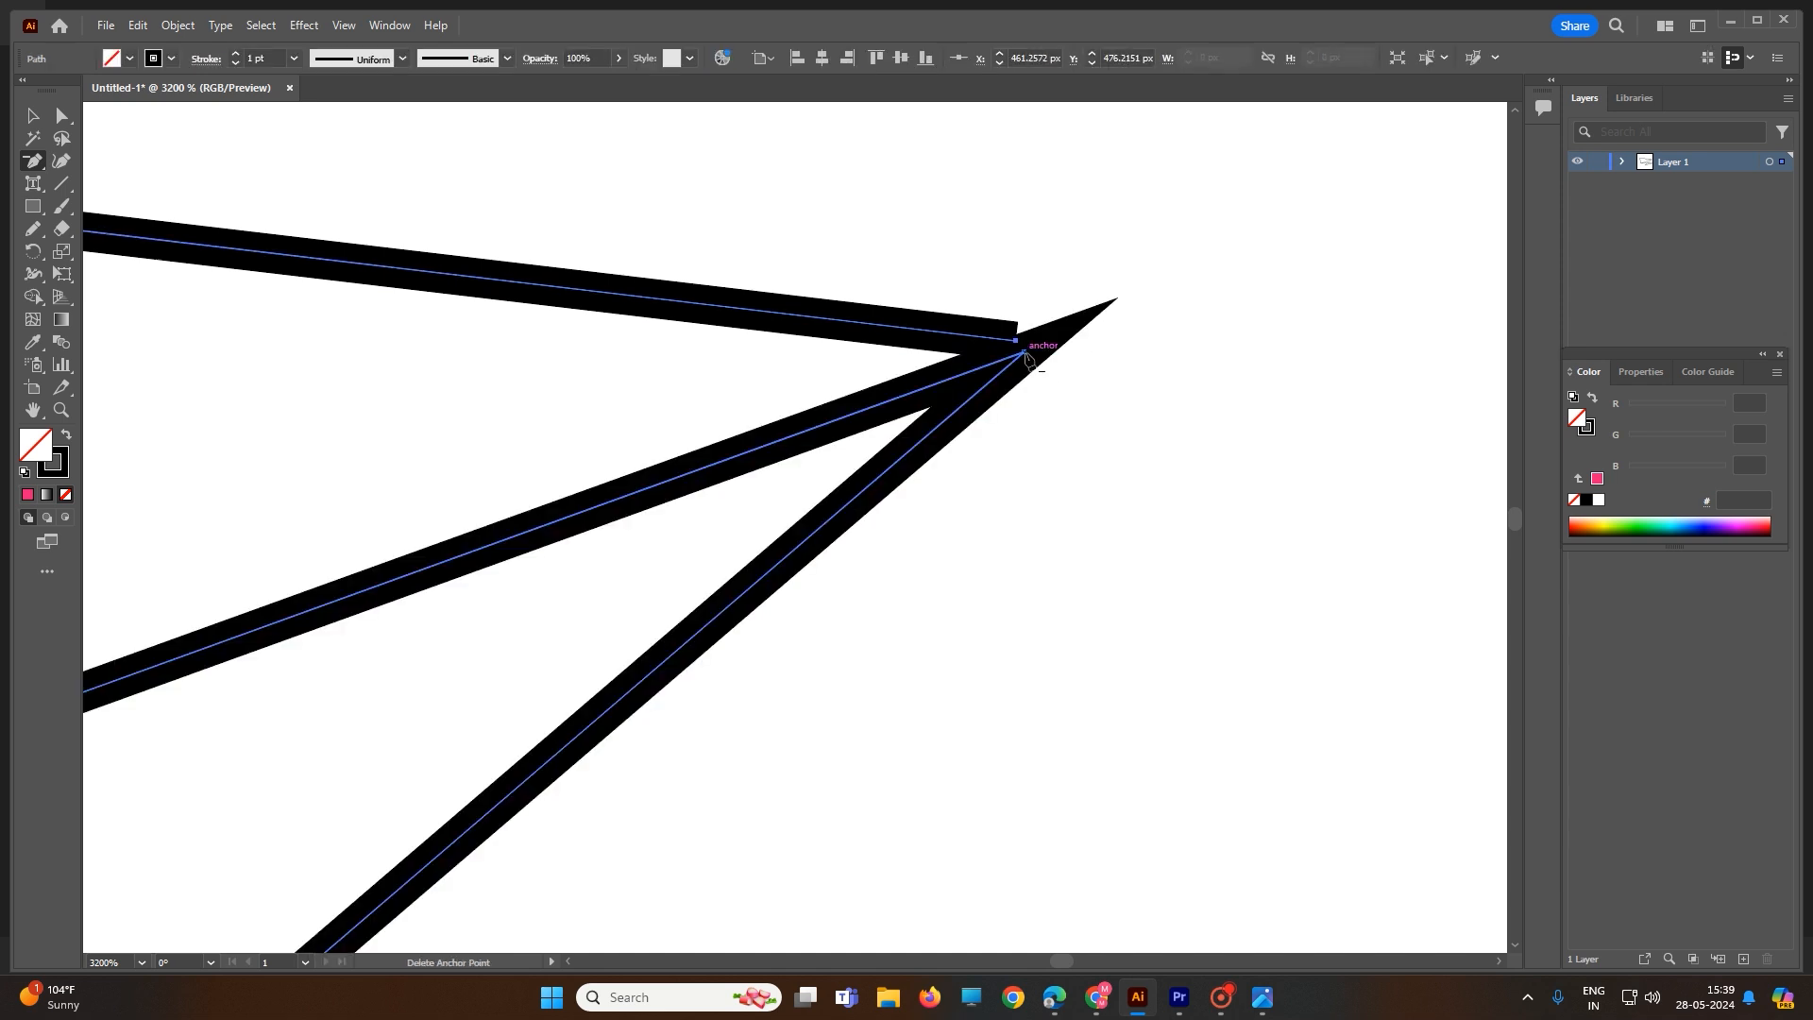
scroll(1041, 397, down, 2)
key(ctrl+0)
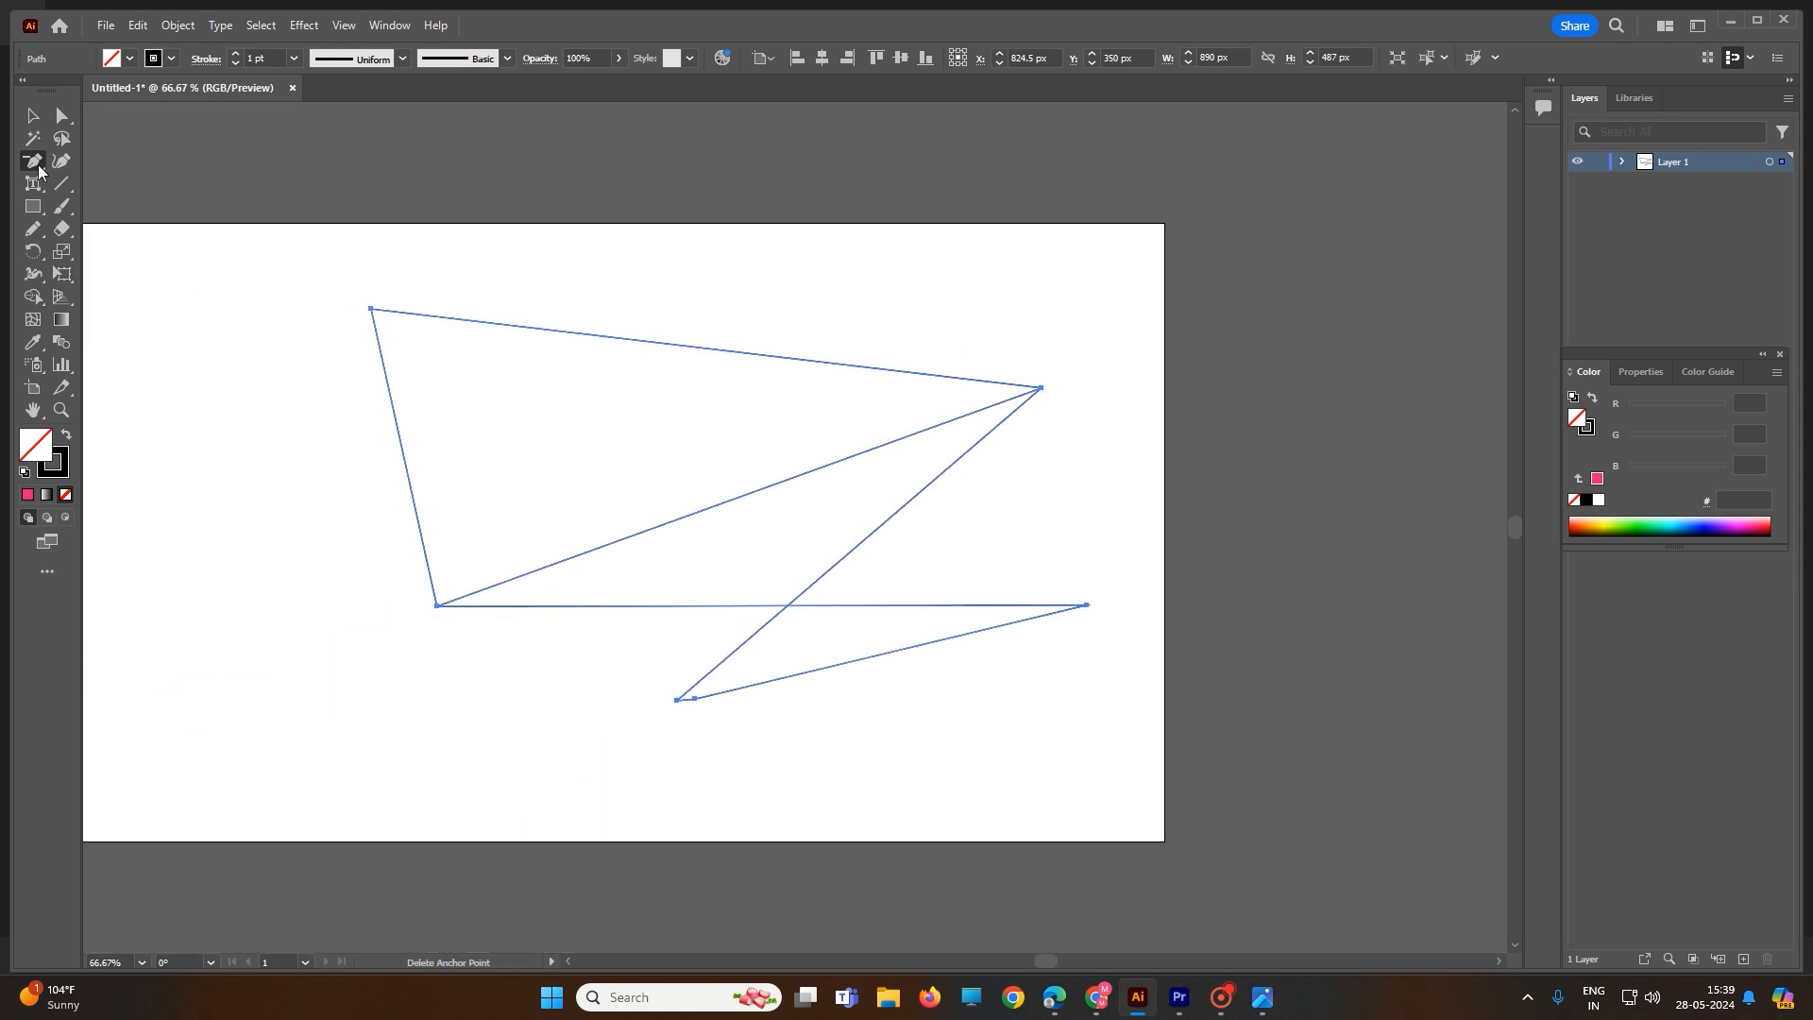
Round the path's corners to a radius of about 7.25 px and shift the whole path slightly left on the artboard.
click(62, 117)
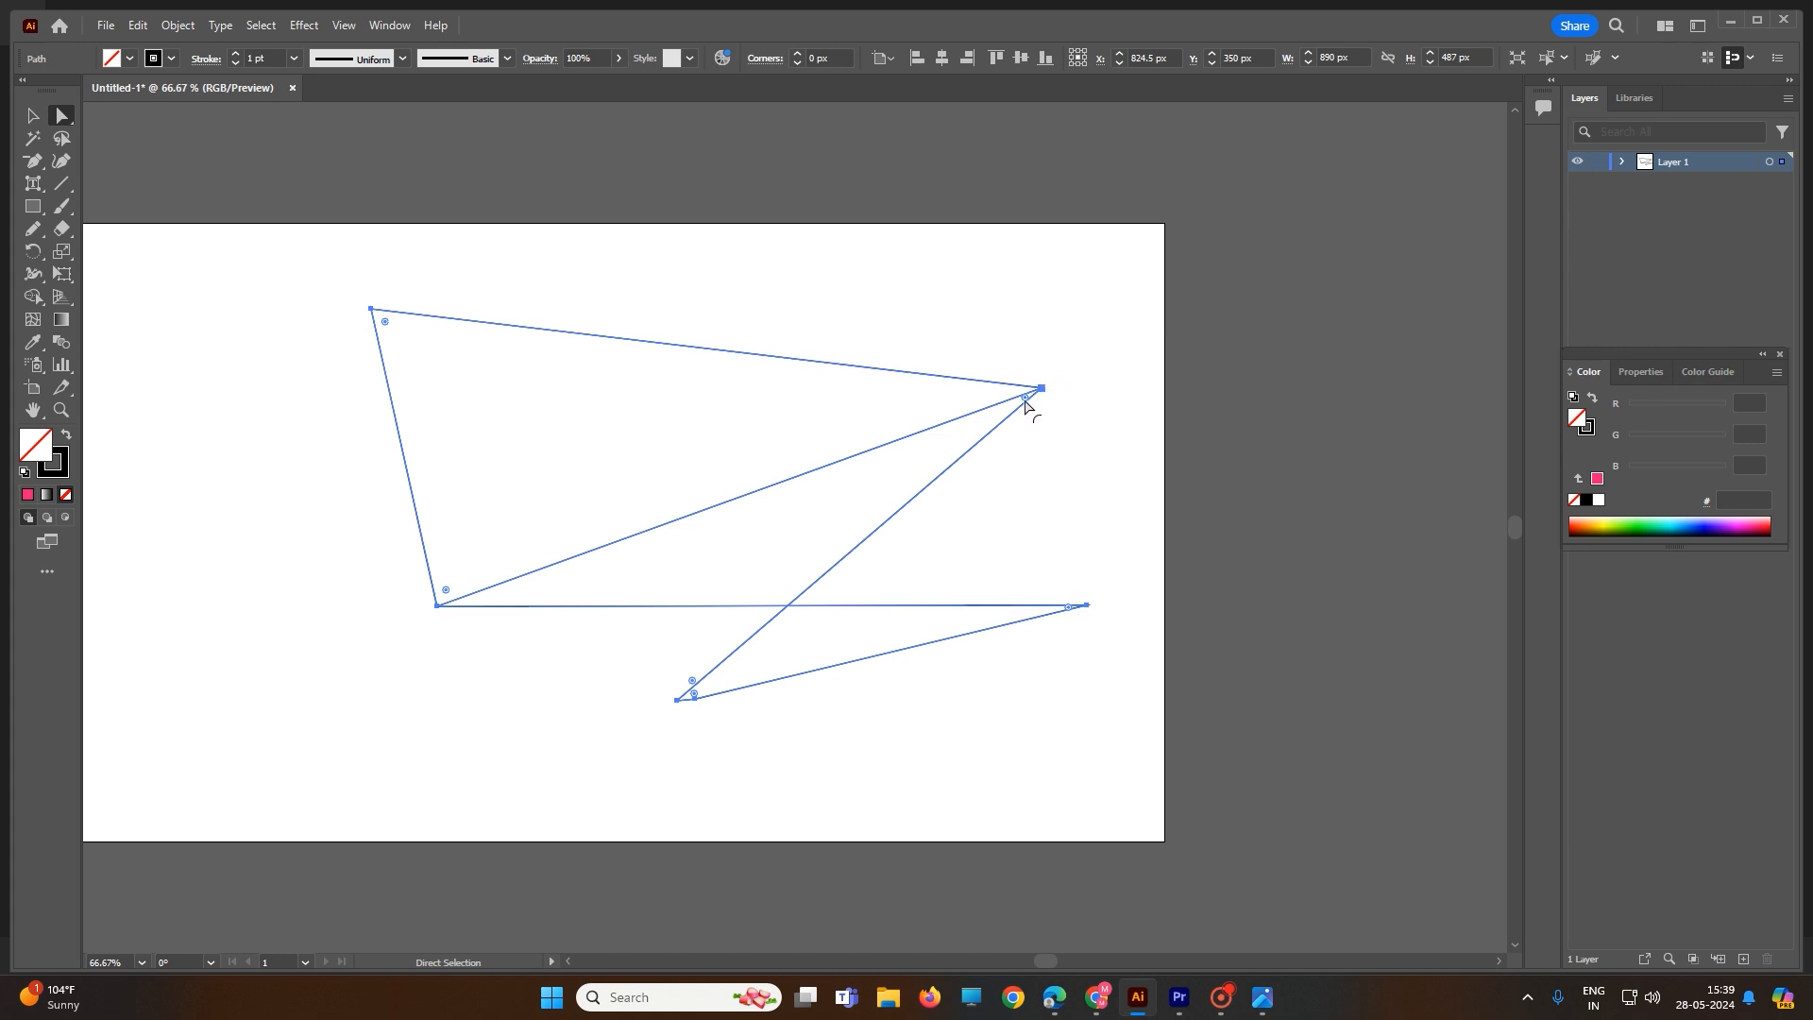
drag(1027, 395, 984, 396)
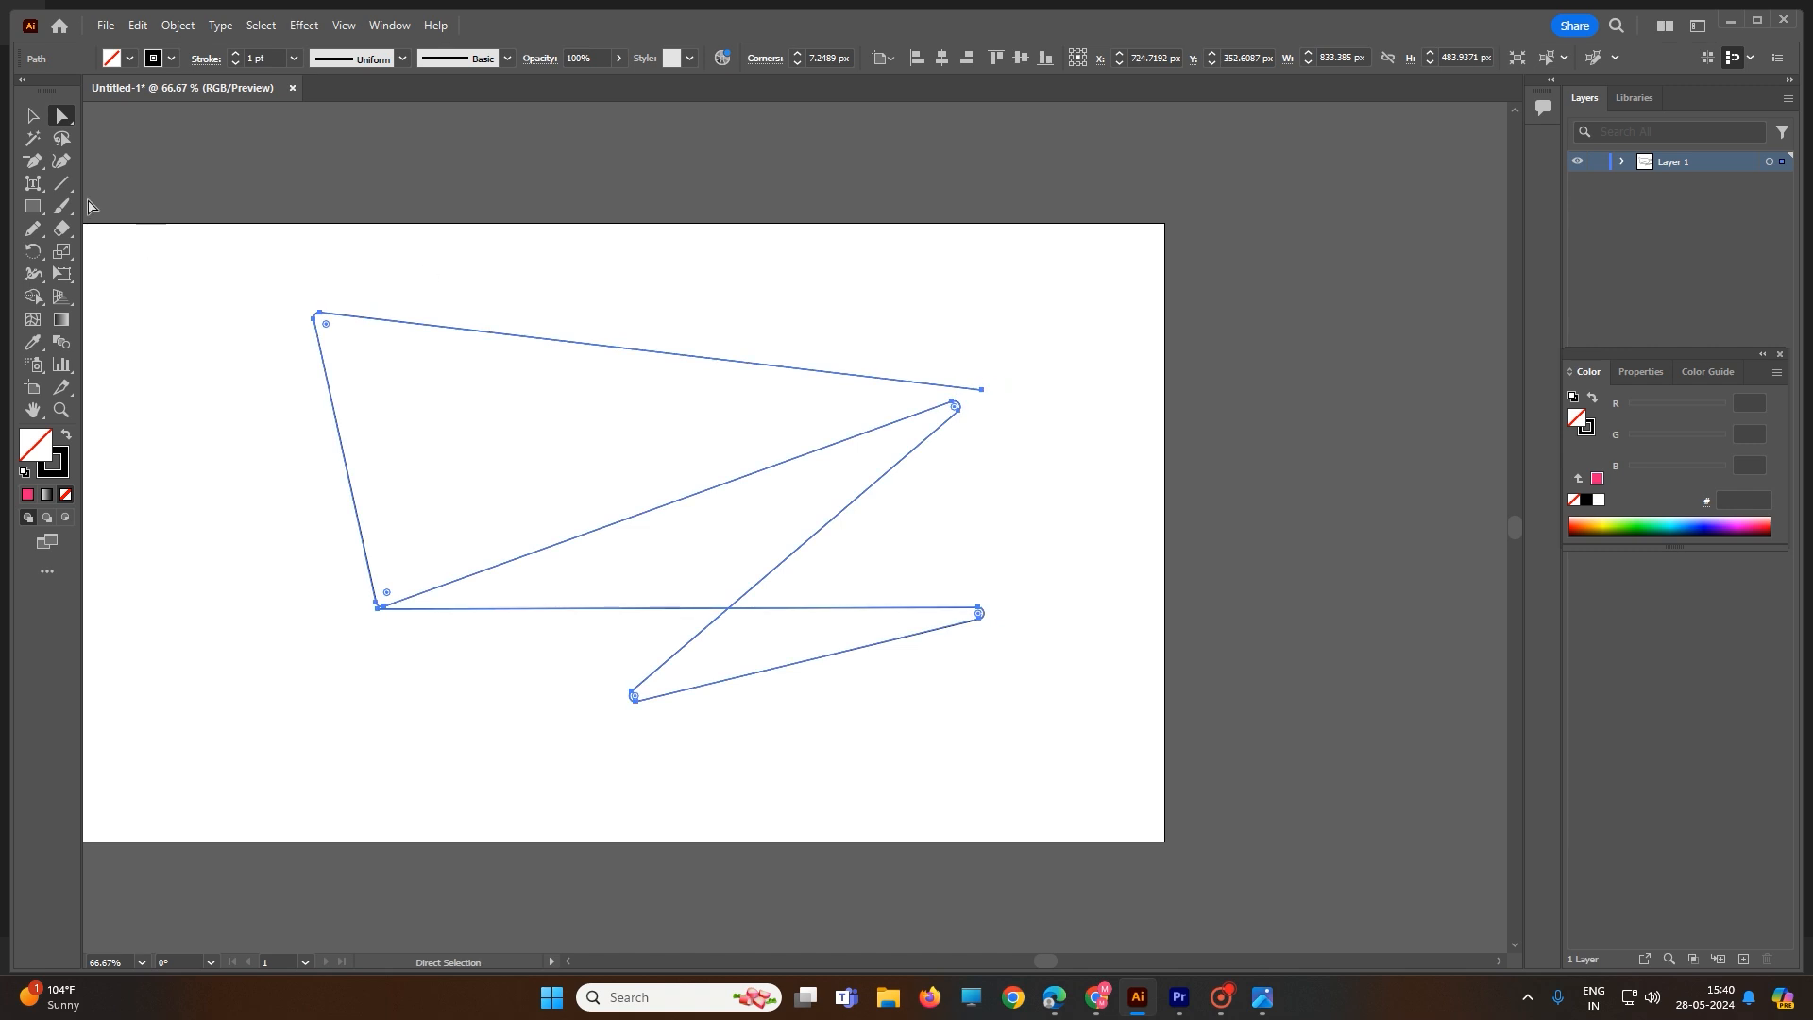
click(31, 116)
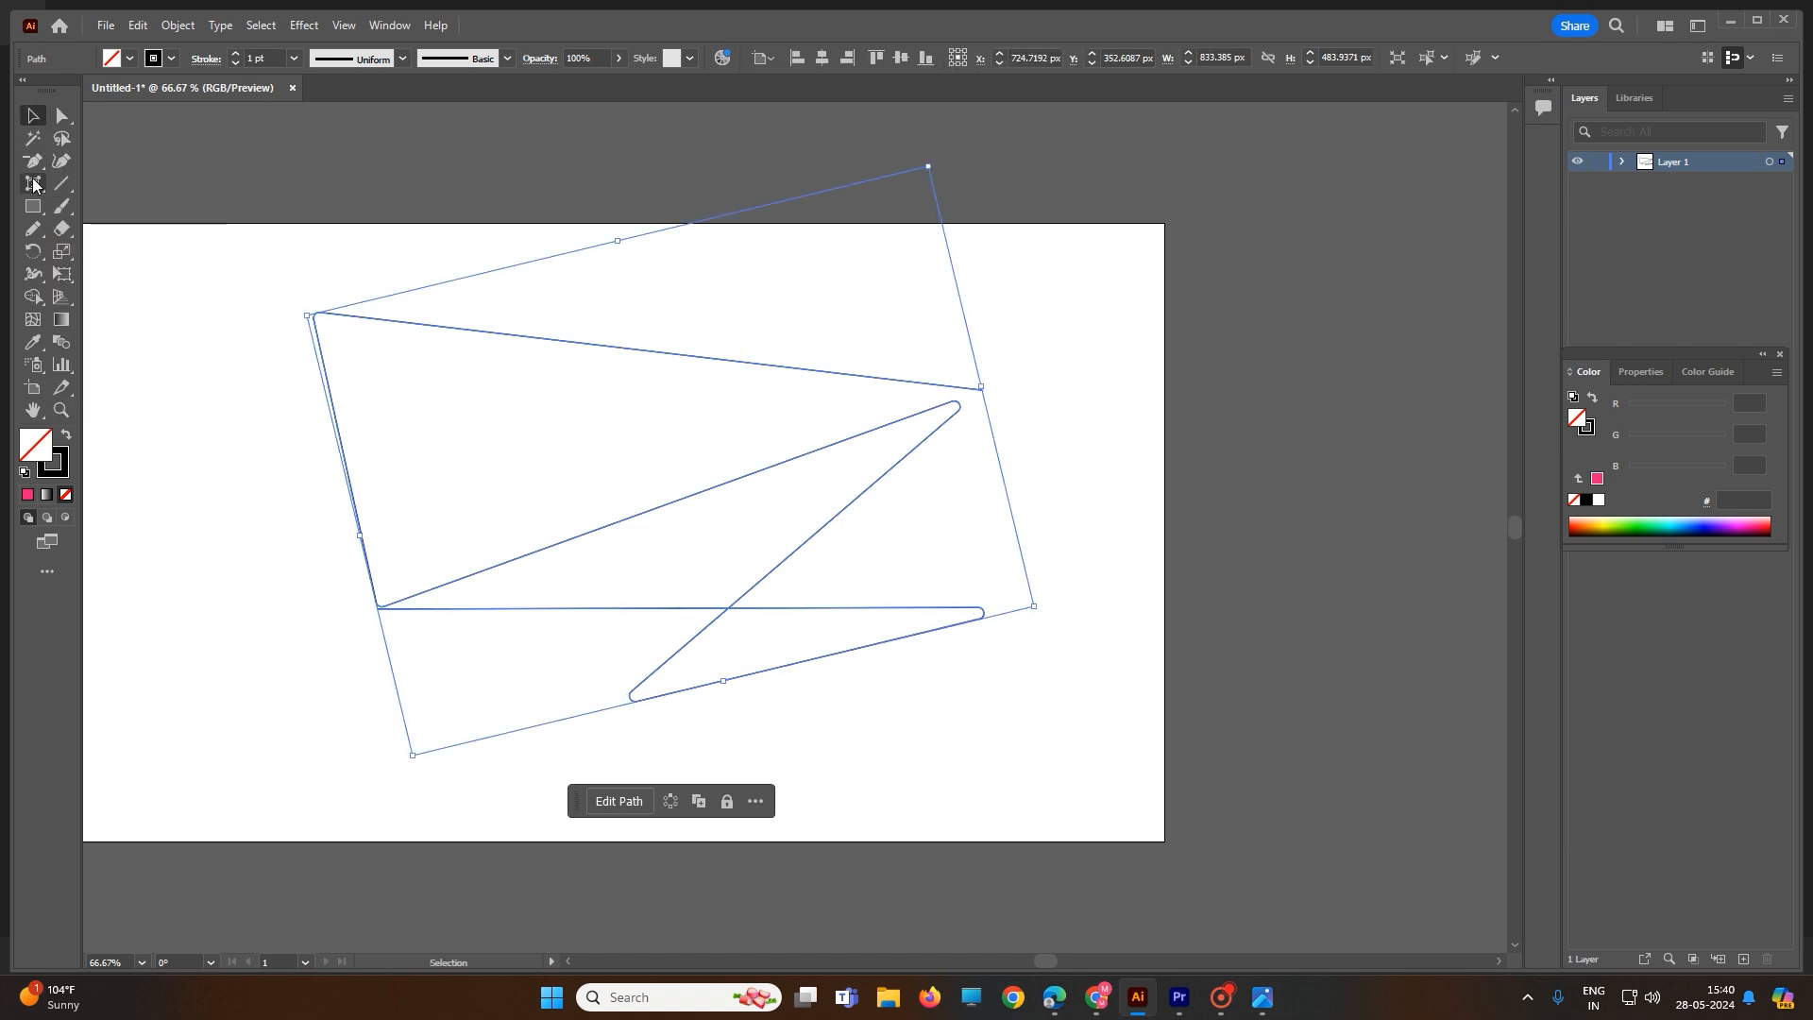
Extend the path from its upper open end with a short curved Pen tool segment, and deselect the path.
click(32, 165)
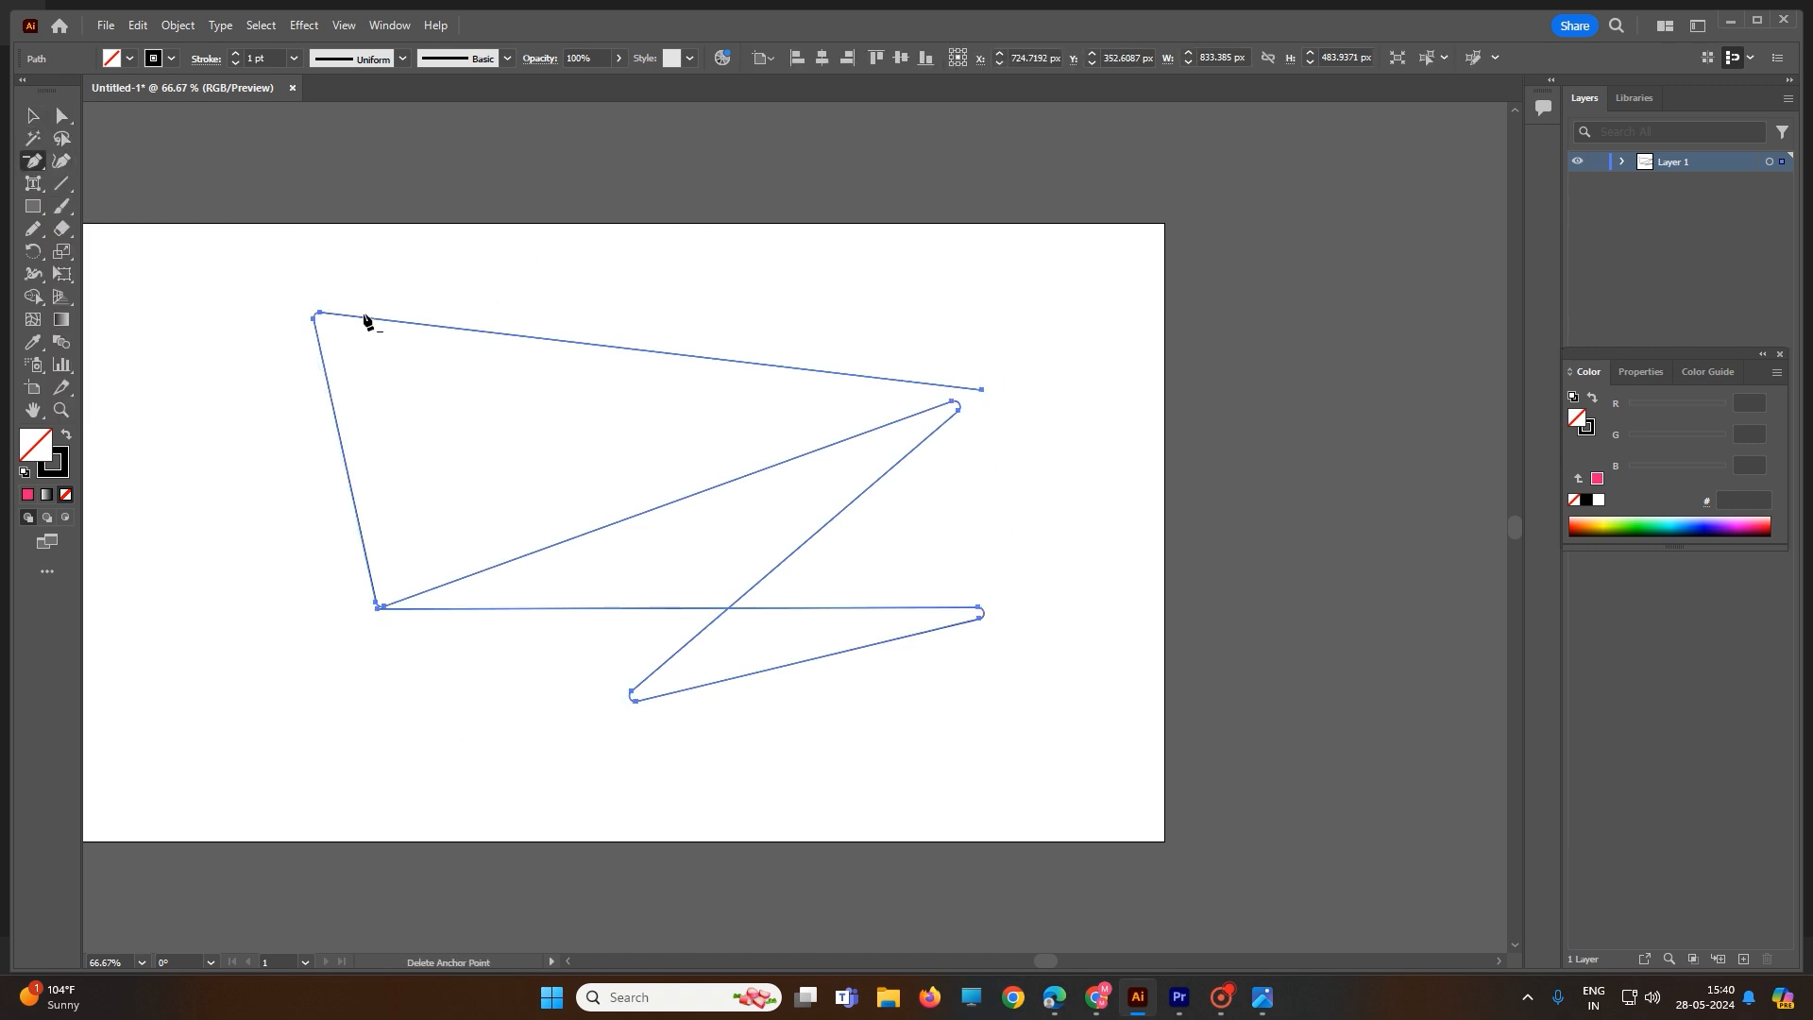
drag(32, 163, 103, 160)
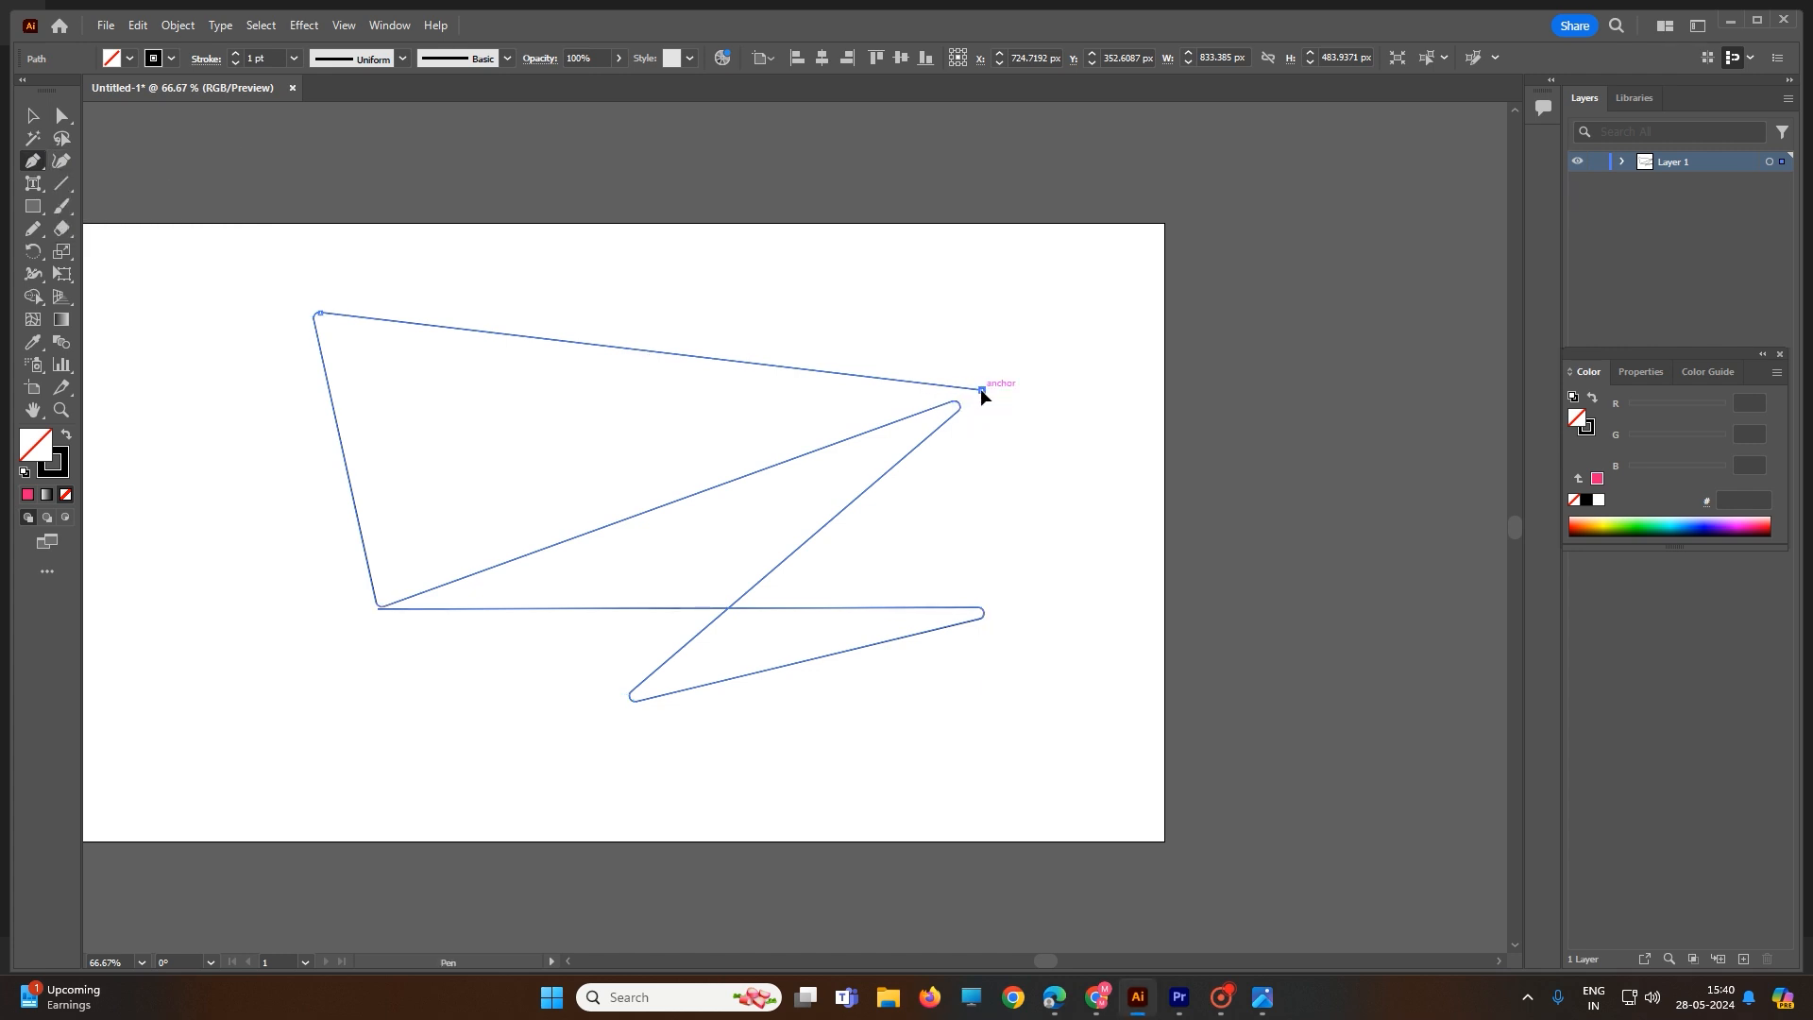
click(981, 389)
drag(962, 403, 961, 403)
click(1003, 402)
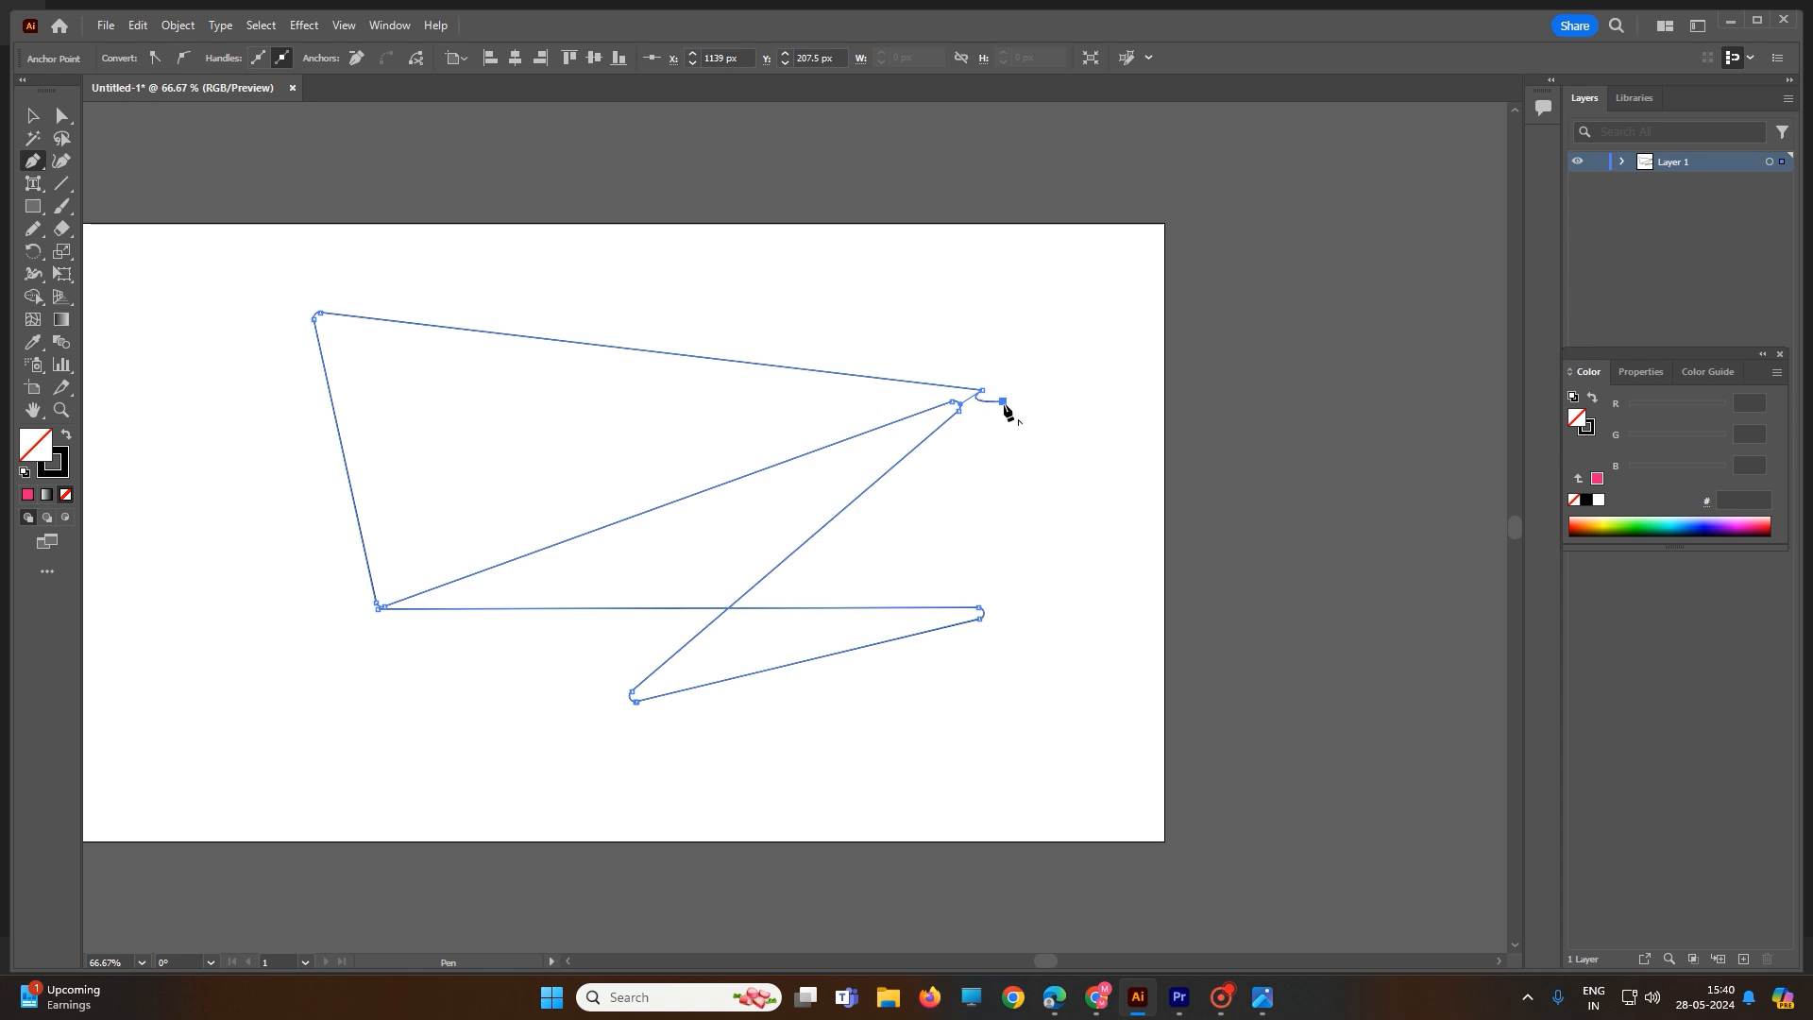
key(Escape)
click(1003, 399)
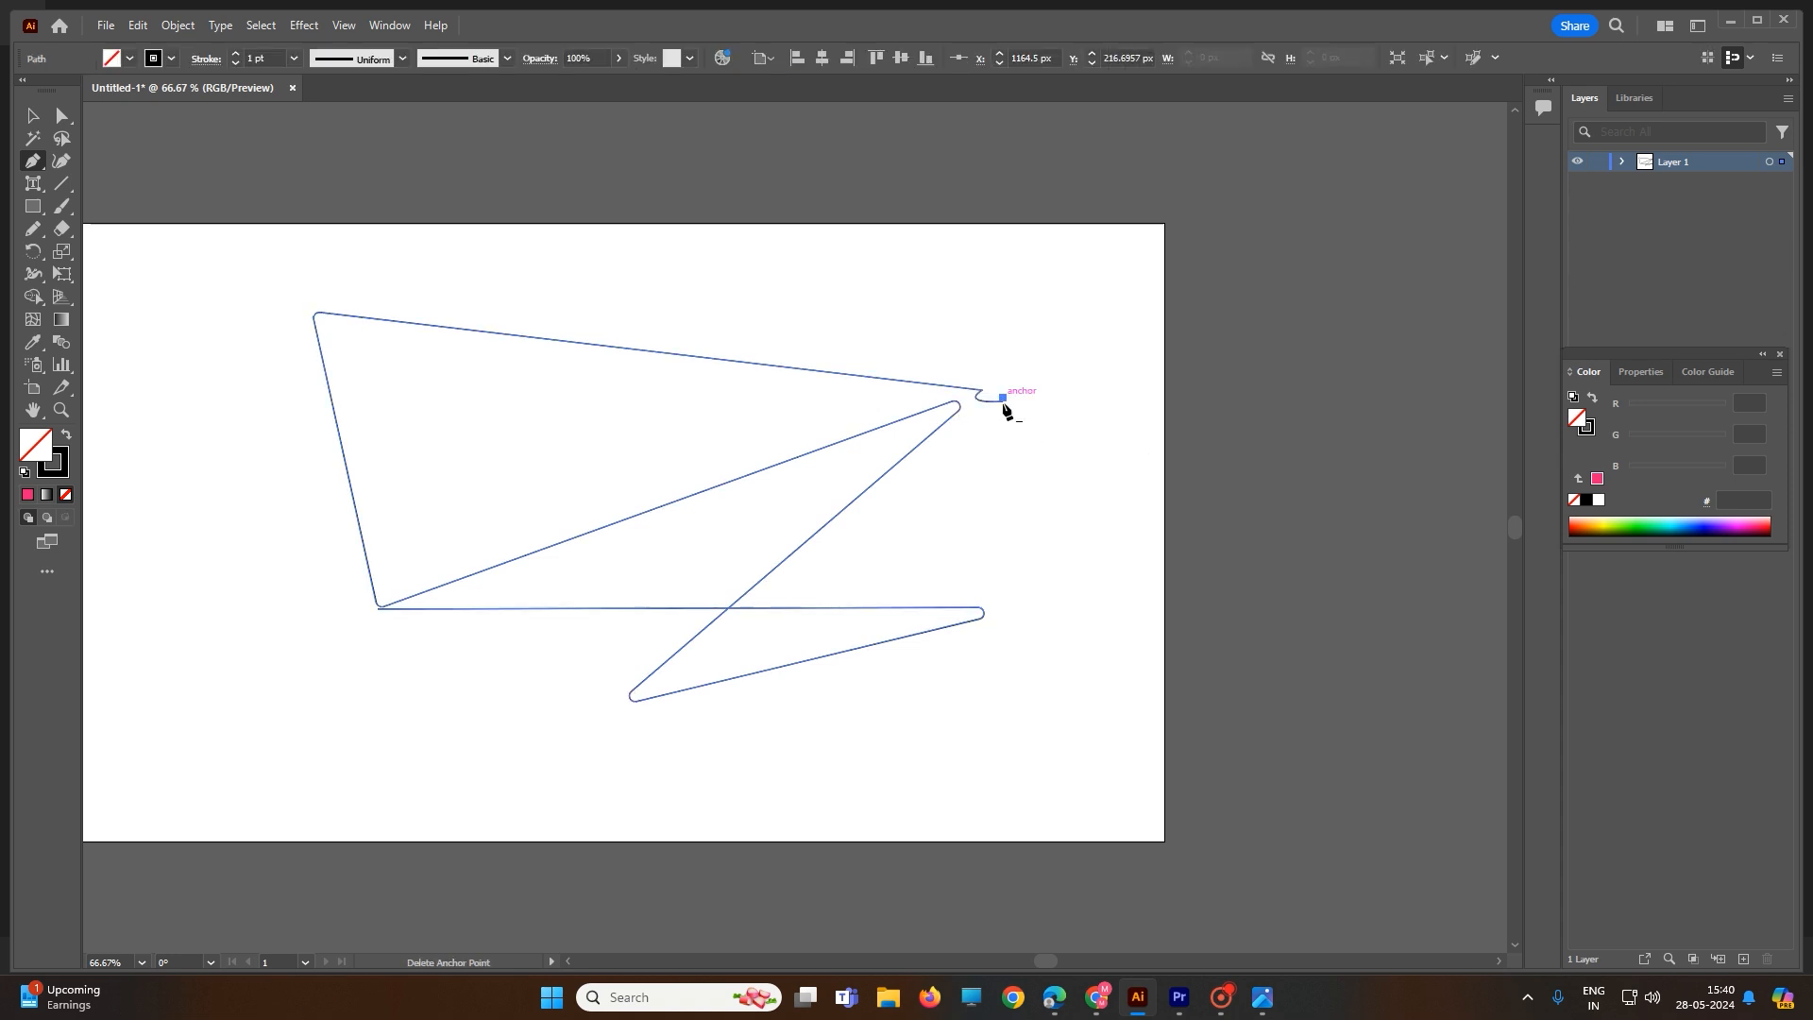
key(ctrl+shift+a)
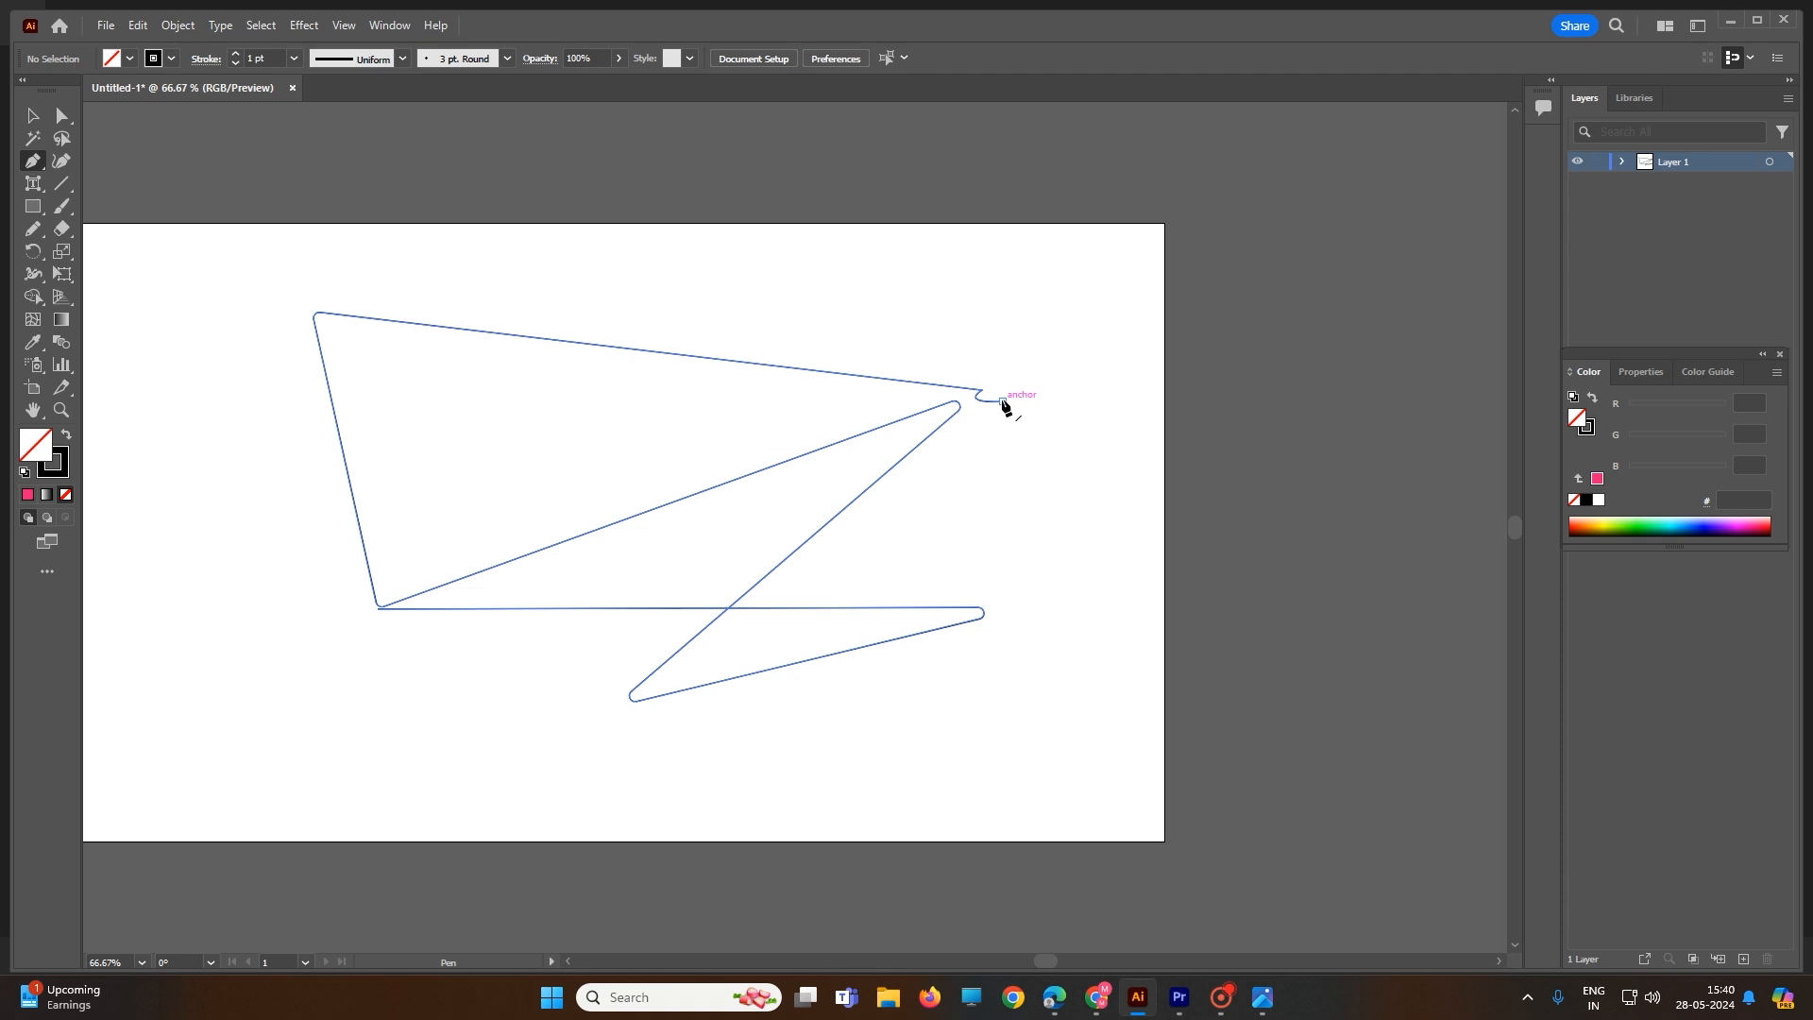
right_click(1003, 404)
Delete the anchor points from the short curved extension through the rounded upper-left corner, removing the path's two outer open segments.
drag(33, 160, 108, 207)
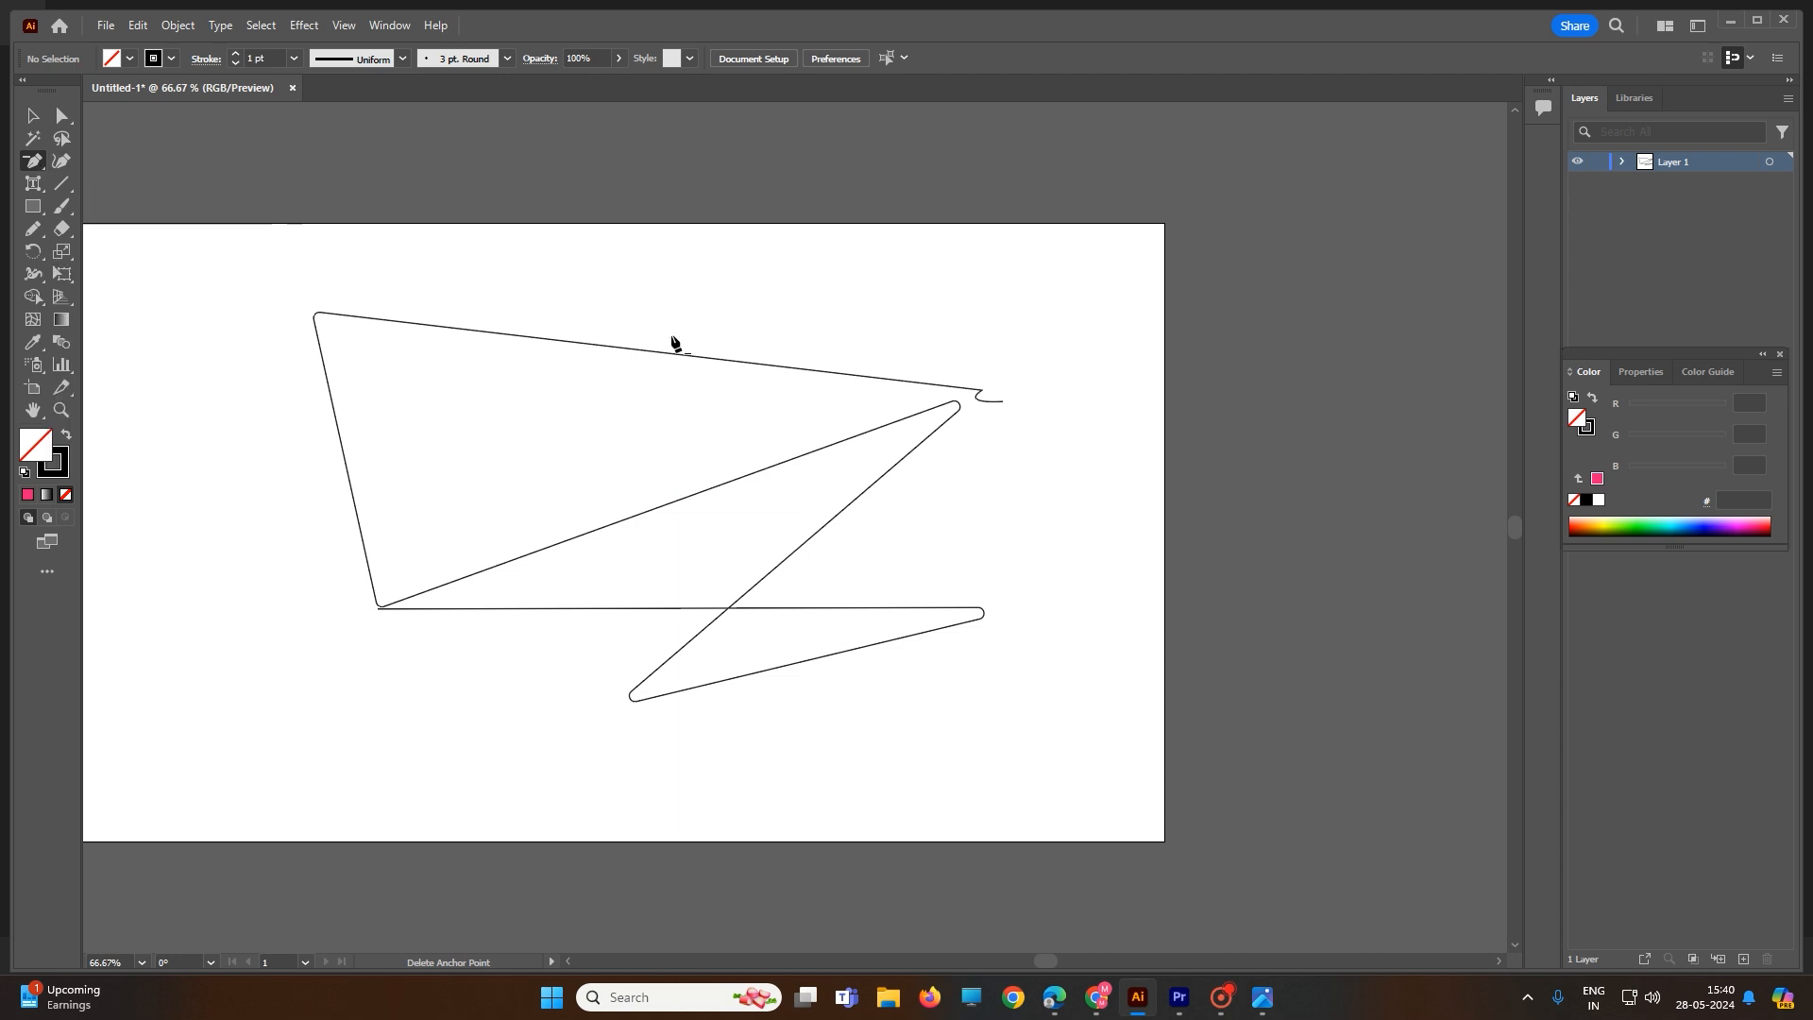
click(1003, 401)
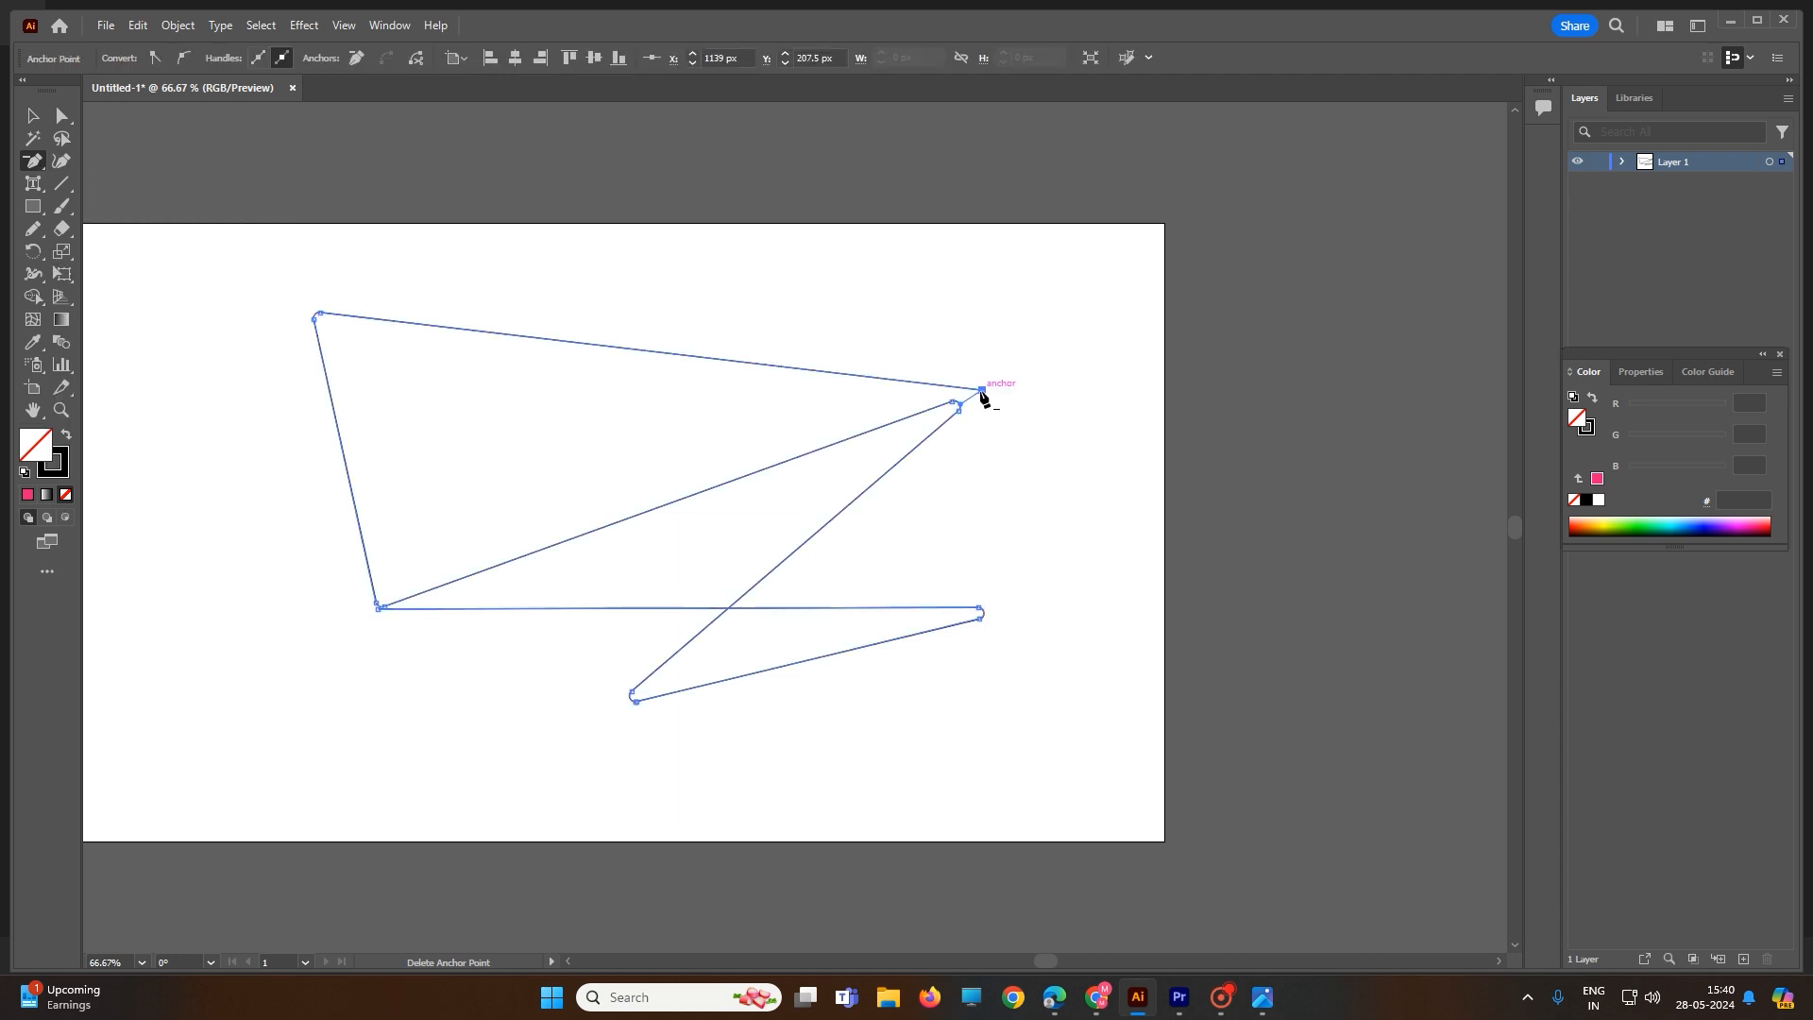
click(981, 391)
click(315, 317)
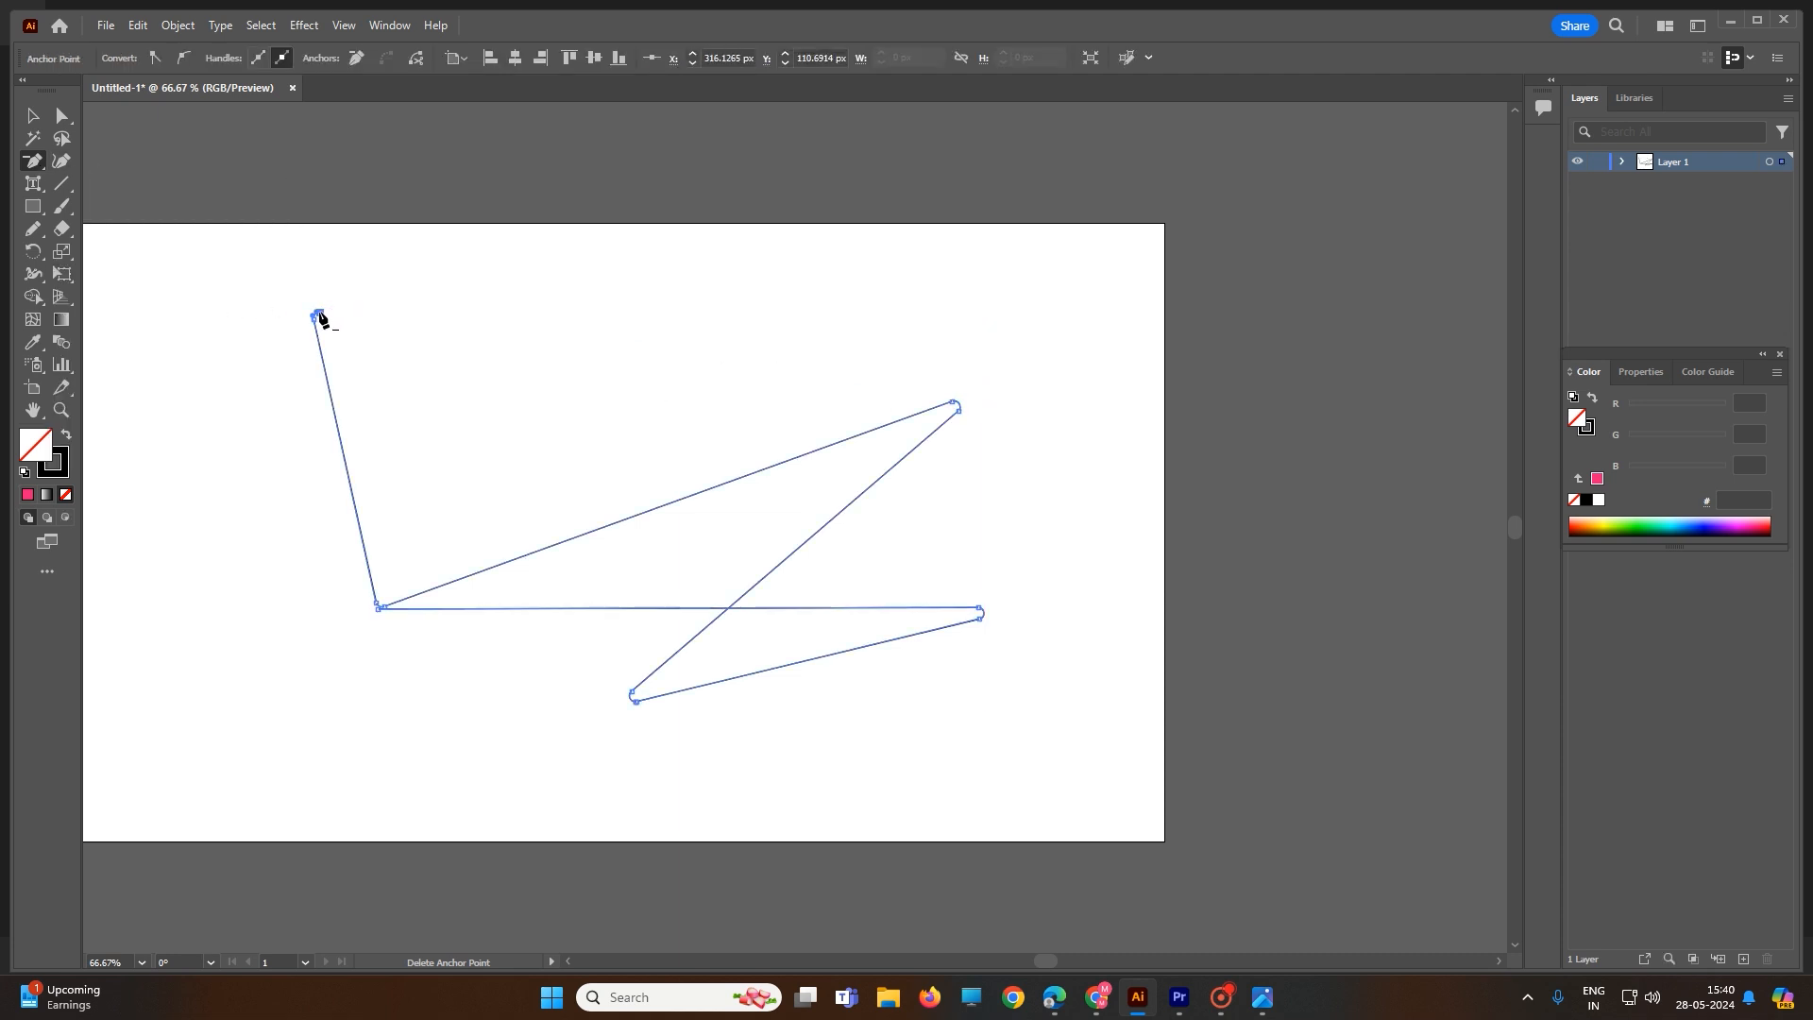
click(314, 320)
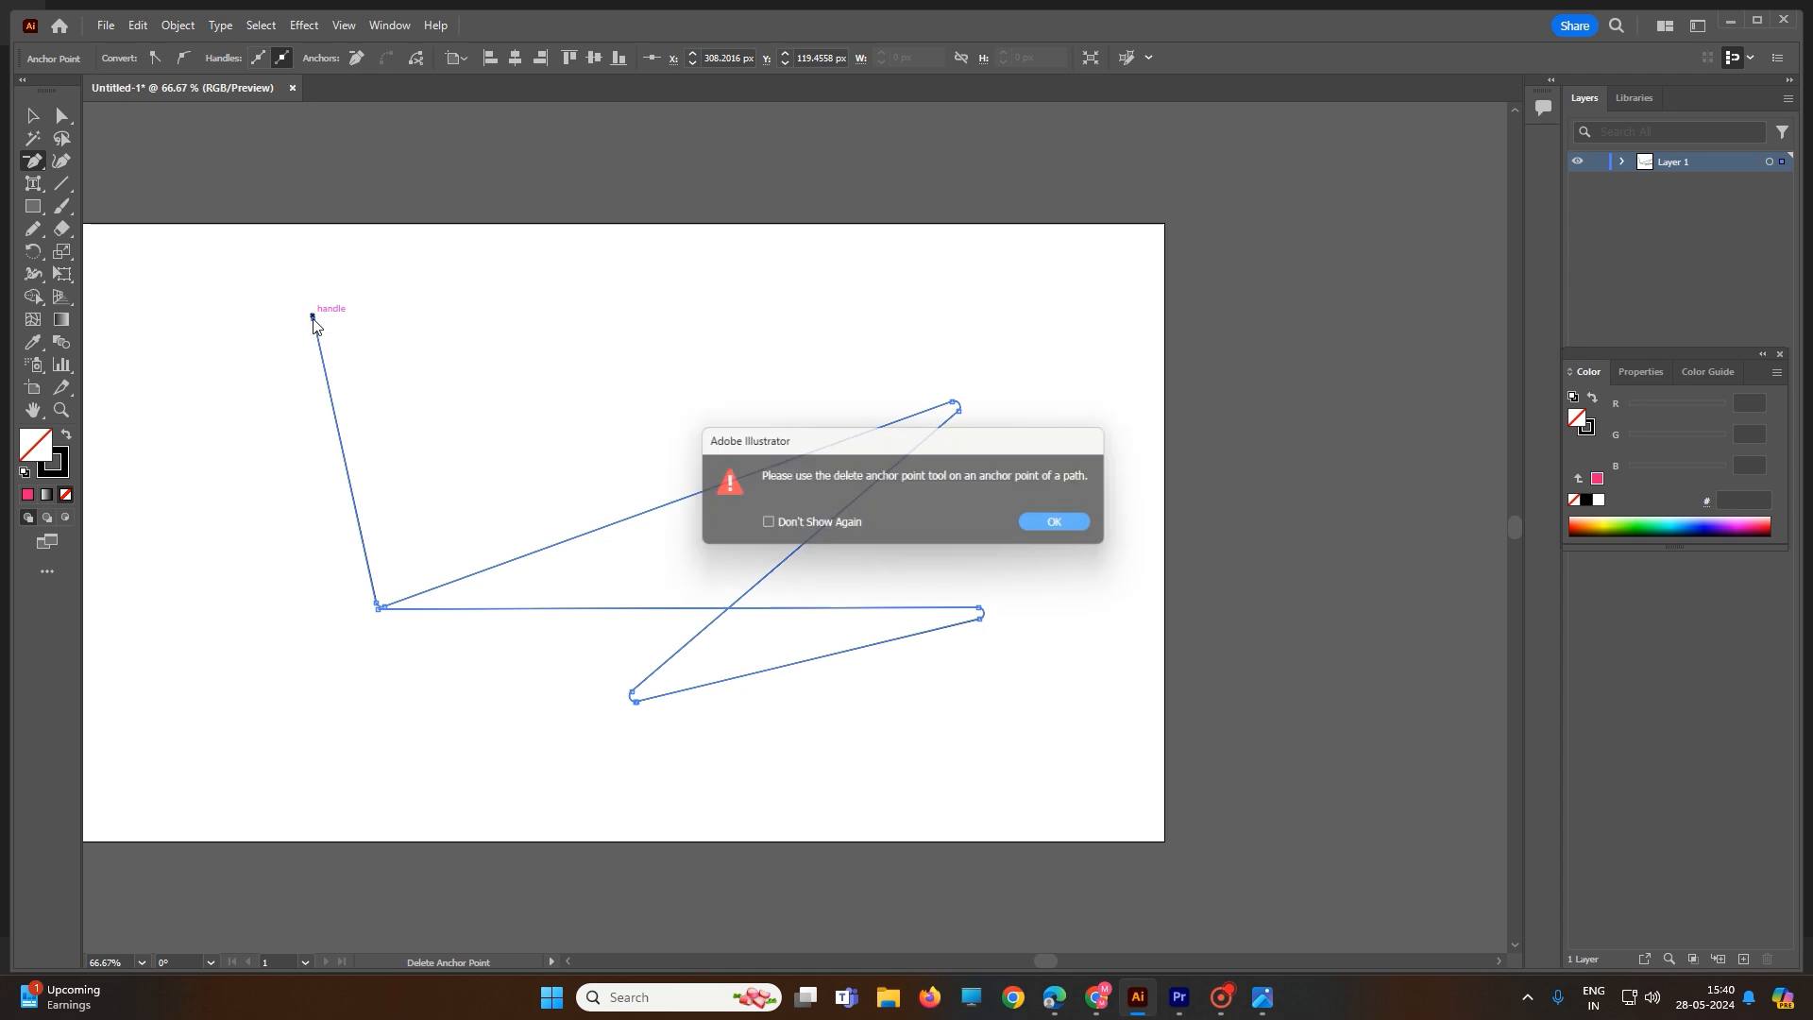
click(1062, 527)
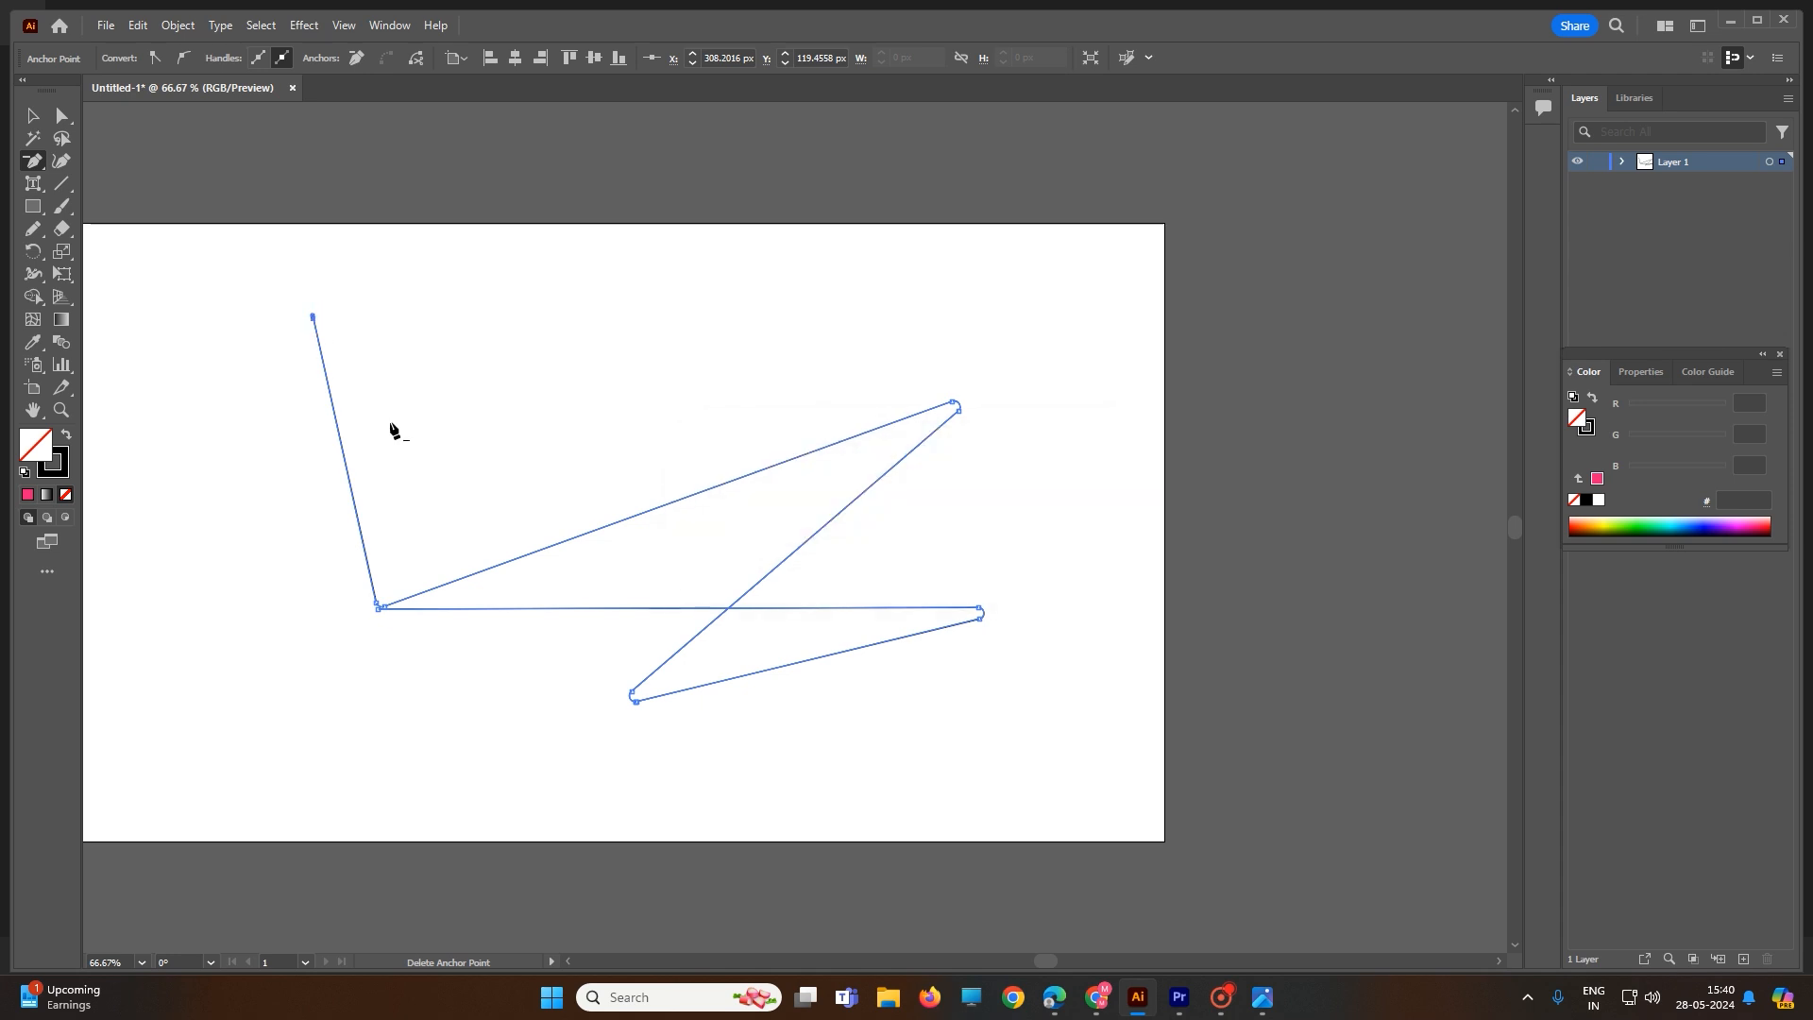
click(313, 319)
scroll(377, 623, up, 3)
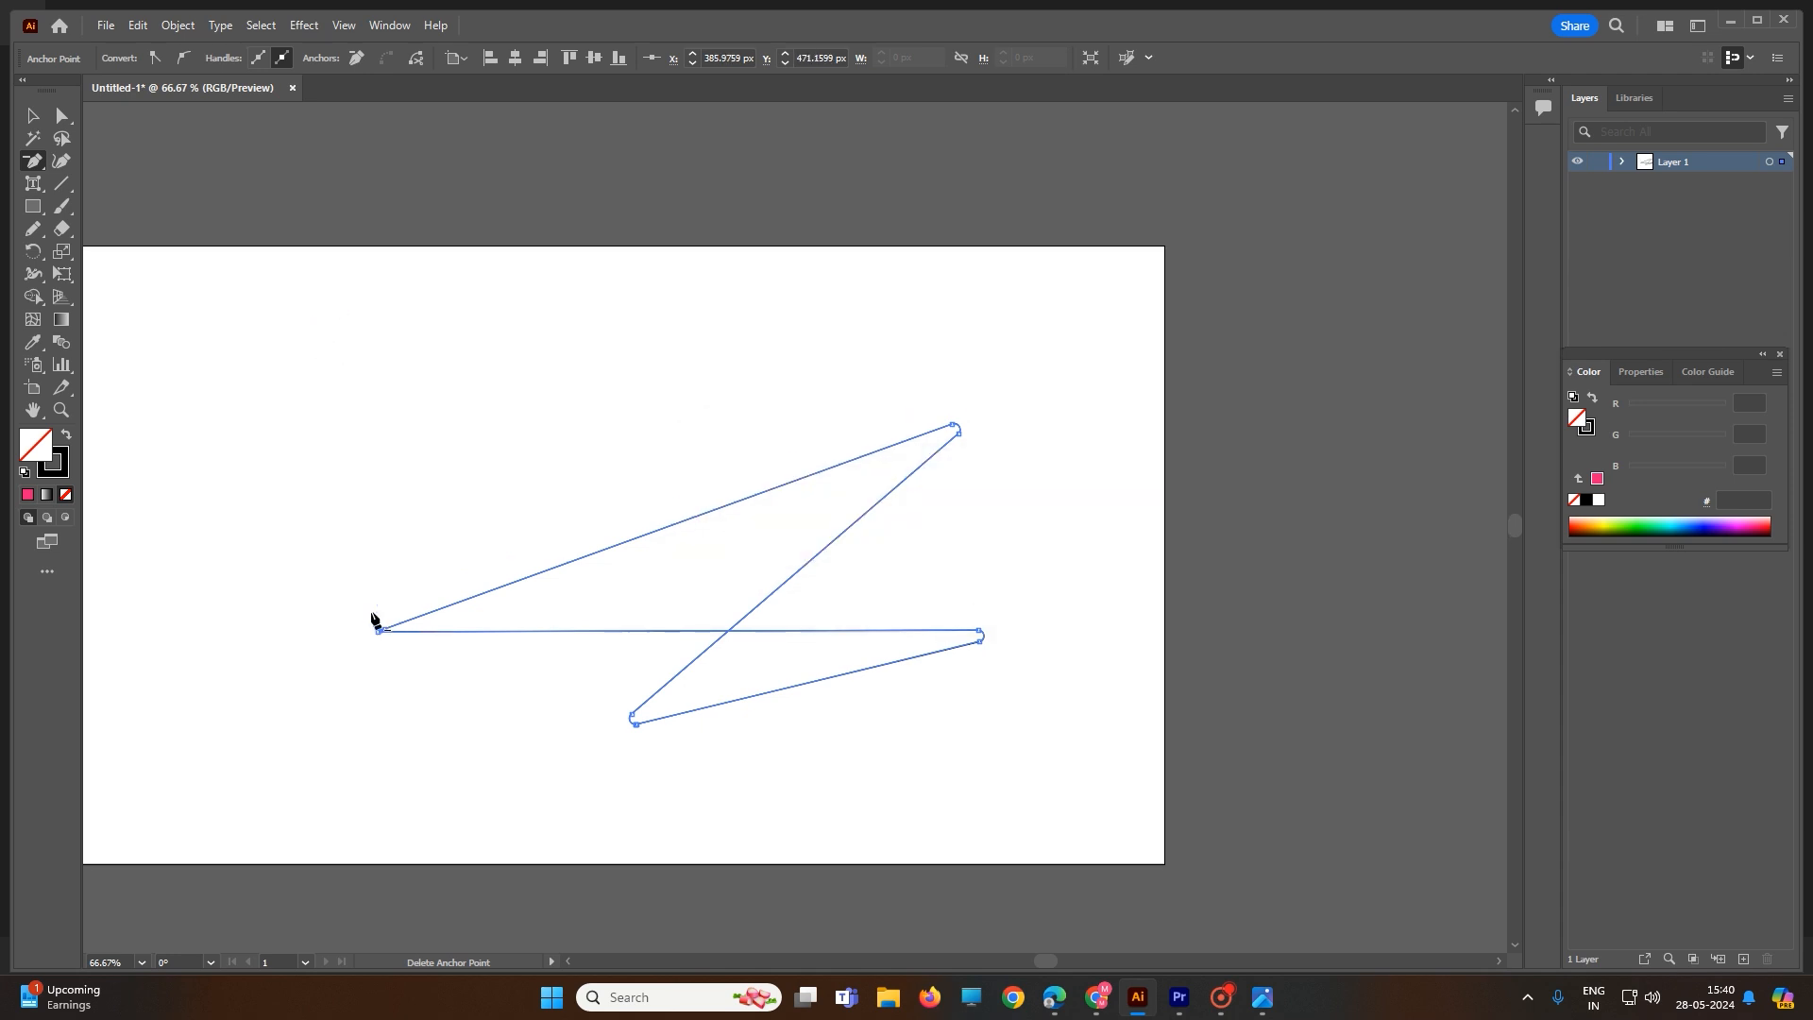
Delete the end anchor point of the short curved stub at the path's left corner.
key(plus)
alt+scroll(307, 725, up, 4)
alt+scroll(579, 546, up, 3)
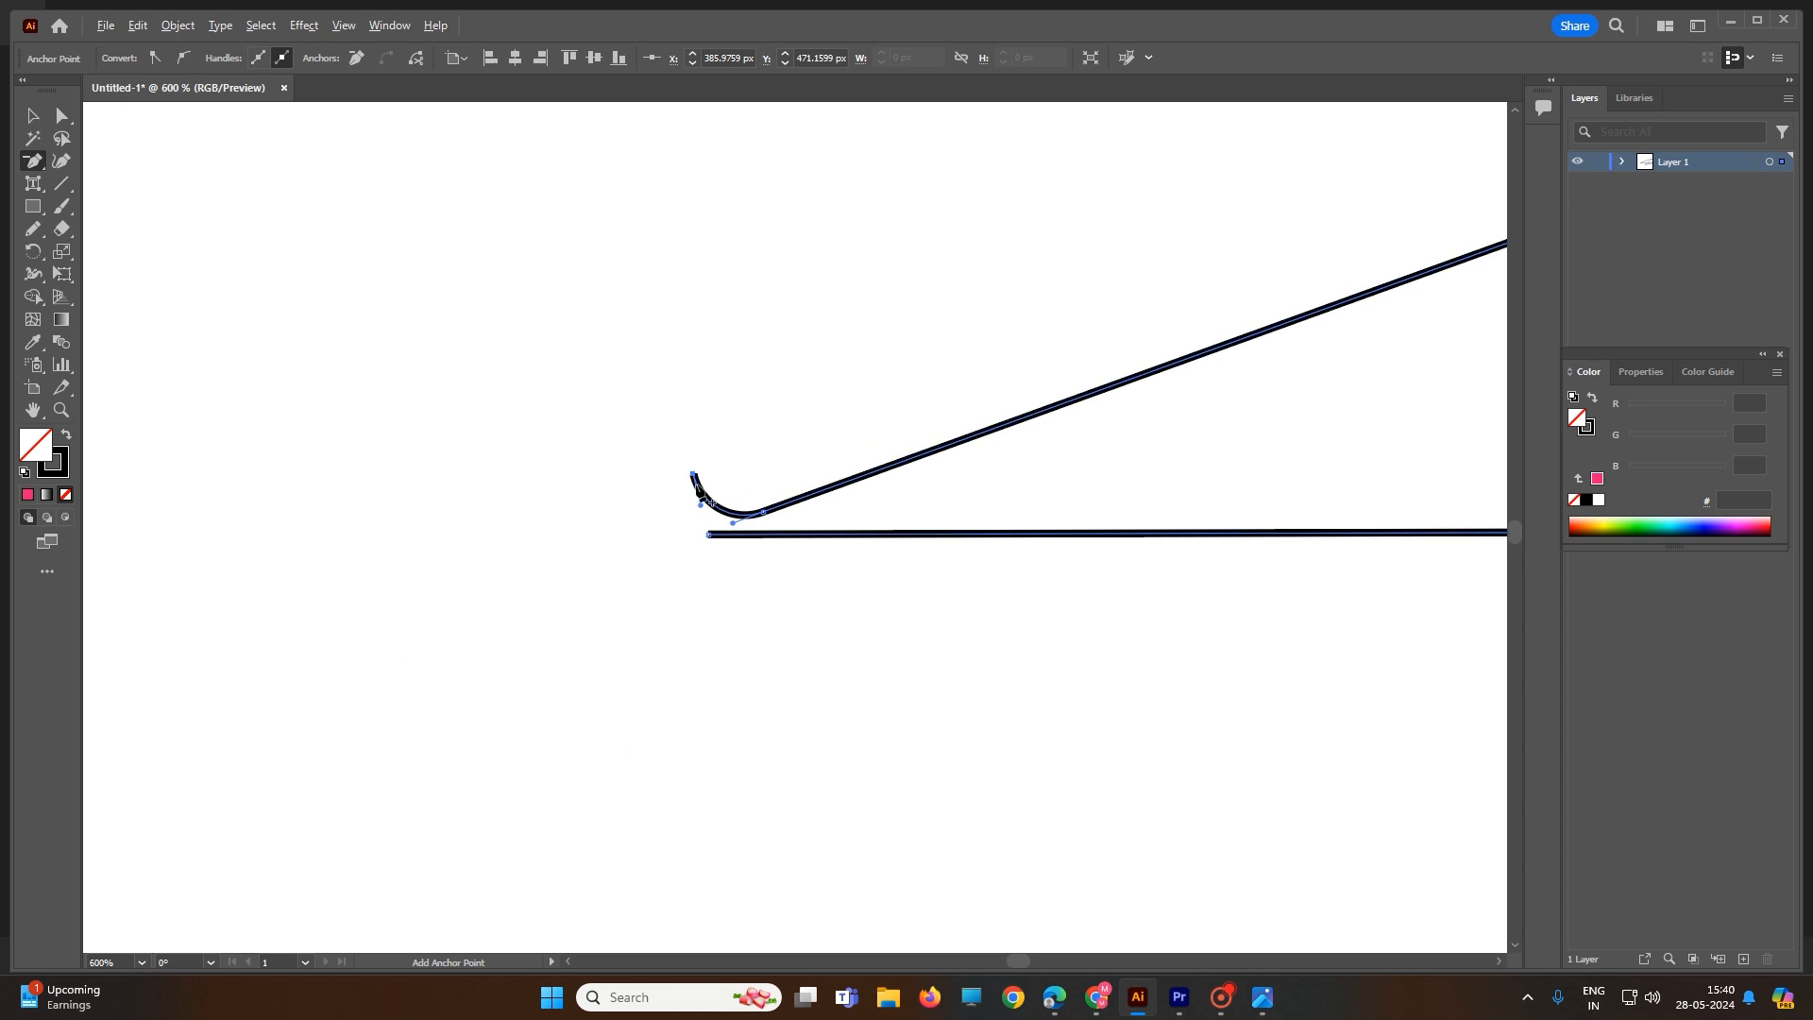
key(minus)
click(690, 472)
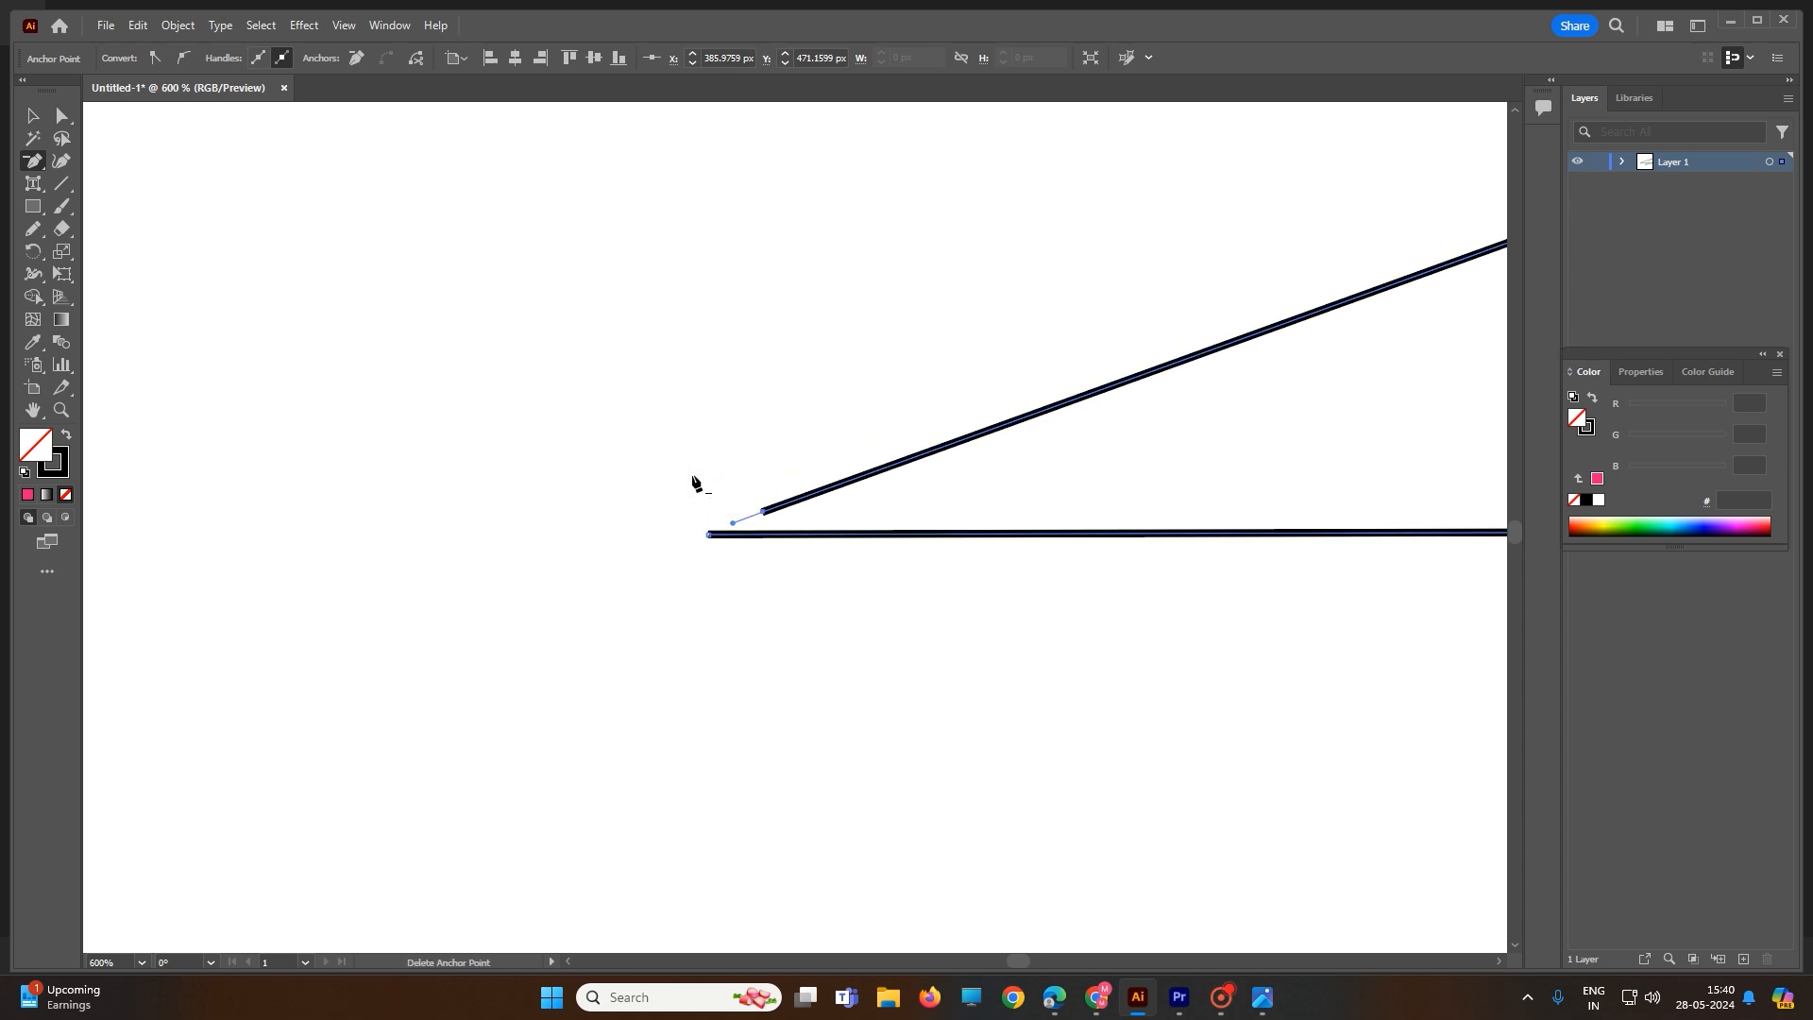
Try to delete the two open end anchor points at the path's left corner, and undo both deletions.
click(763, 512)
click(708, 535)
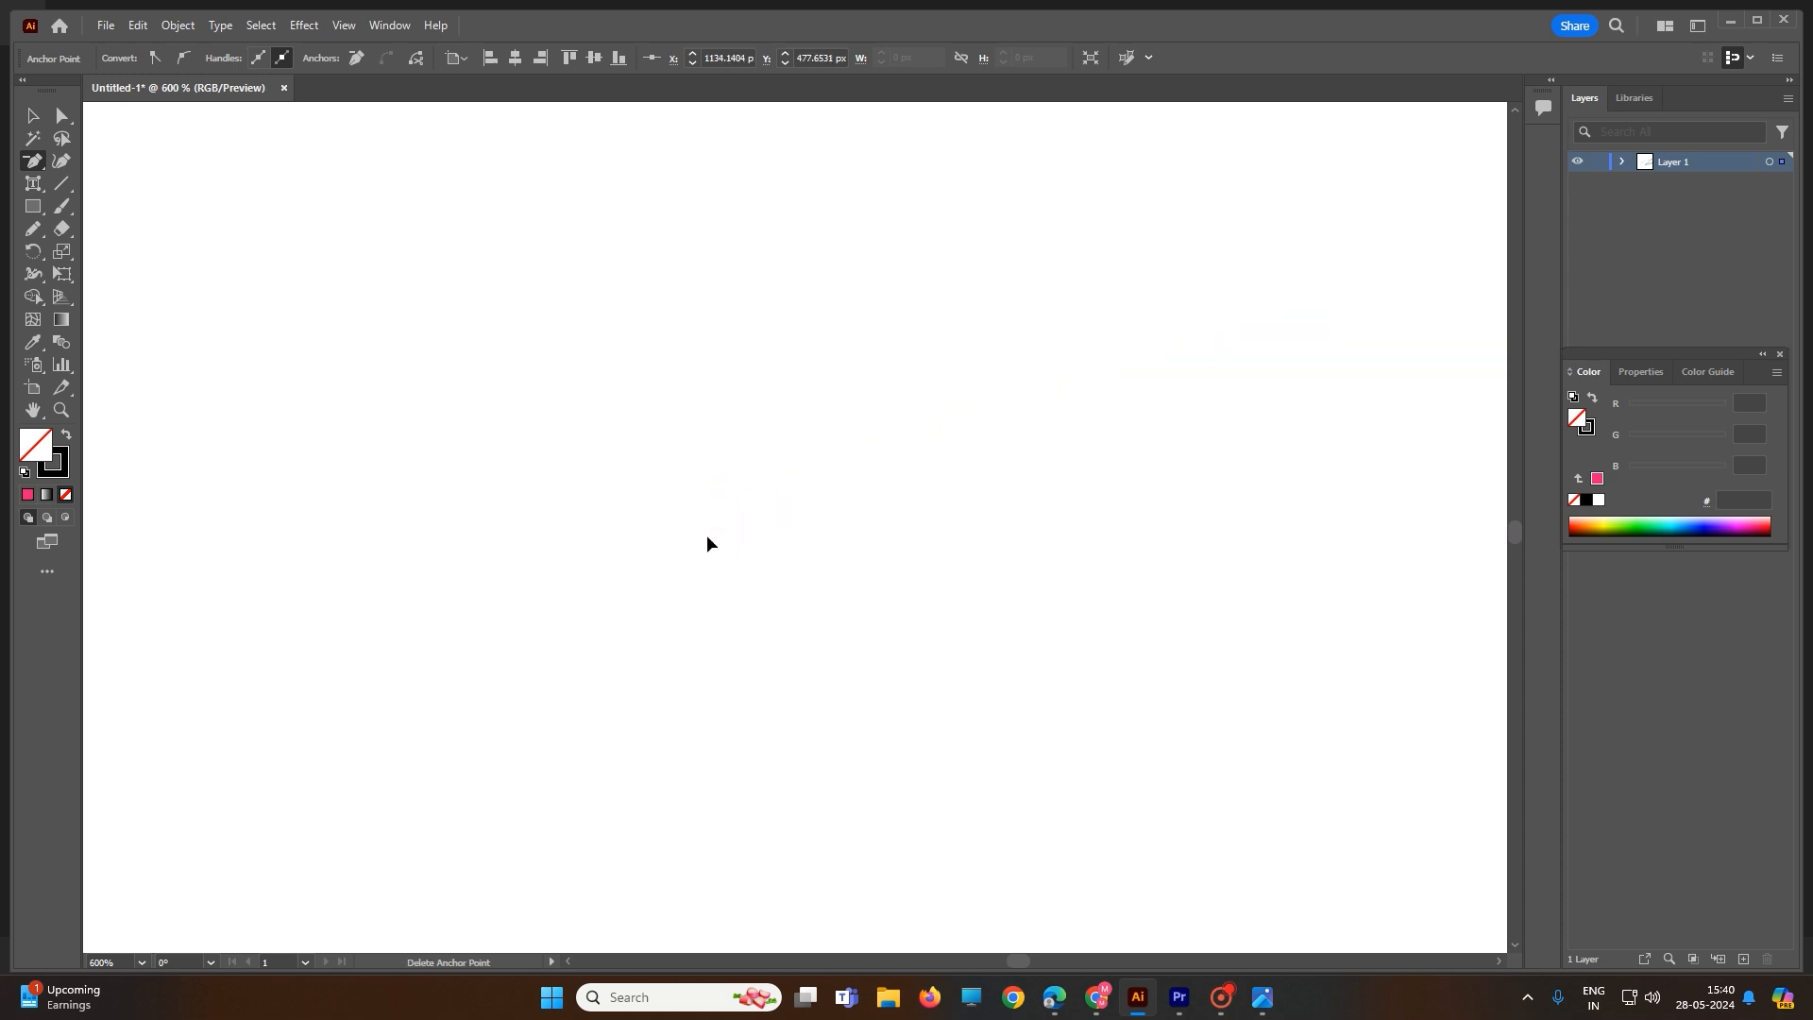
key(ctrl+z)
key(ctrl+z)
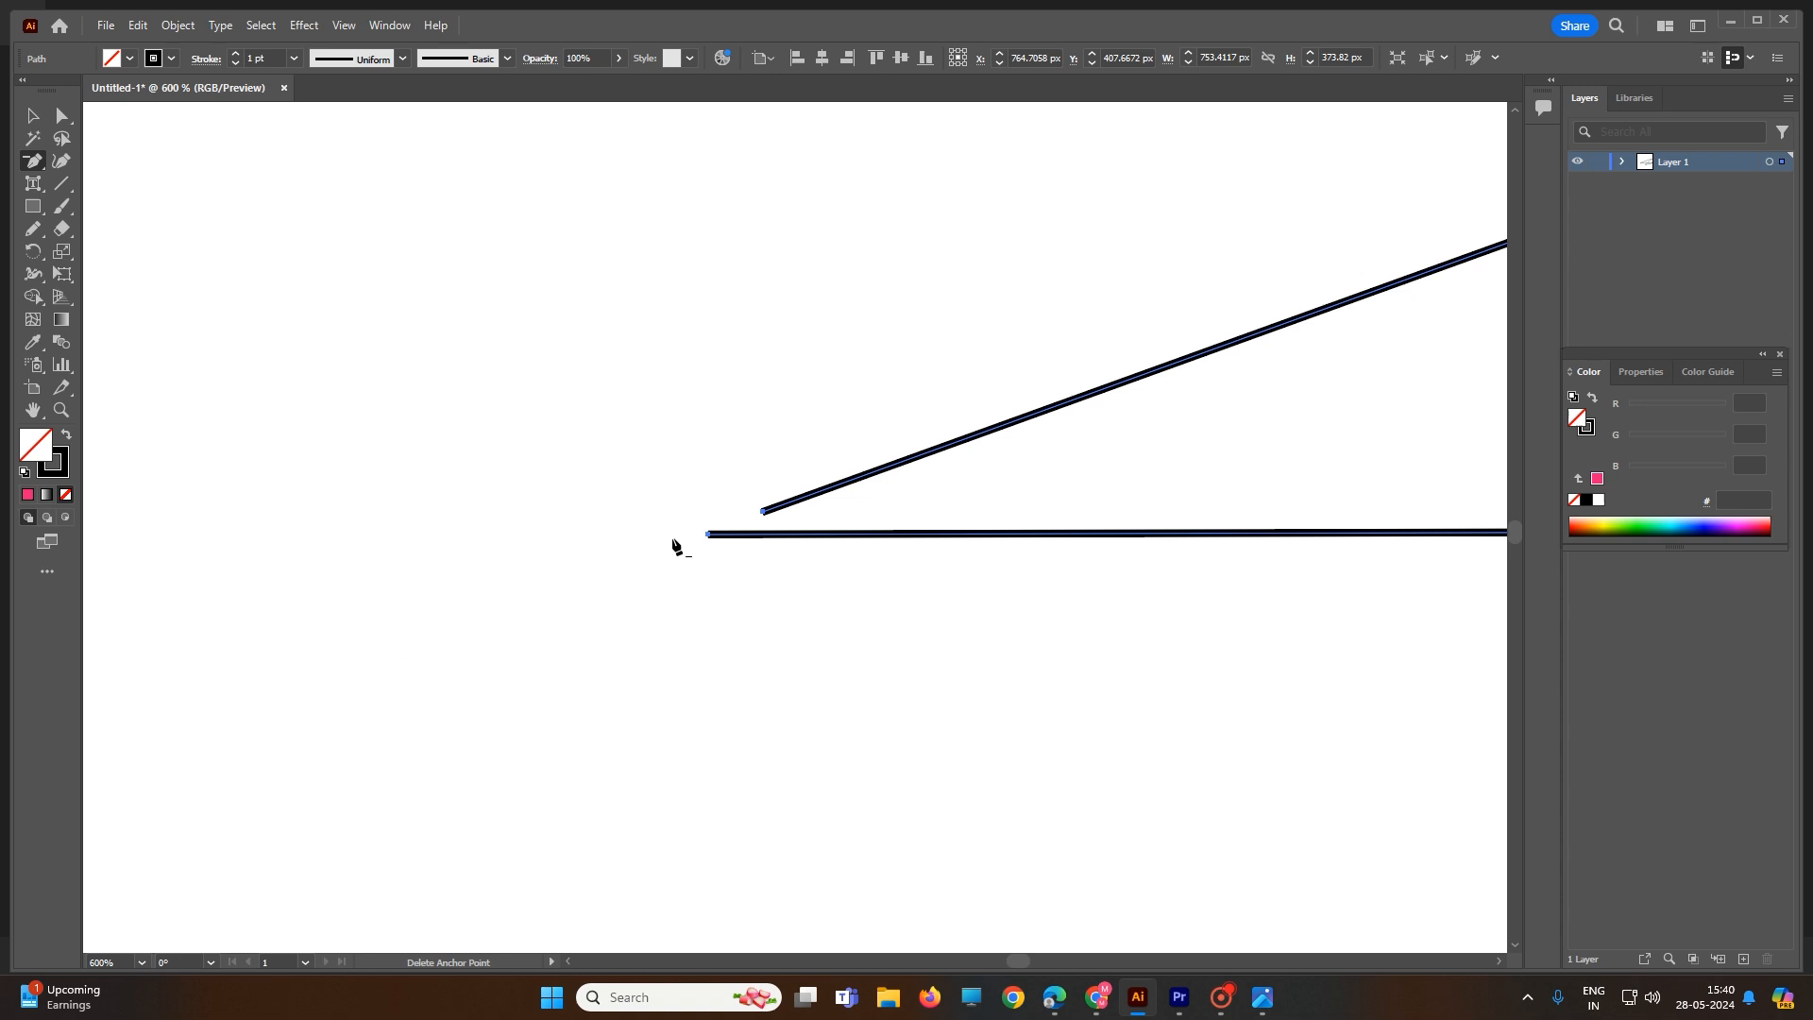
Close the path by joining its two open ends at the left corner with the Pen tool, and deselect it.
click(33, 161)
click(113, 159)
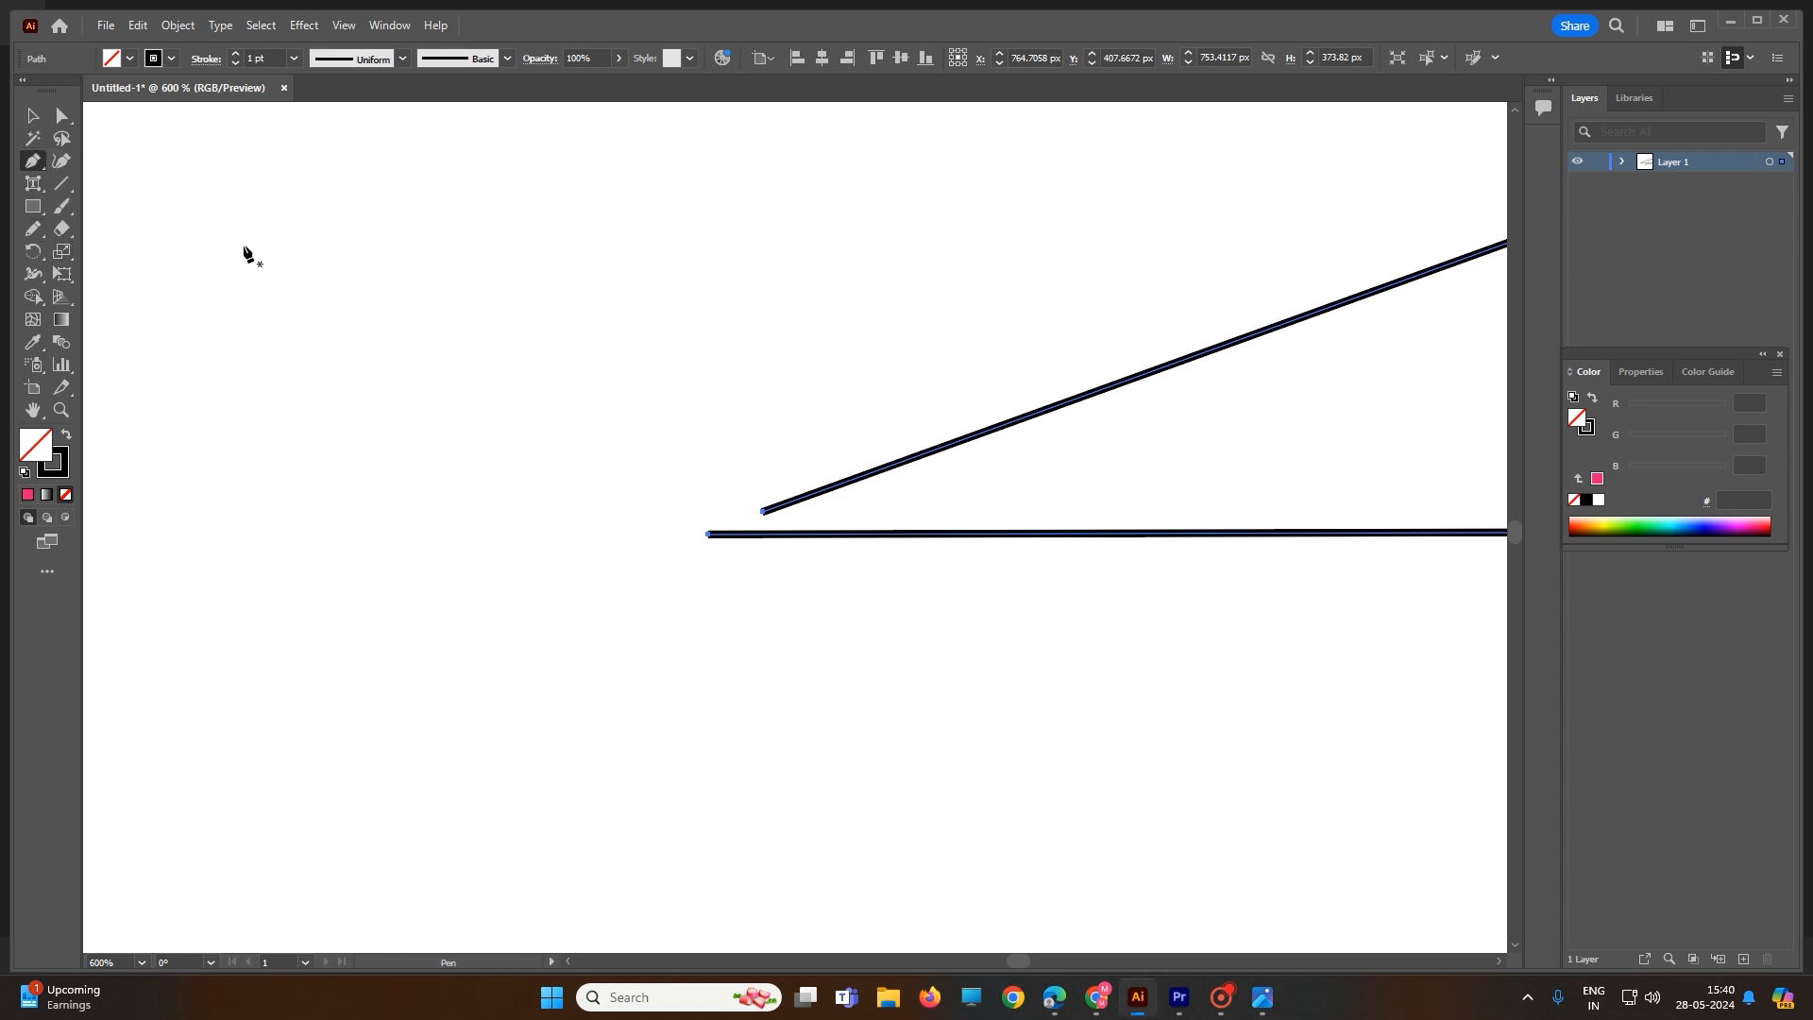
click(763, 512)
click(711, 534)
click(34, 119)
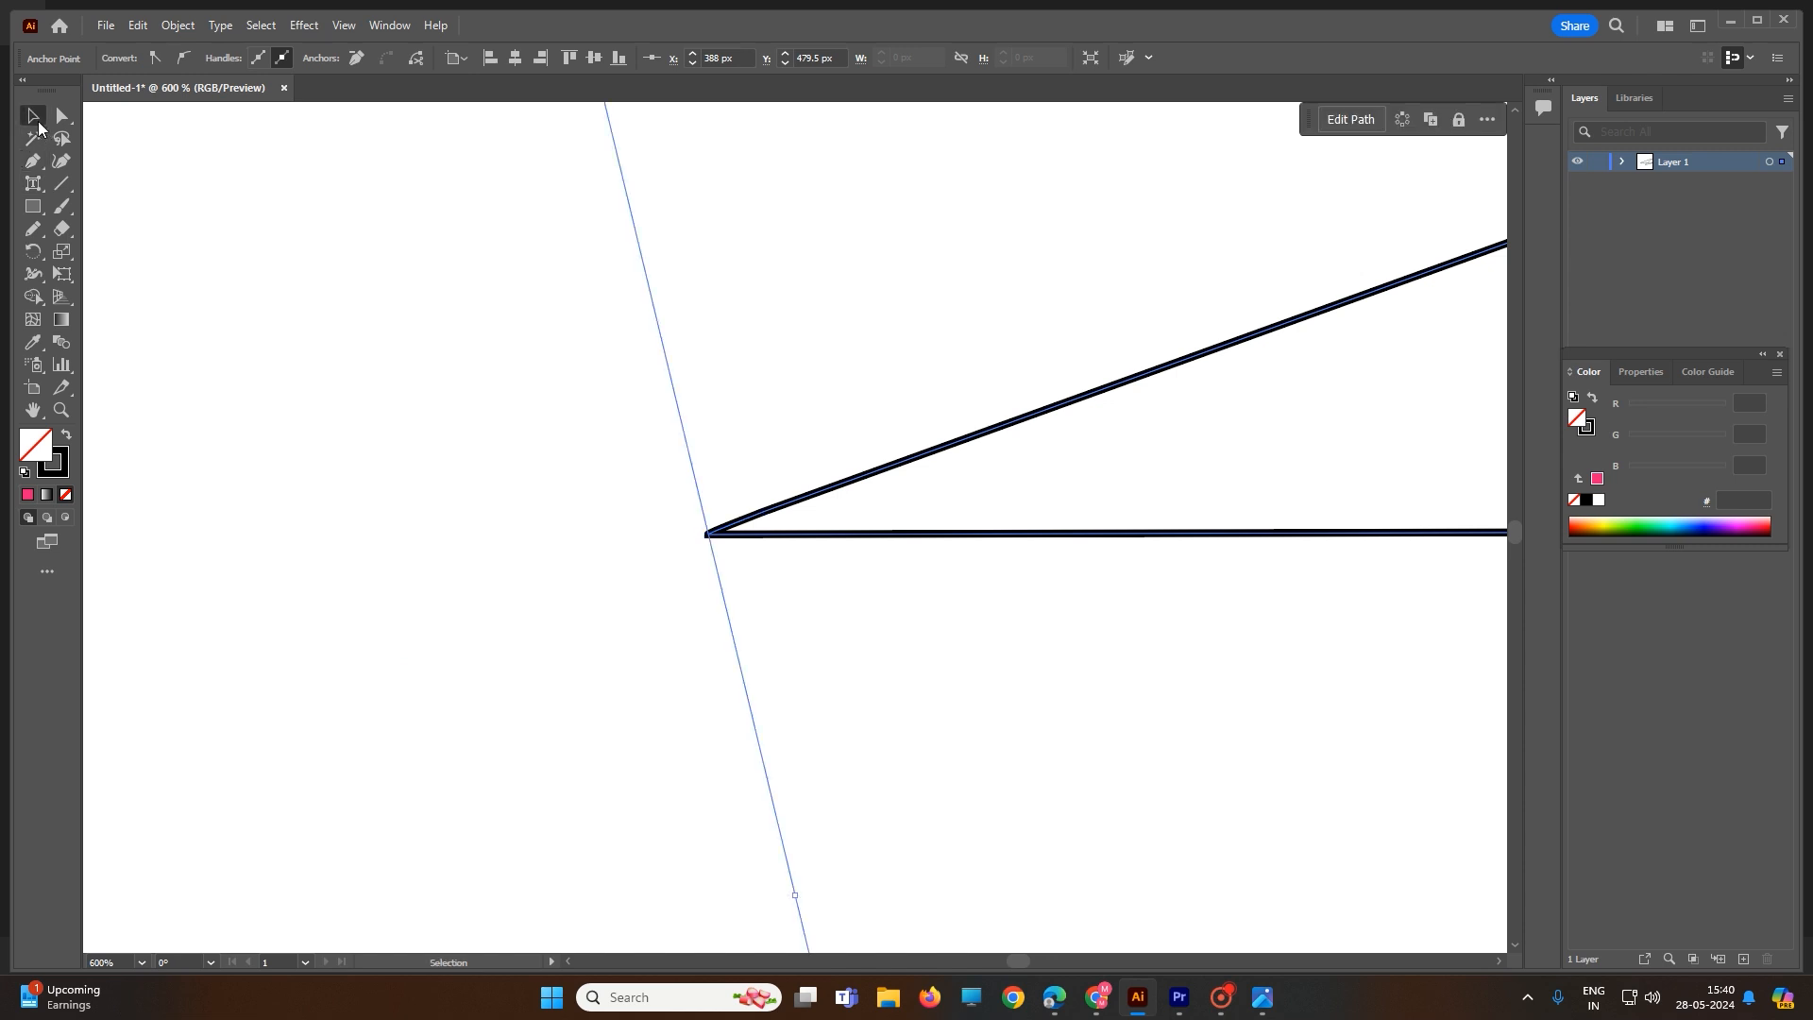
click(558, 349)
Draw an open arc about 523 by 294 px across the artboard's upper edge with the Arc tool.
scroll(649, 433, down, 4)
scroll(661, 437, down, 10)
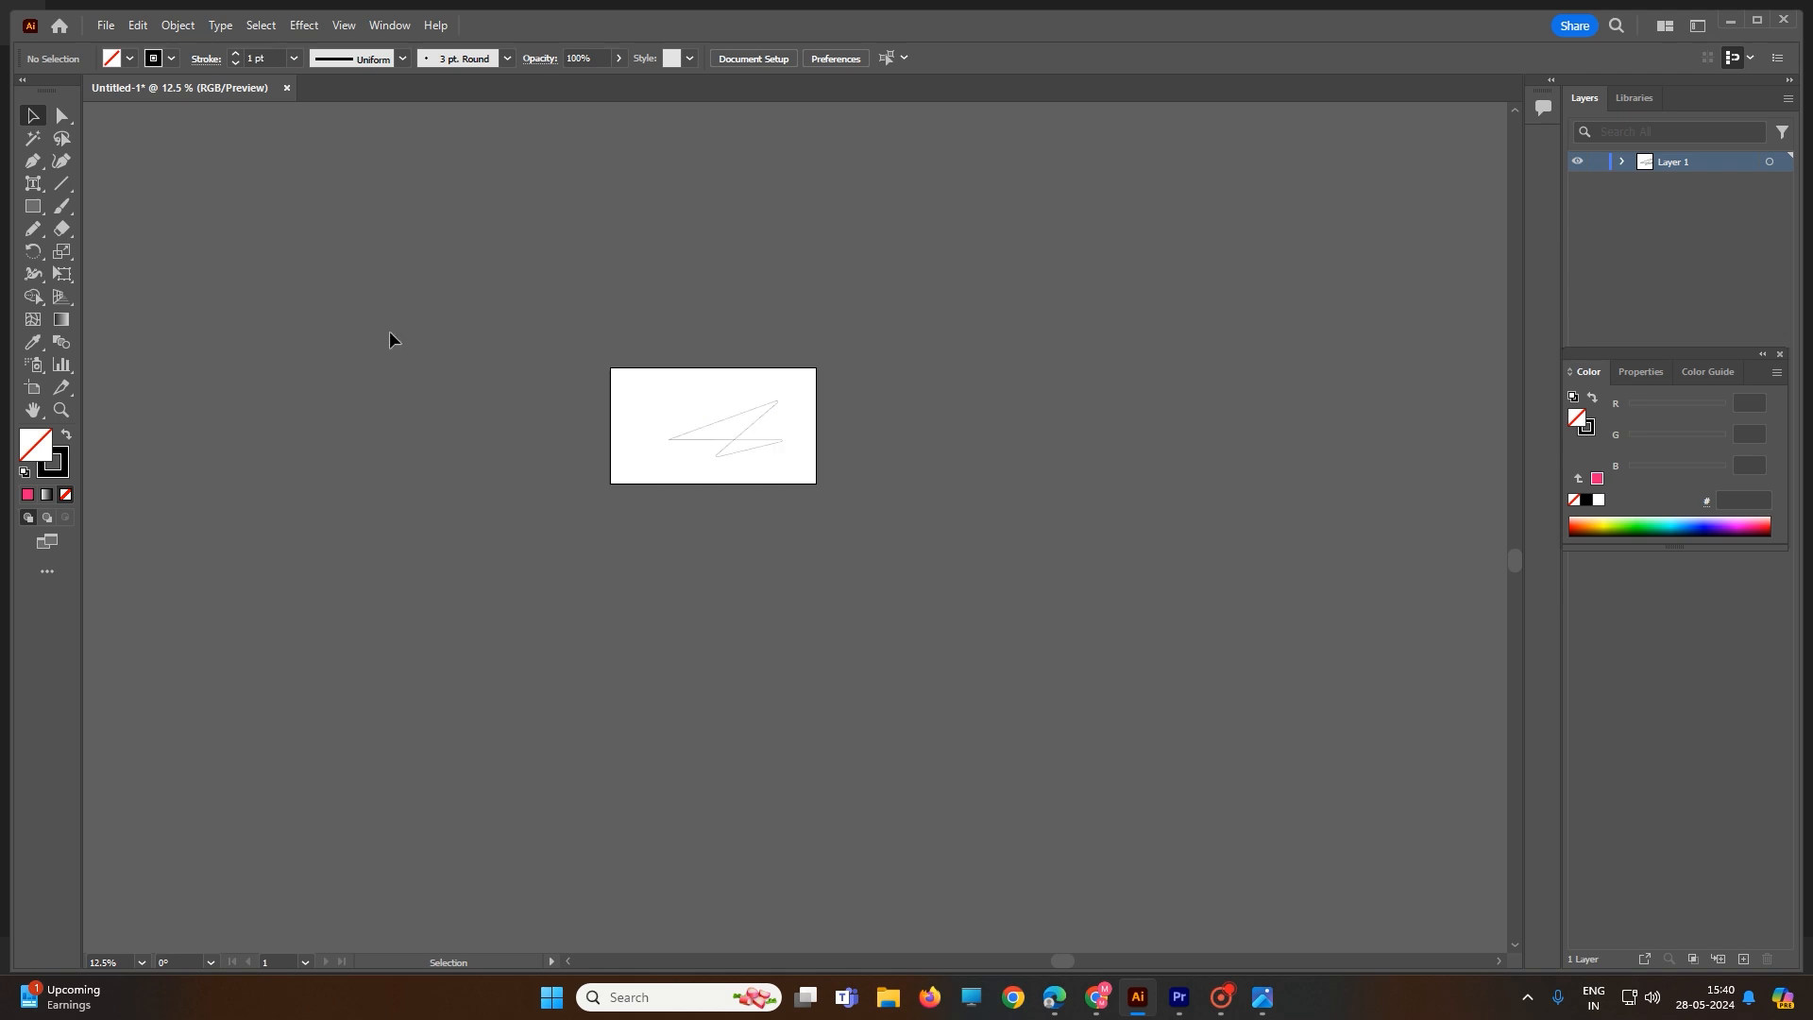
click(65, 186)
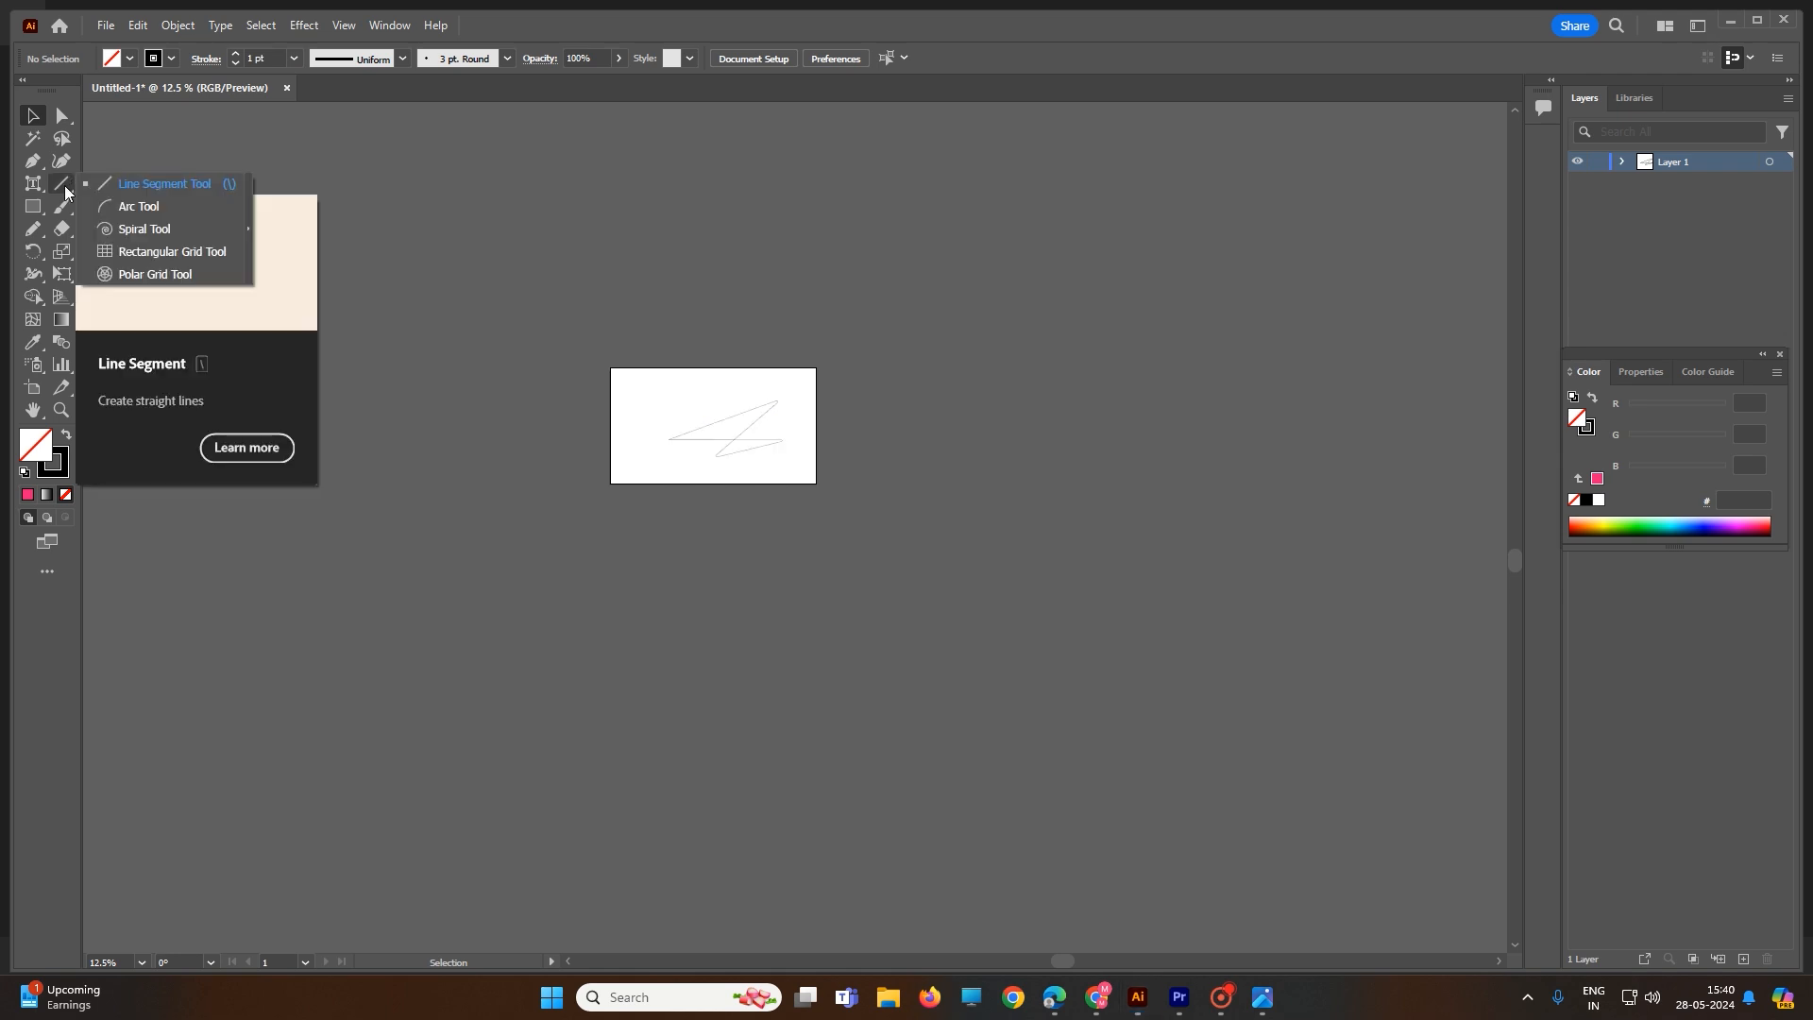
click(142, 208)
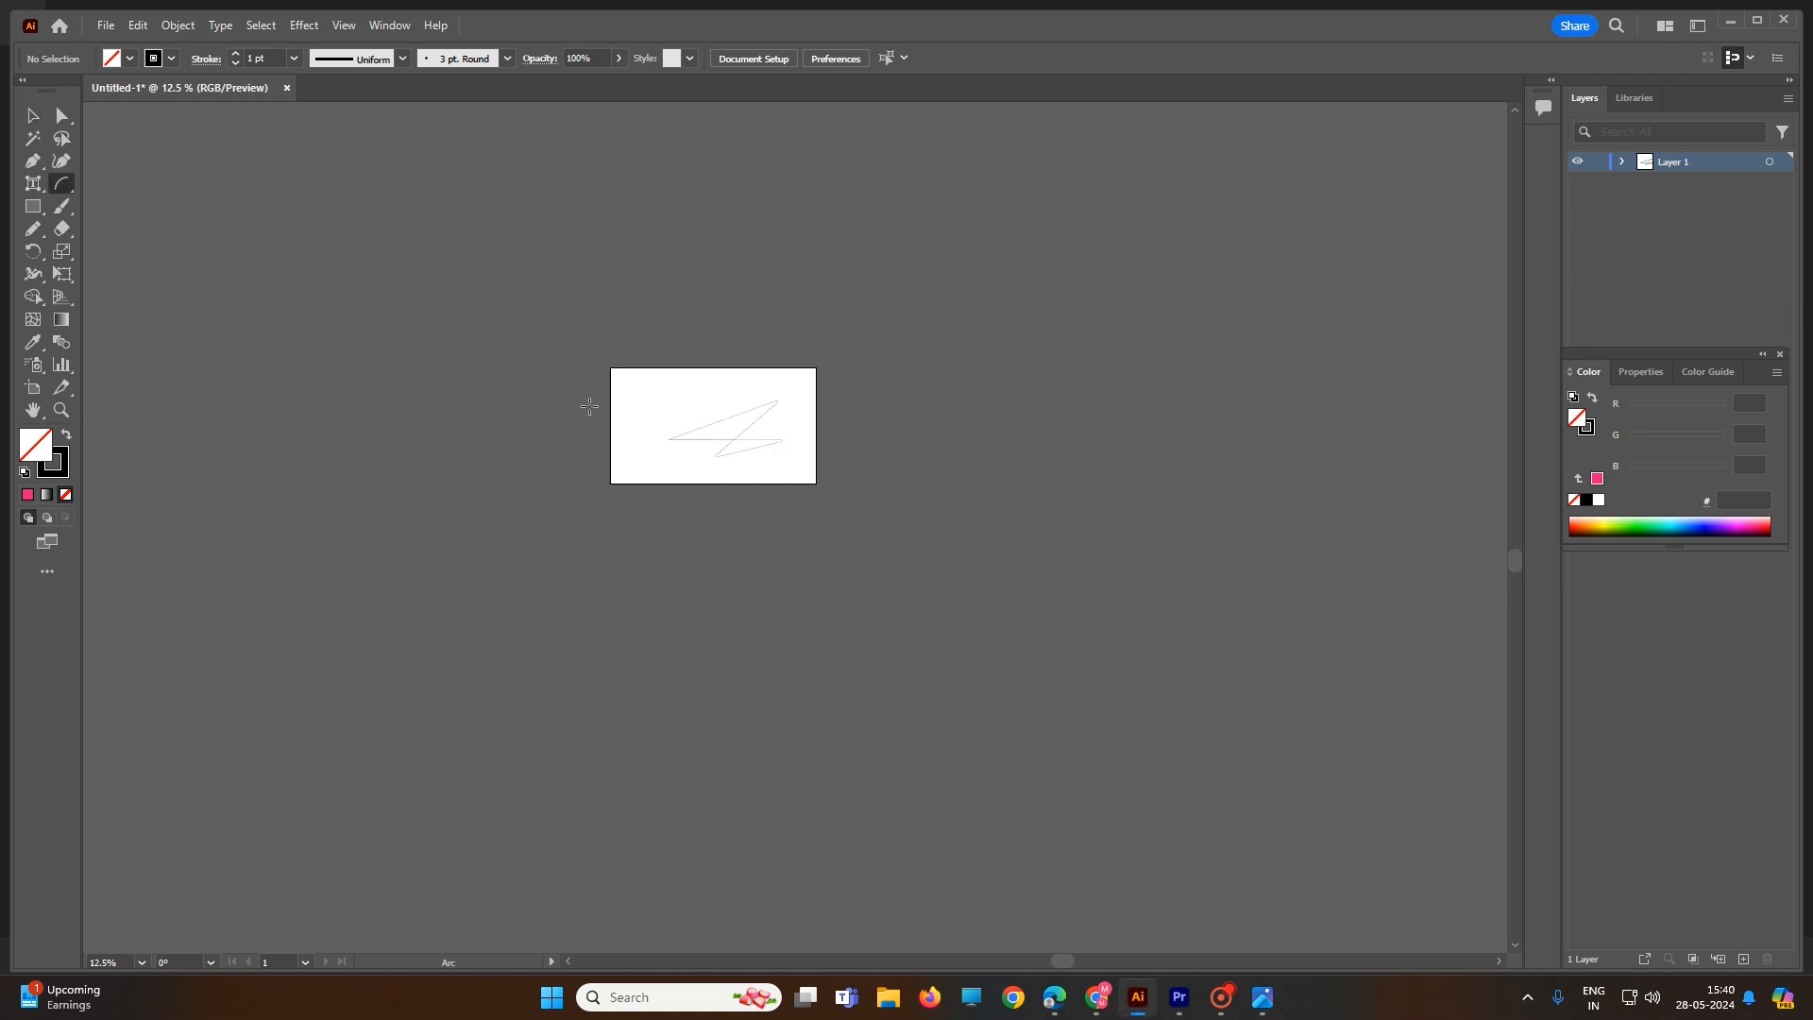
drag(703, 337, 783, 382)
Place a second arc at the artboard's right edge by numeric options, 523 by 294 px with type Open.
click(816, 411)
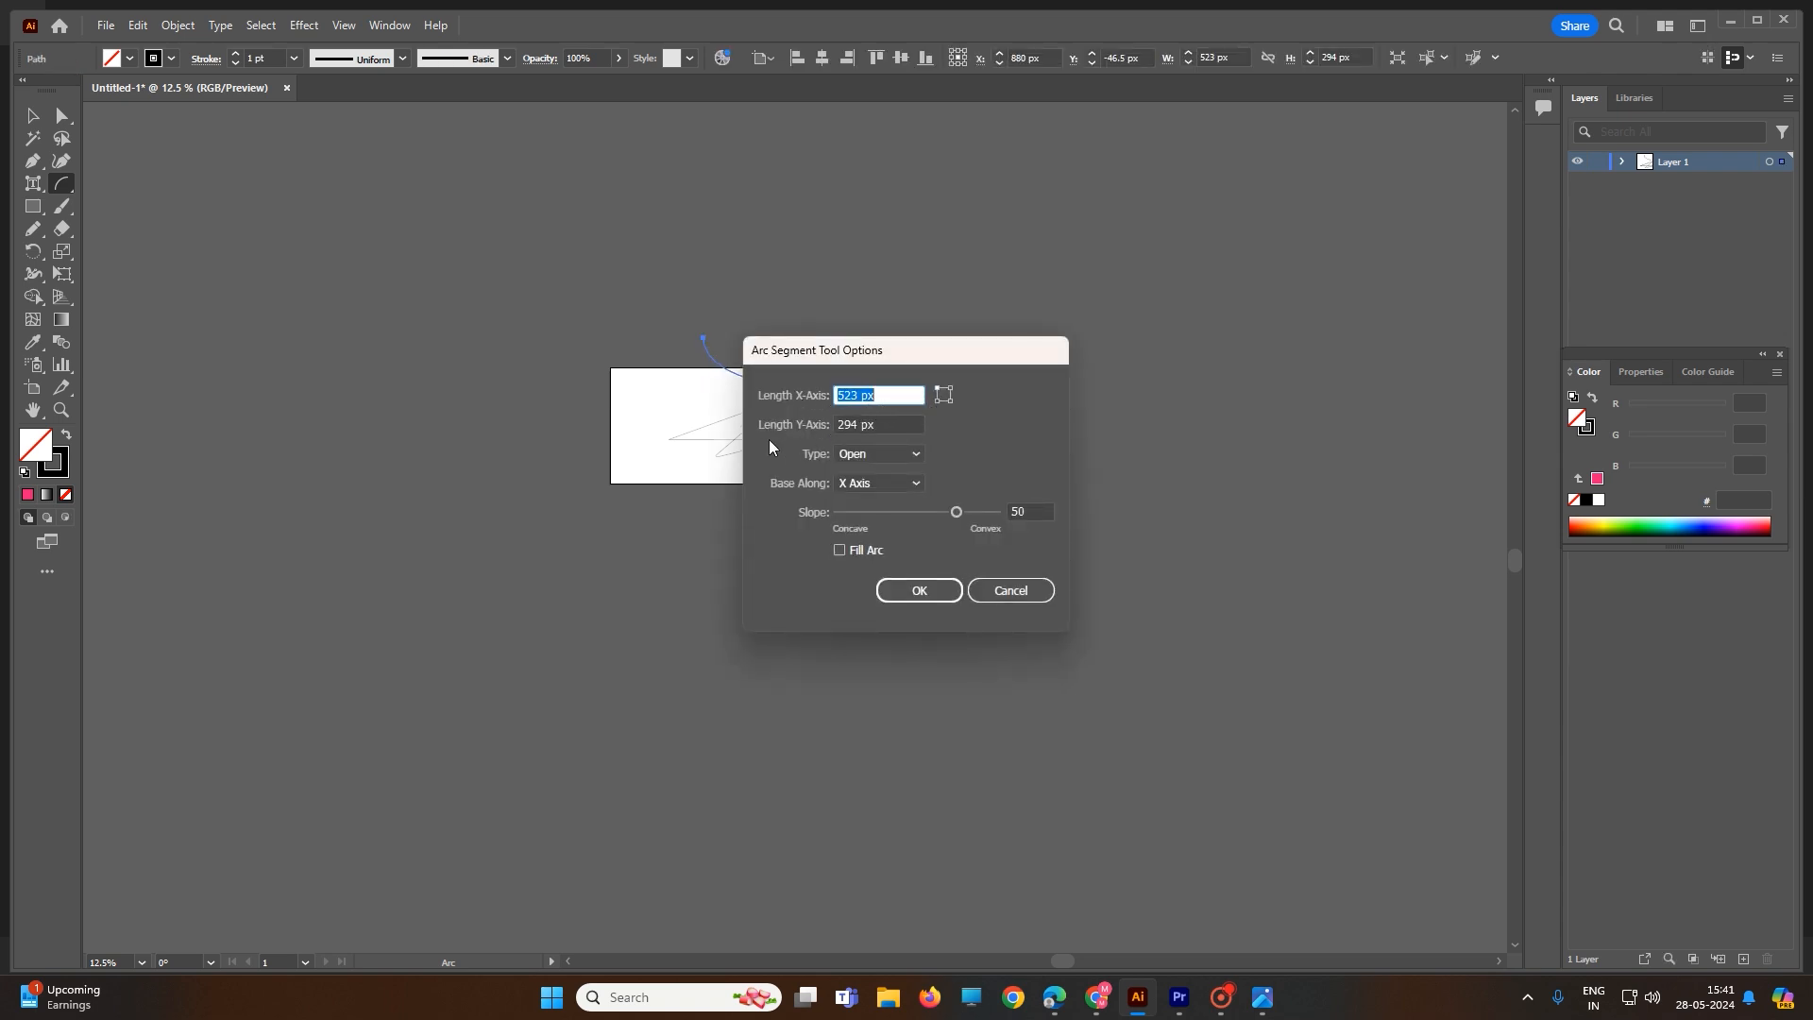
click(873, 455)
click(876, 470)
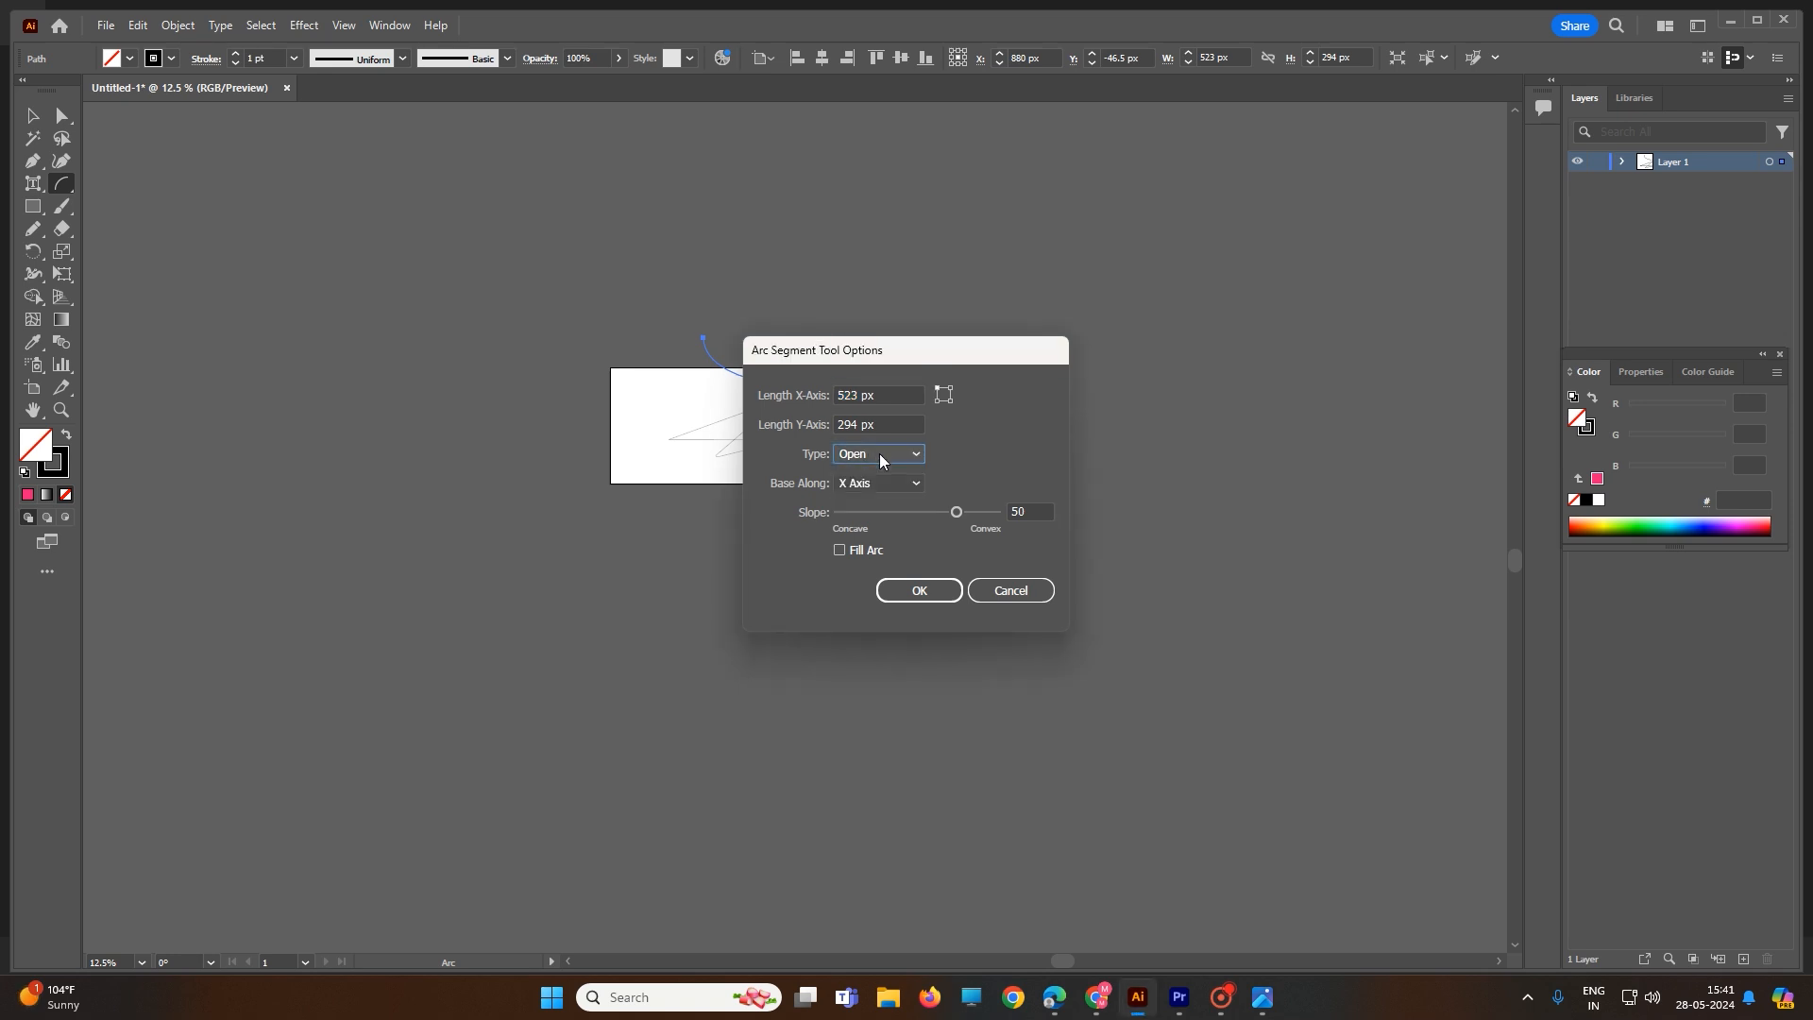
click(880, 454)
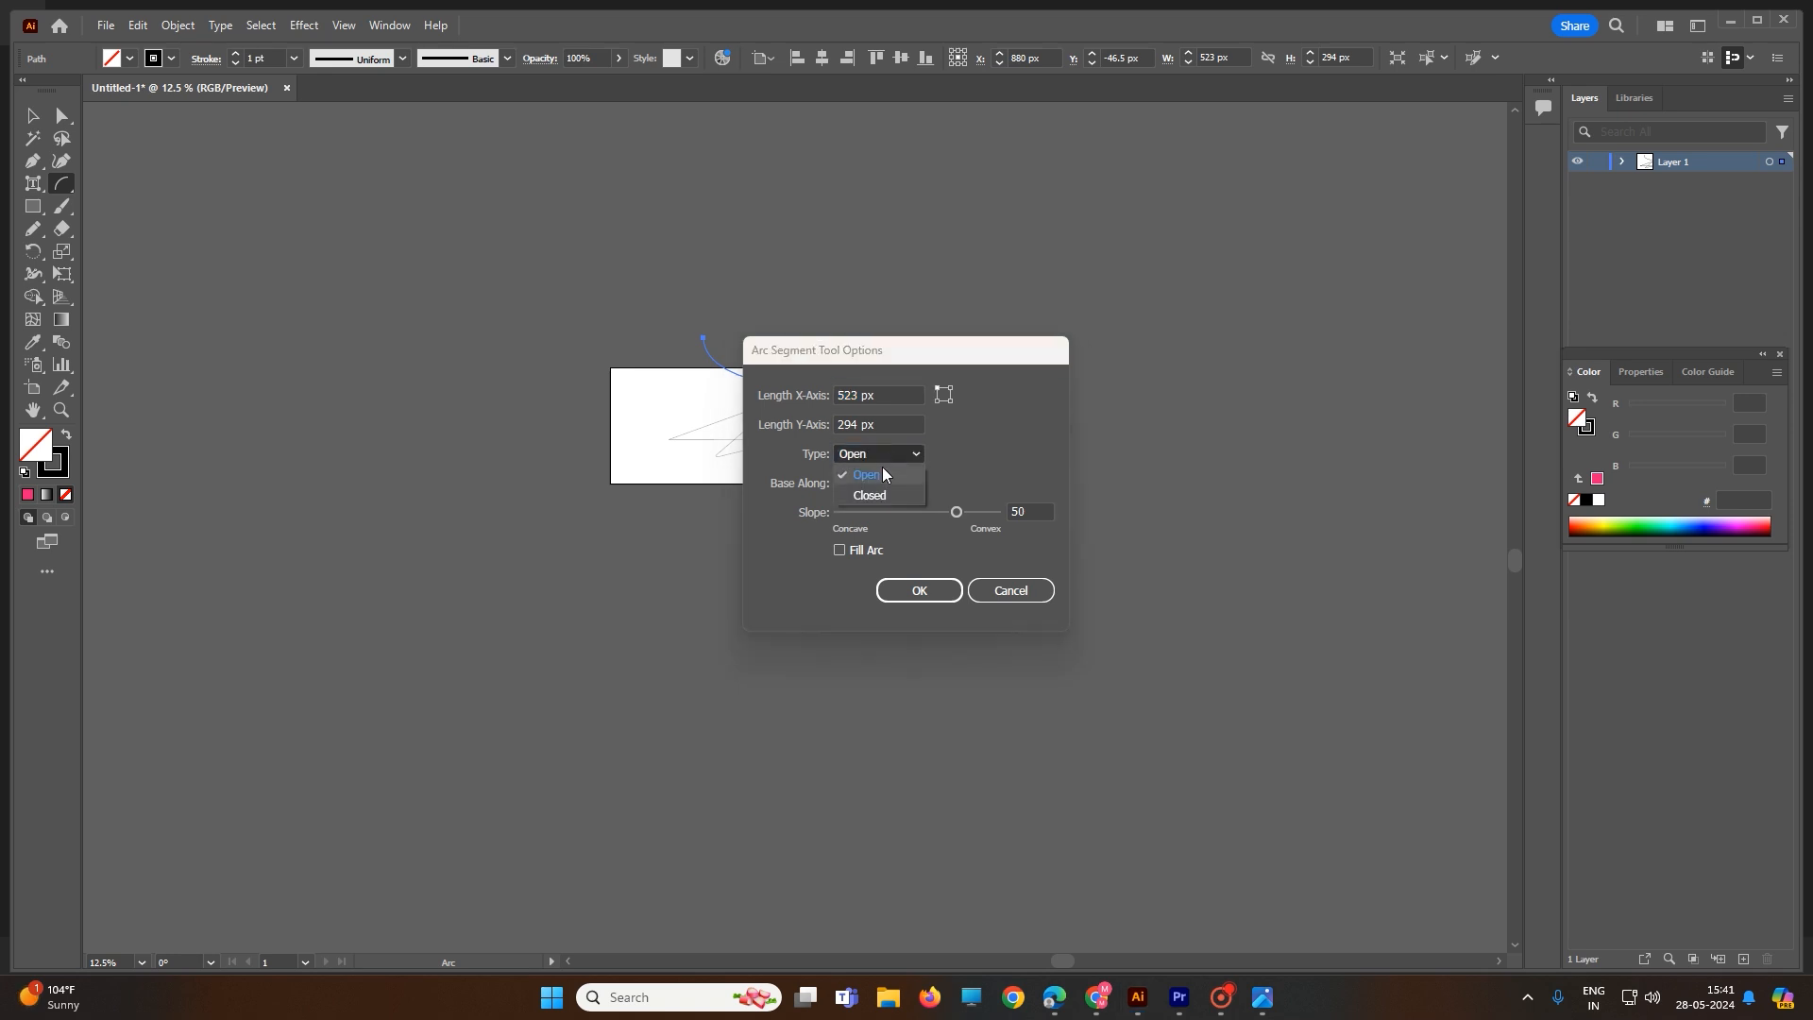
click(882, 471)
click(918, 590)
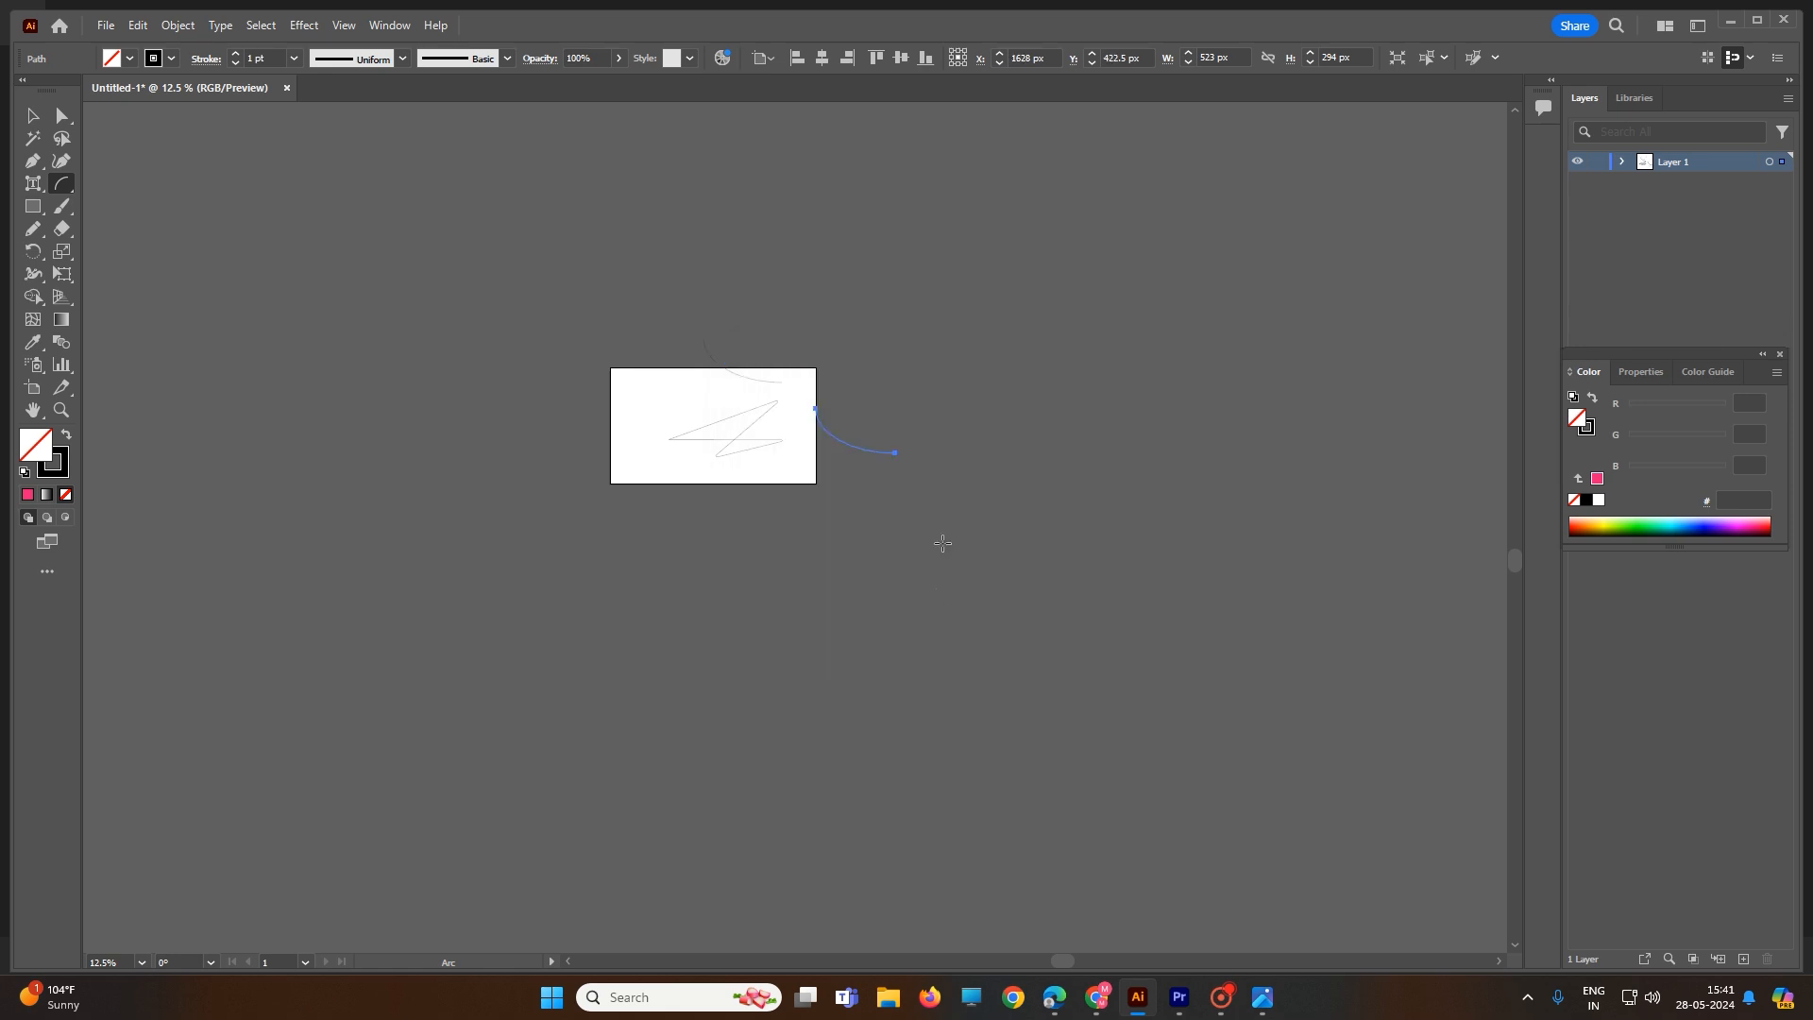
Draw an open arc about 652 by 357 px beside the artboard, and place a Closed arc of the same size next to it.
drag(907, 388, 1005, 442)
click(973, 418)
click(892, 459)
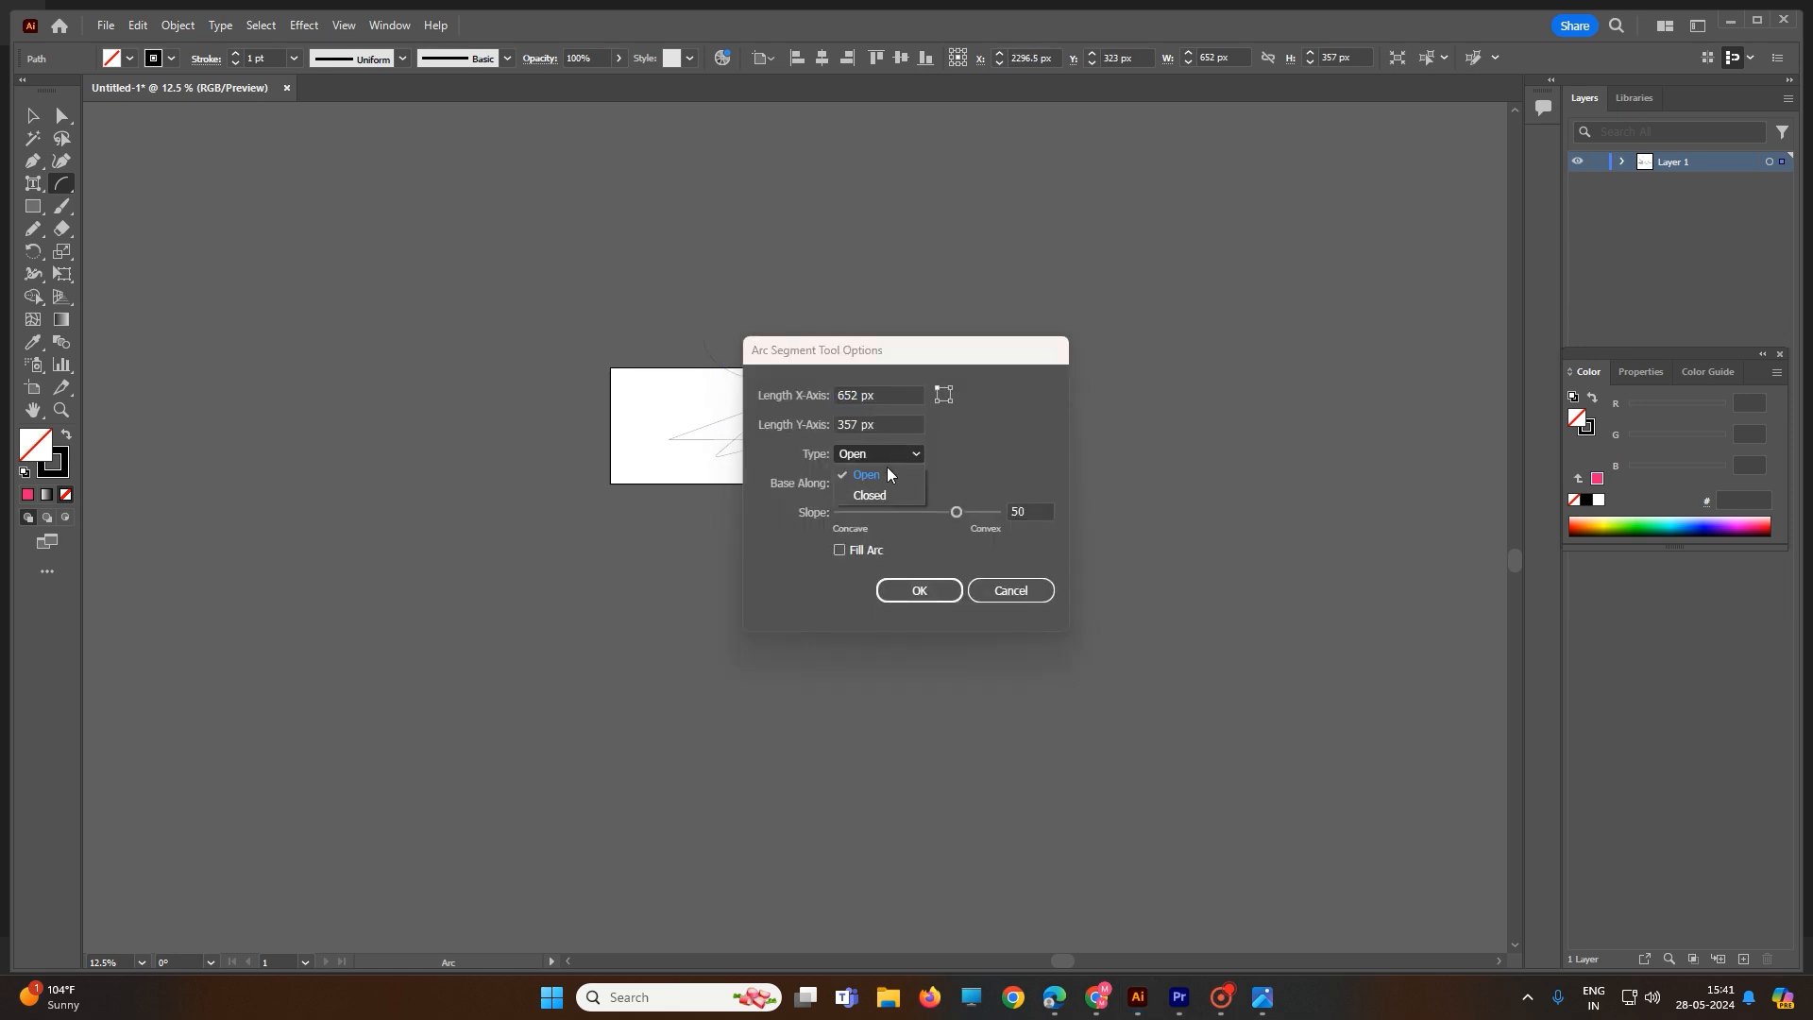
click(884, 495)
click(919, 590)
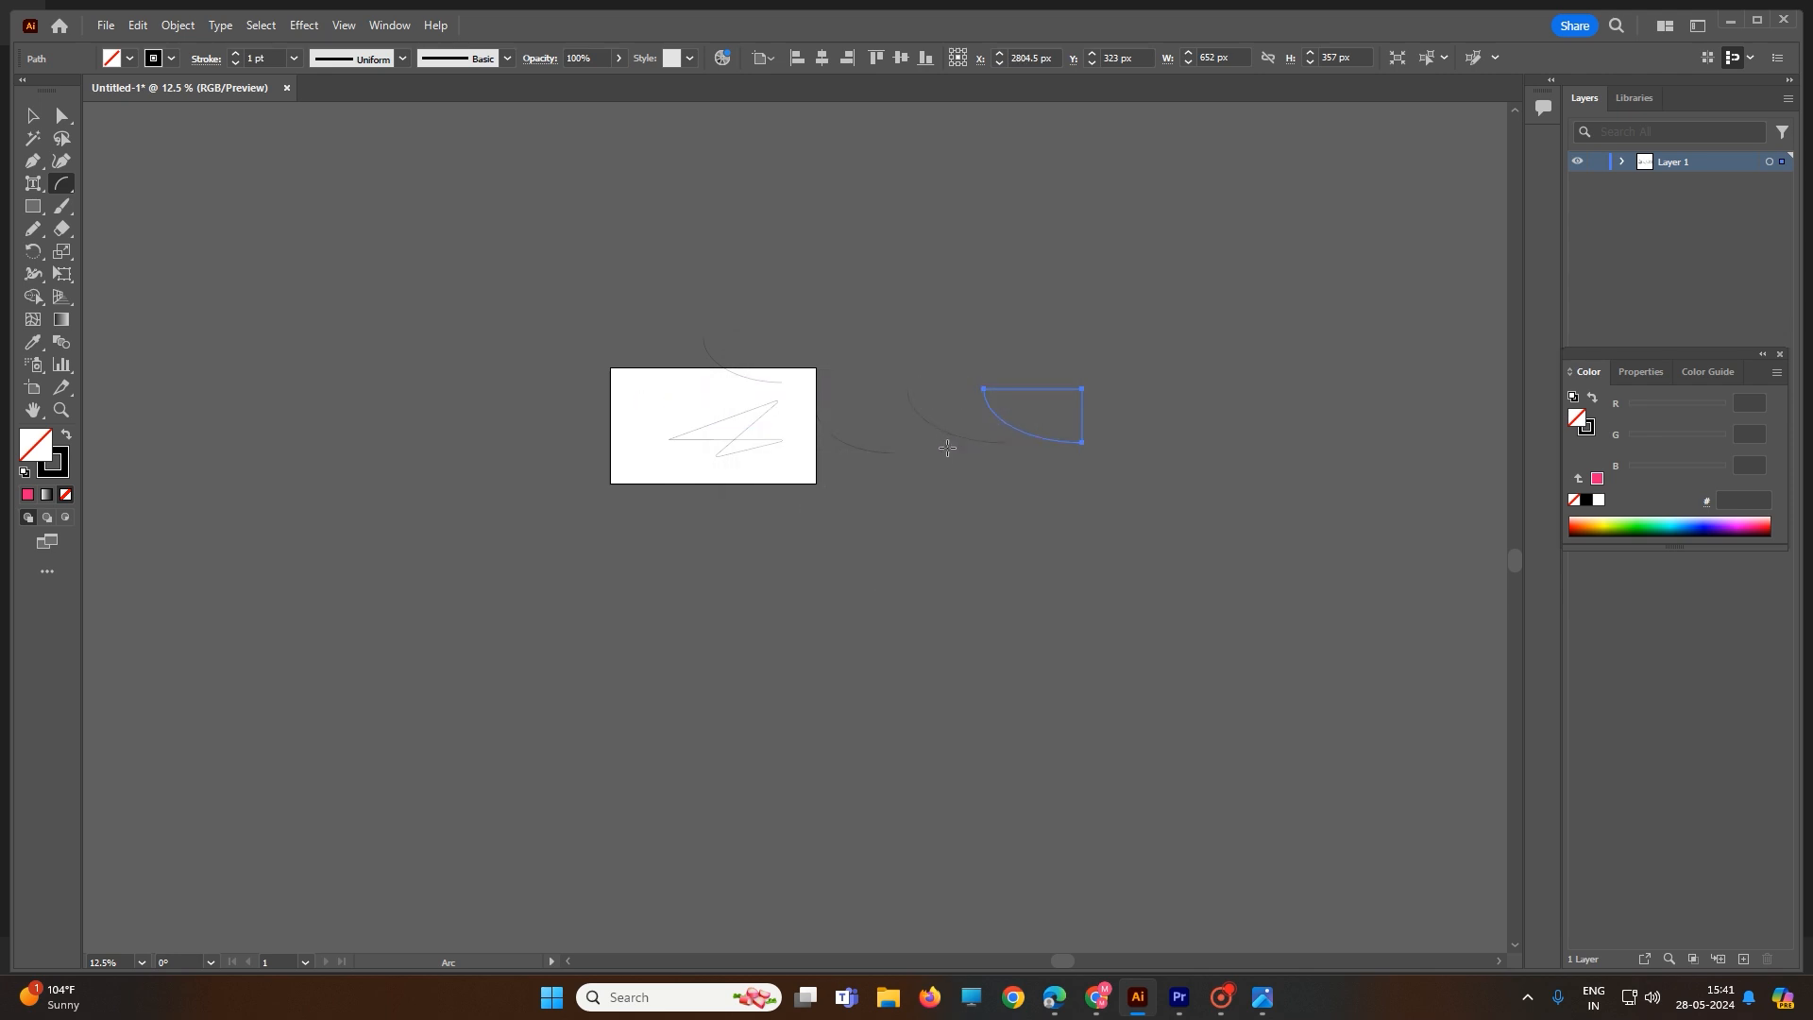
Draw two closed arcs one below the other in the artboard's upper-left area, the lower about 256 by 105 px.
scroll(604, 485, up, 3)
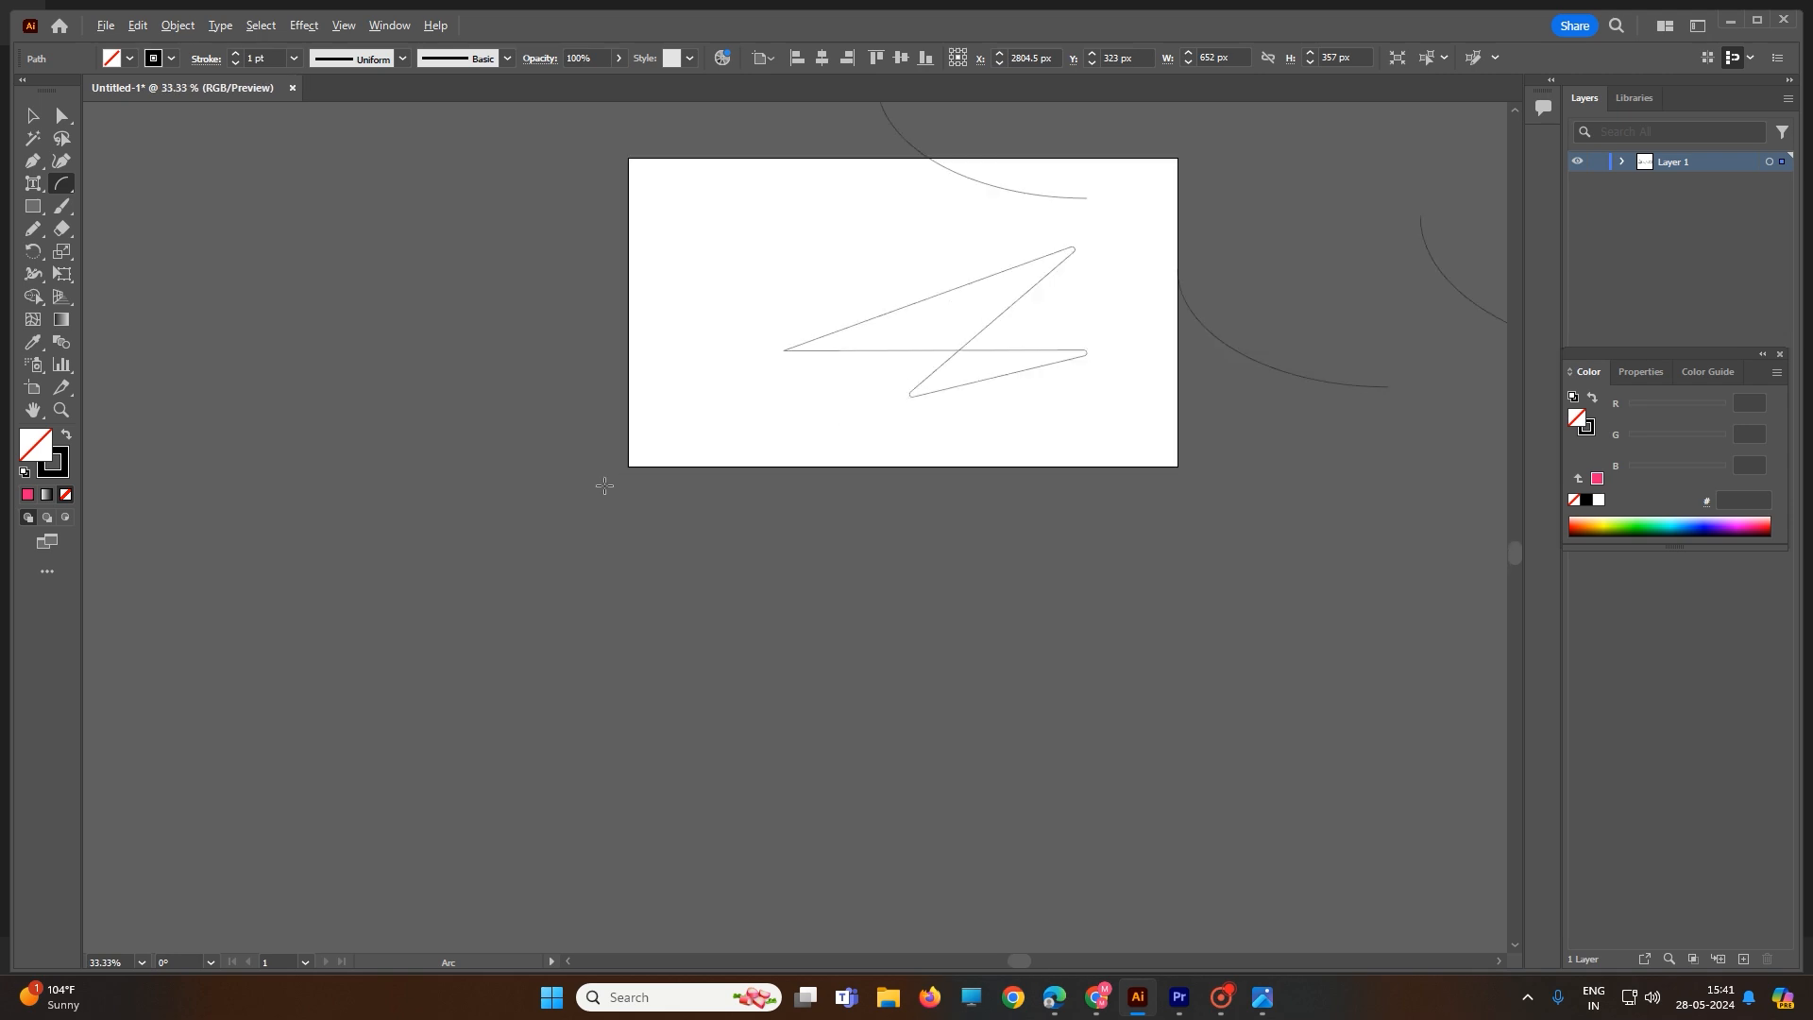
mouse_move(685, 221)
mouse_down()
mouse_move(732, 268)
mouse_move(793, 274)
mouse_move(692, 280)
mouse_move(794, 323)
mouse_up()
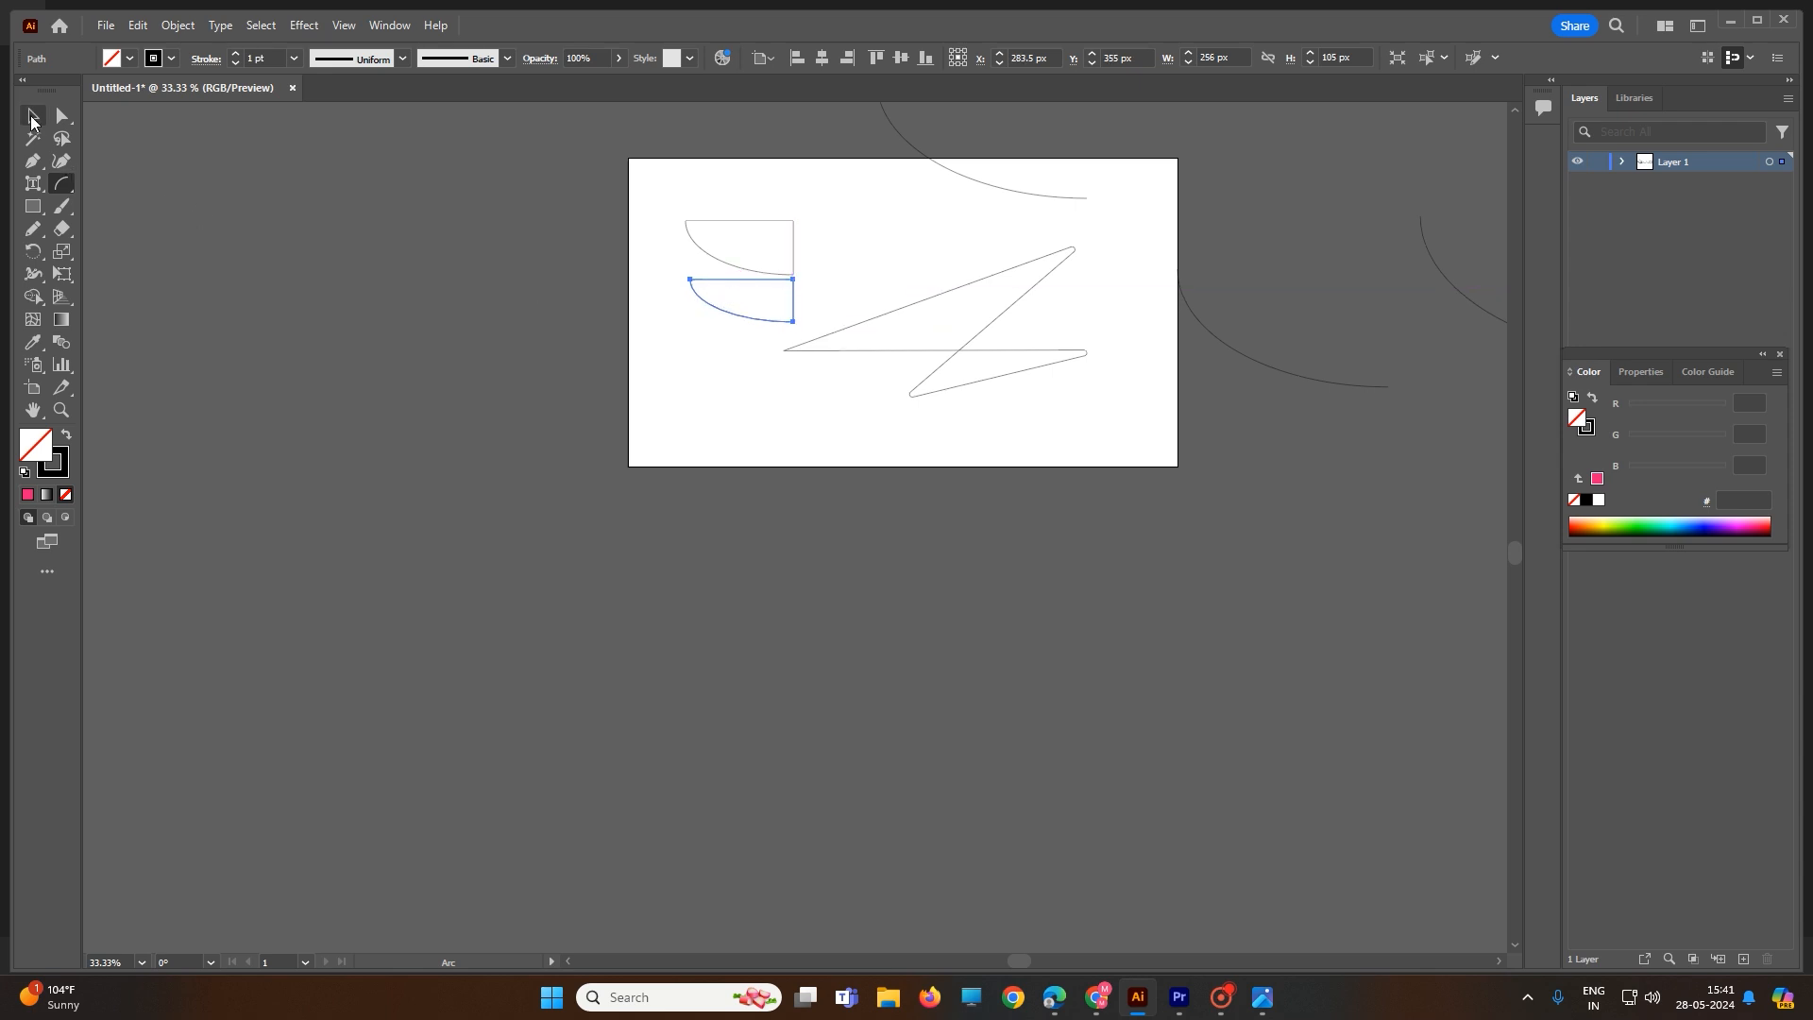
Rotate the lower closed arc by about 180 degrees using its bounding box.
click(34, 117)
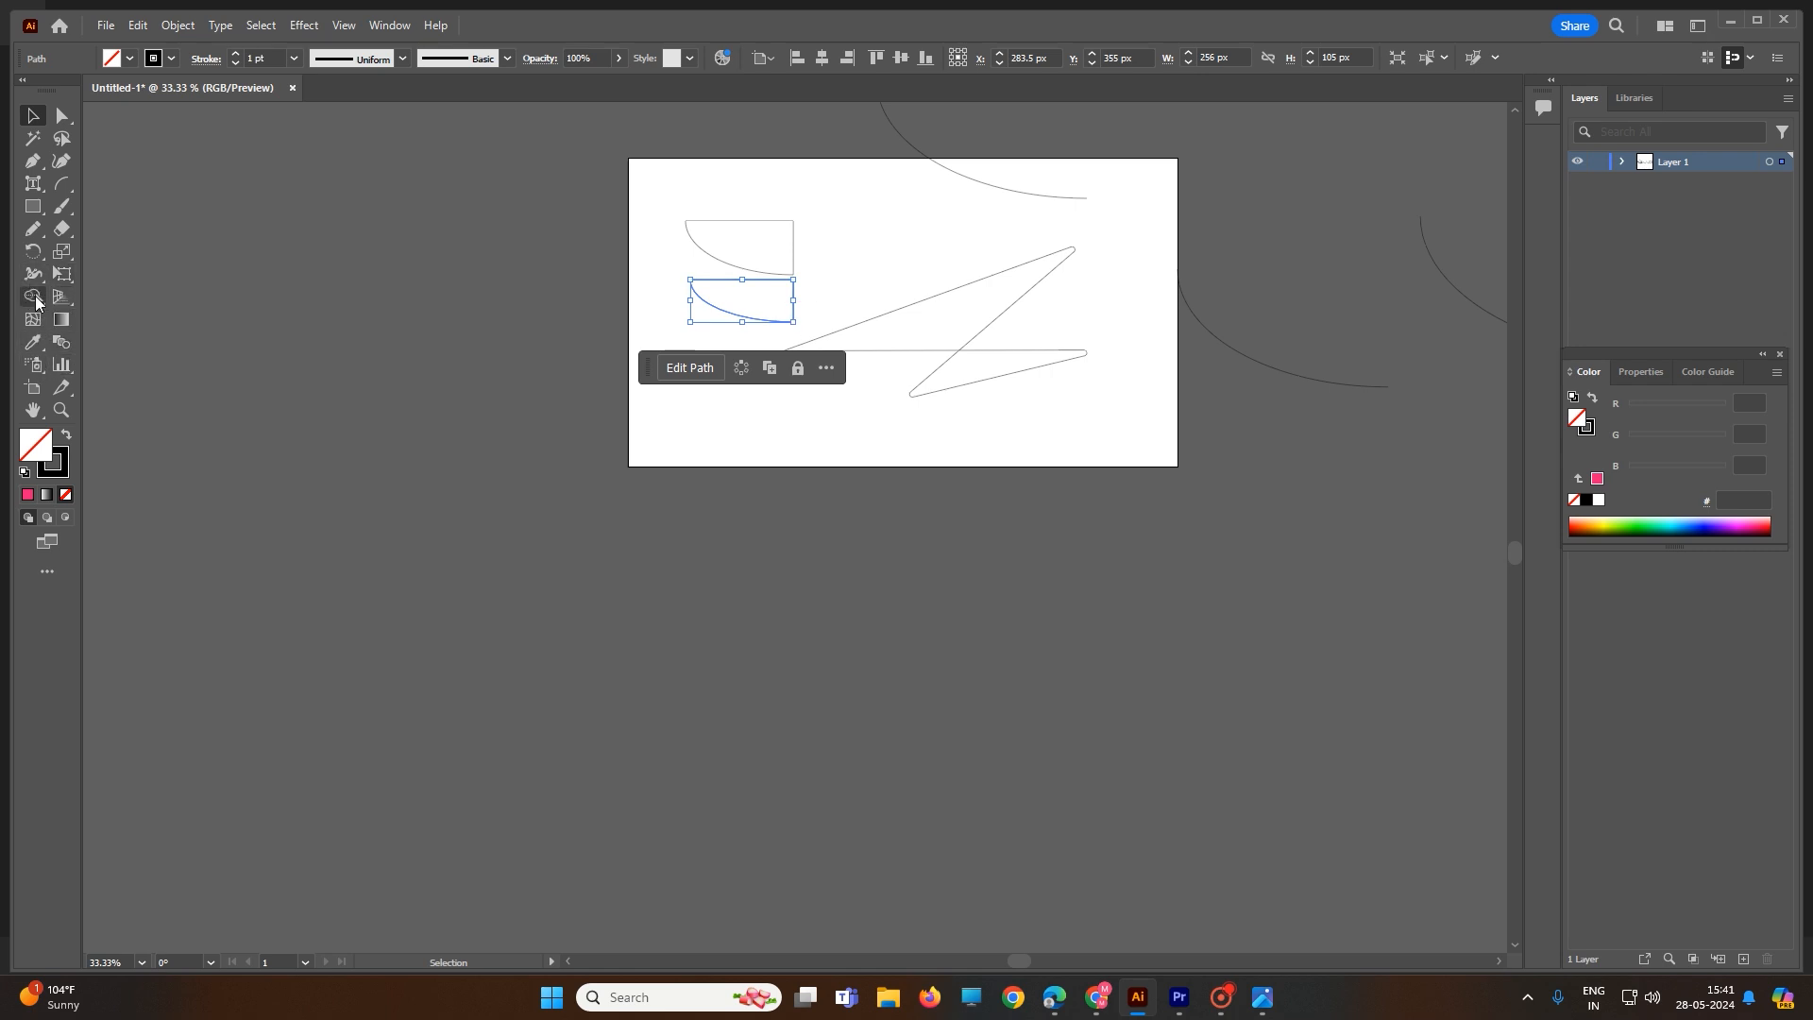
drag(33, 257, 111, 276)
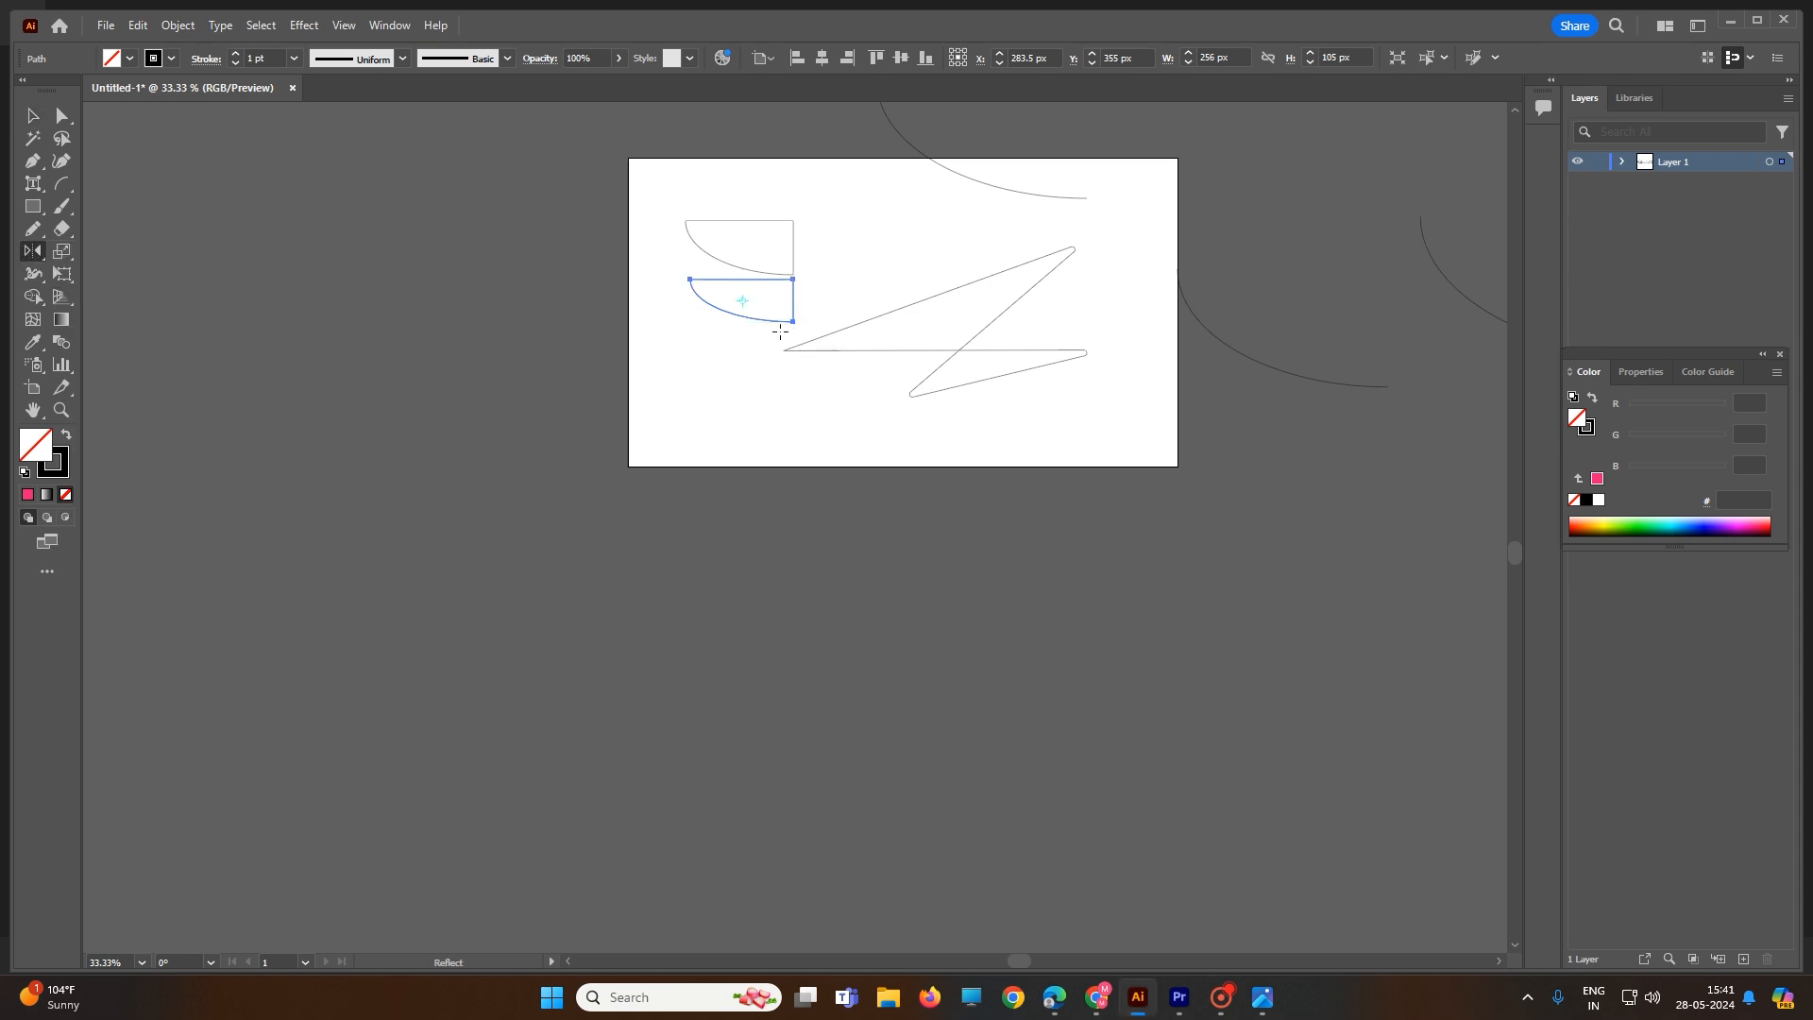
click(32, 115)
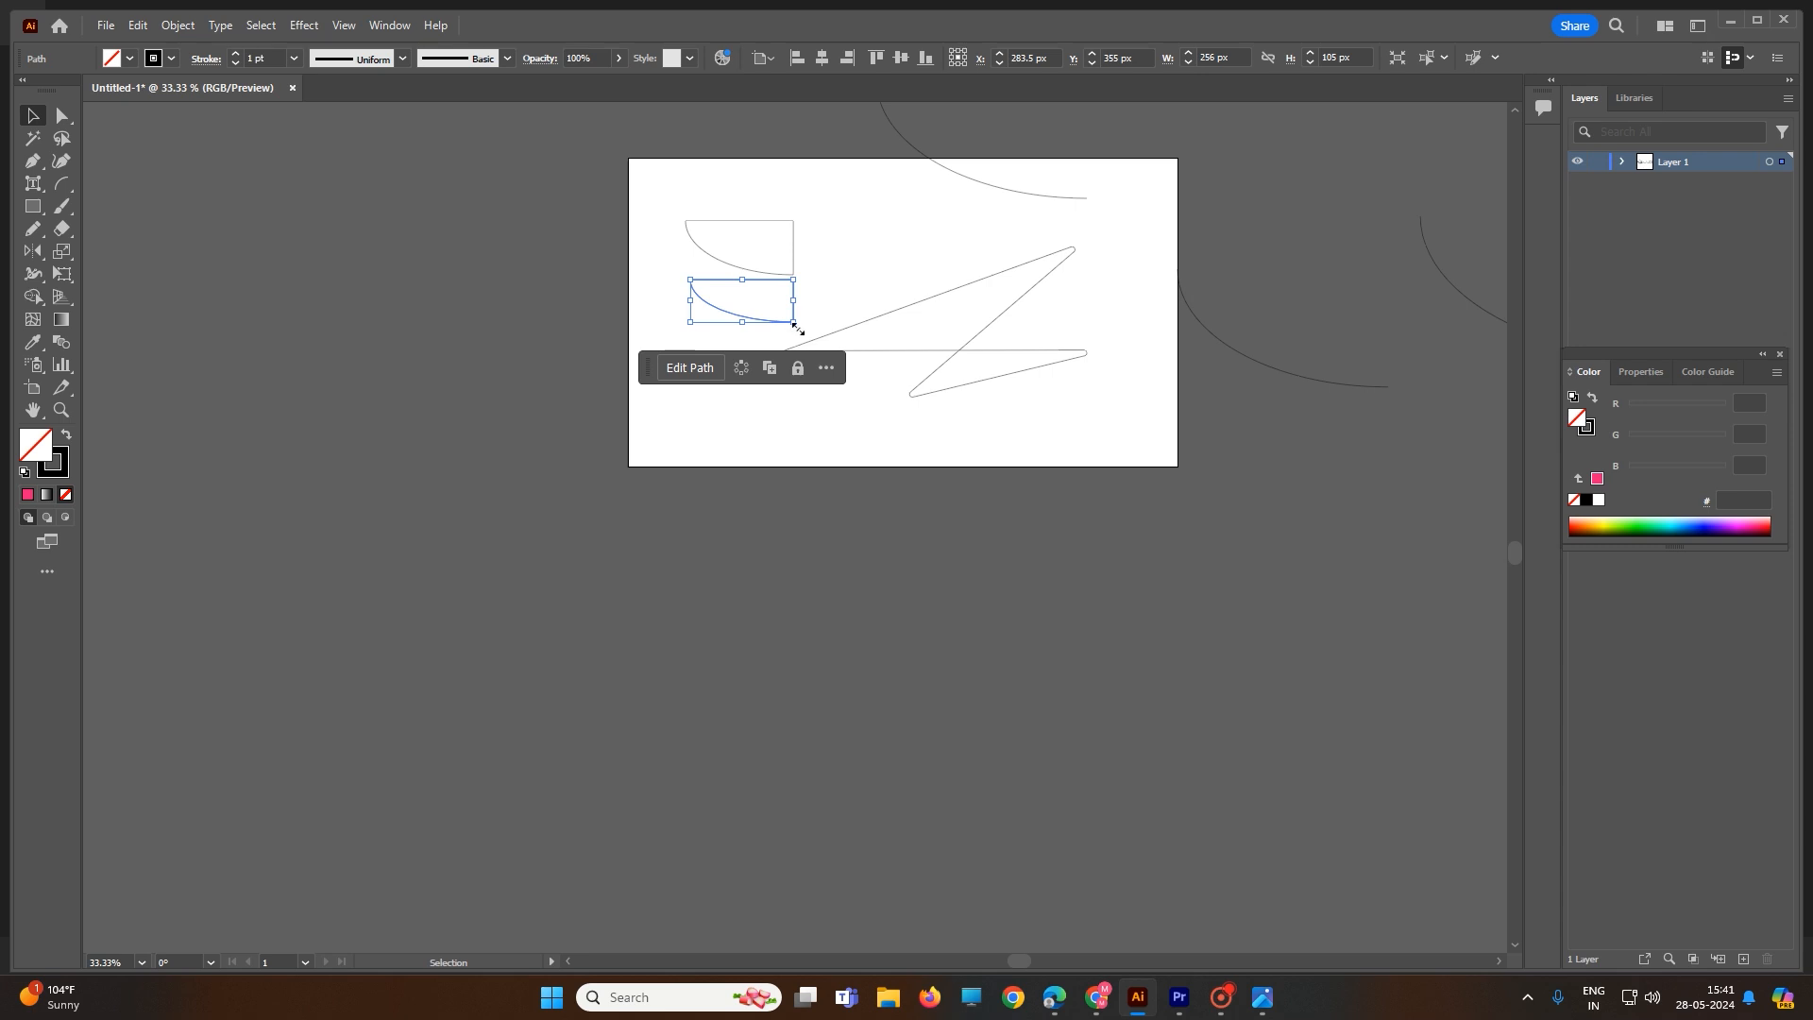
drag(797, 330, 597, 233)
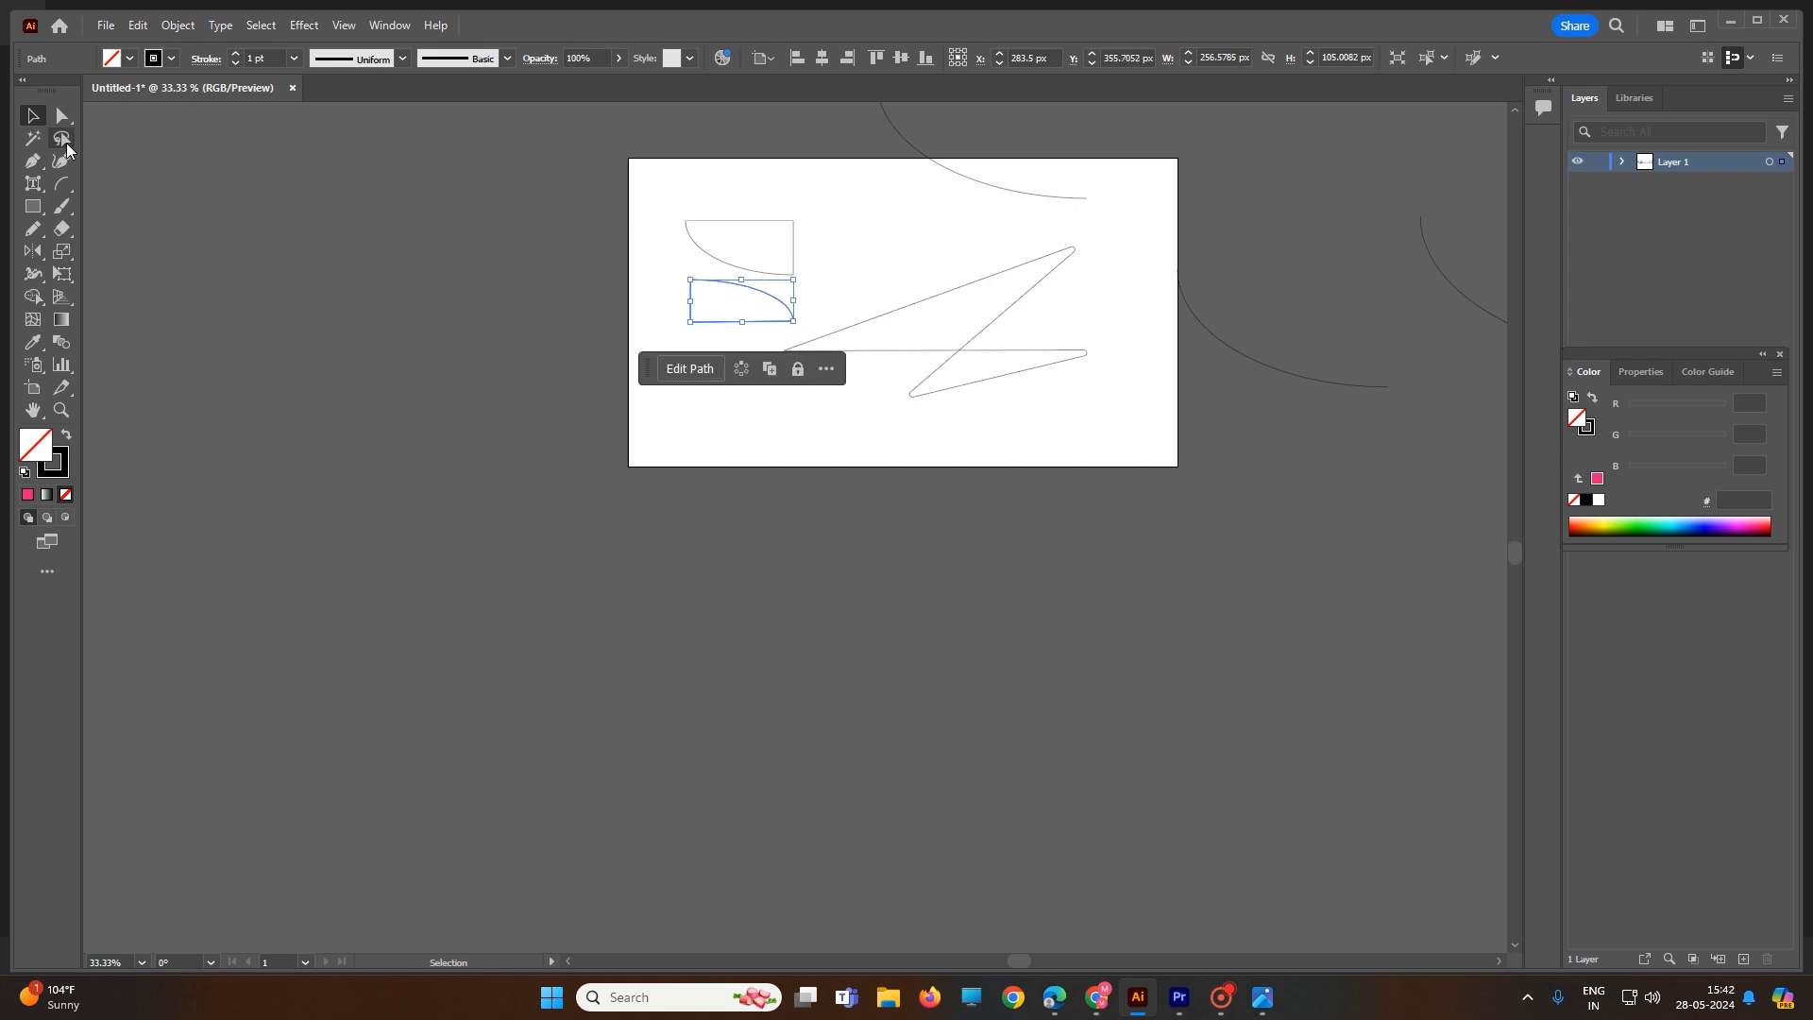
Draw a flat closed arc about 288 by 63 px above the zigzag path with the Arc tool.
right_click(61, 186)
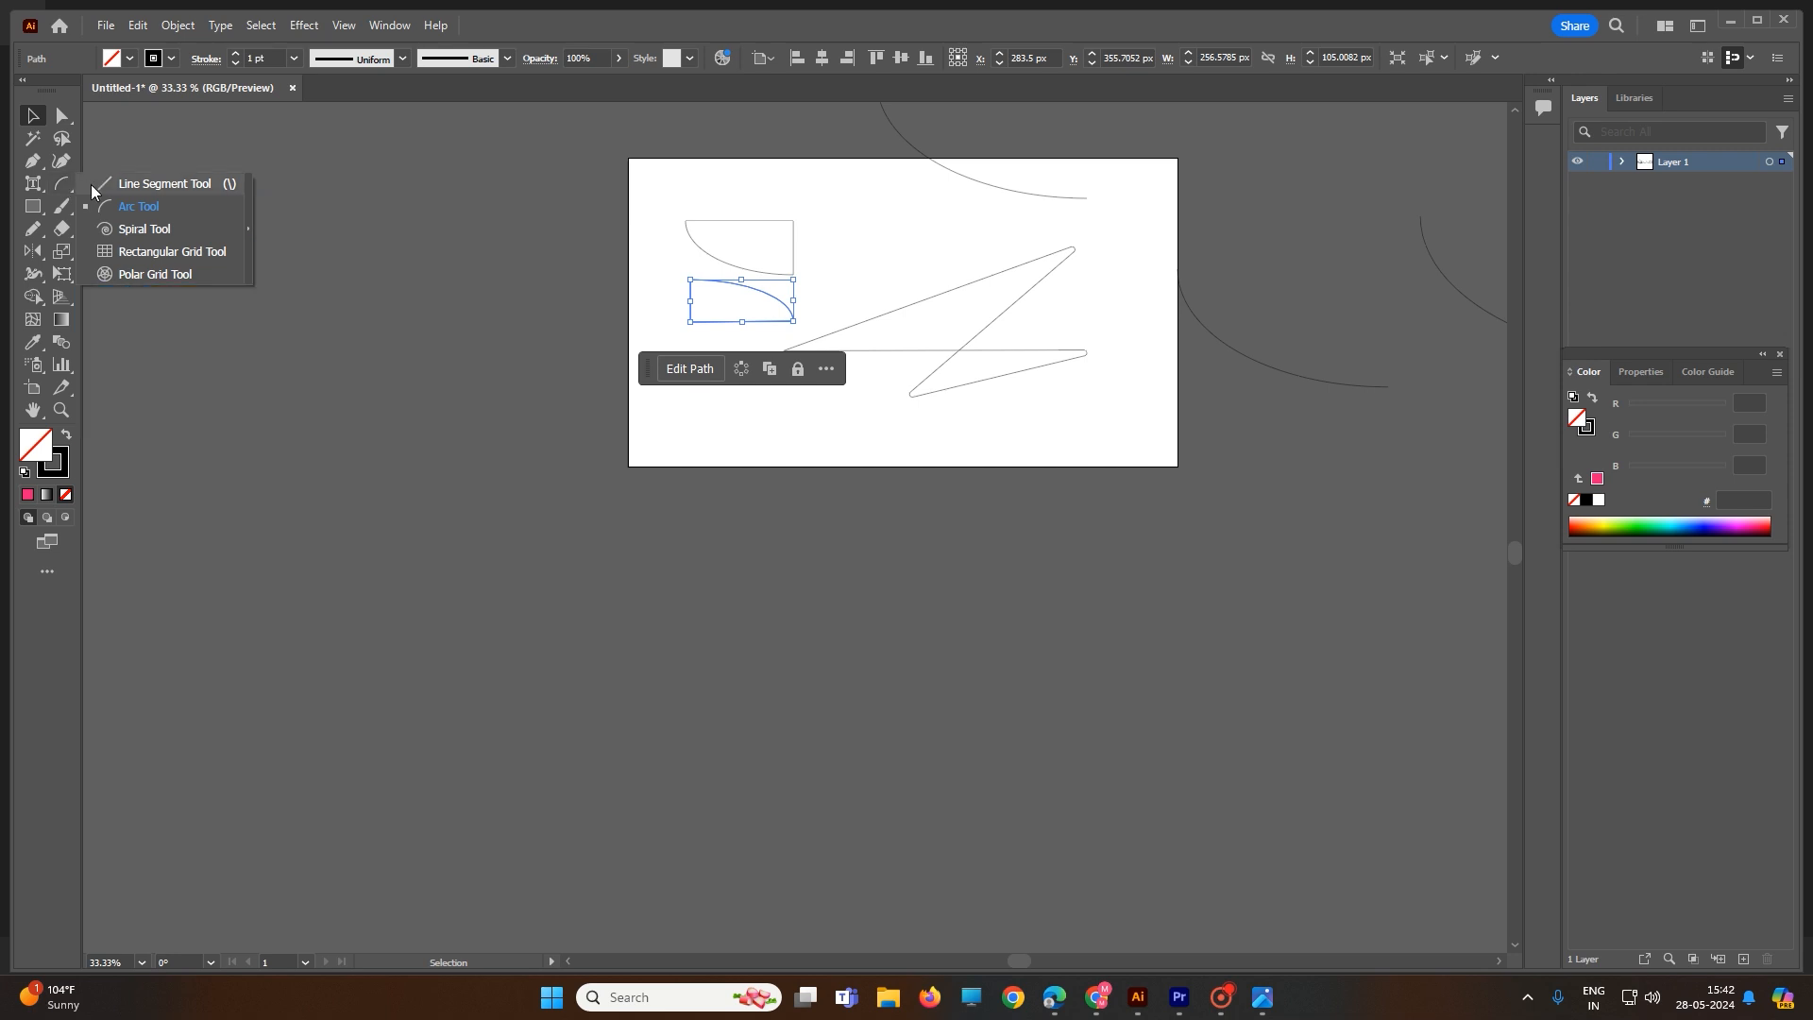
click(138, 205)
drag(866, 233, 982, 210)
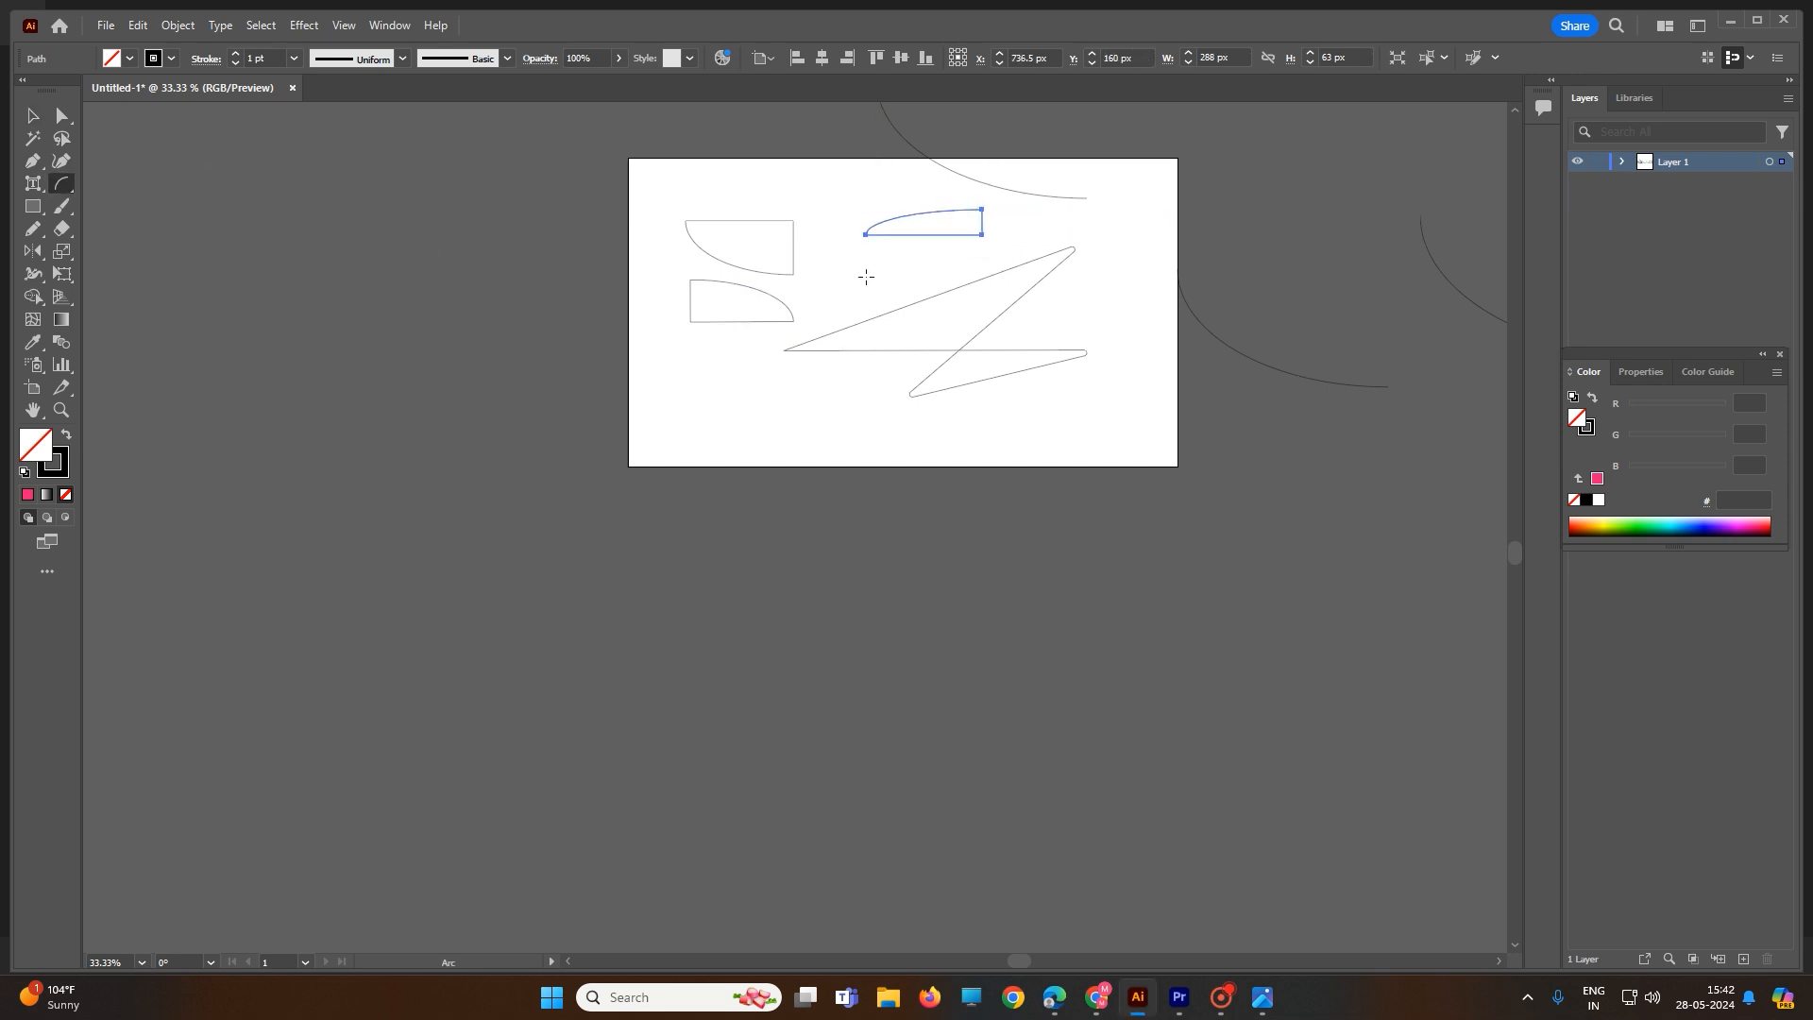
click(870, 283)
click(1044, 597)
Draw a very large closed arc of about 6940 by 2864 px extending across and beyond the artboard.
scroll(781, 434, down, 3)
scroll(781, 434, down, 4)
drag(703, 223, 1400, 510)
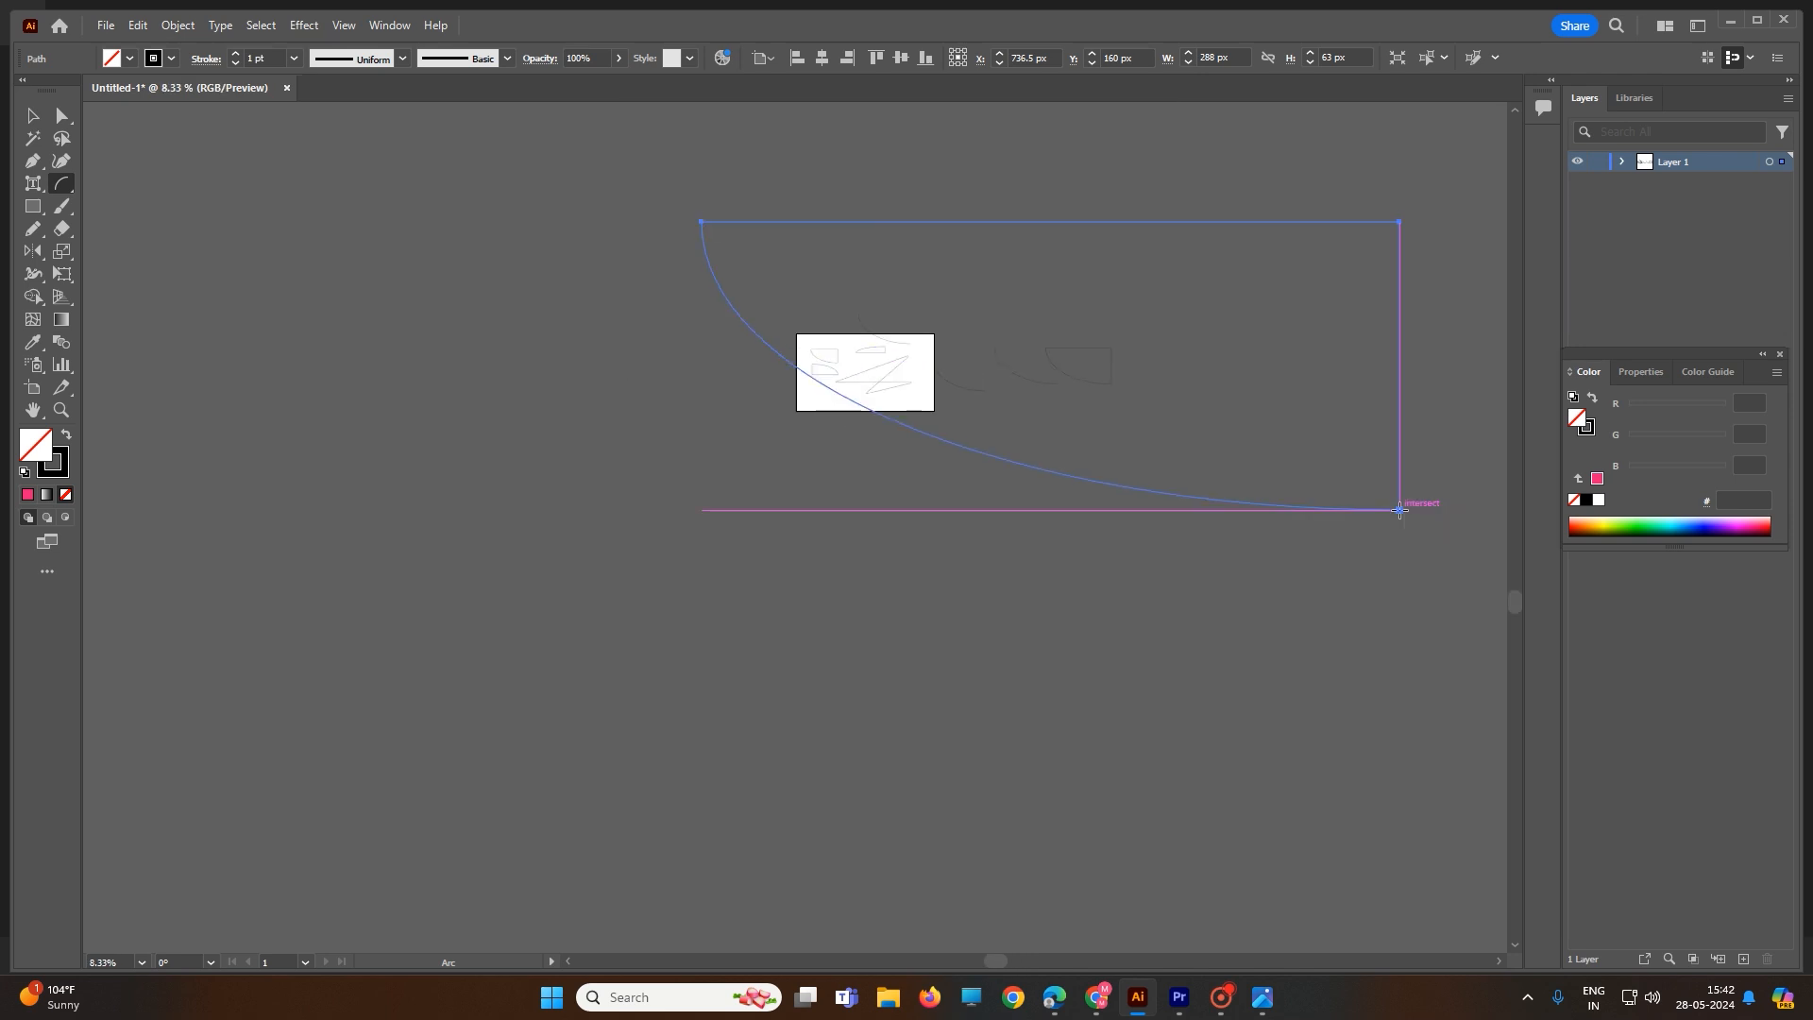
Select all the paths and arcs on and around the artboard and delete them.
click(32, 115)
drag(379, 270, 1227, 614)
key(Delete)
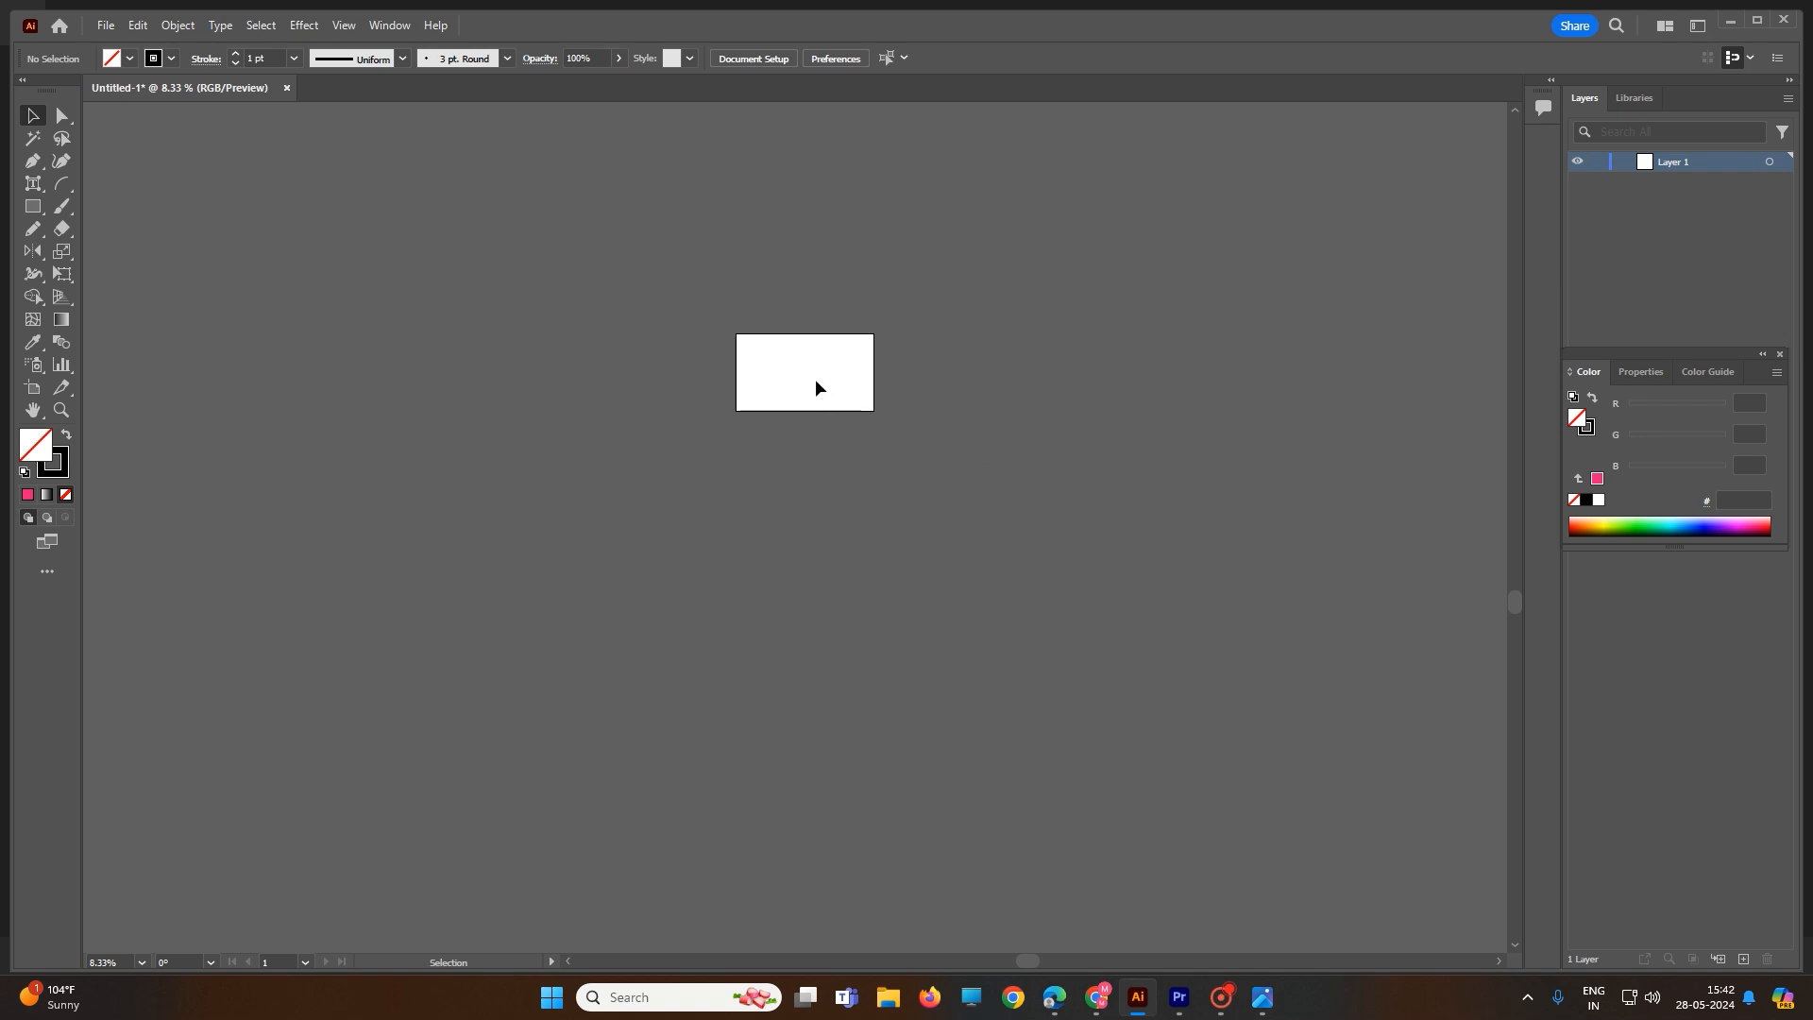
Place an arc starting on the empty artboard by numeric options, 6940 by 2864 px with type Open.
scroll(763, 380, up, 4)
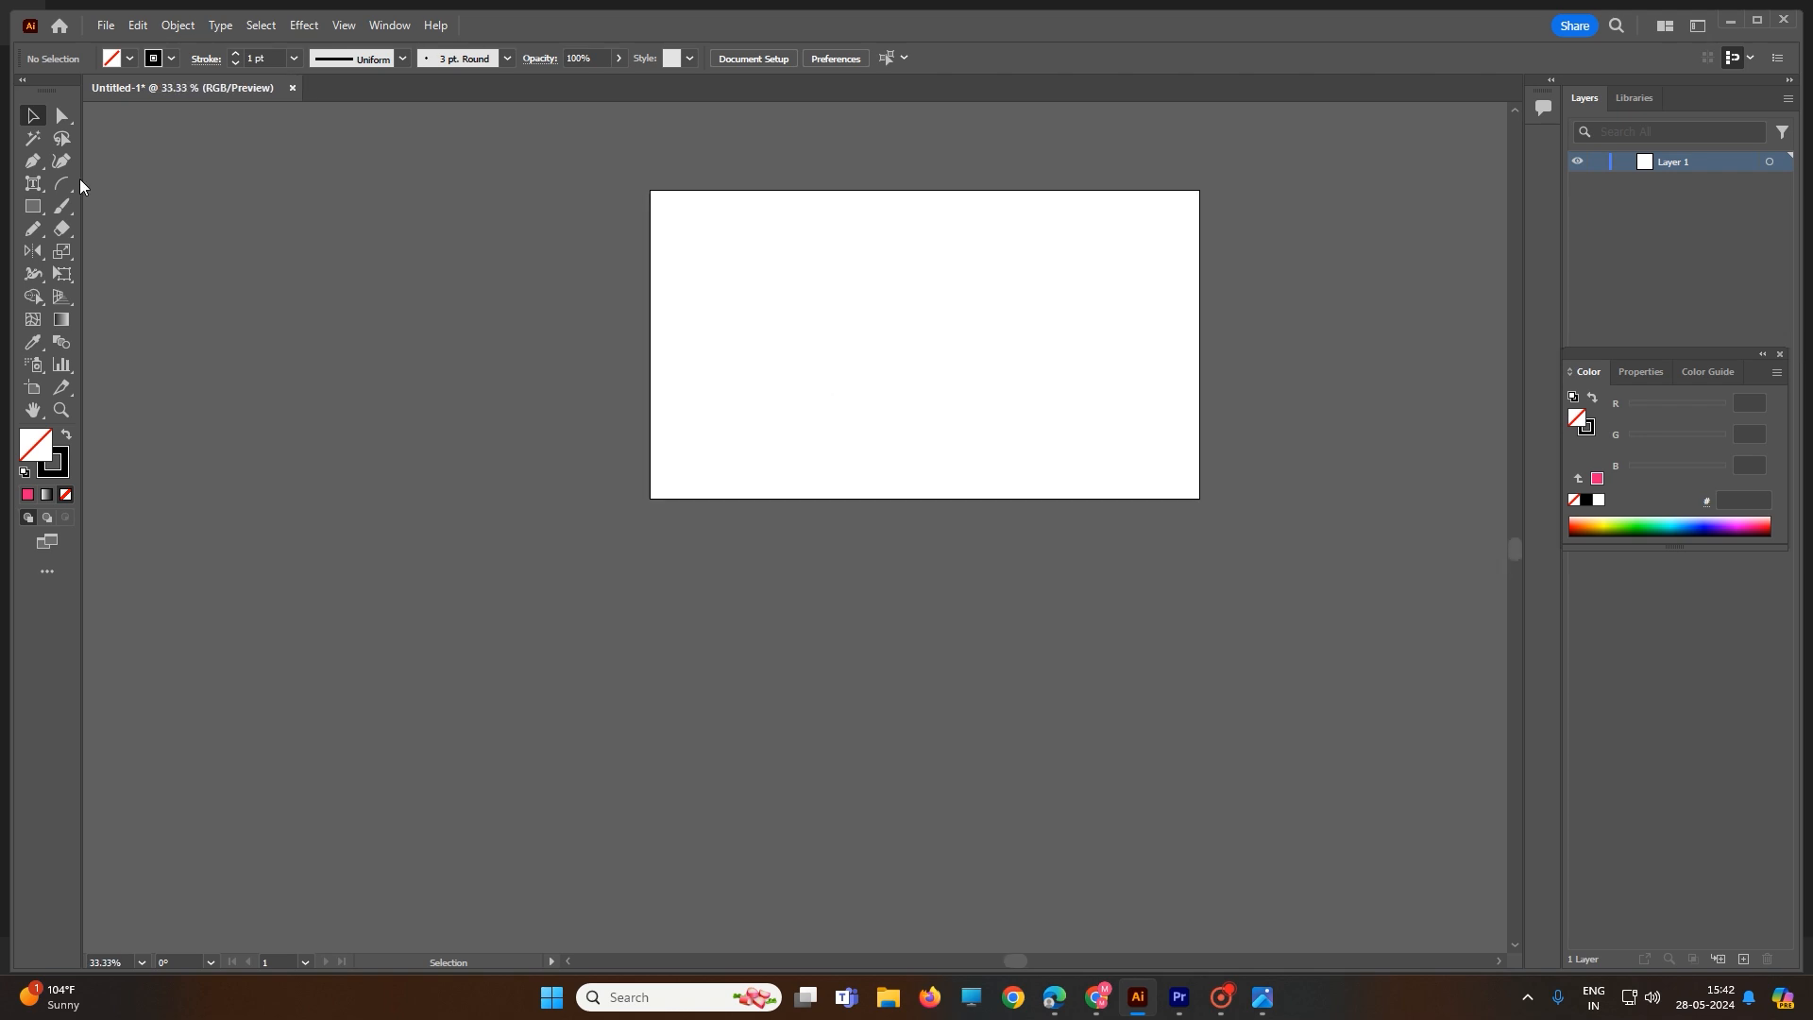
drag(61, 183, 170, 207)
click(1028, 325)
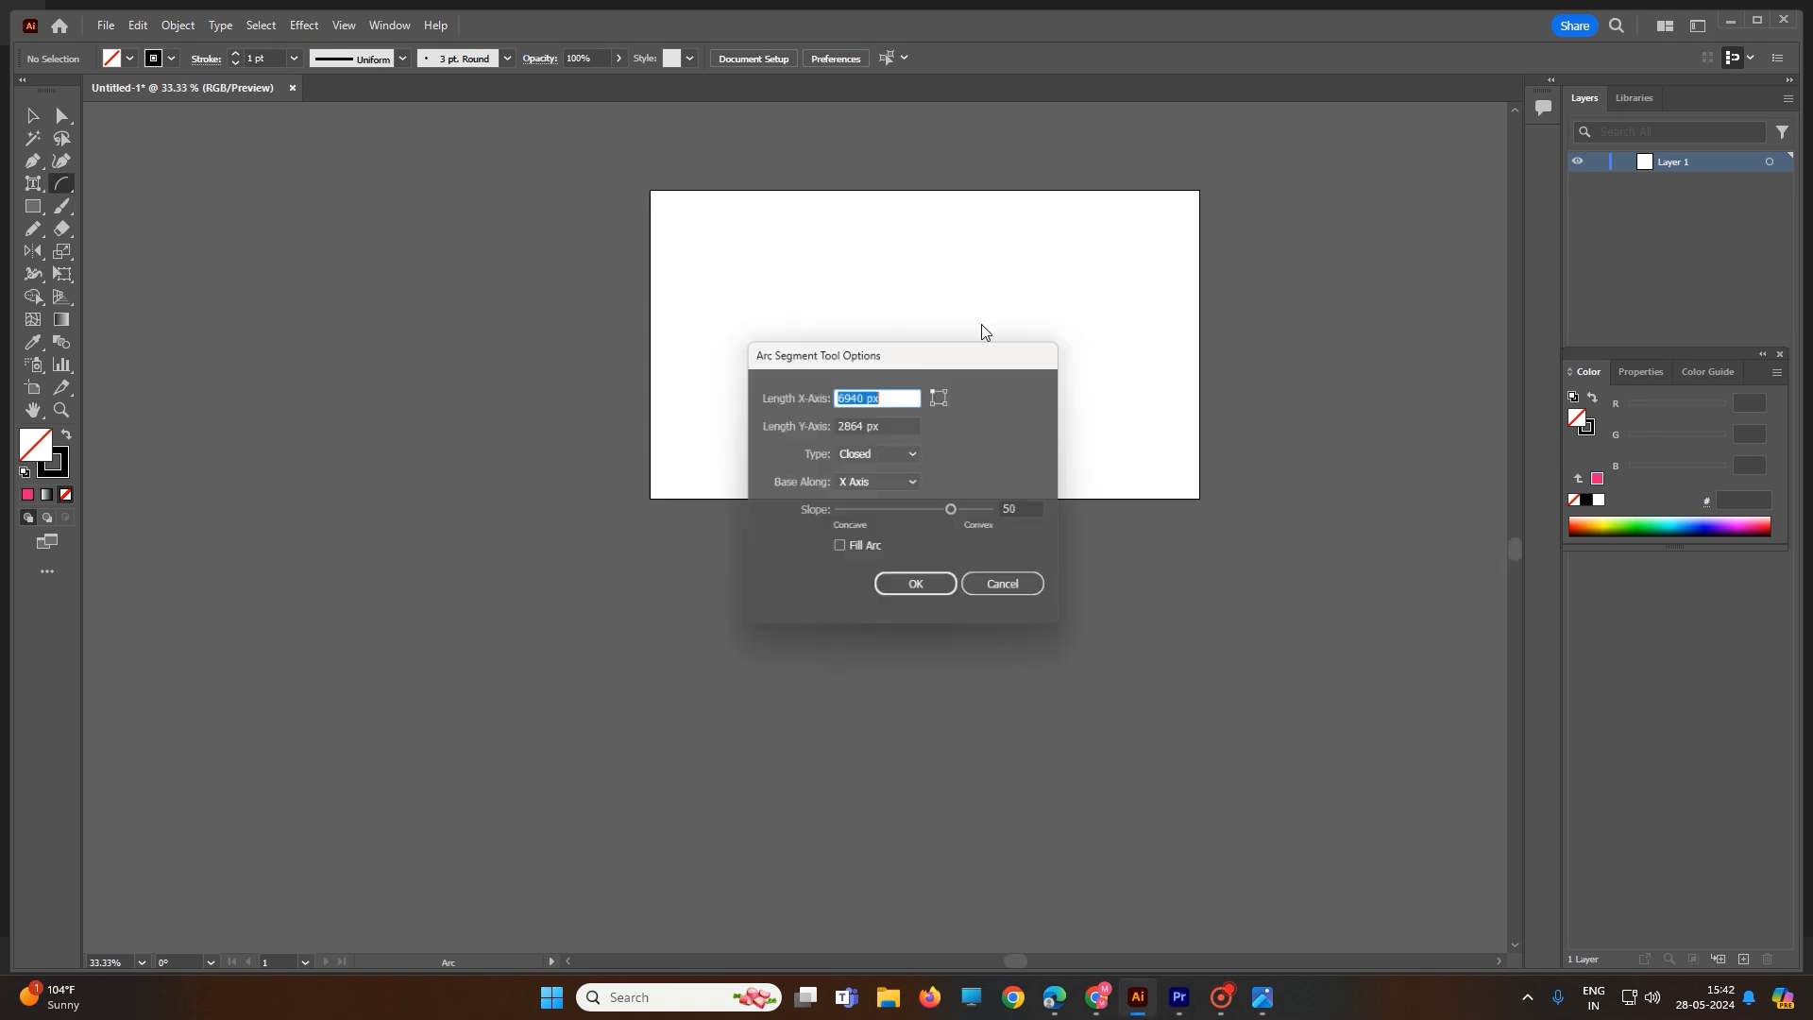
click(877, 455)
click(876, 471)
click(933, 586)
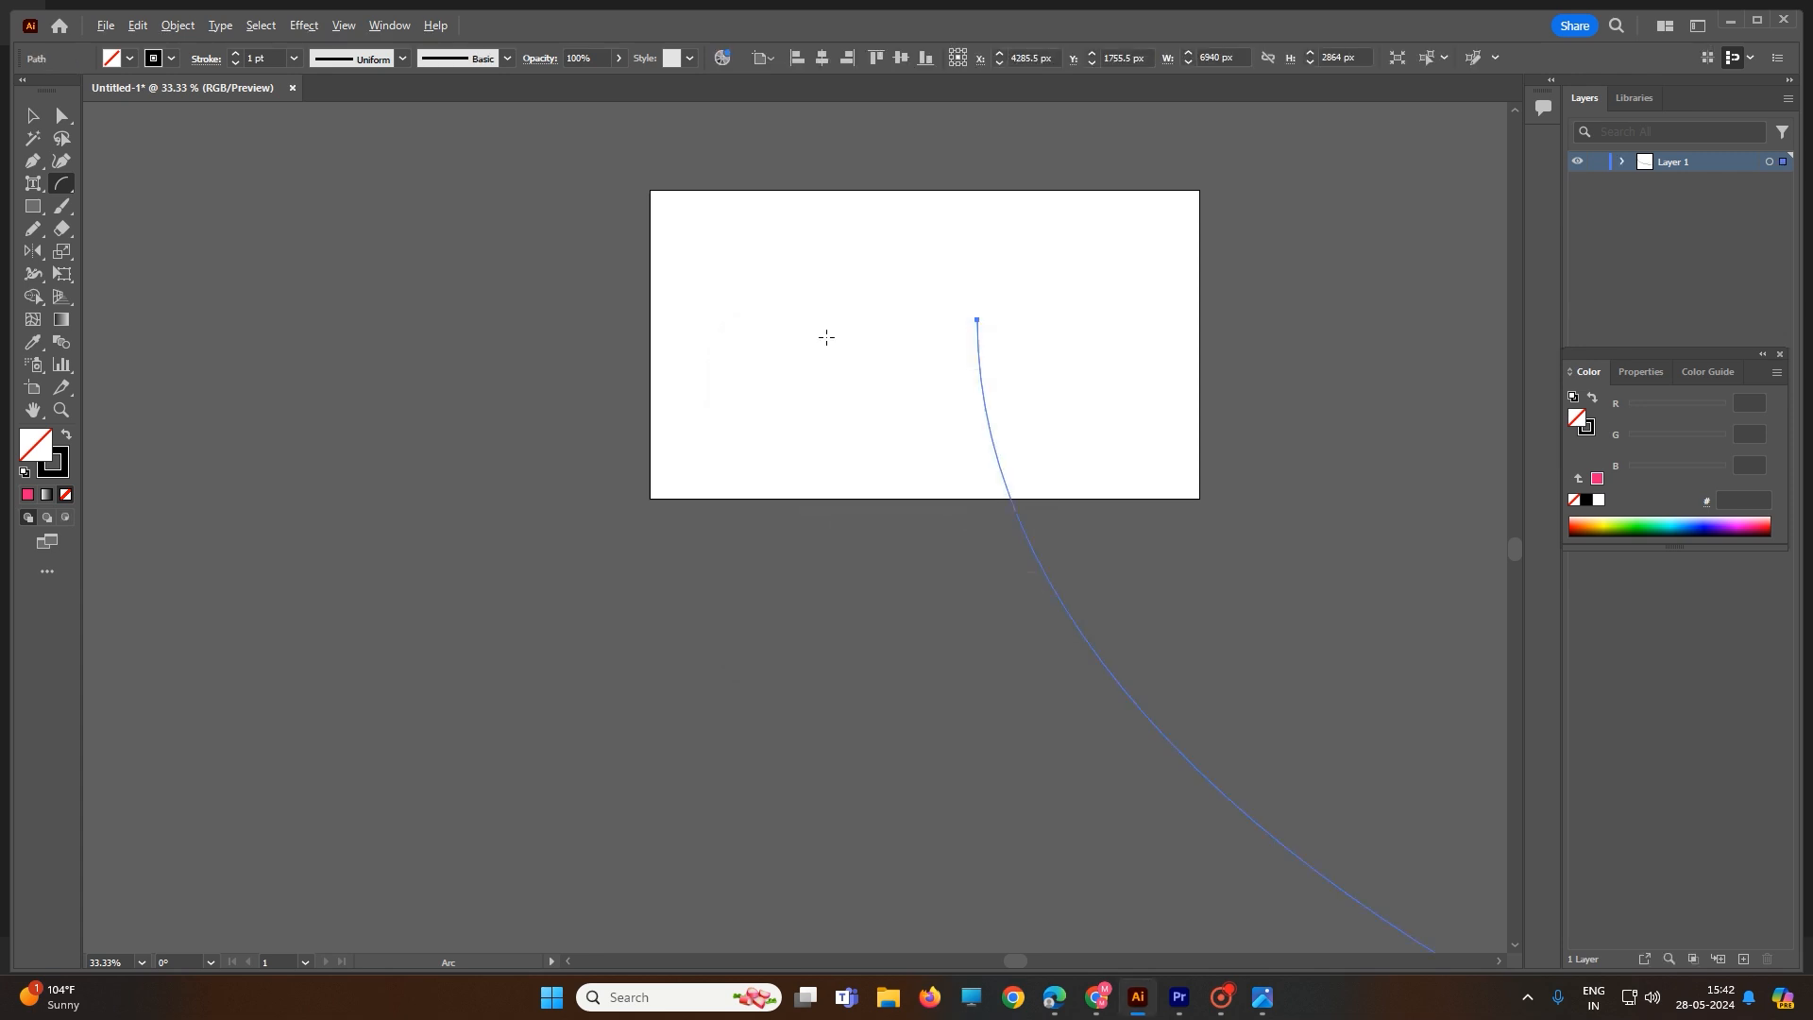
Delete the oversized open arc that extends beyond the artboard.
key(ctrl+minus)
key(ctrl+minus)
key(ctrl+minus)
key(ctrl+minus)
key(ctrl+minus)
key(ctrl+minus)
key(ctrl+minus)
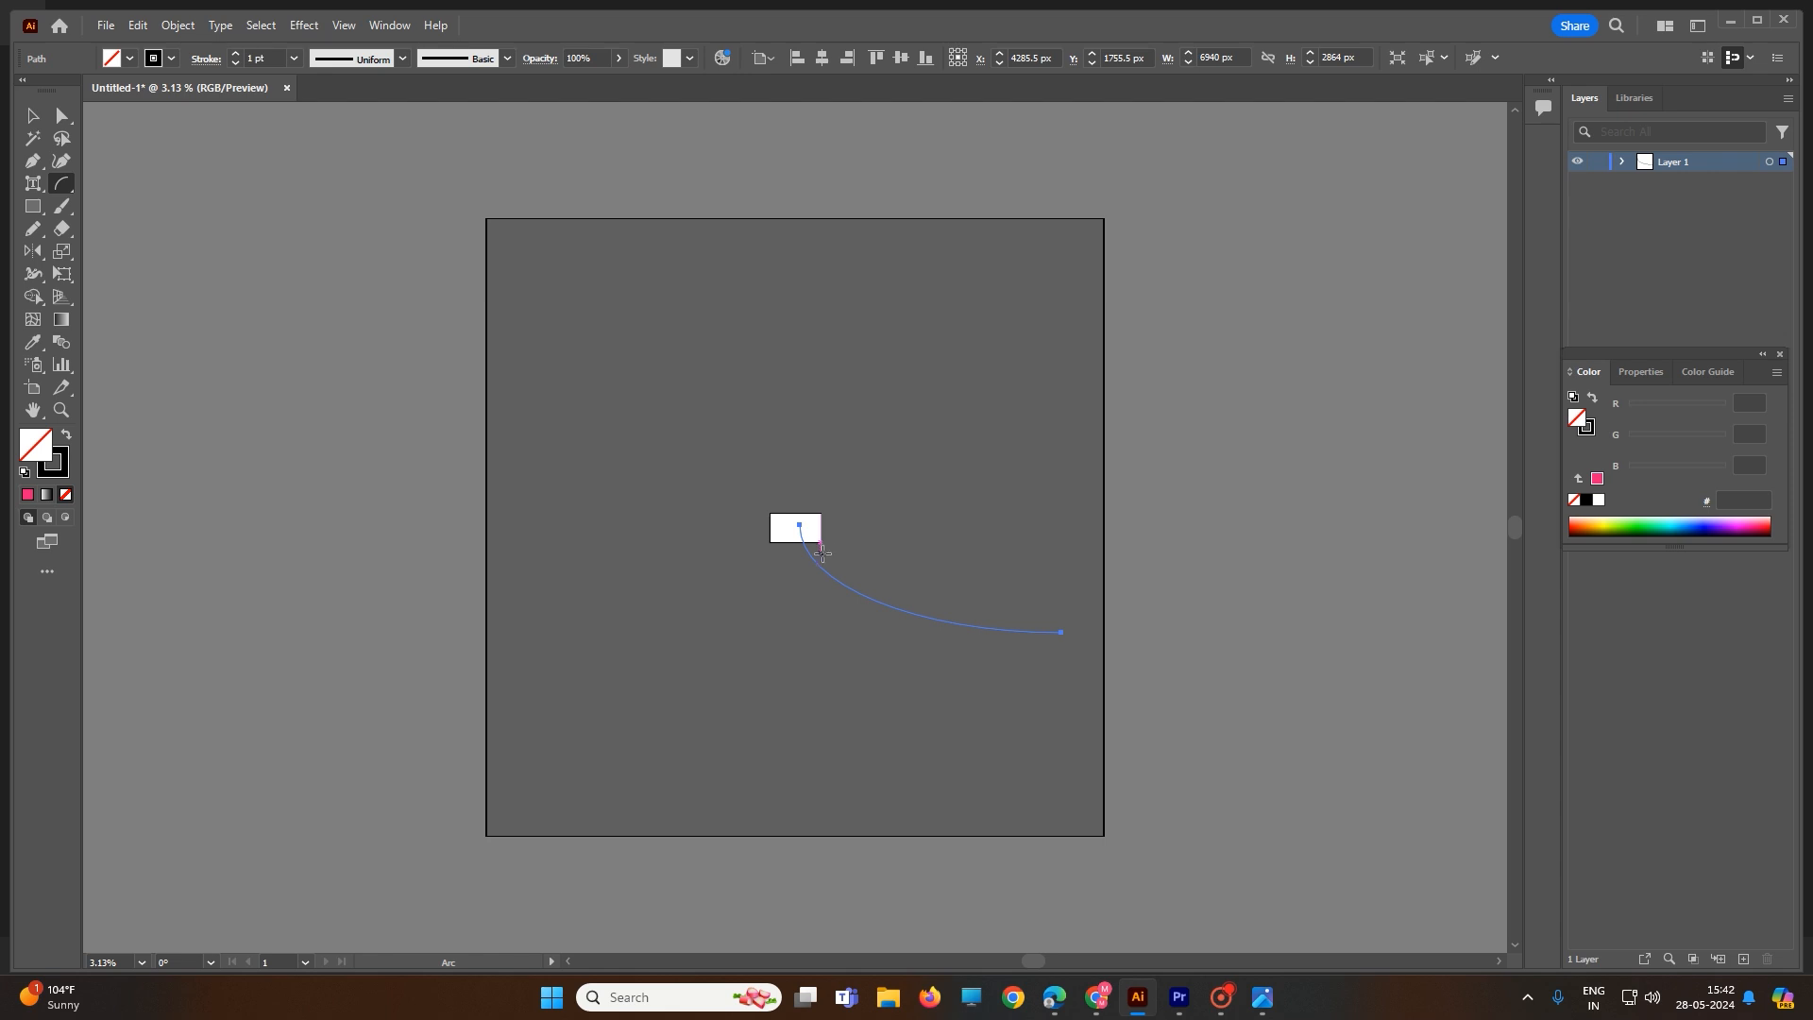
drag(75, 189, 147, 212)
click(34, 117)
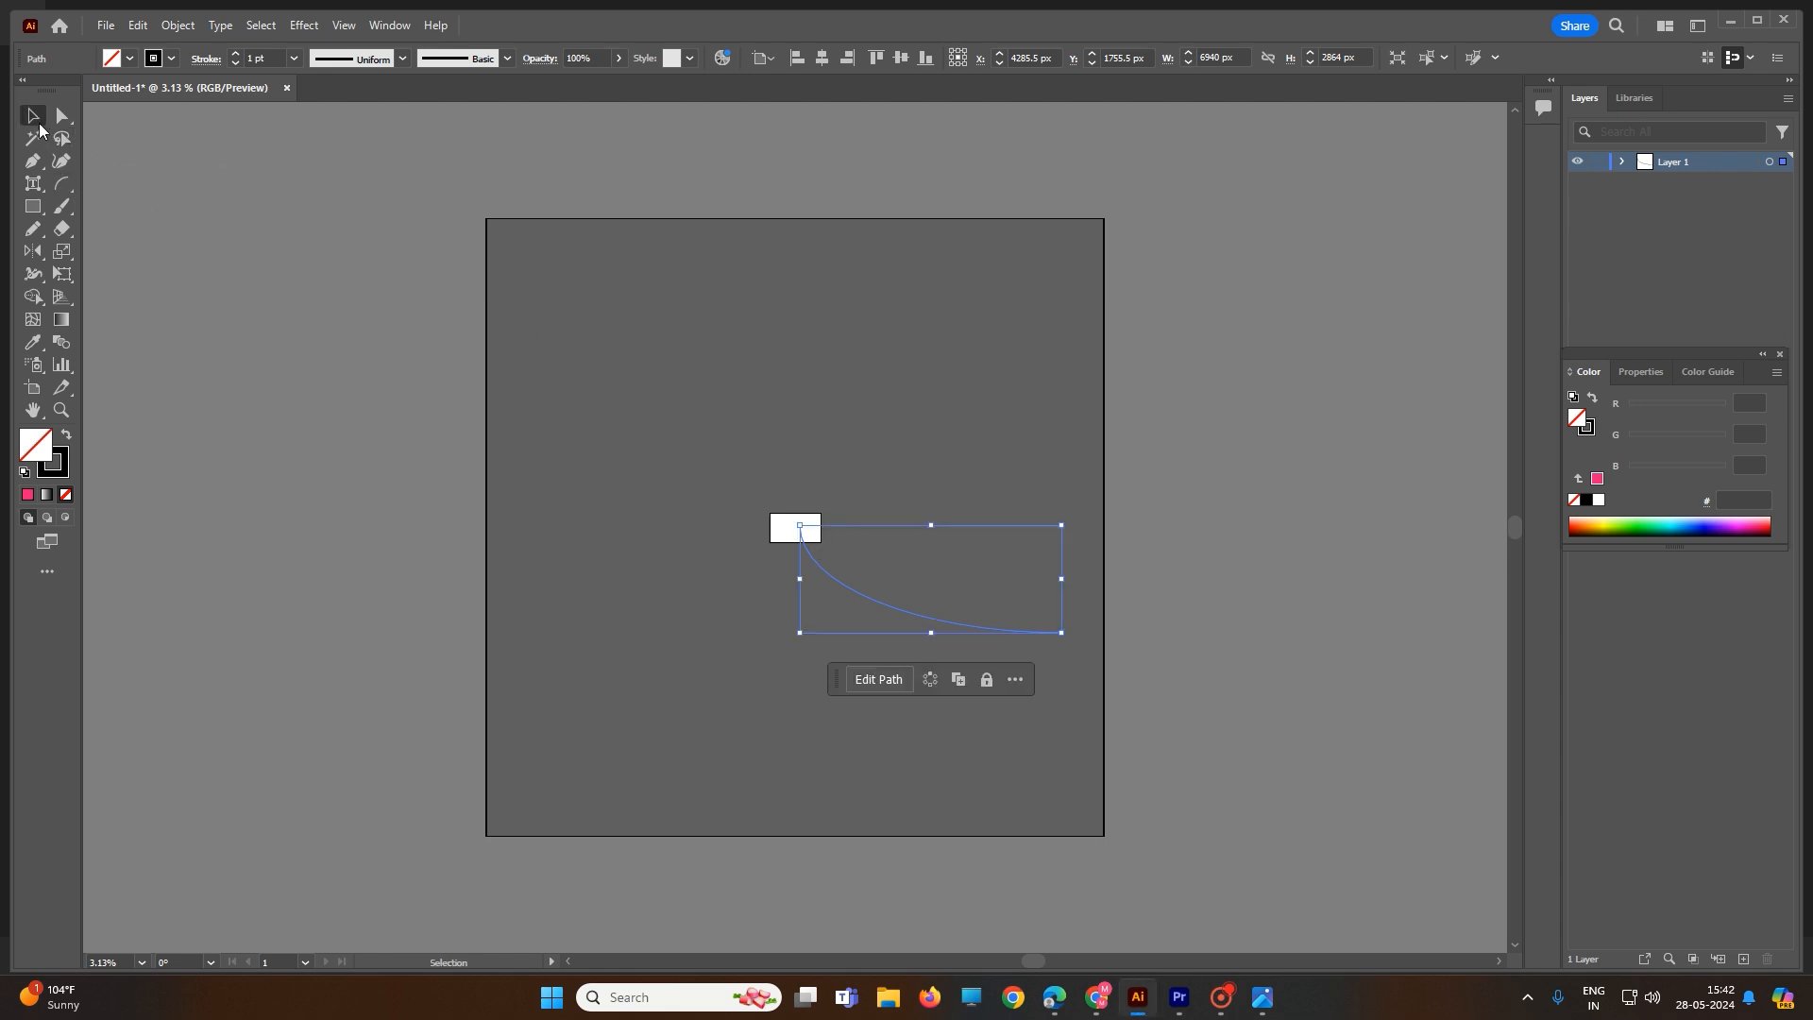
key(Delete)
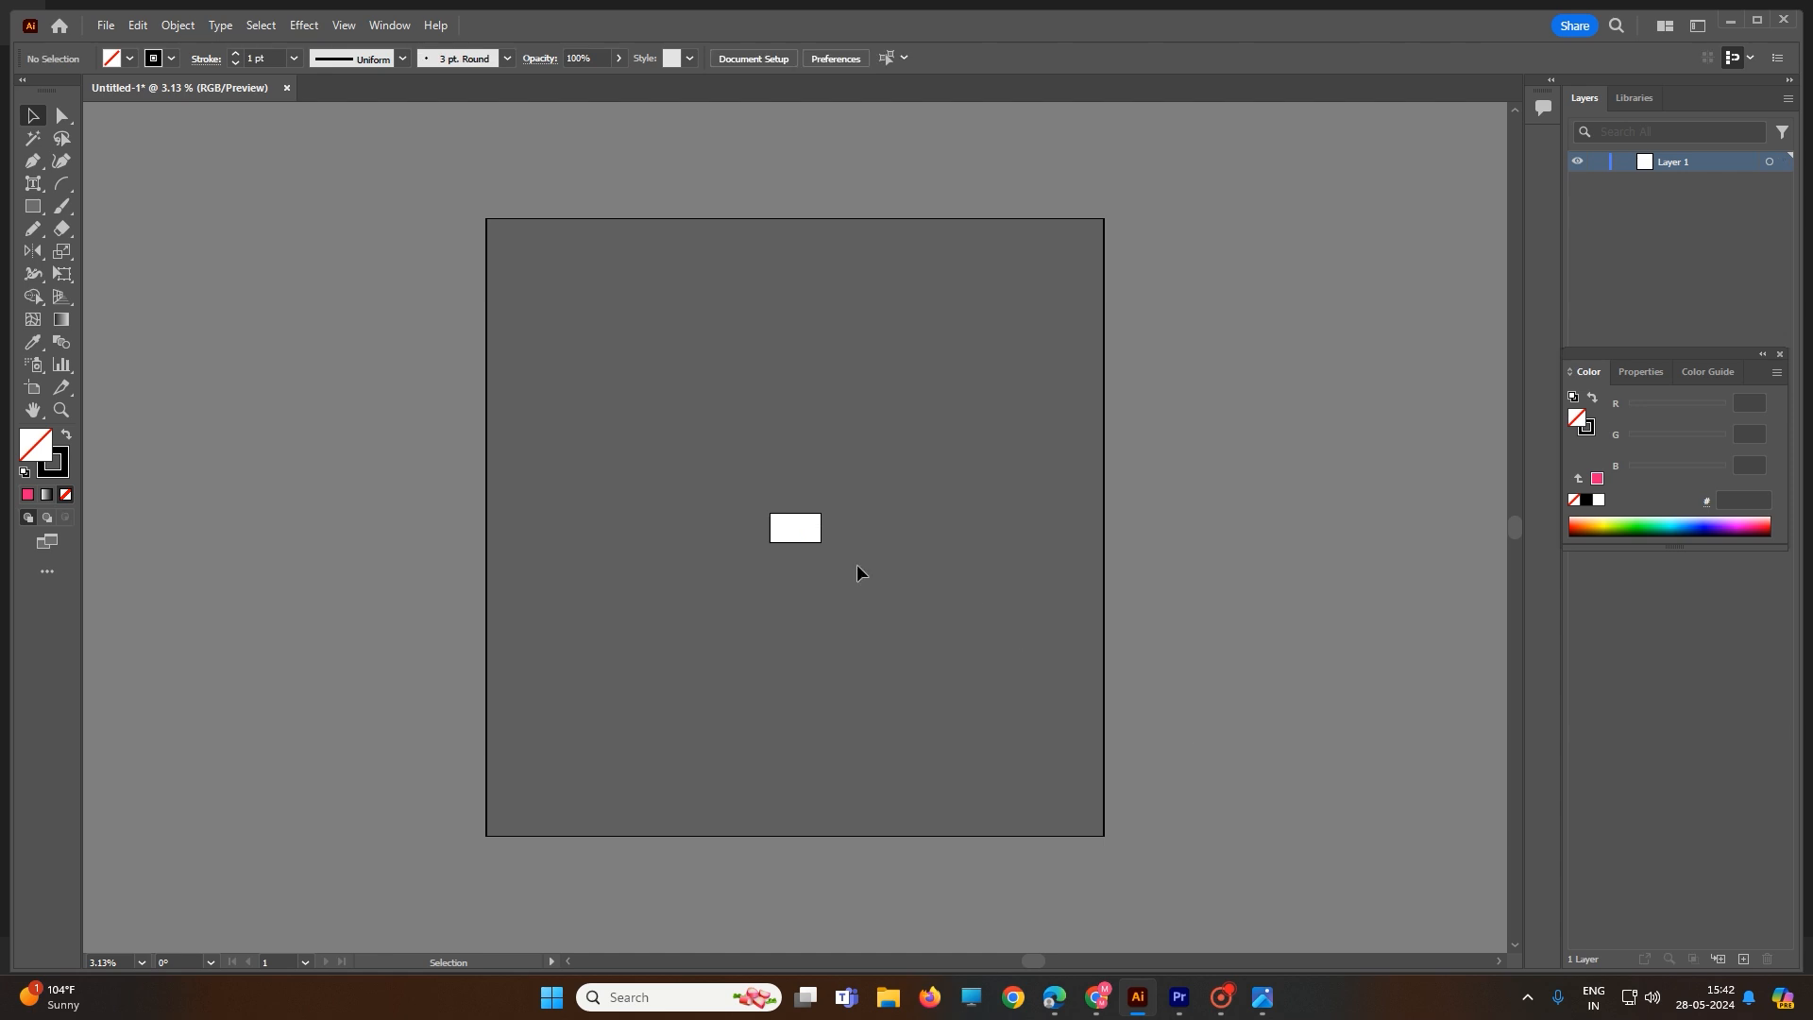
Place an open arc on the artboard by numeric options, 200 by 200 px with a slope of 18.
scroll(773, 529, up, 2)
scroll(790, 575, up, 8)
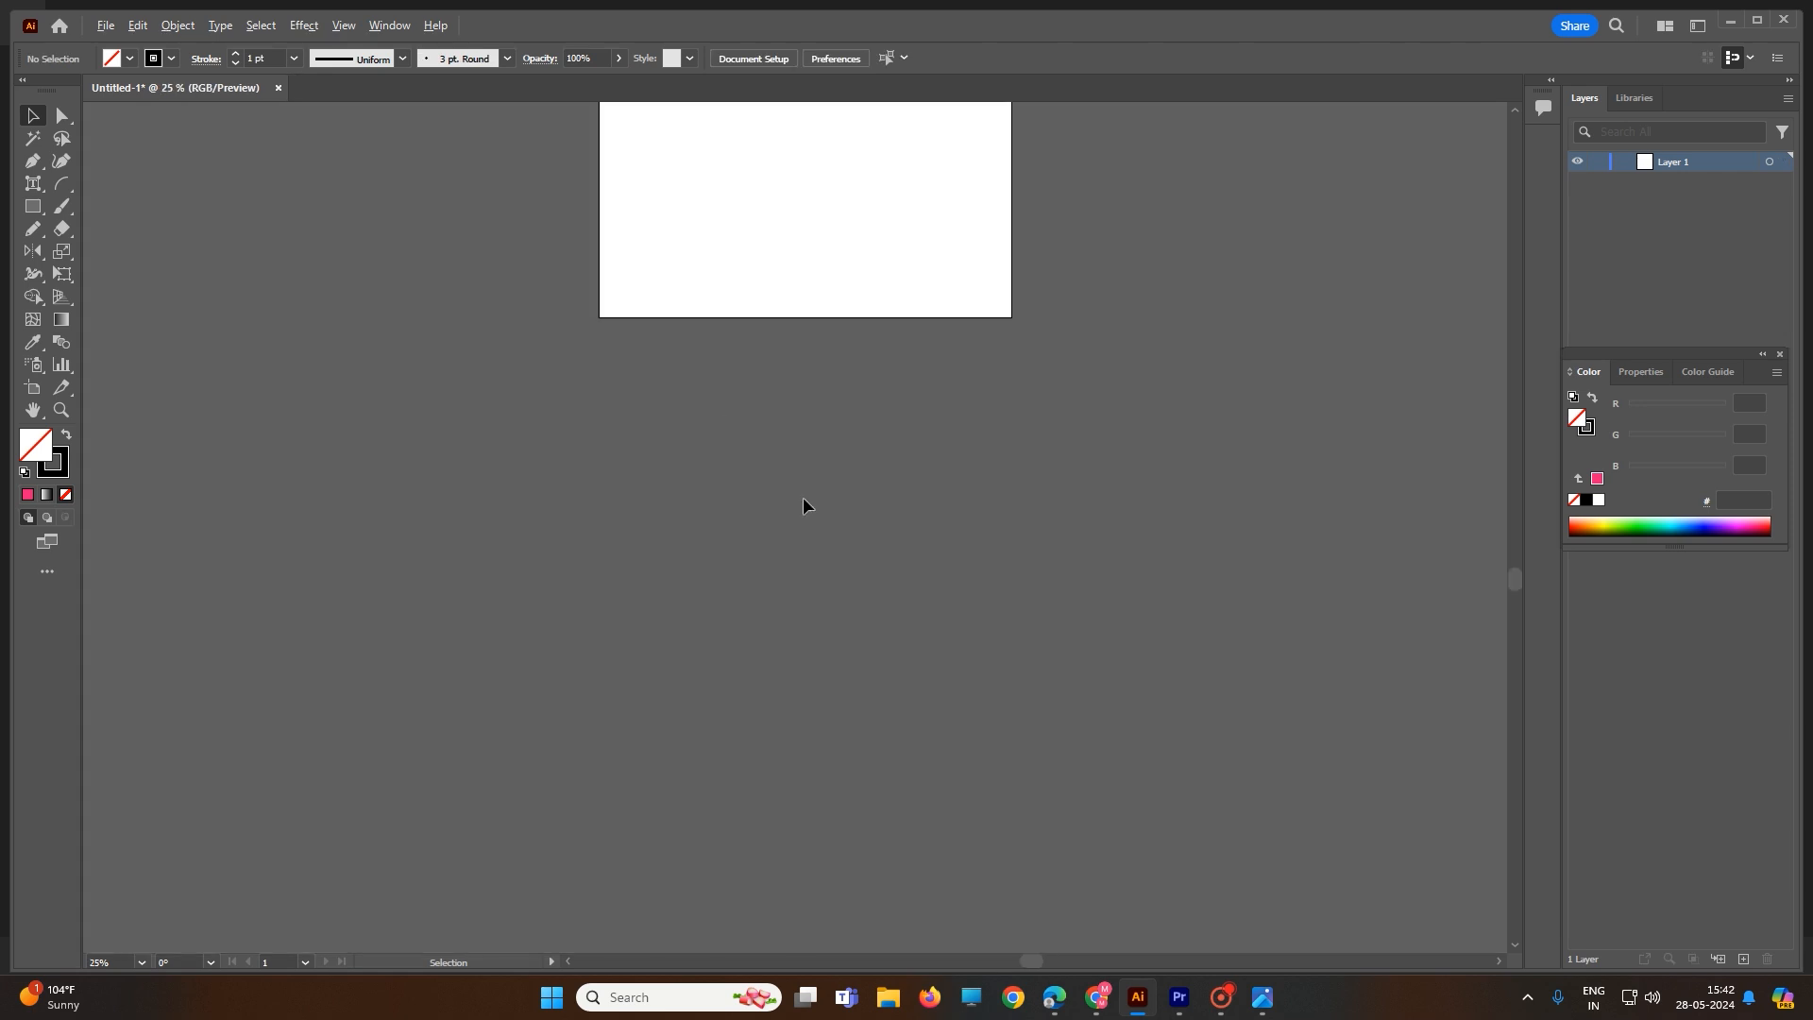
scroll(889, 670, down, 4)
scroll(772, 526, down, 1)
scroll(773, 611, up, 4)
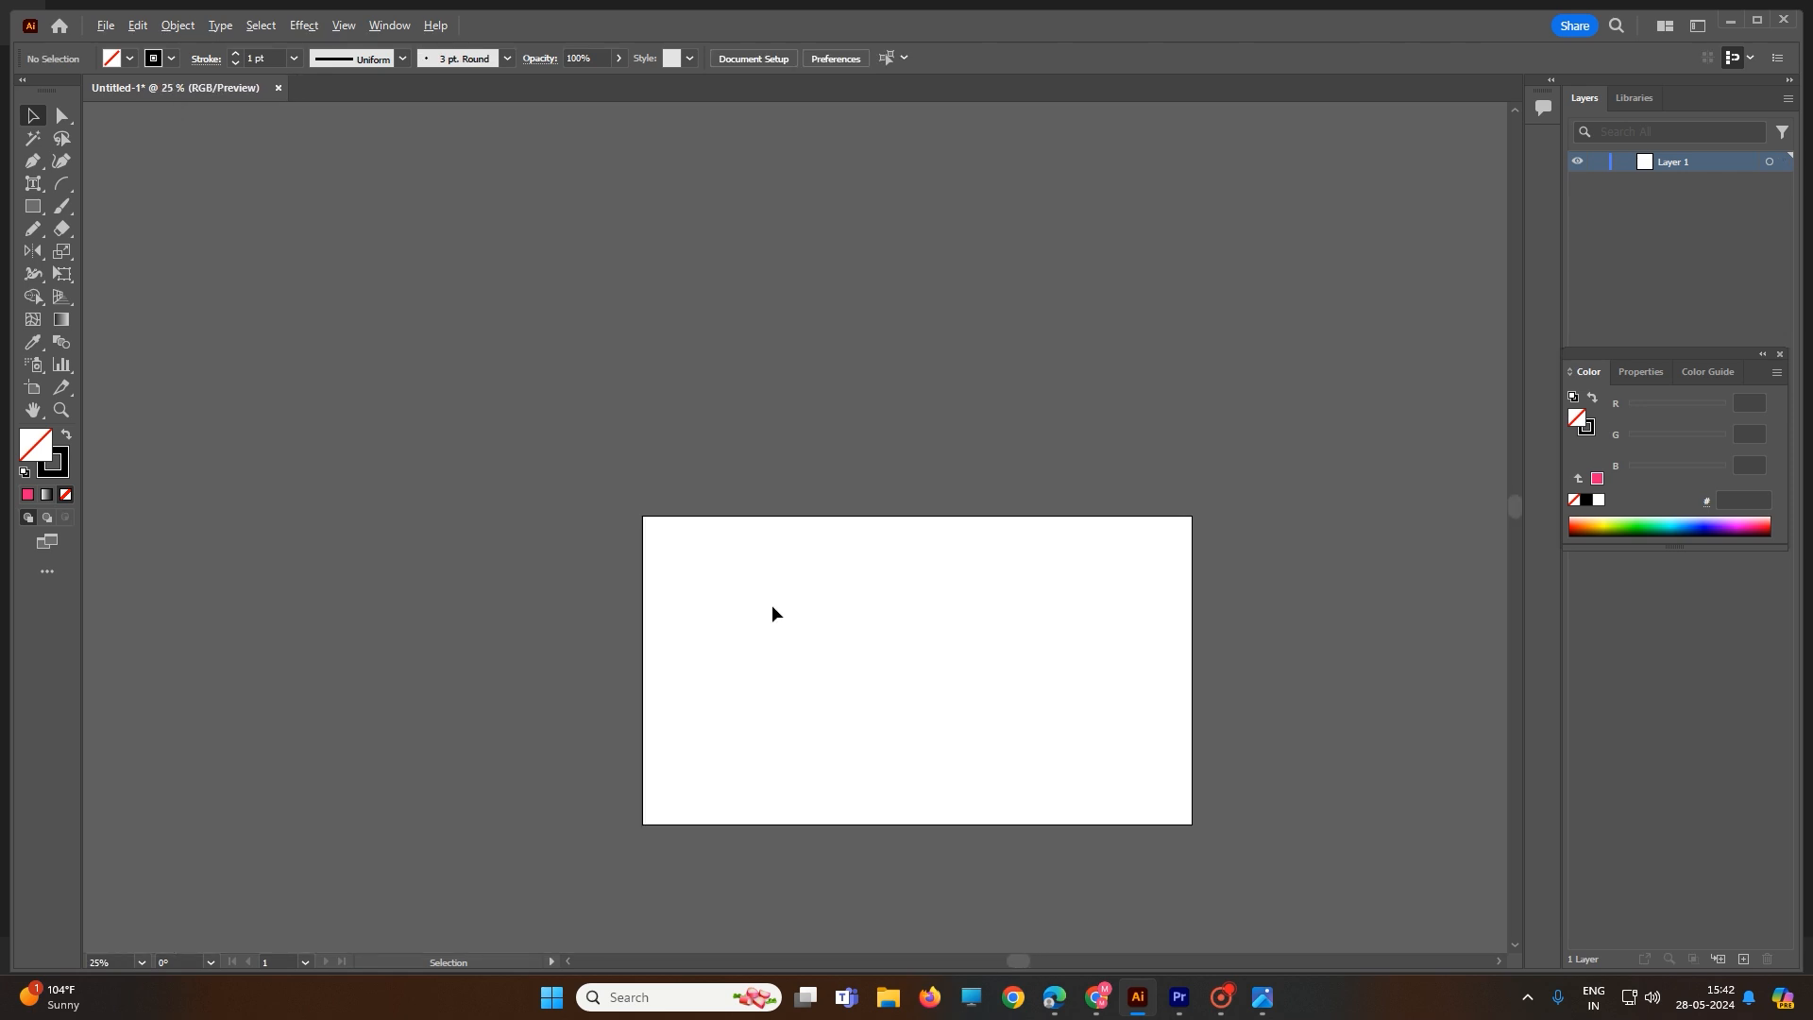
scroll(790, 518, down, 2)
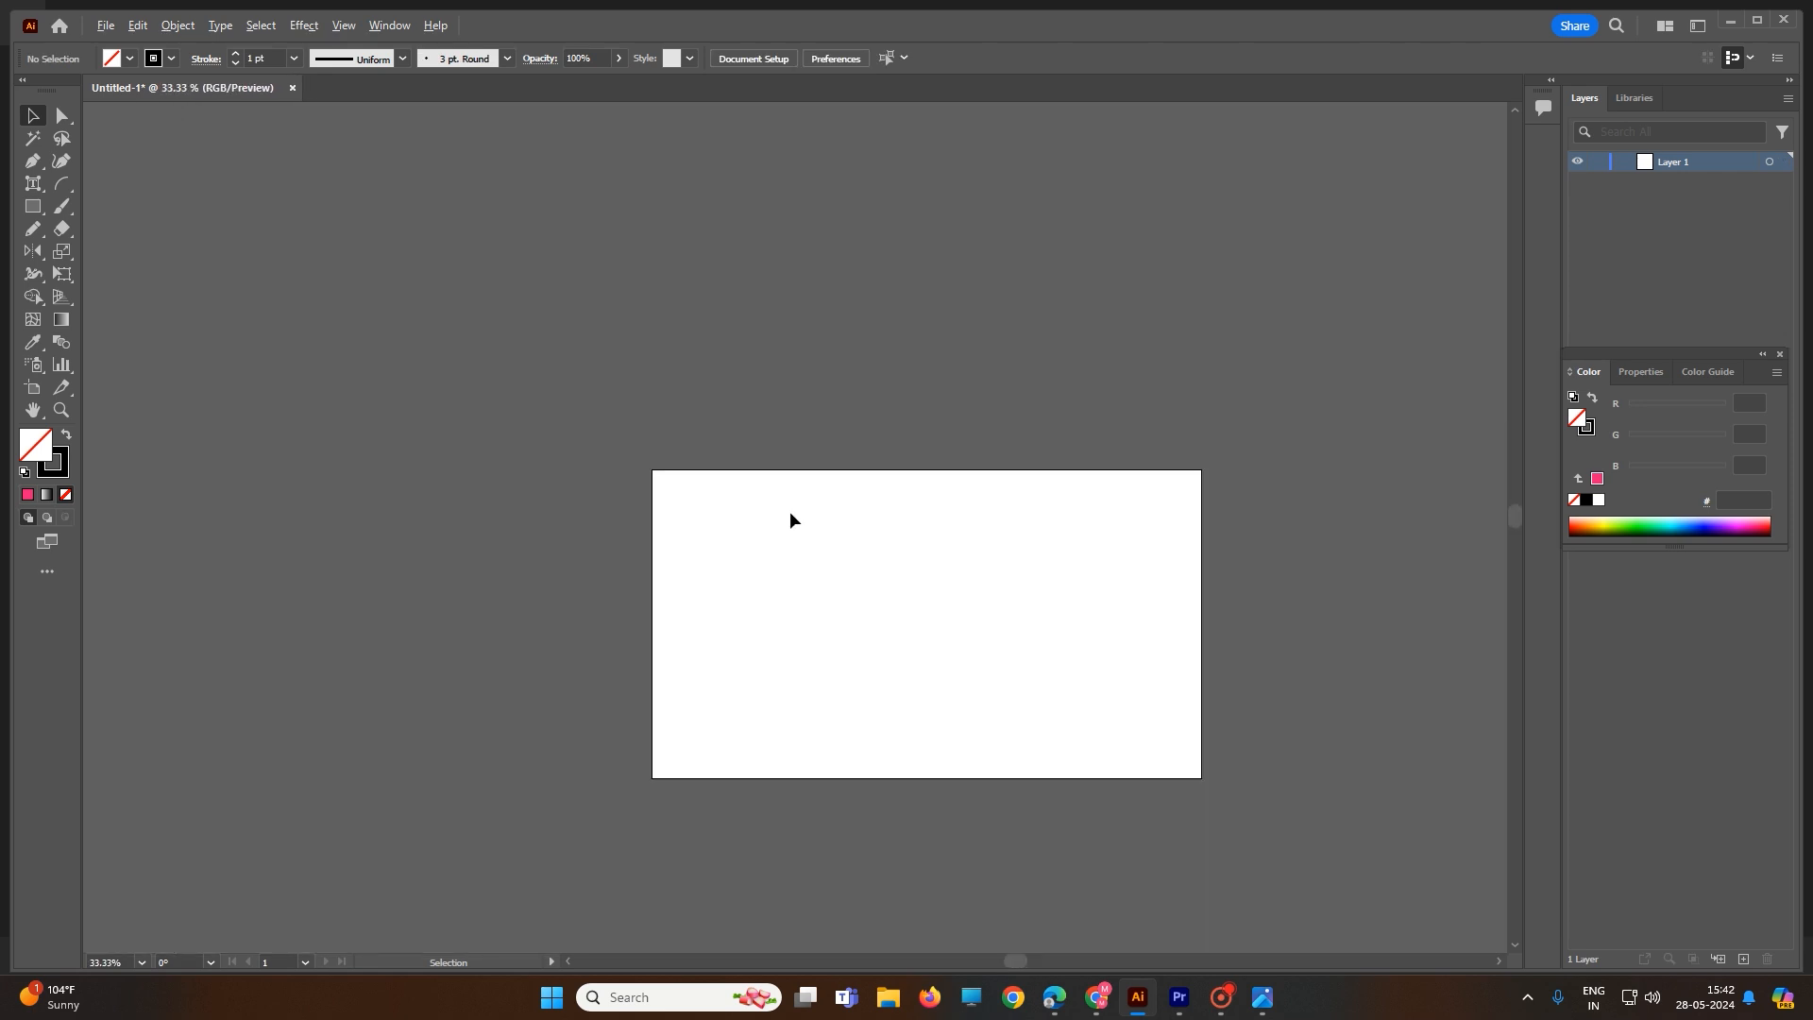
click(60, 183)
click(911, 540)
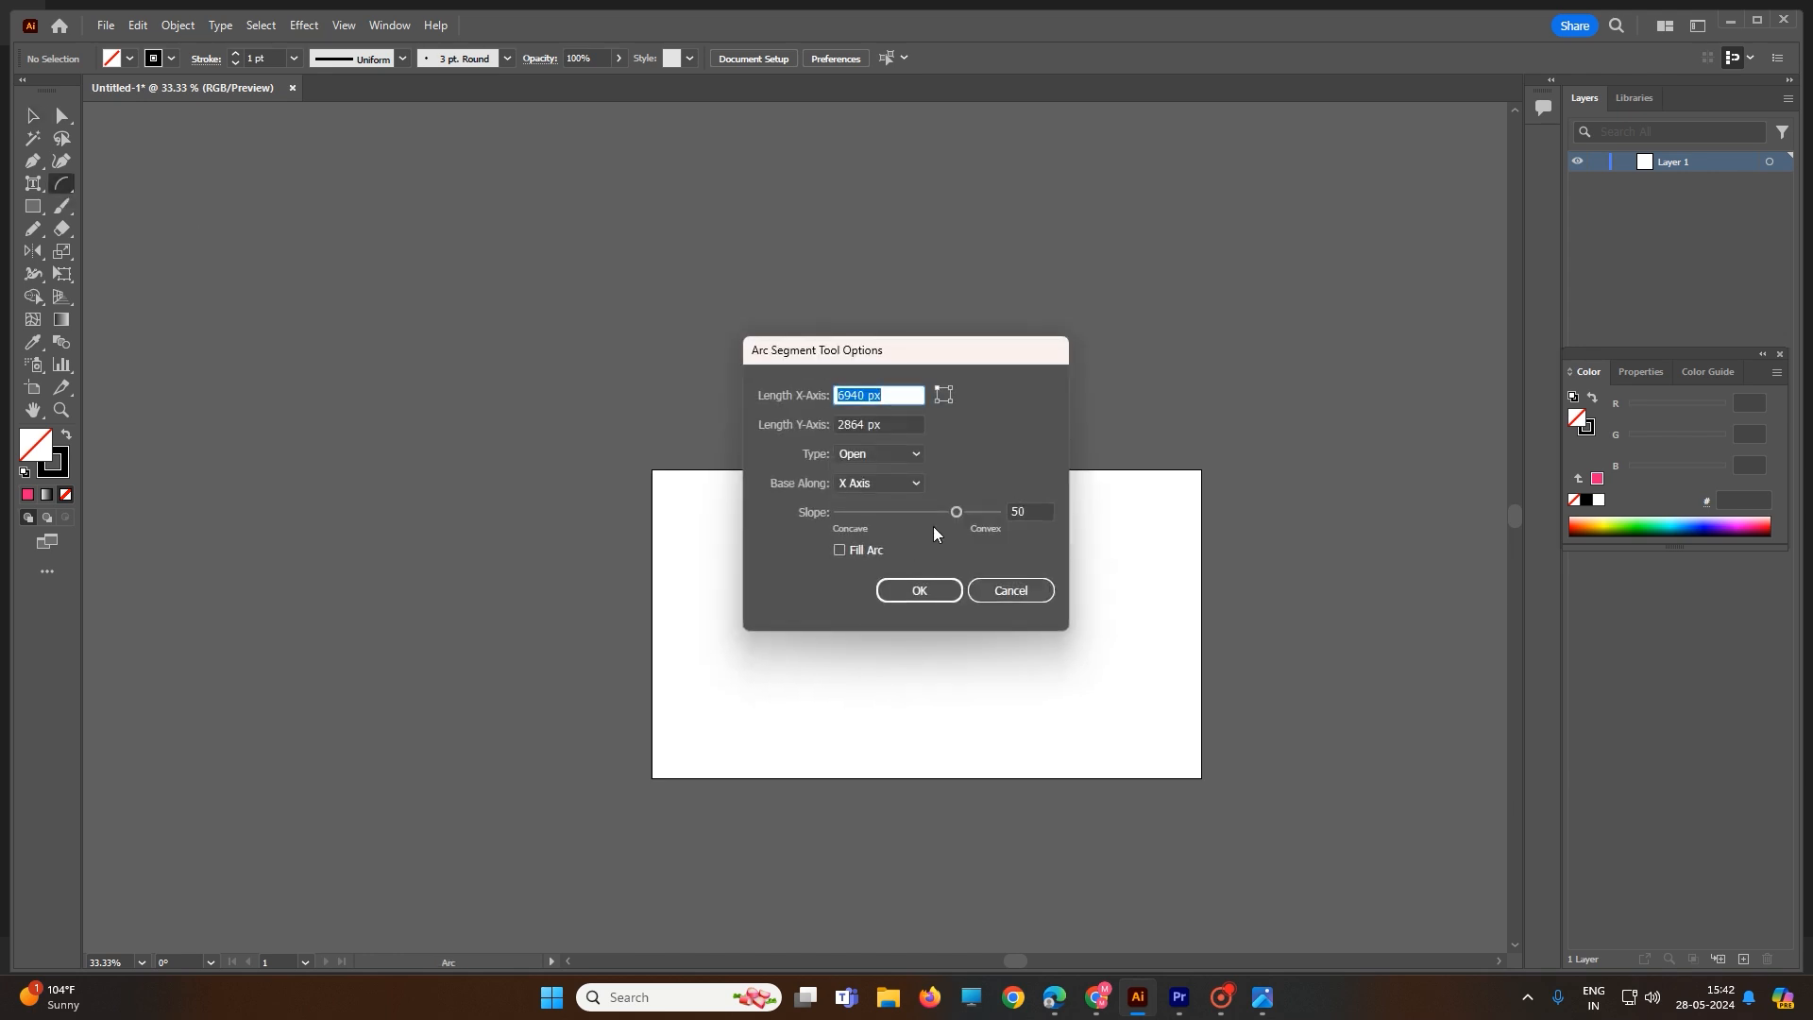
mouse_move(957, 512)
mouse_down()
mouse_move(904, 521)
mouse_move(932, 516)
mouse_up()
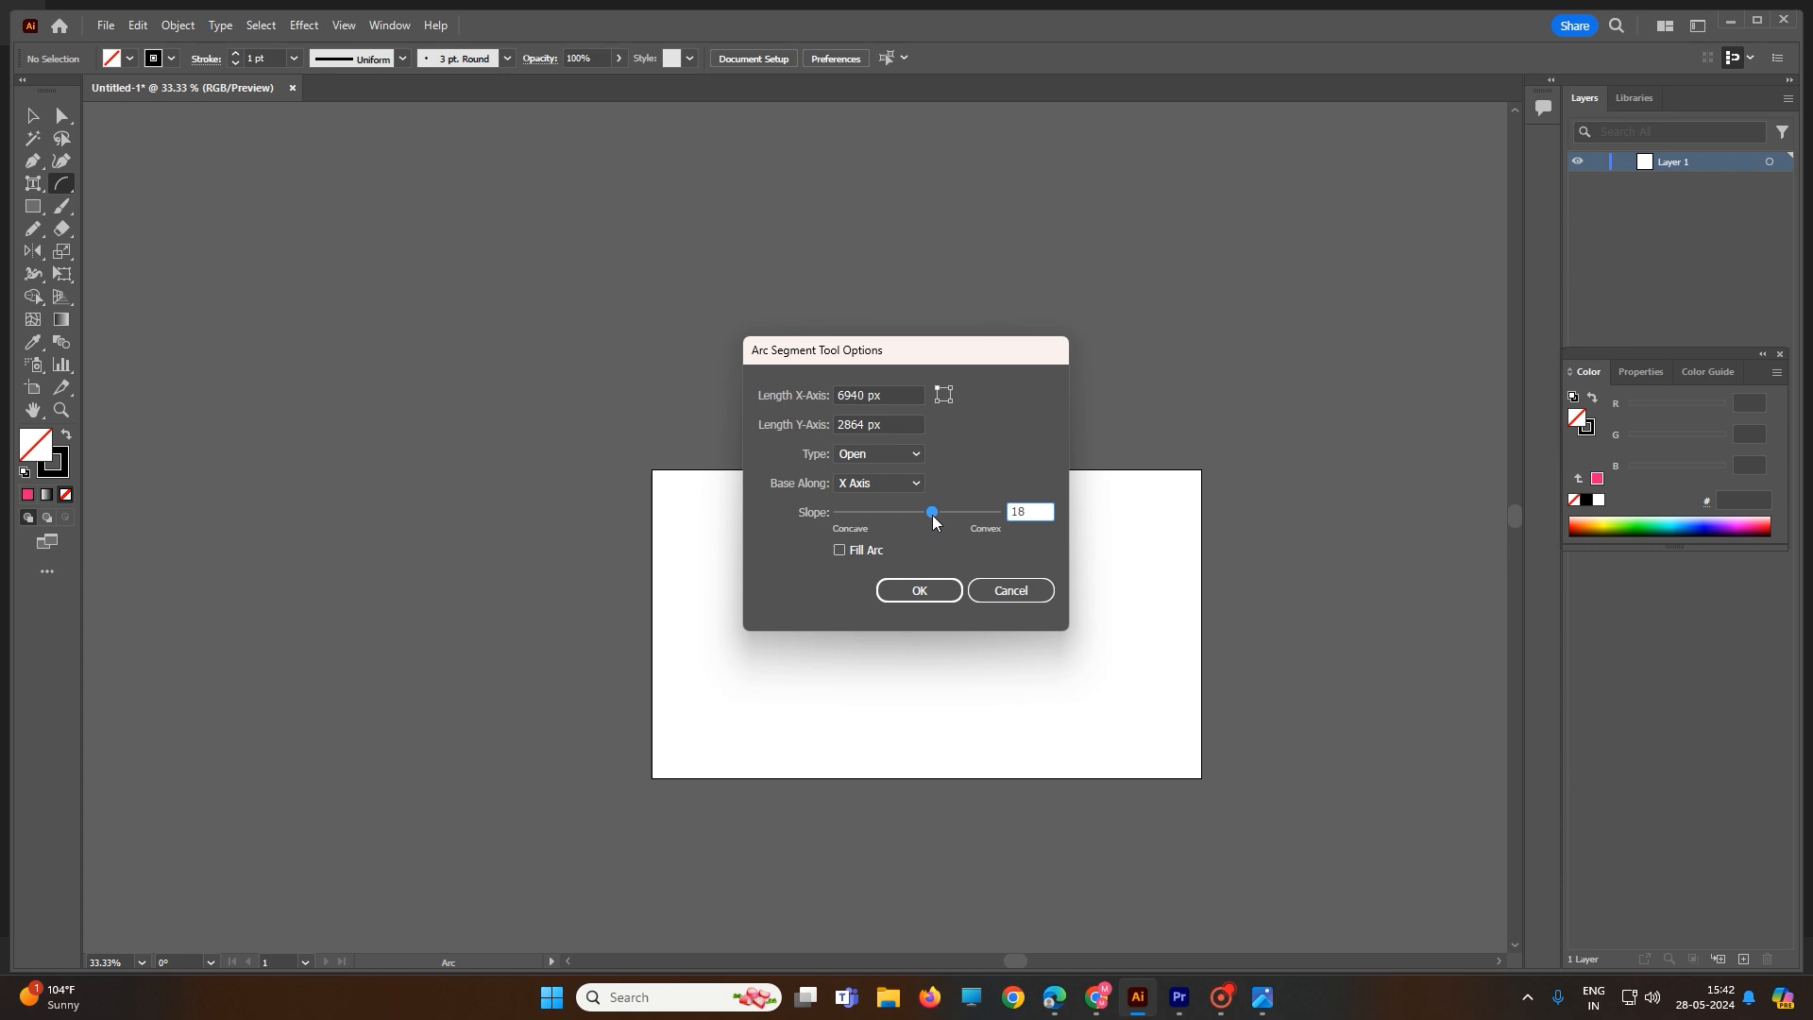
key(Tab)
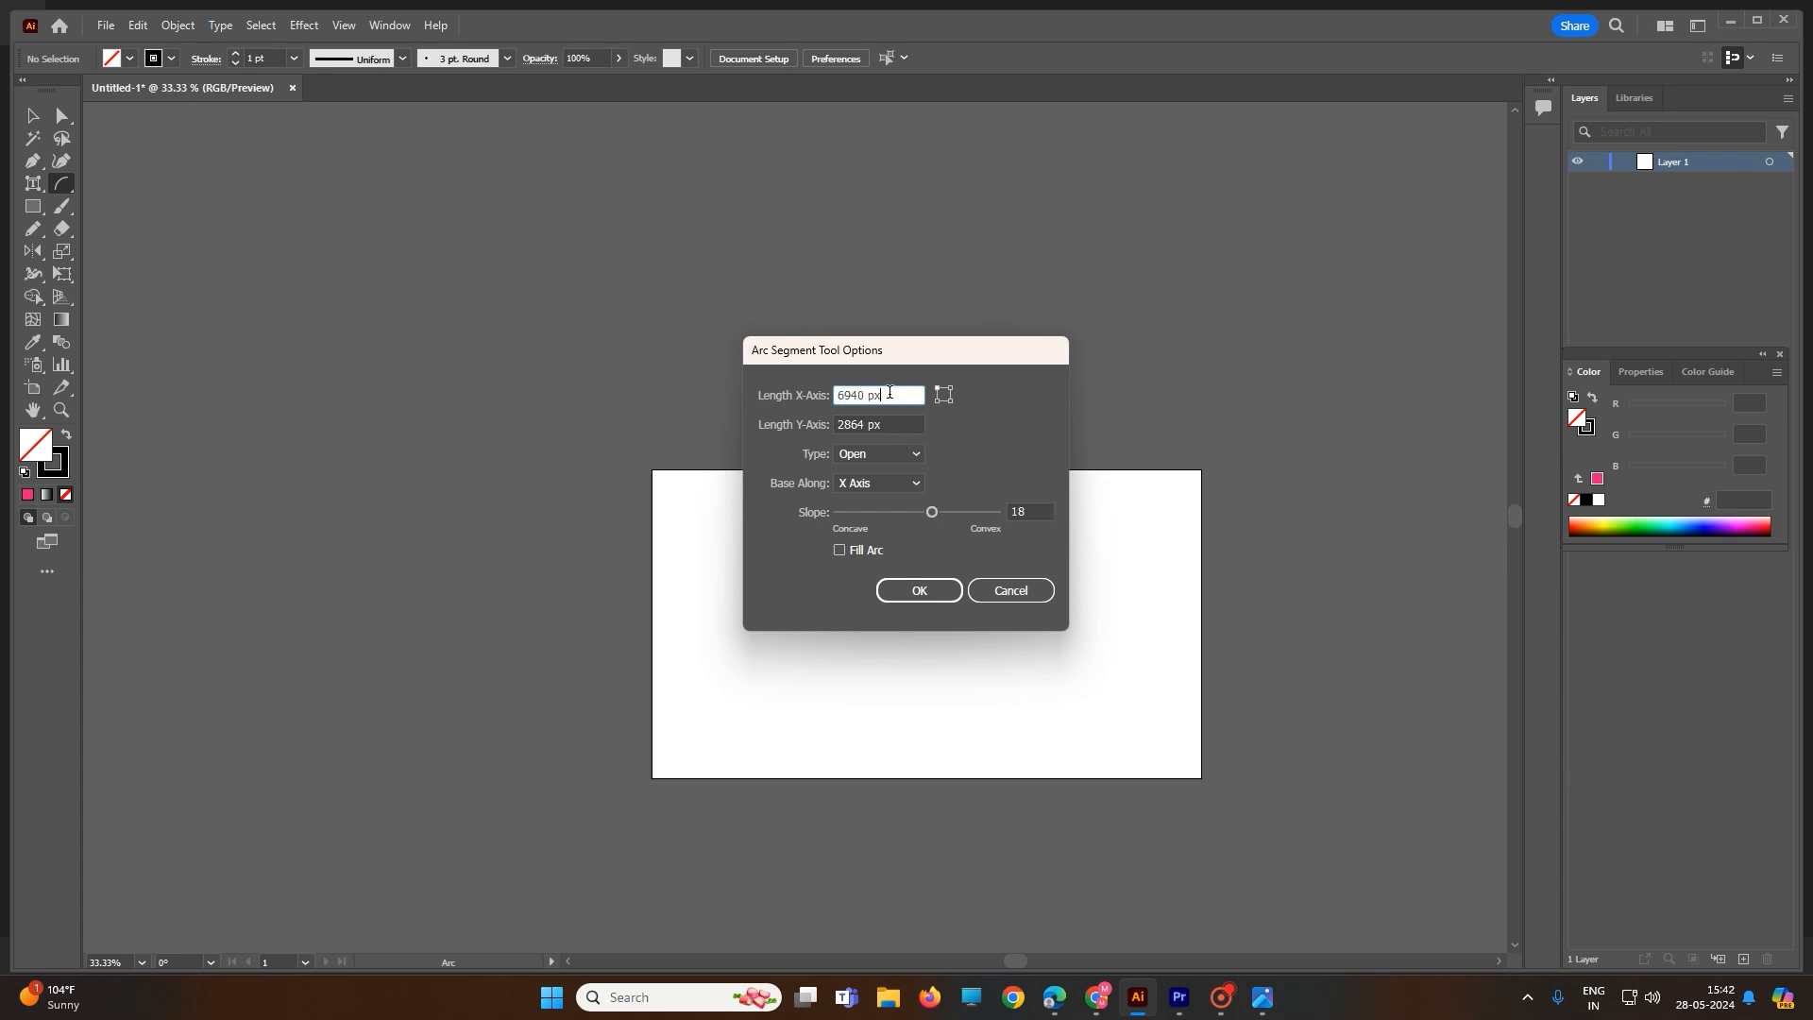
text(200)
double_click(866, 426)
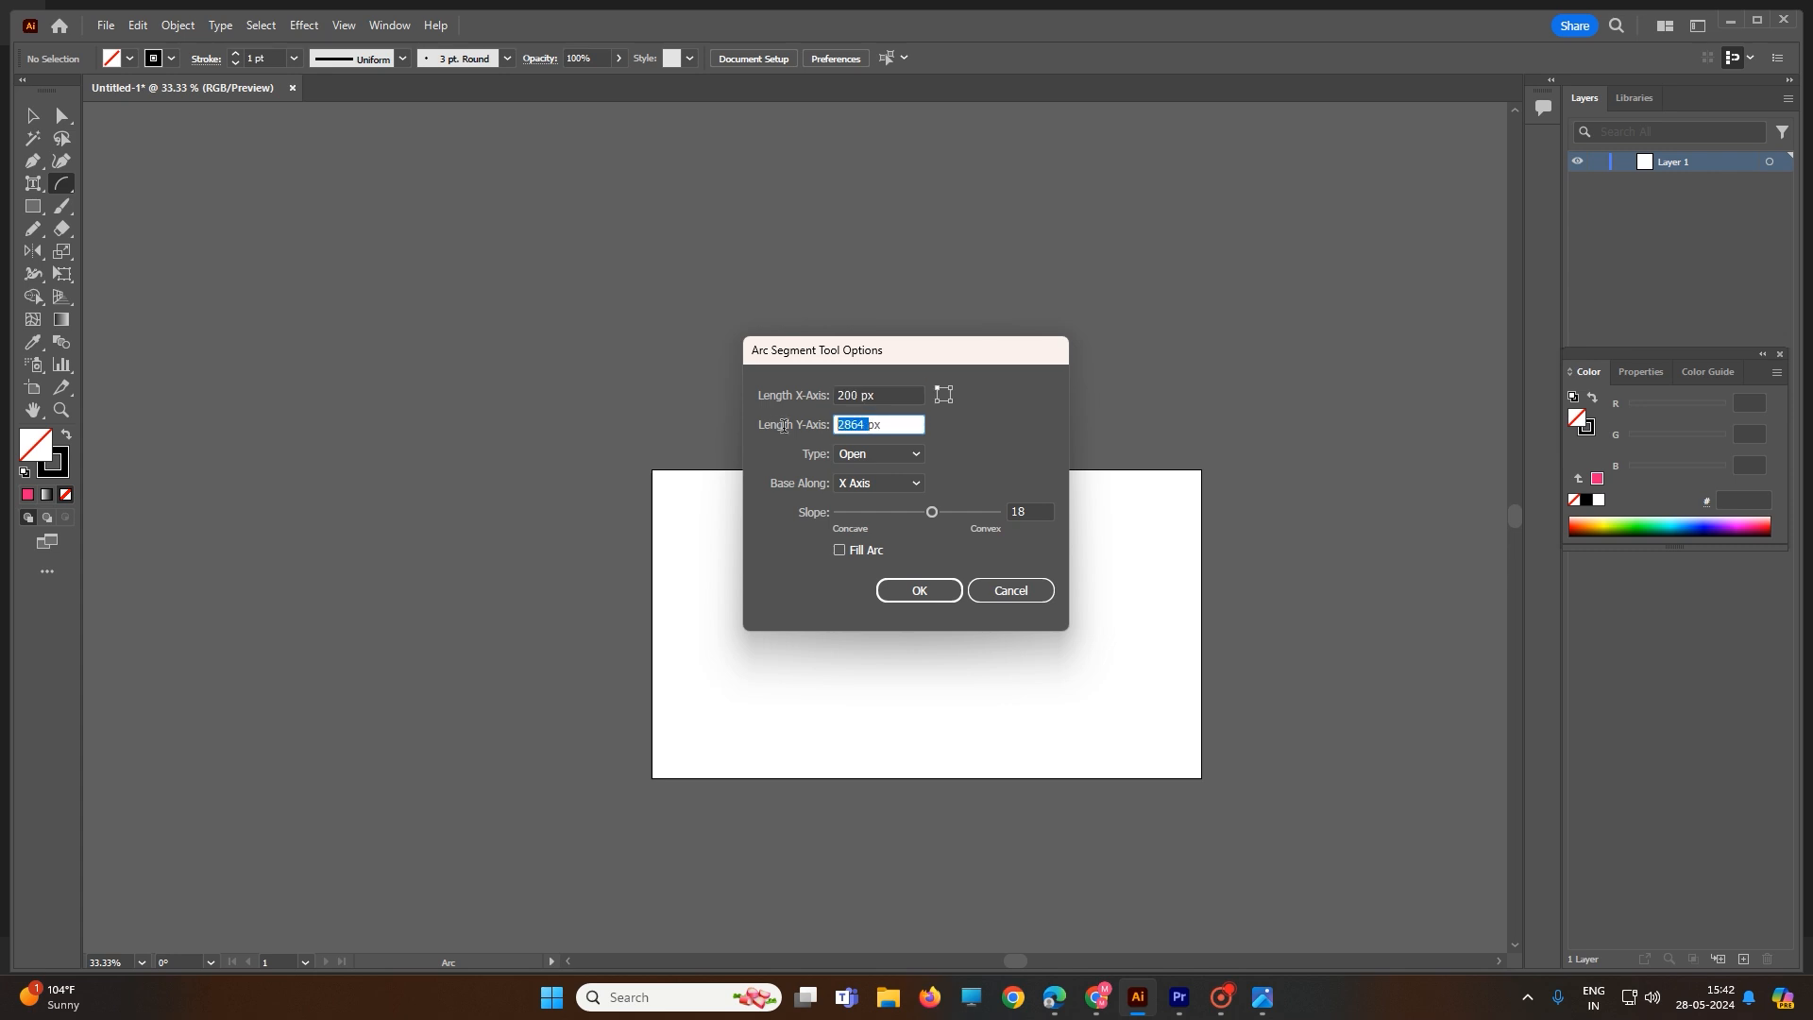
text(200)
click(944, 592)
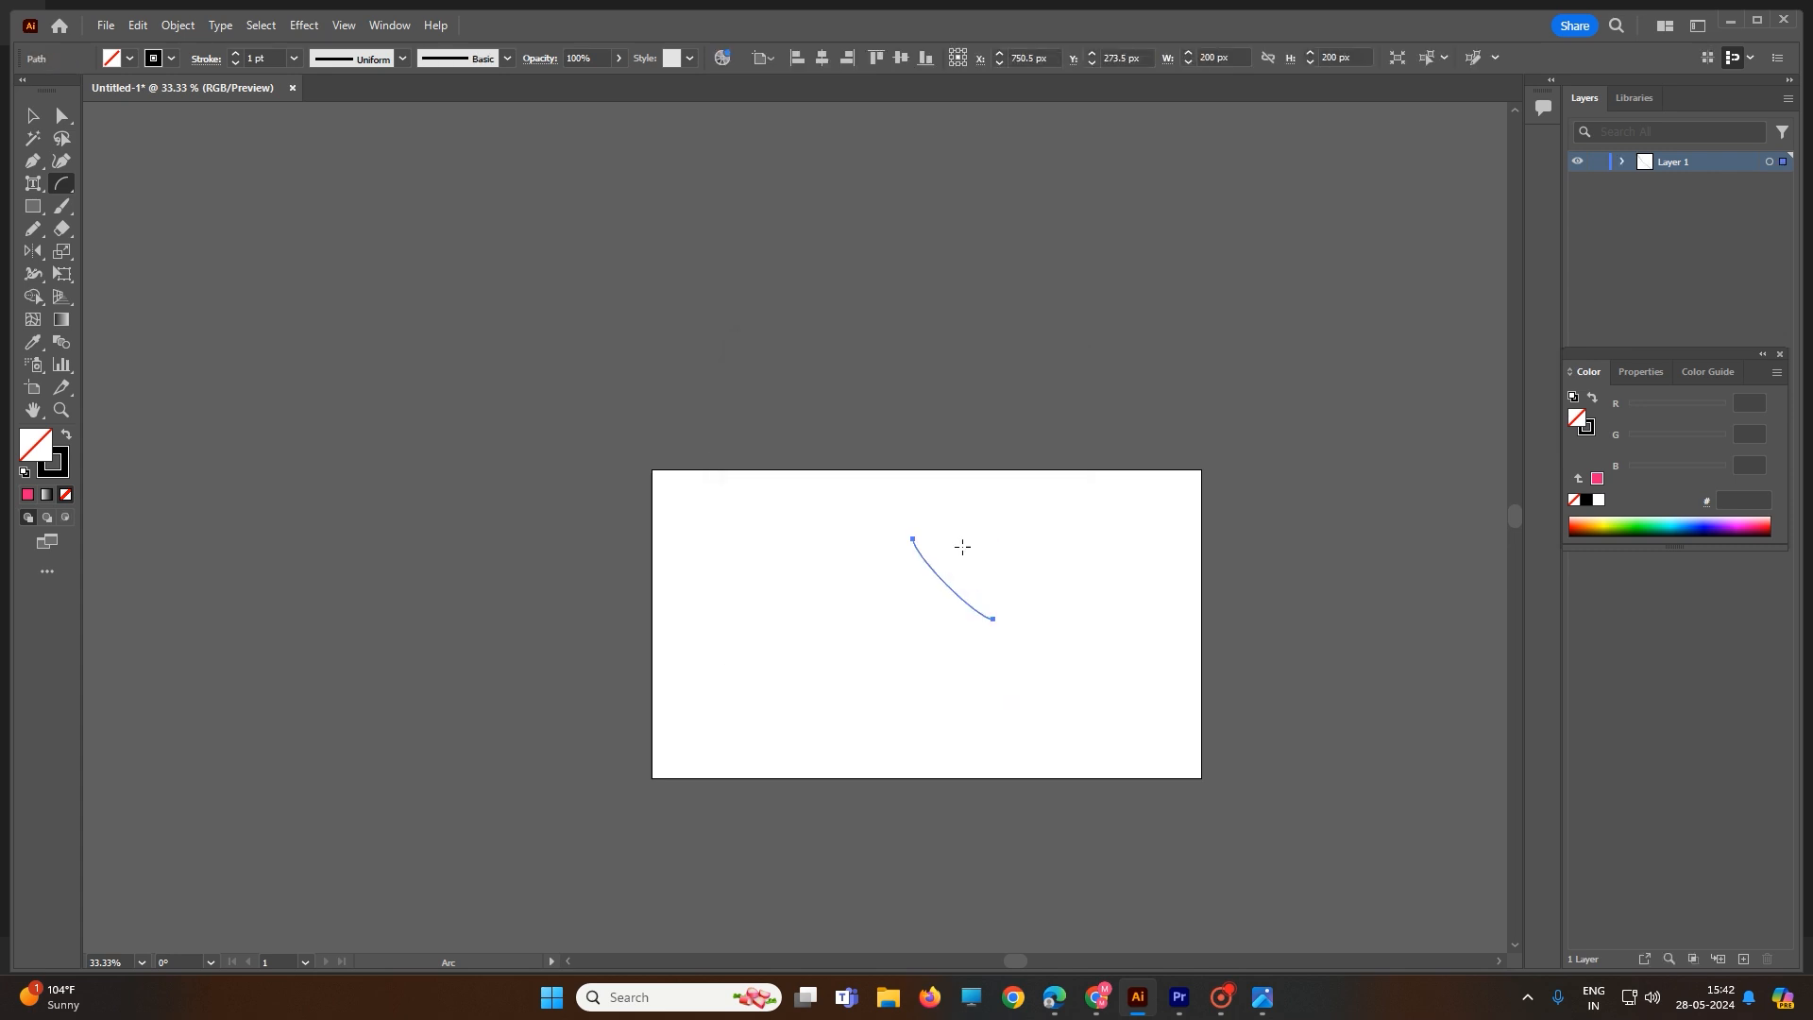
Draw an arc of about 194 by 183 px beside the first, and place a same-sized open arc based along the Y axis.
drag(938, 531, 1017, 605)
click(1044, 542)
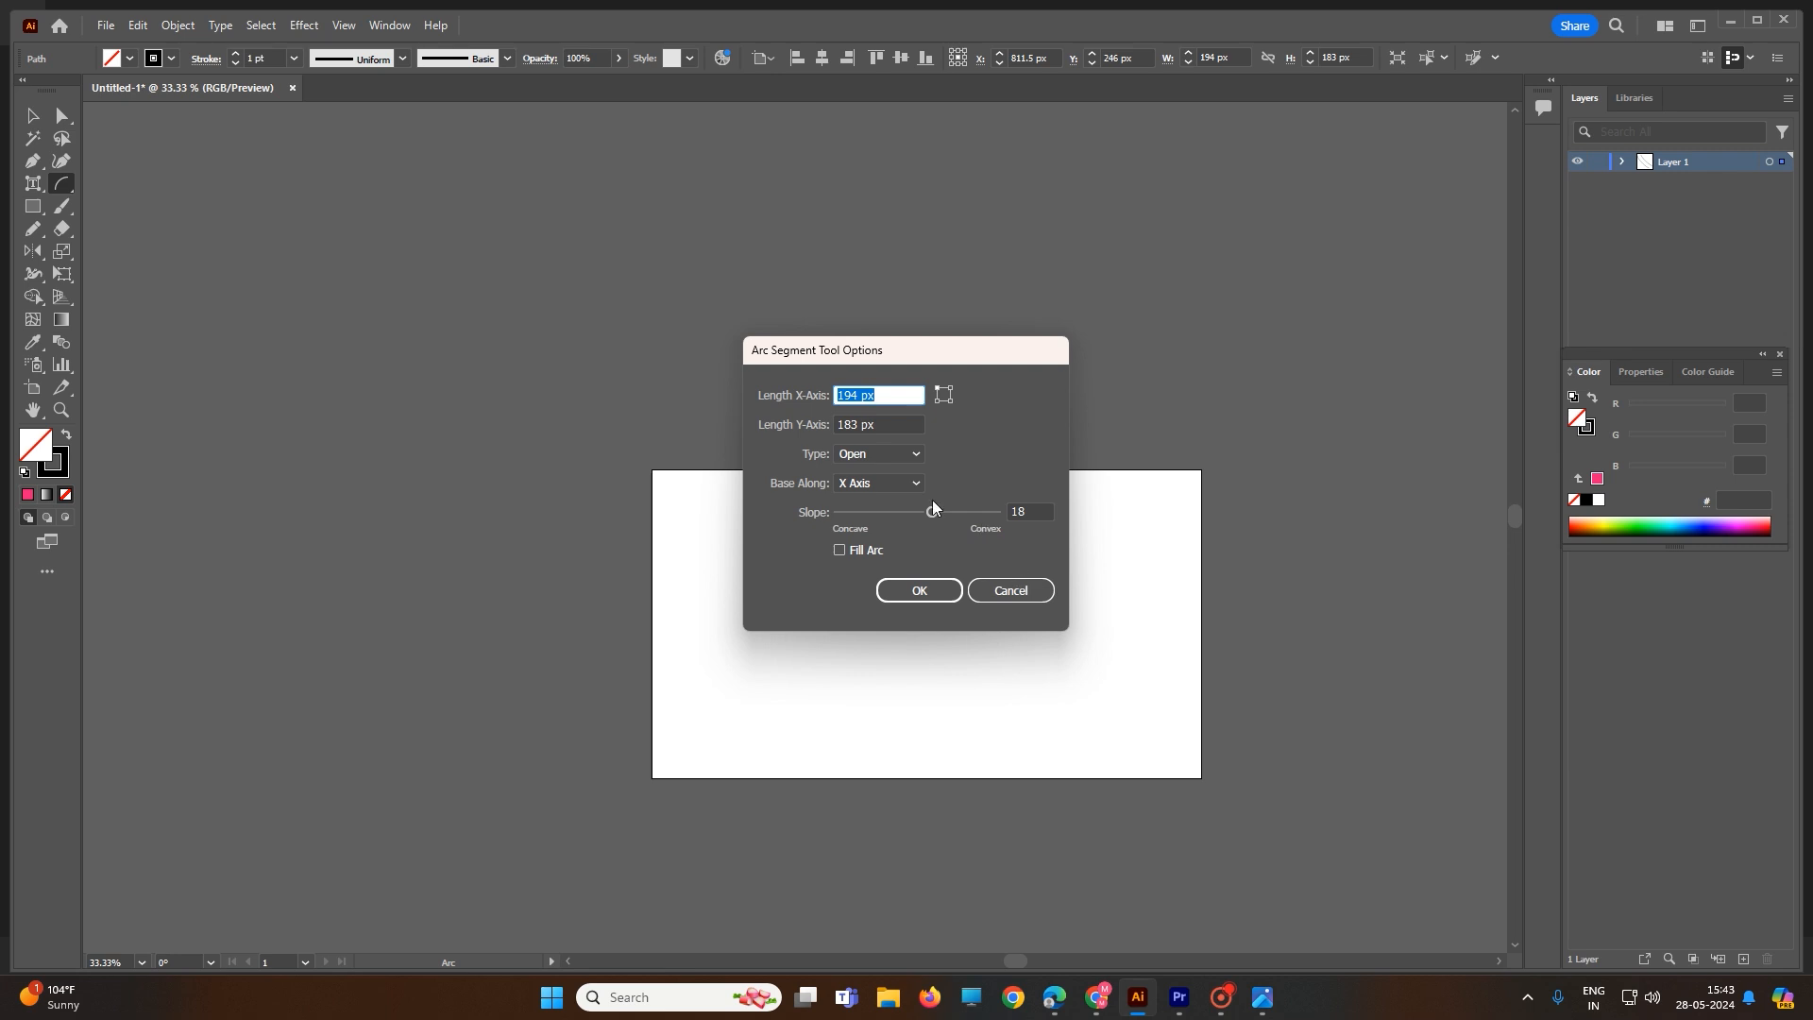
click(891, 480)
click(887, 510)
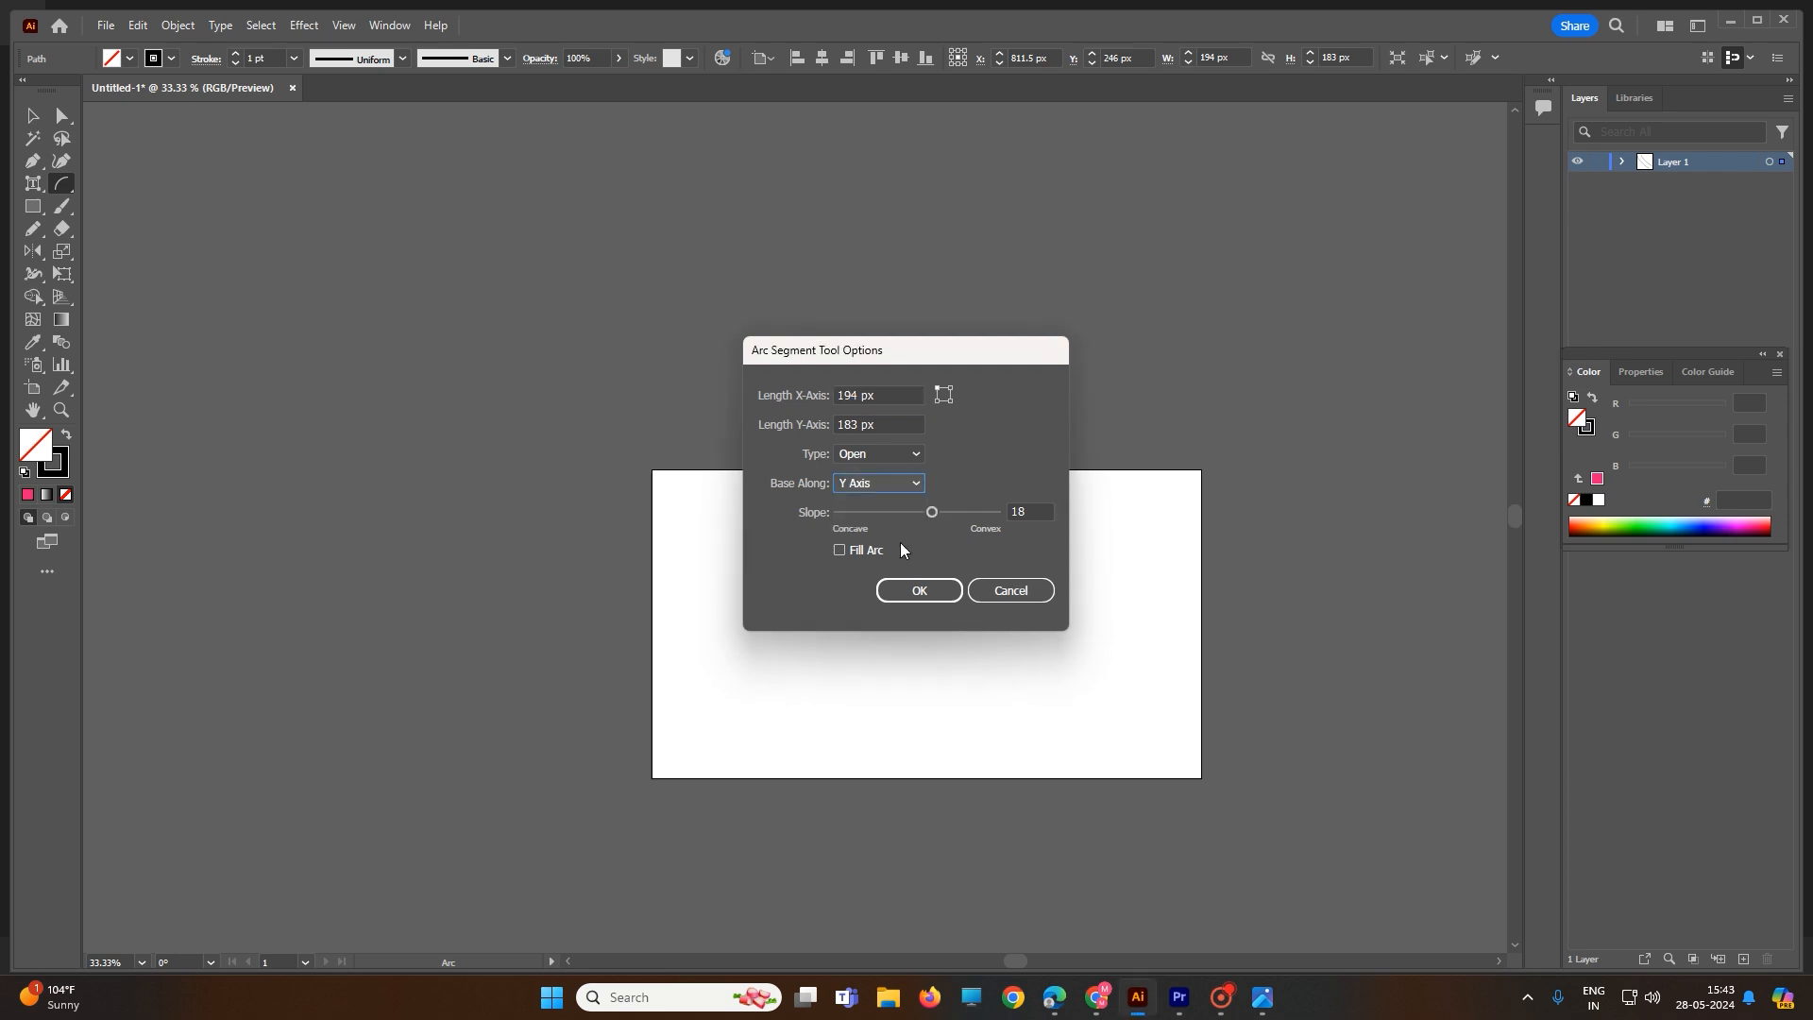
click(928, 590)
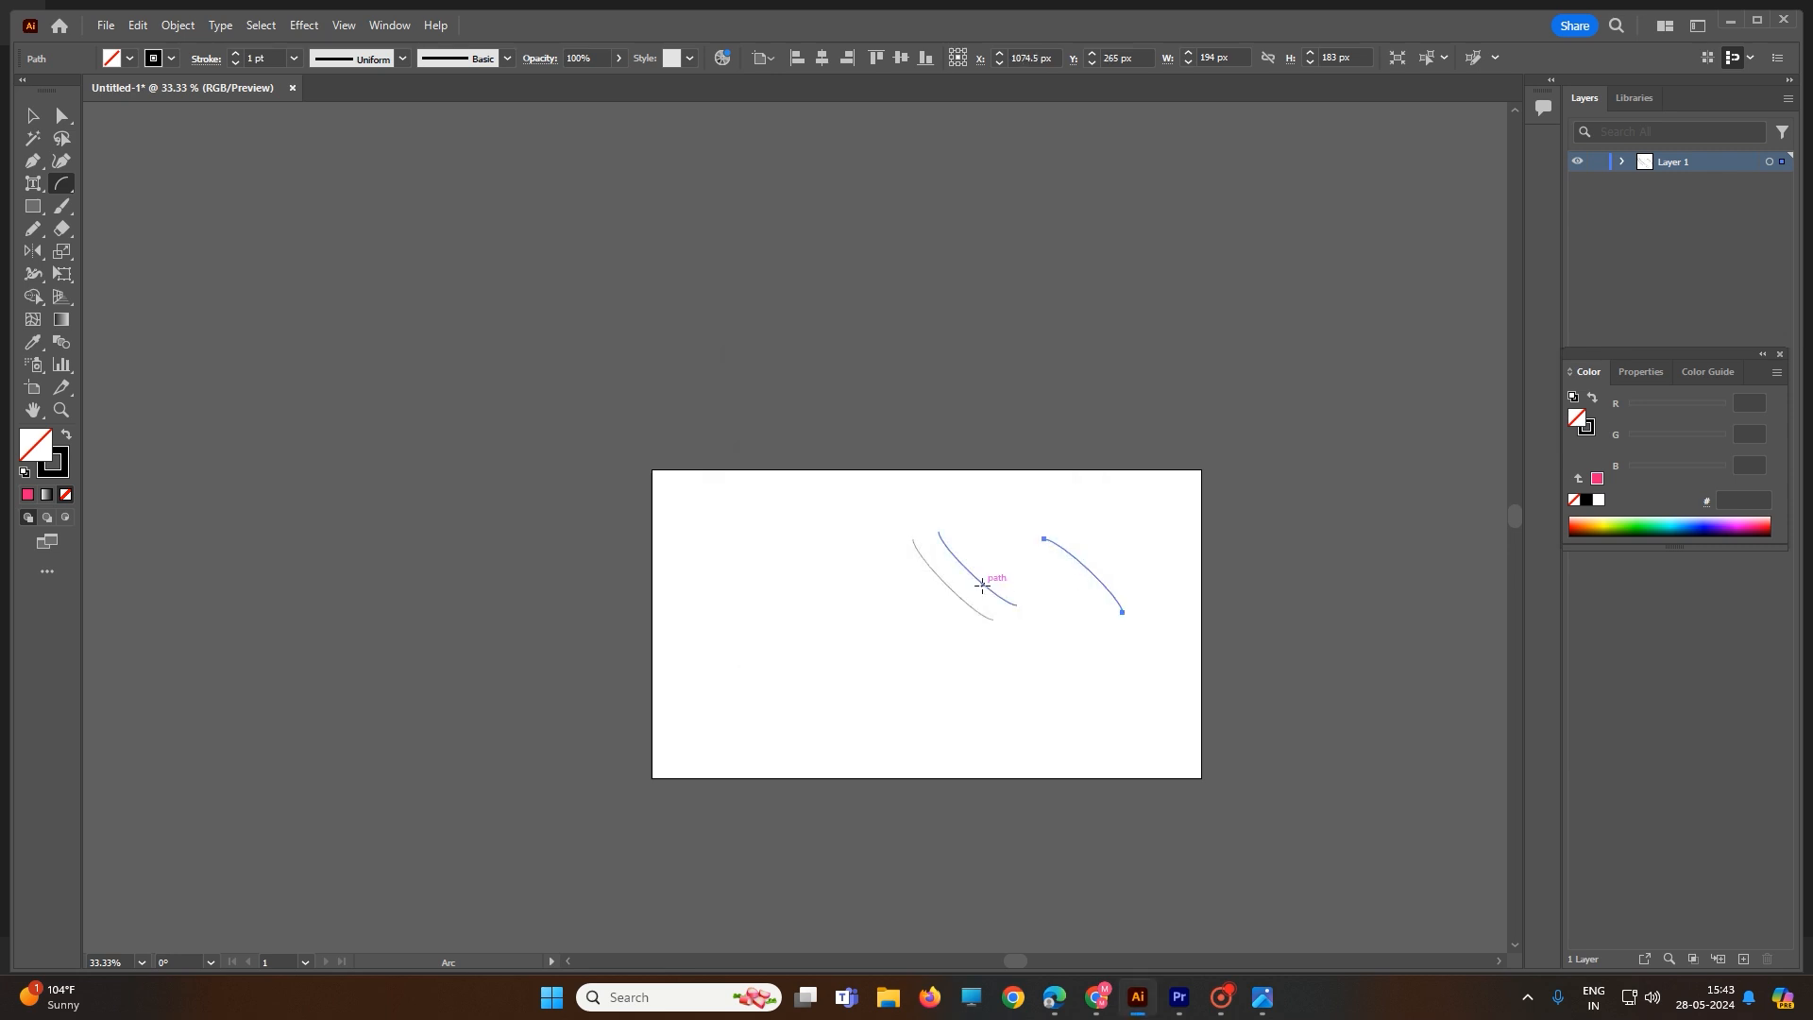
Move the middle arc onto the Y-axis arc so their ends meet in a leaf outline, and delete the leftover 200 px arc.
click(37, 126)
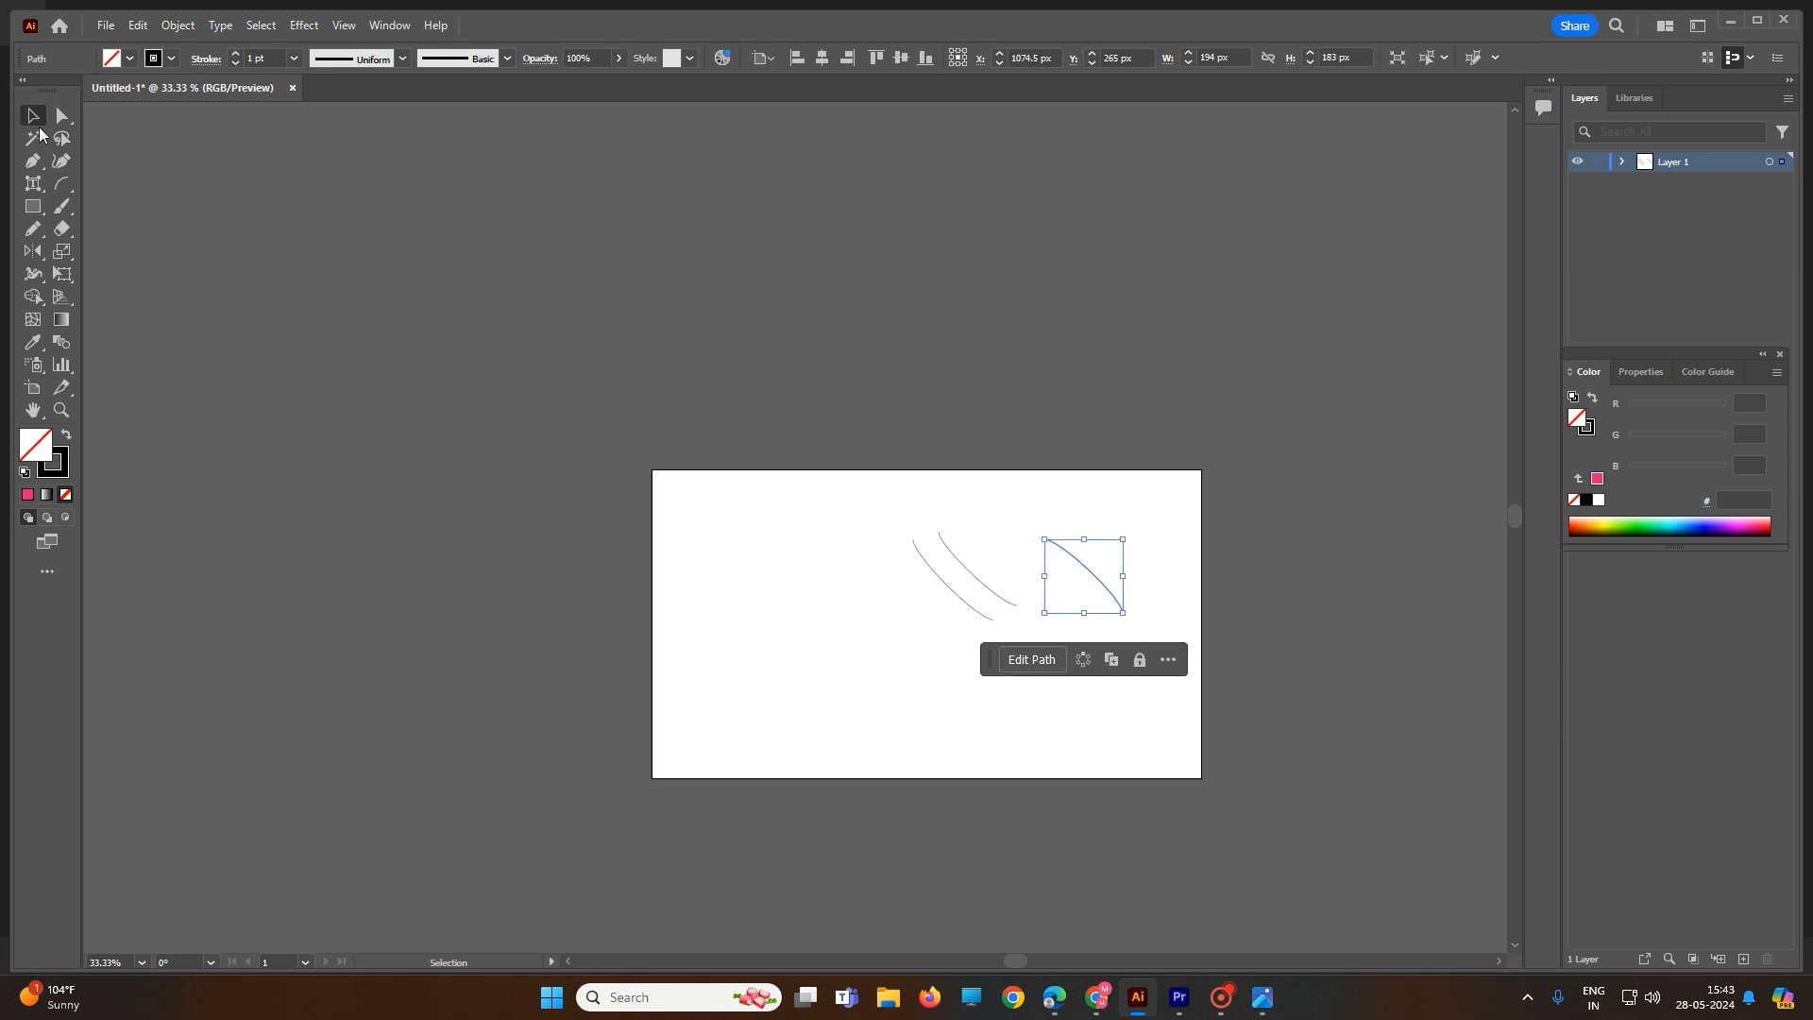
drag(984, 586, 1090, 589)
drag(814, 485, 1028, 701)
key(Delete)
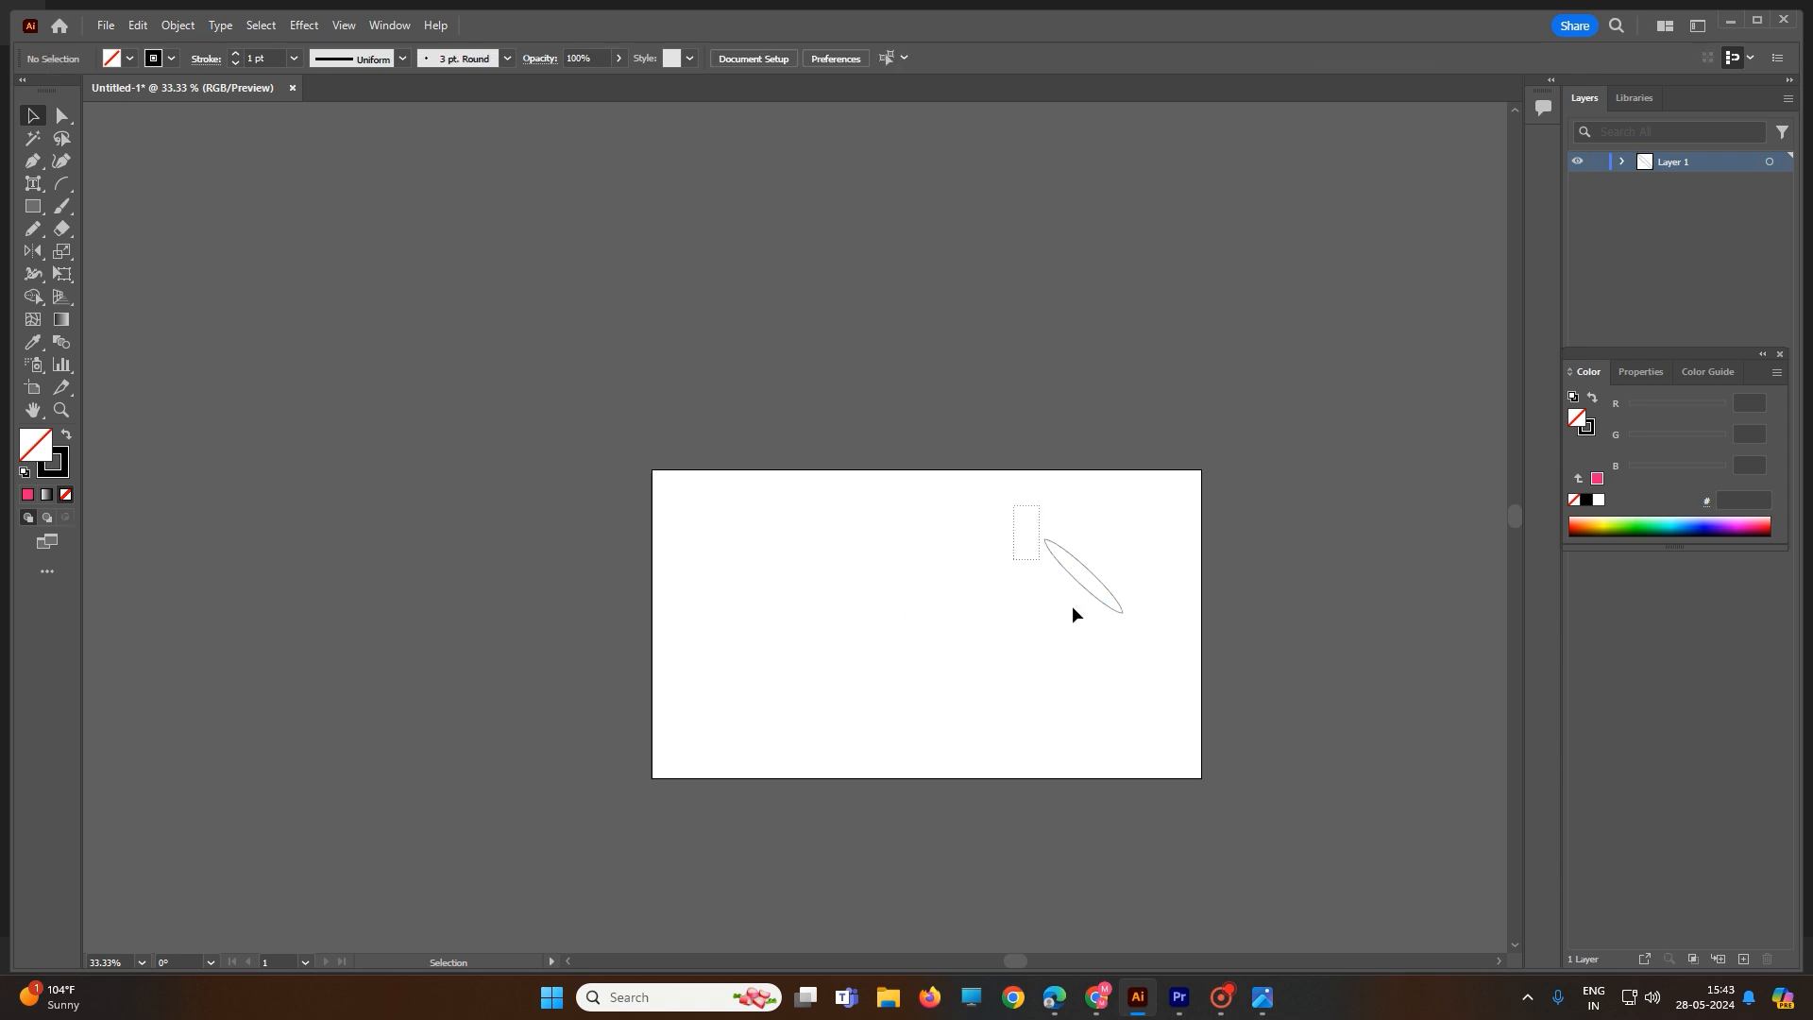
Join the two facing arcs into a single closed leaf-shaped path and deselect it.
drag(1073, 612, 1163, 706)
key(a)
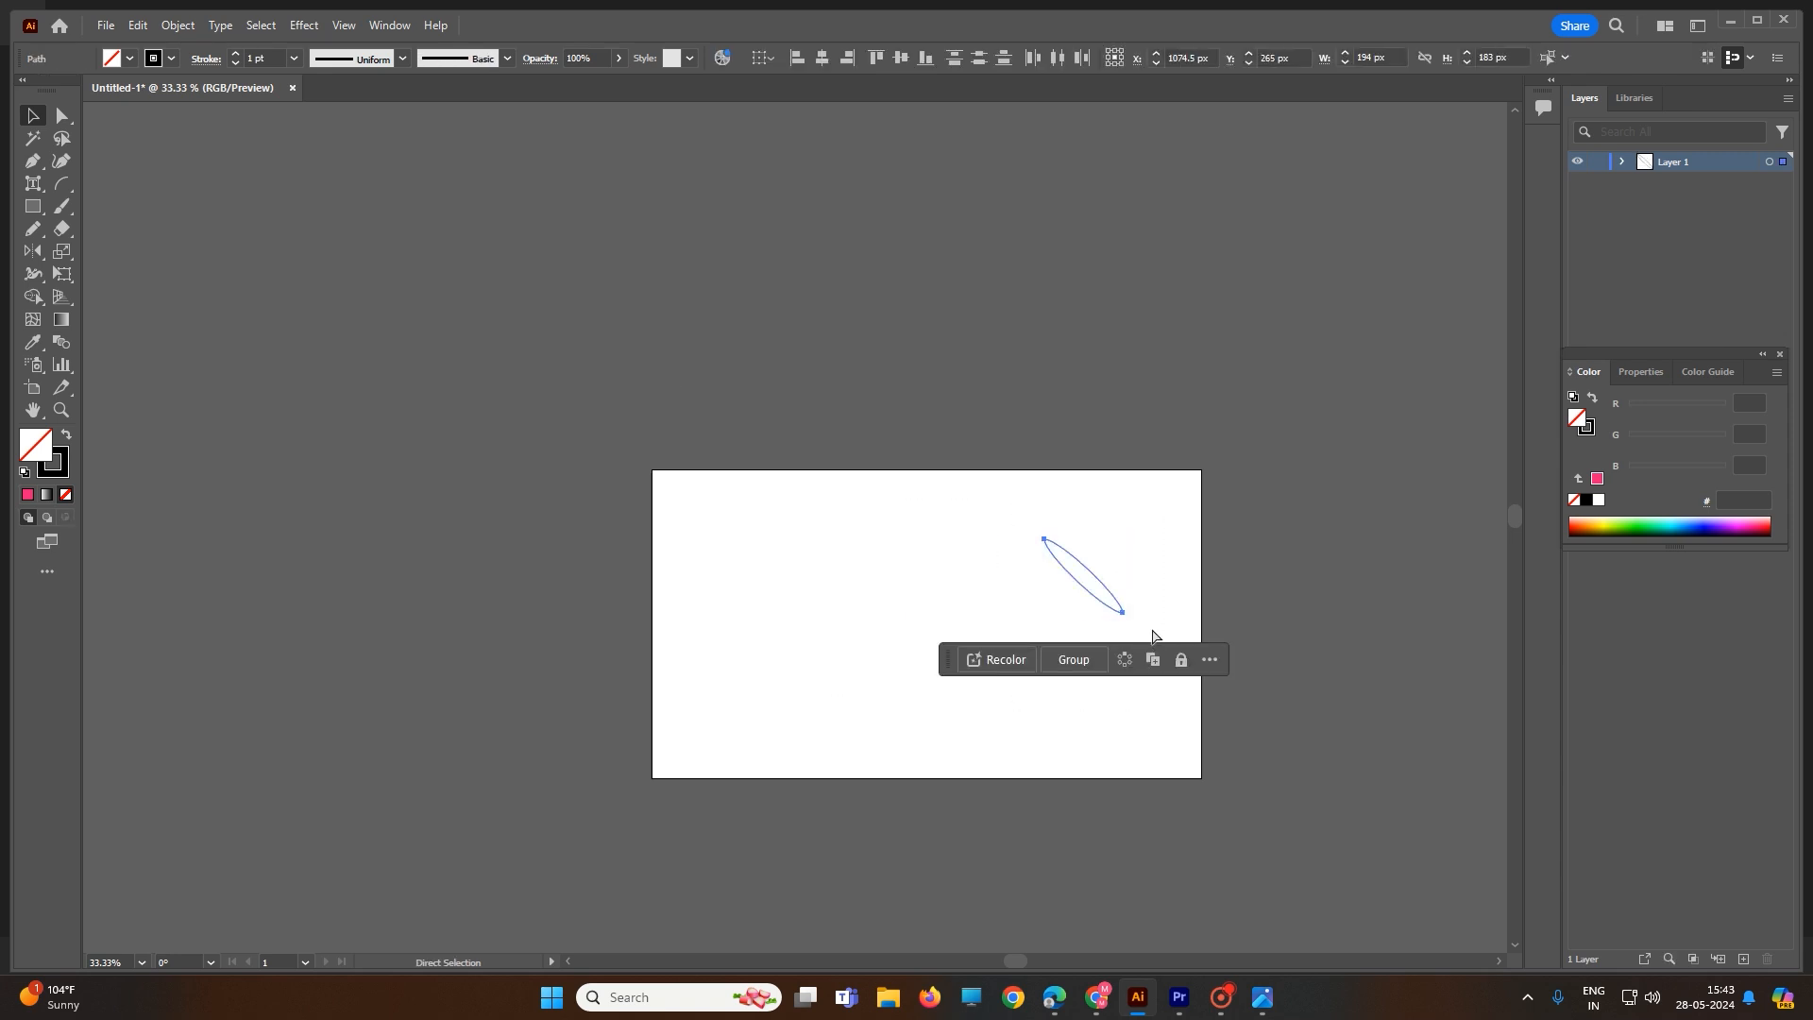
key(v)
click(1166, 629)
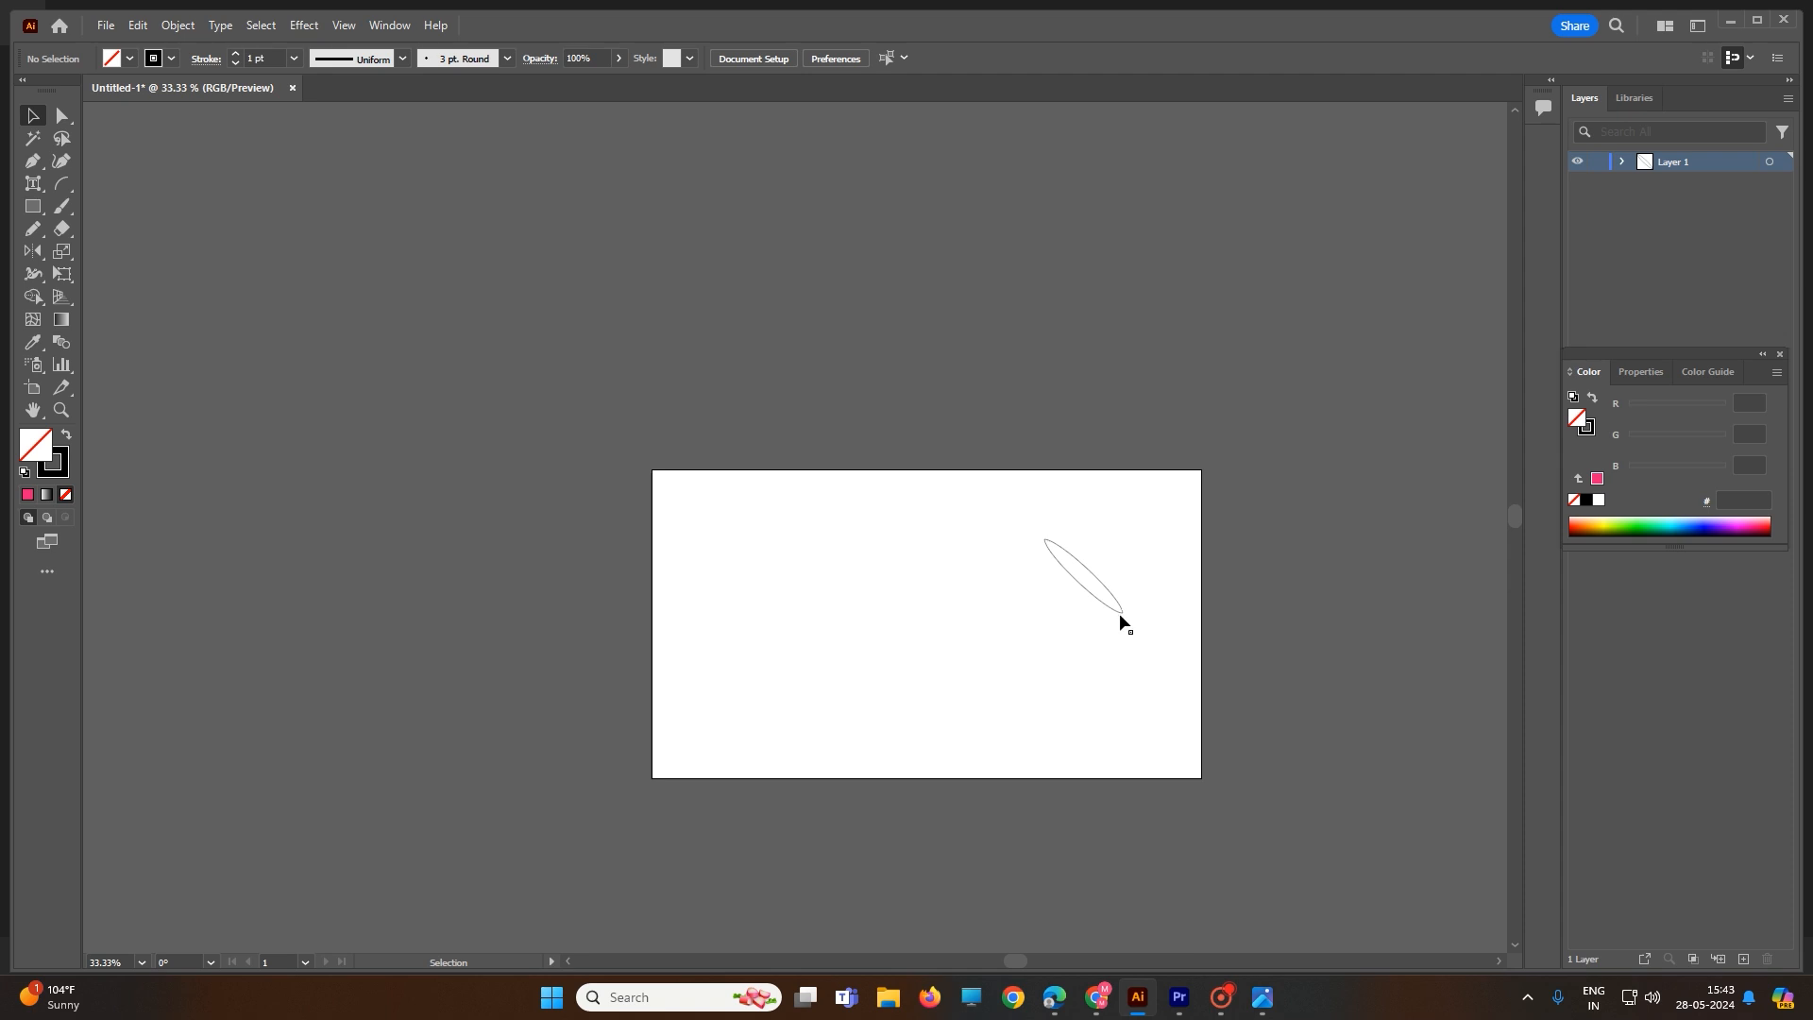
Move the leaf shape to the upper middle of the artboard and rotate it upright.
drag(1113, 612, 902, 574)
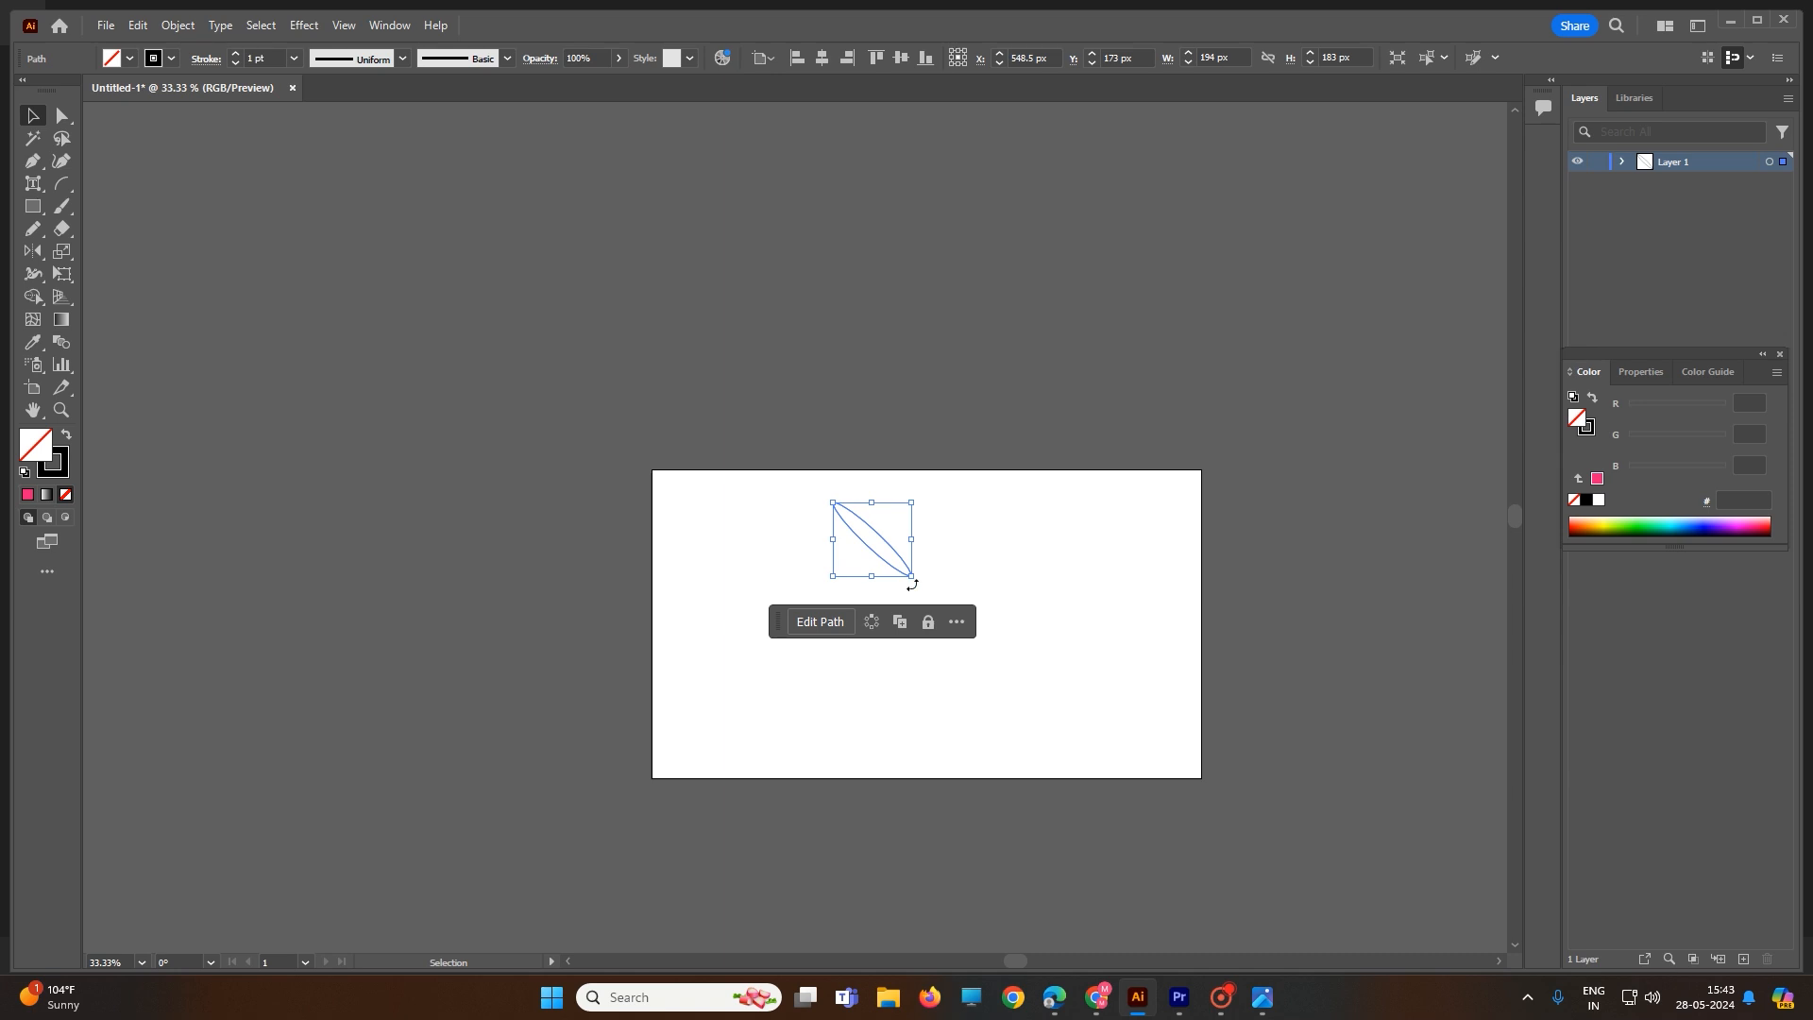
drag(915, 580, 870, 613)
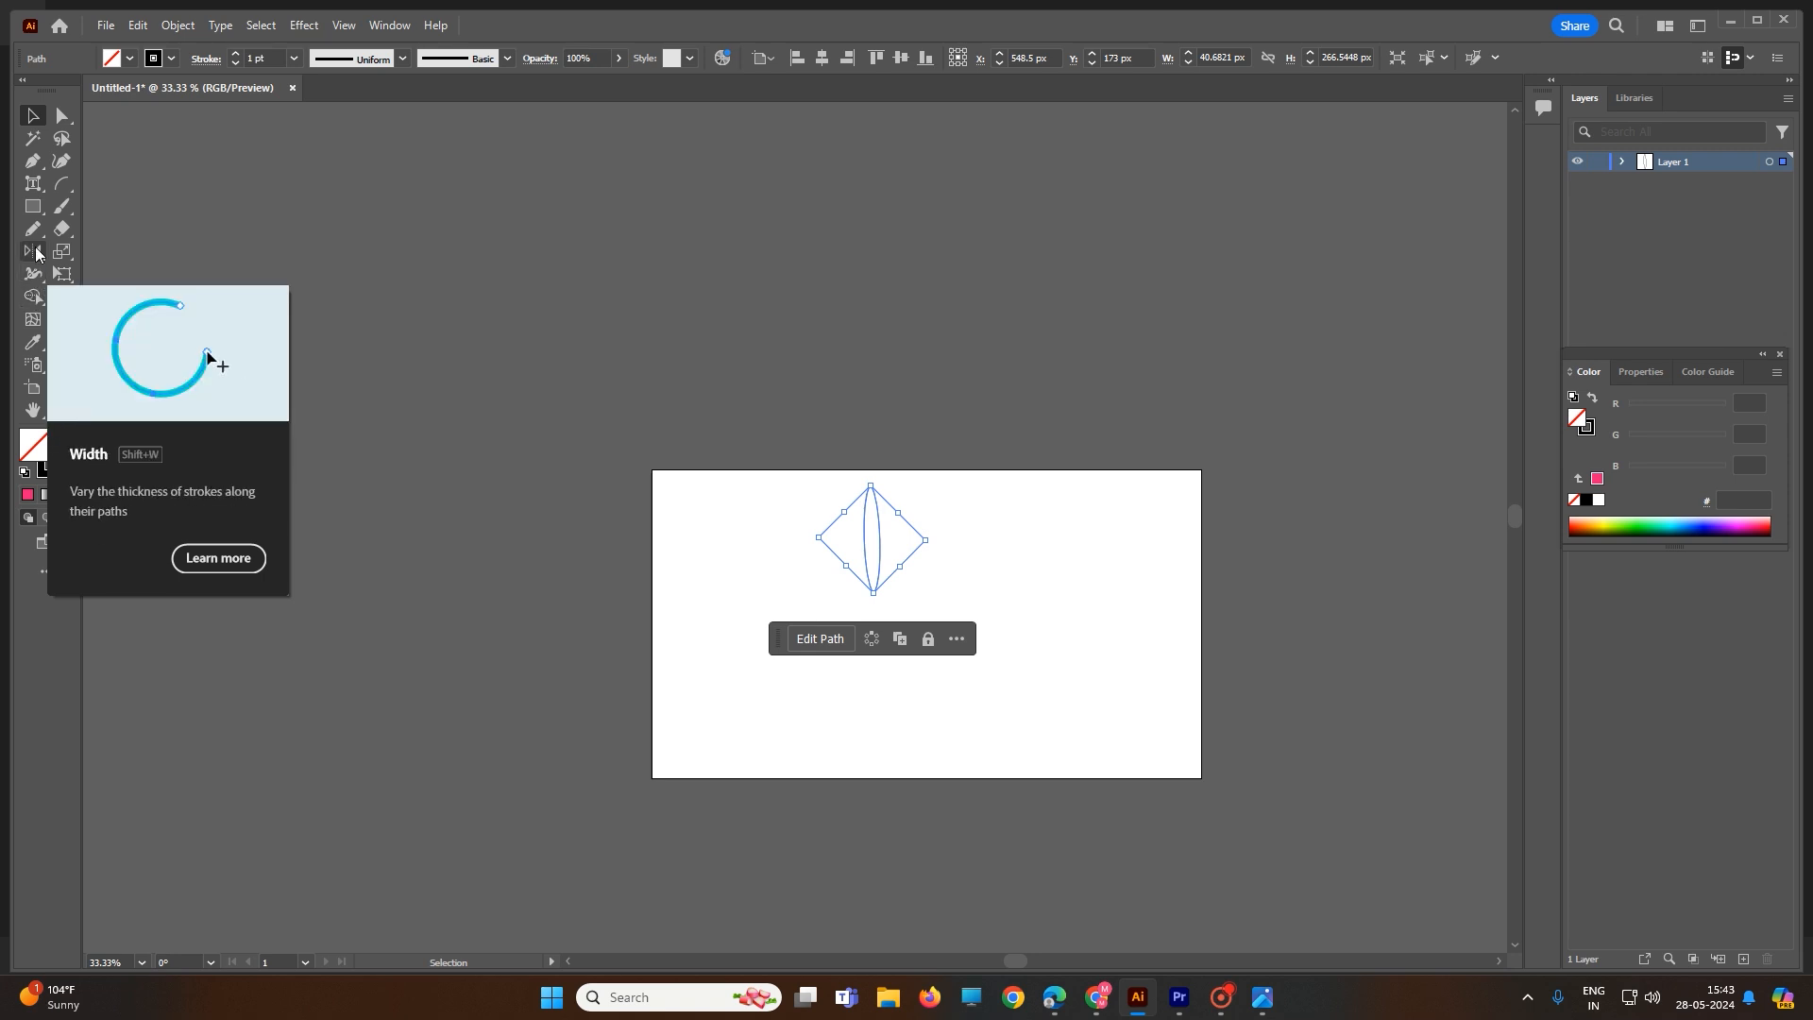
right_click(32, 298)
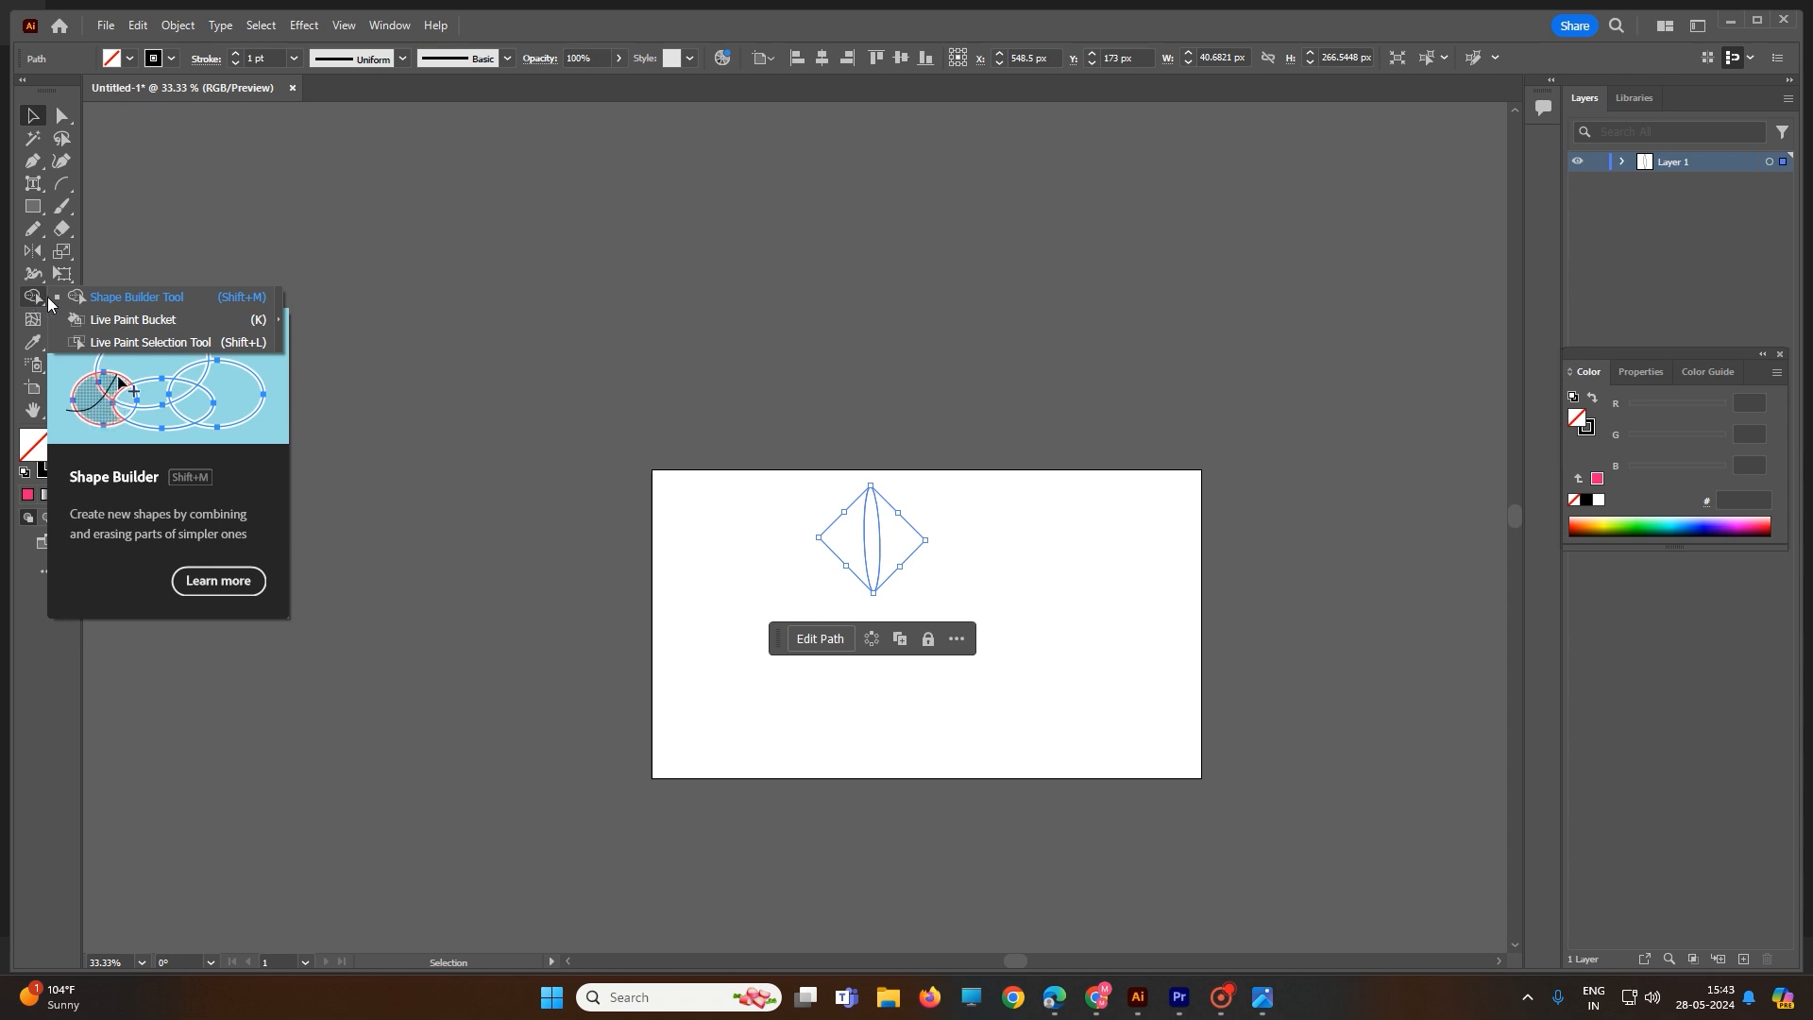
click(112, 297)
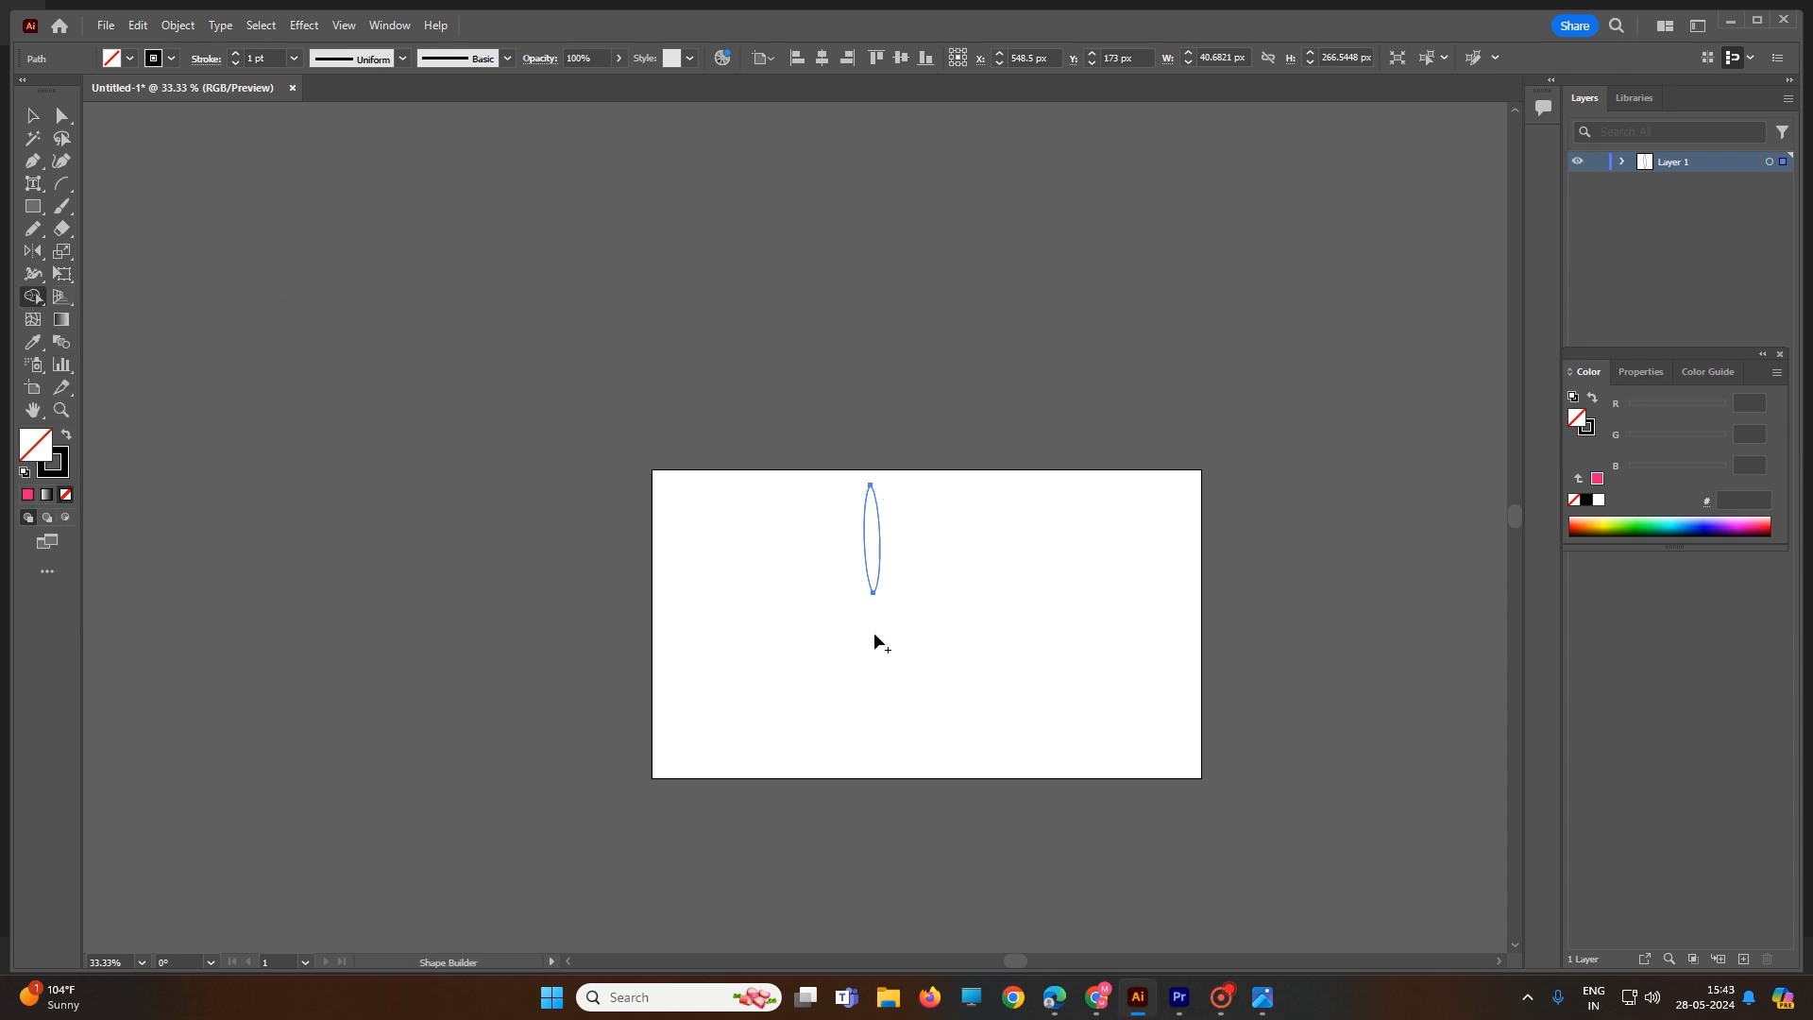
Create a rotated copy of the upright petal with the Rotate tool, pivoting clockwise about a point just below its lower end.
right_click(38, 252)
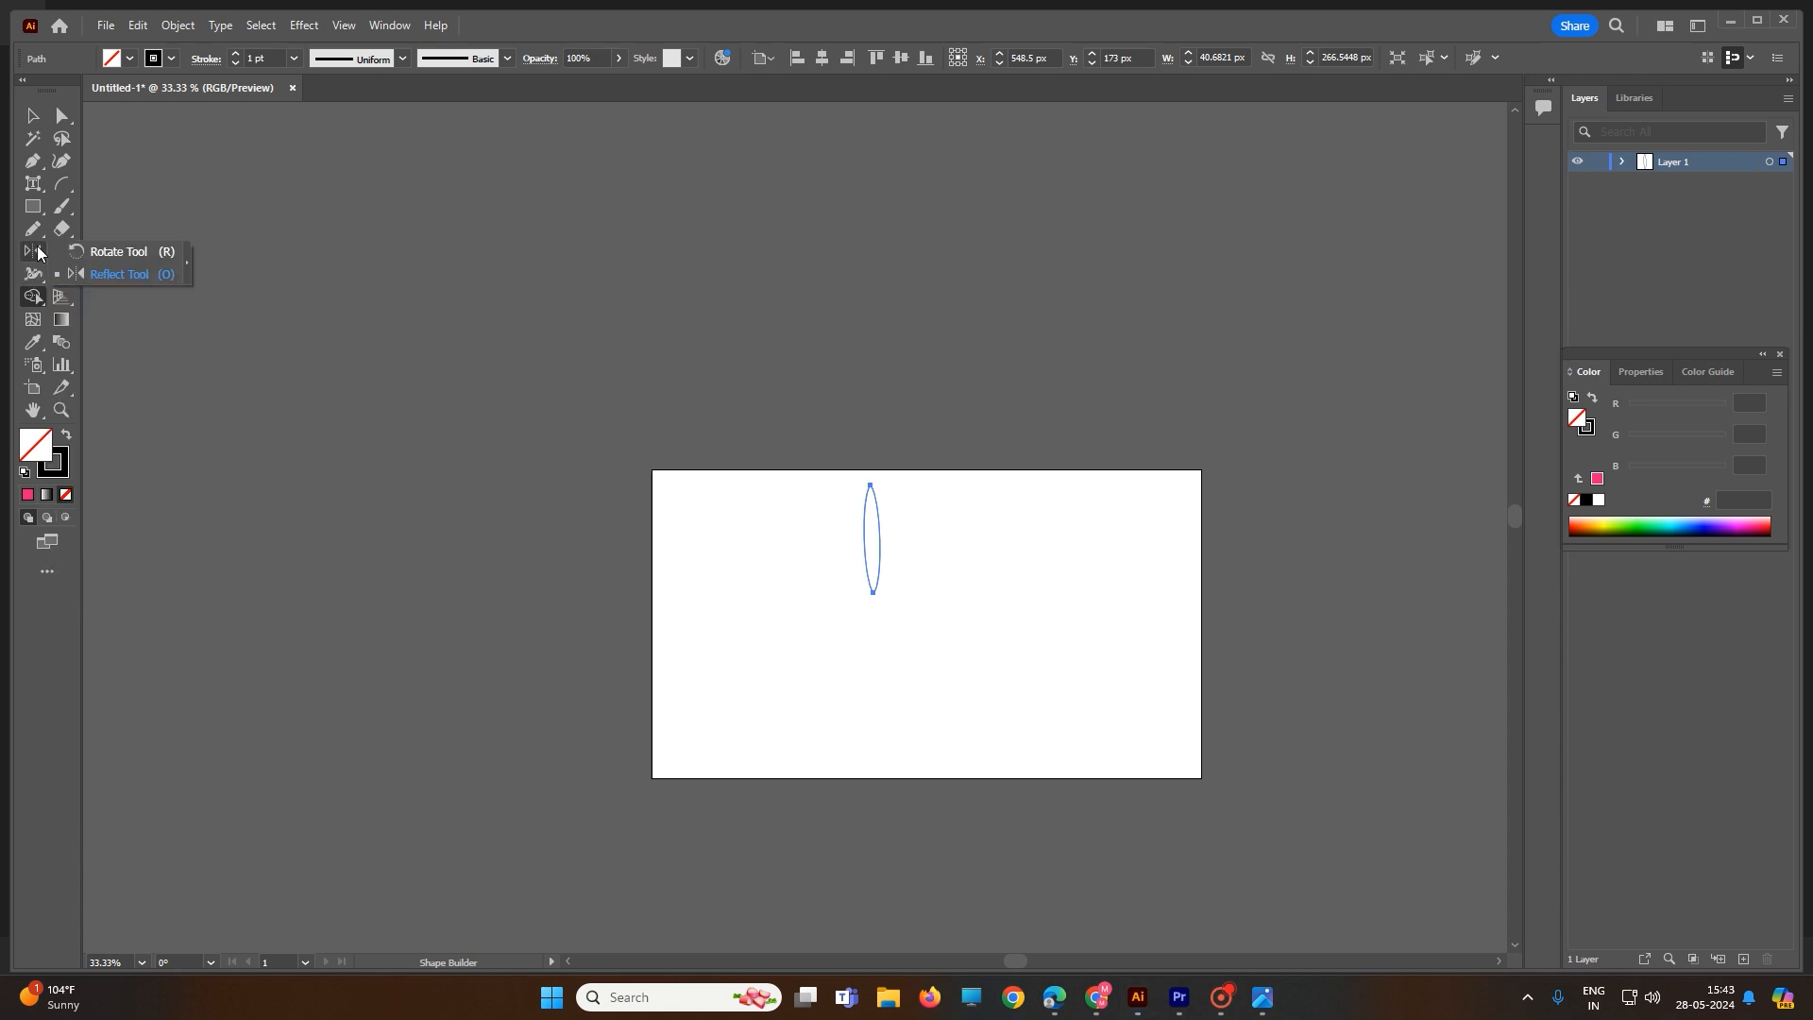
click(116, 251)
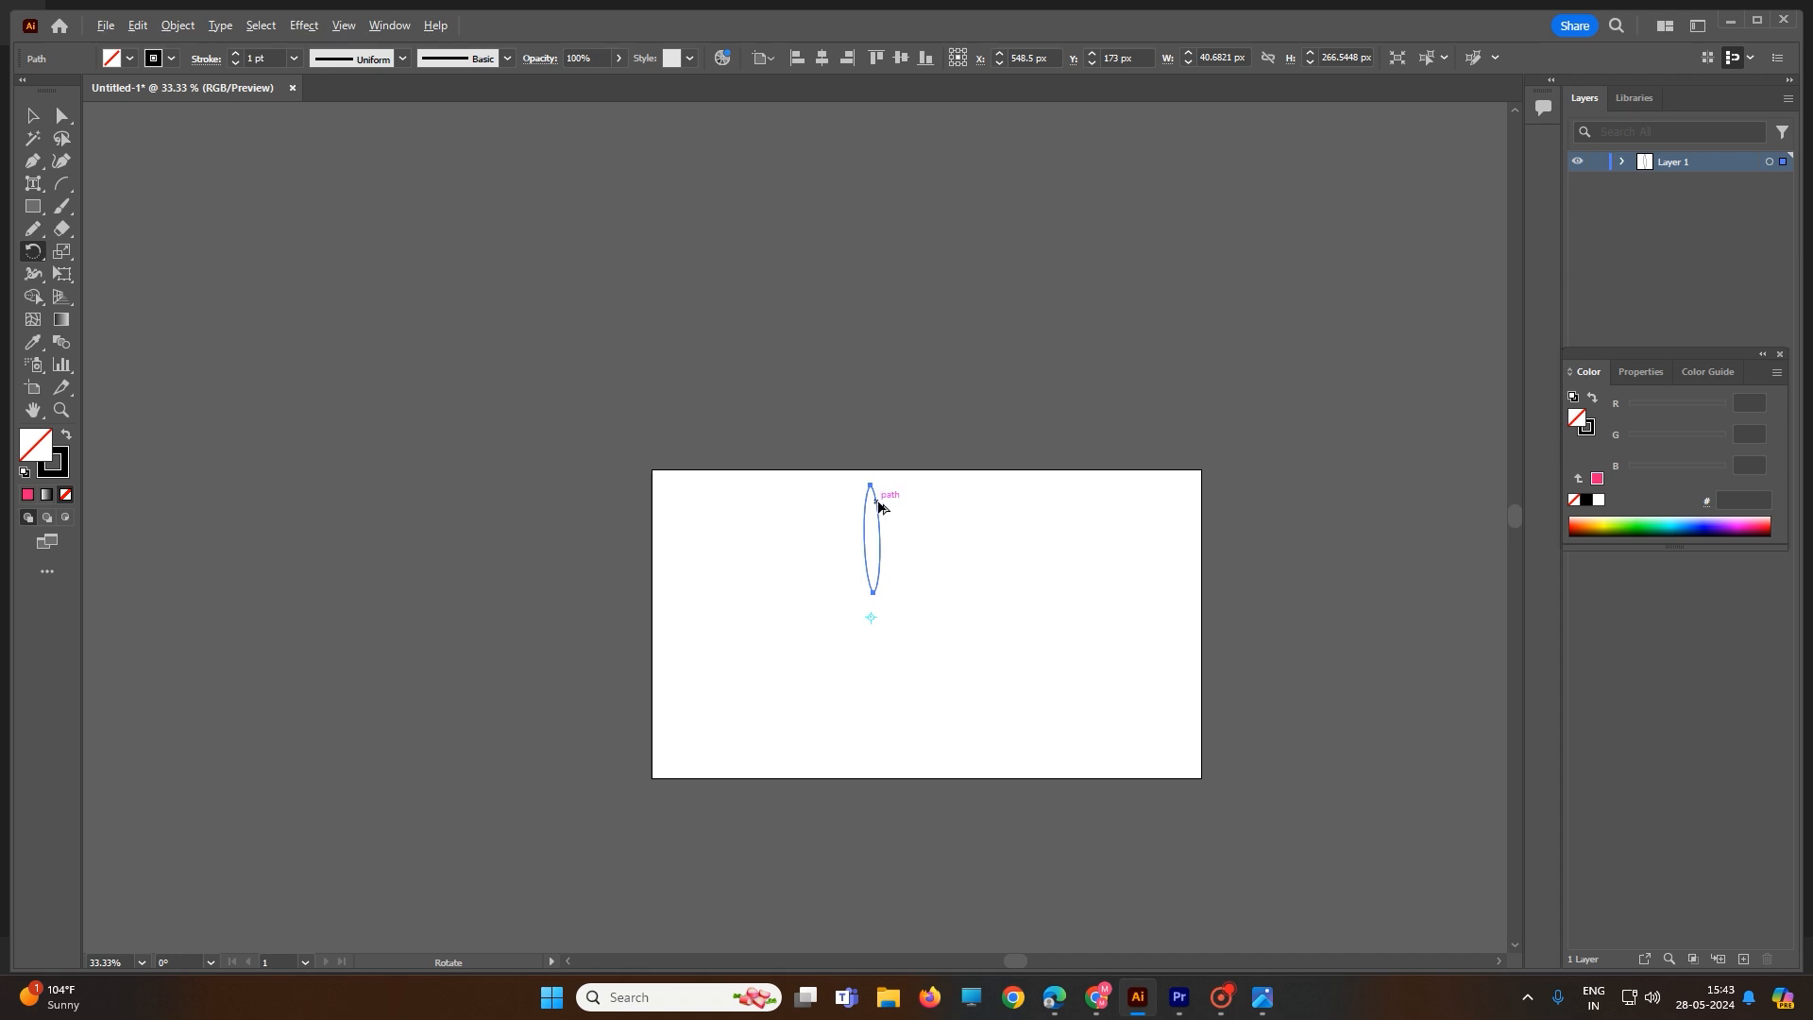
drag(883, 508, 921, 542)
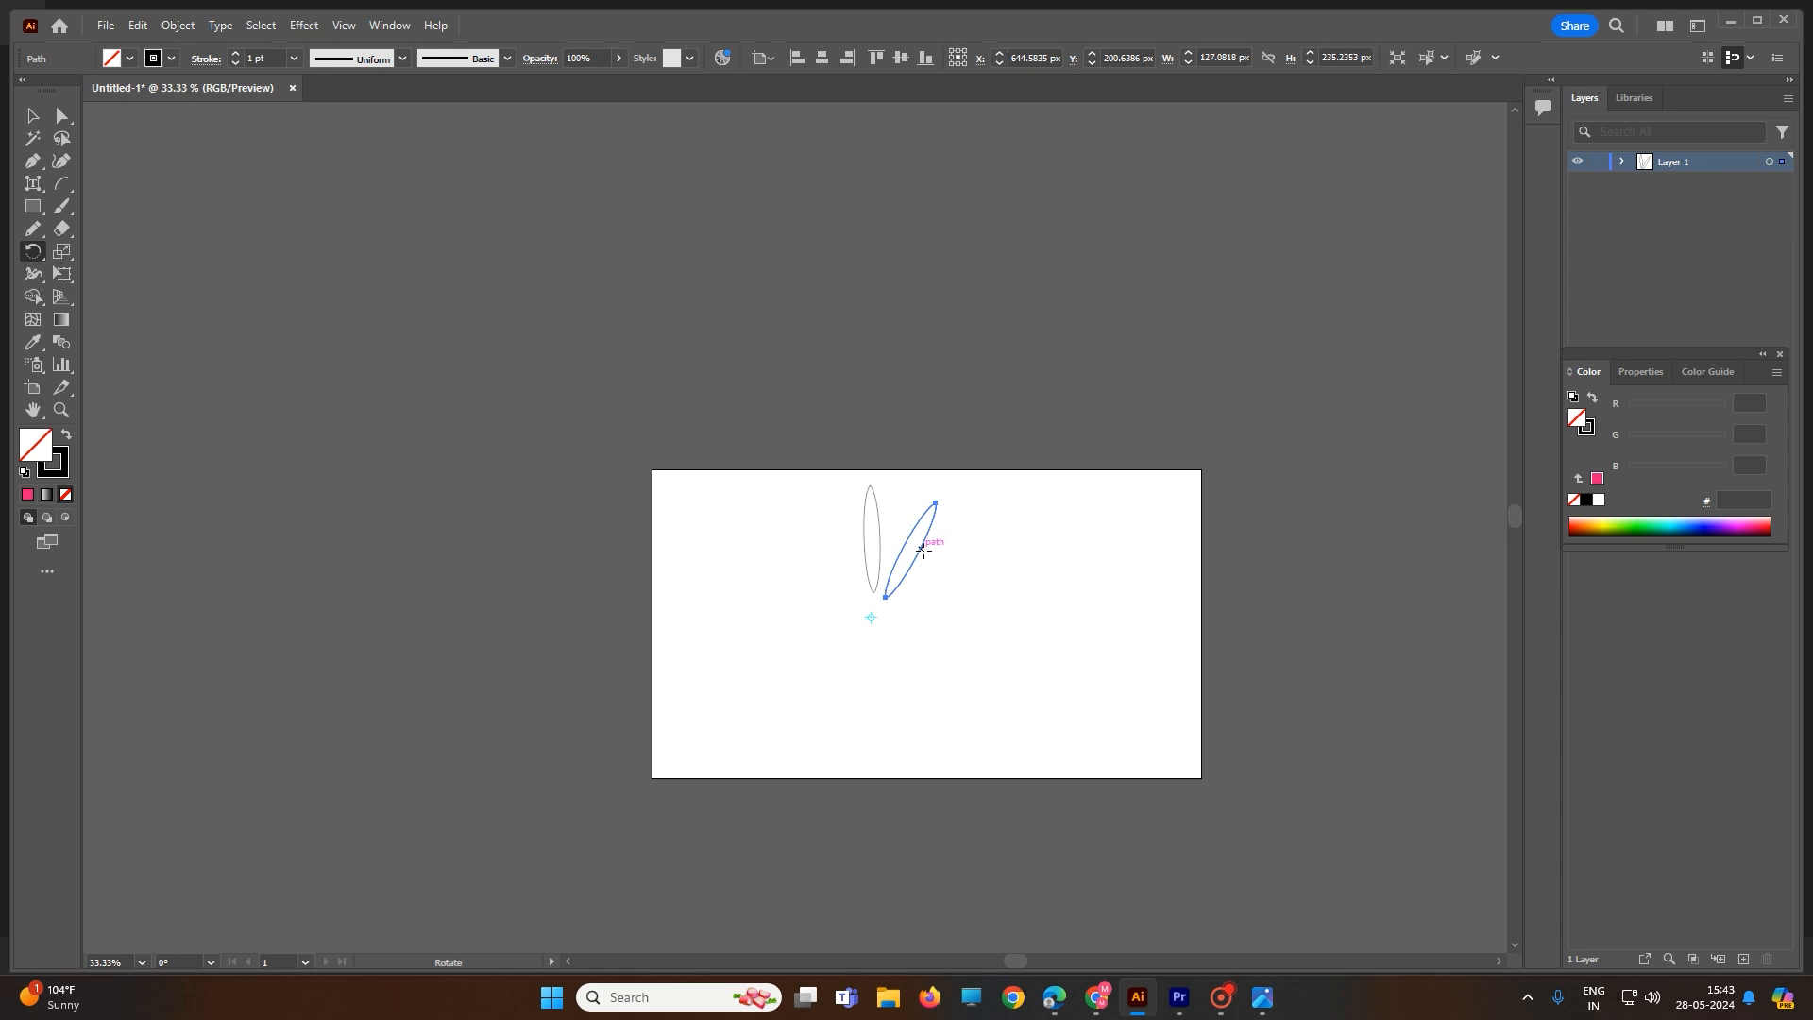
Repeat the rotated petal copy around the pivot until twelve petals form a complete flower.
key(ctrl+d)
key(ctrl+d)
key(ctrl+d)
key(ctrl+d)
key(ctrl+d)
key(ctrl+d)
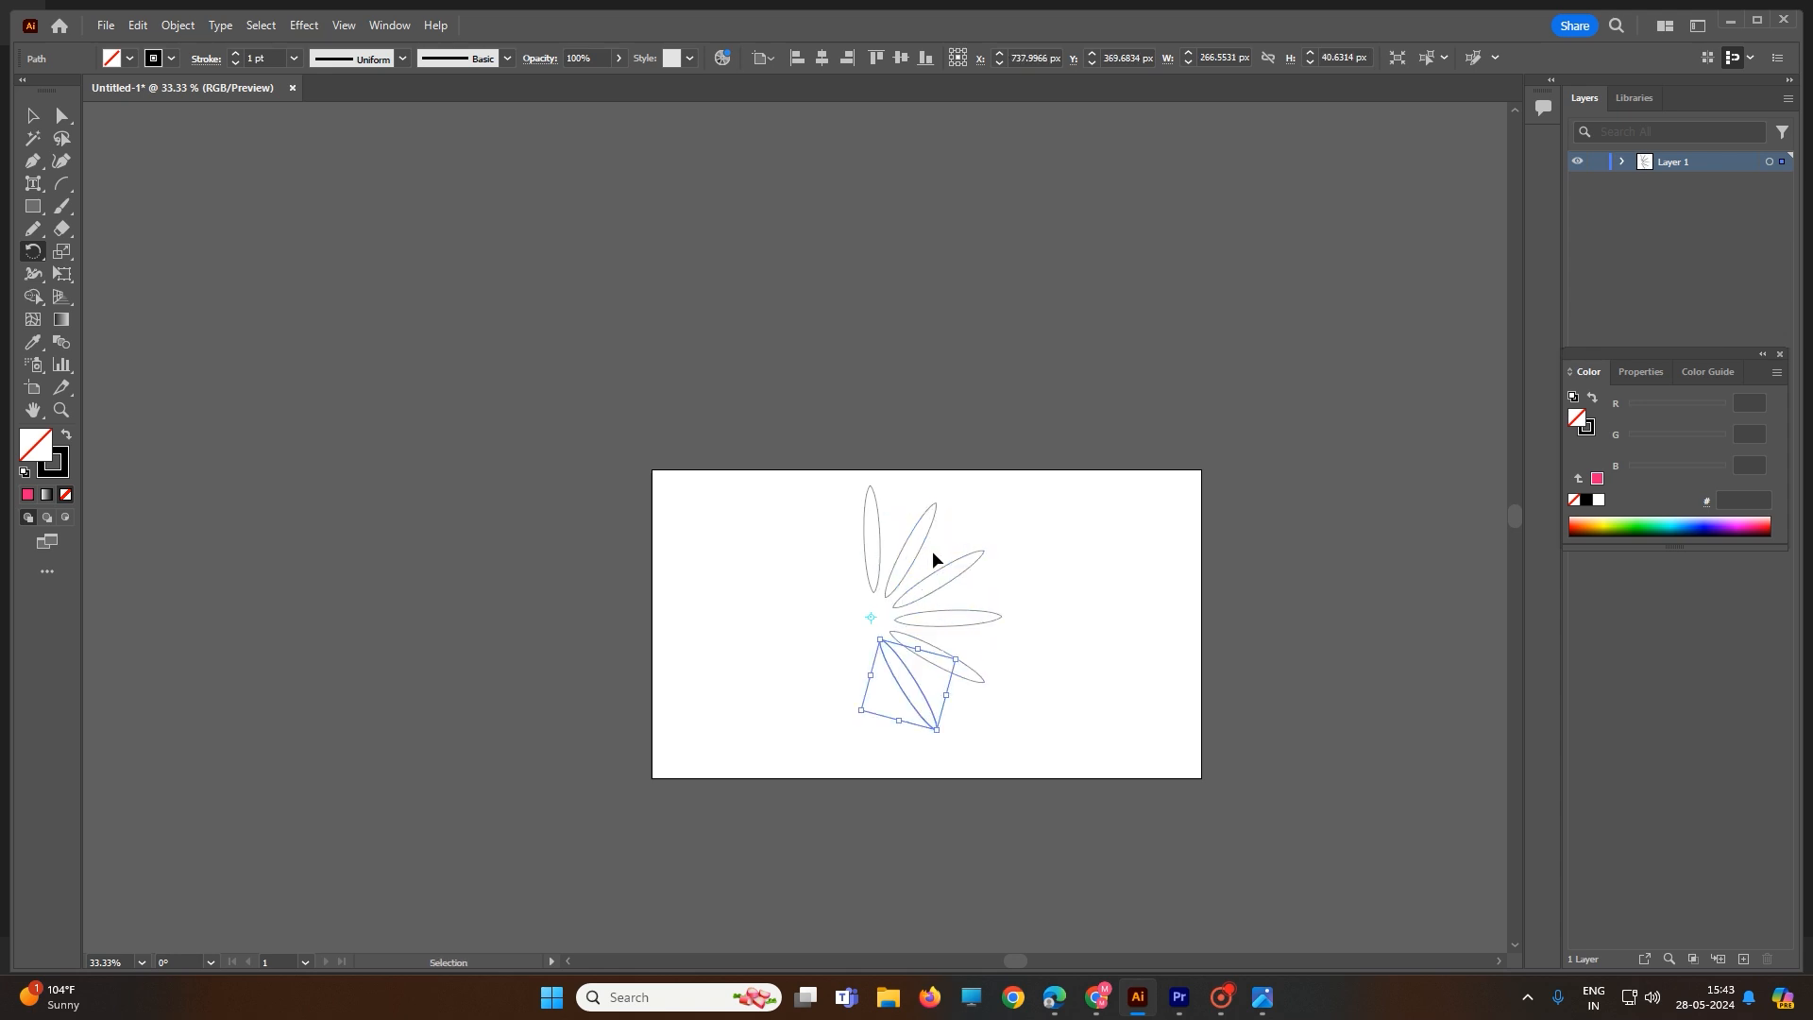
key(ctrl+d)
key(ctrl+d)
key(ctrl+d)
key(ctrl+d)
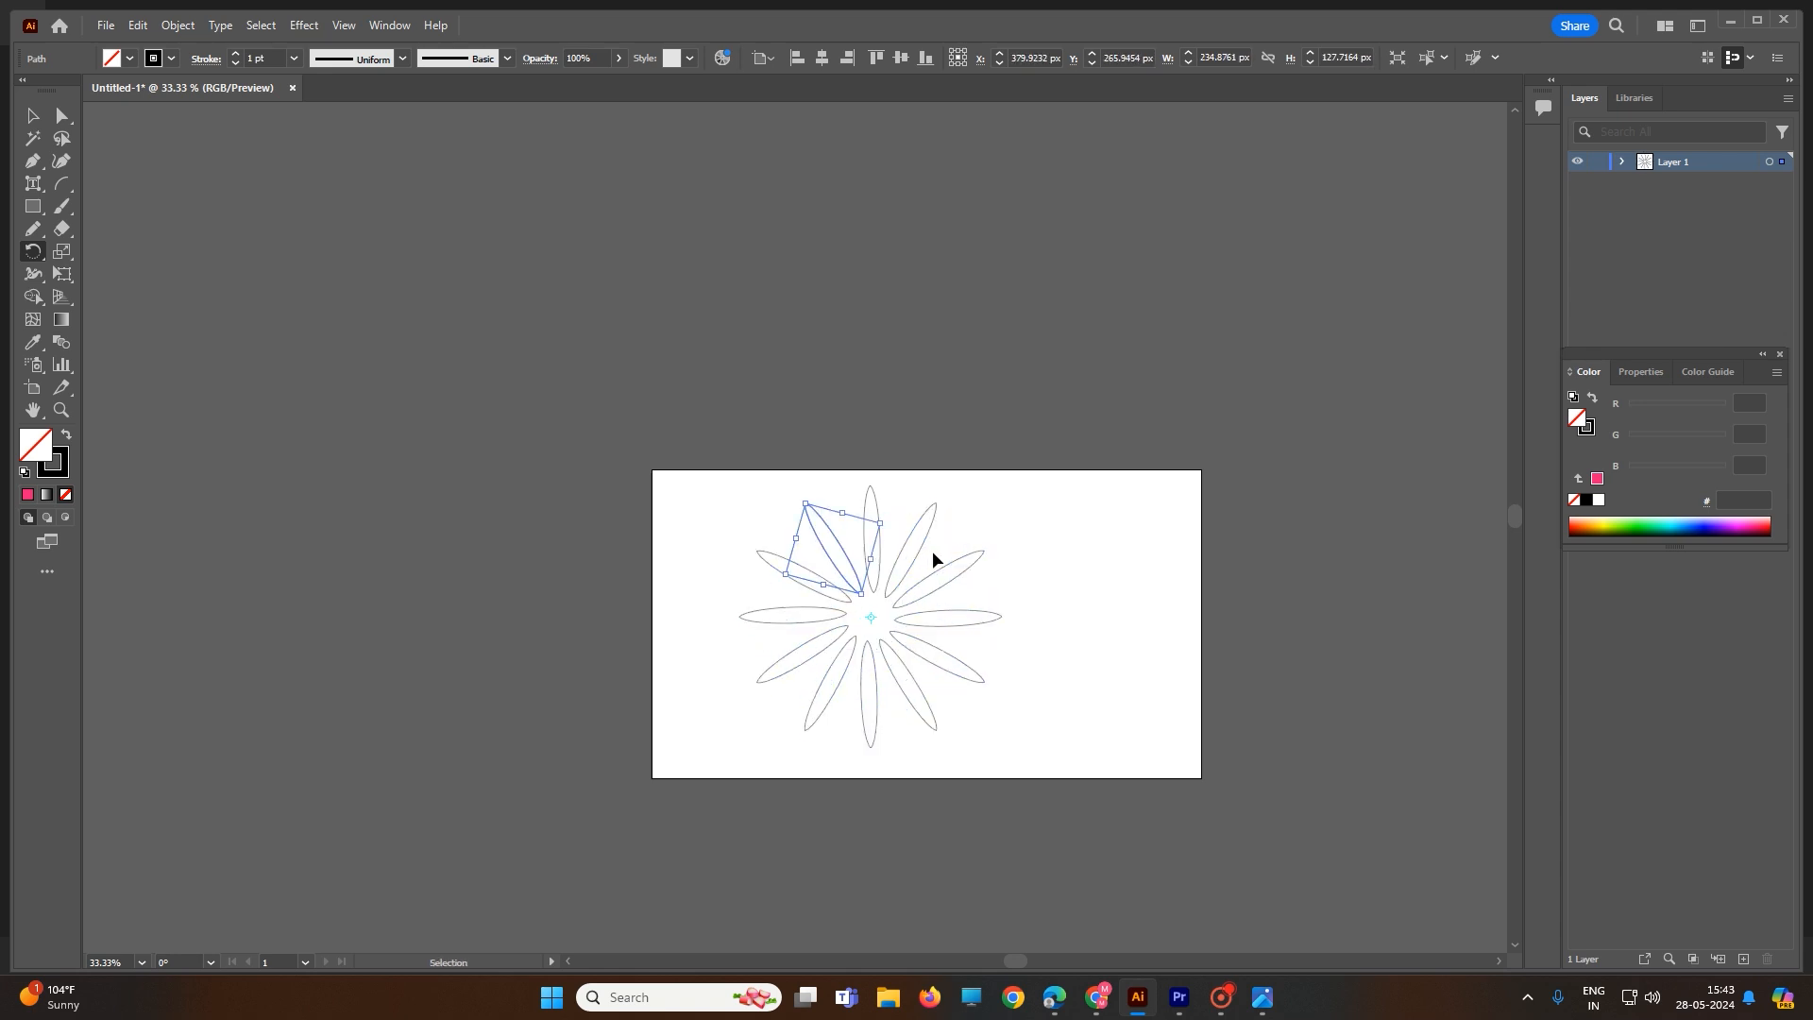
Select all the petals and scale the flower down proportionally to about 145 by 145 px.
click(32, 116)
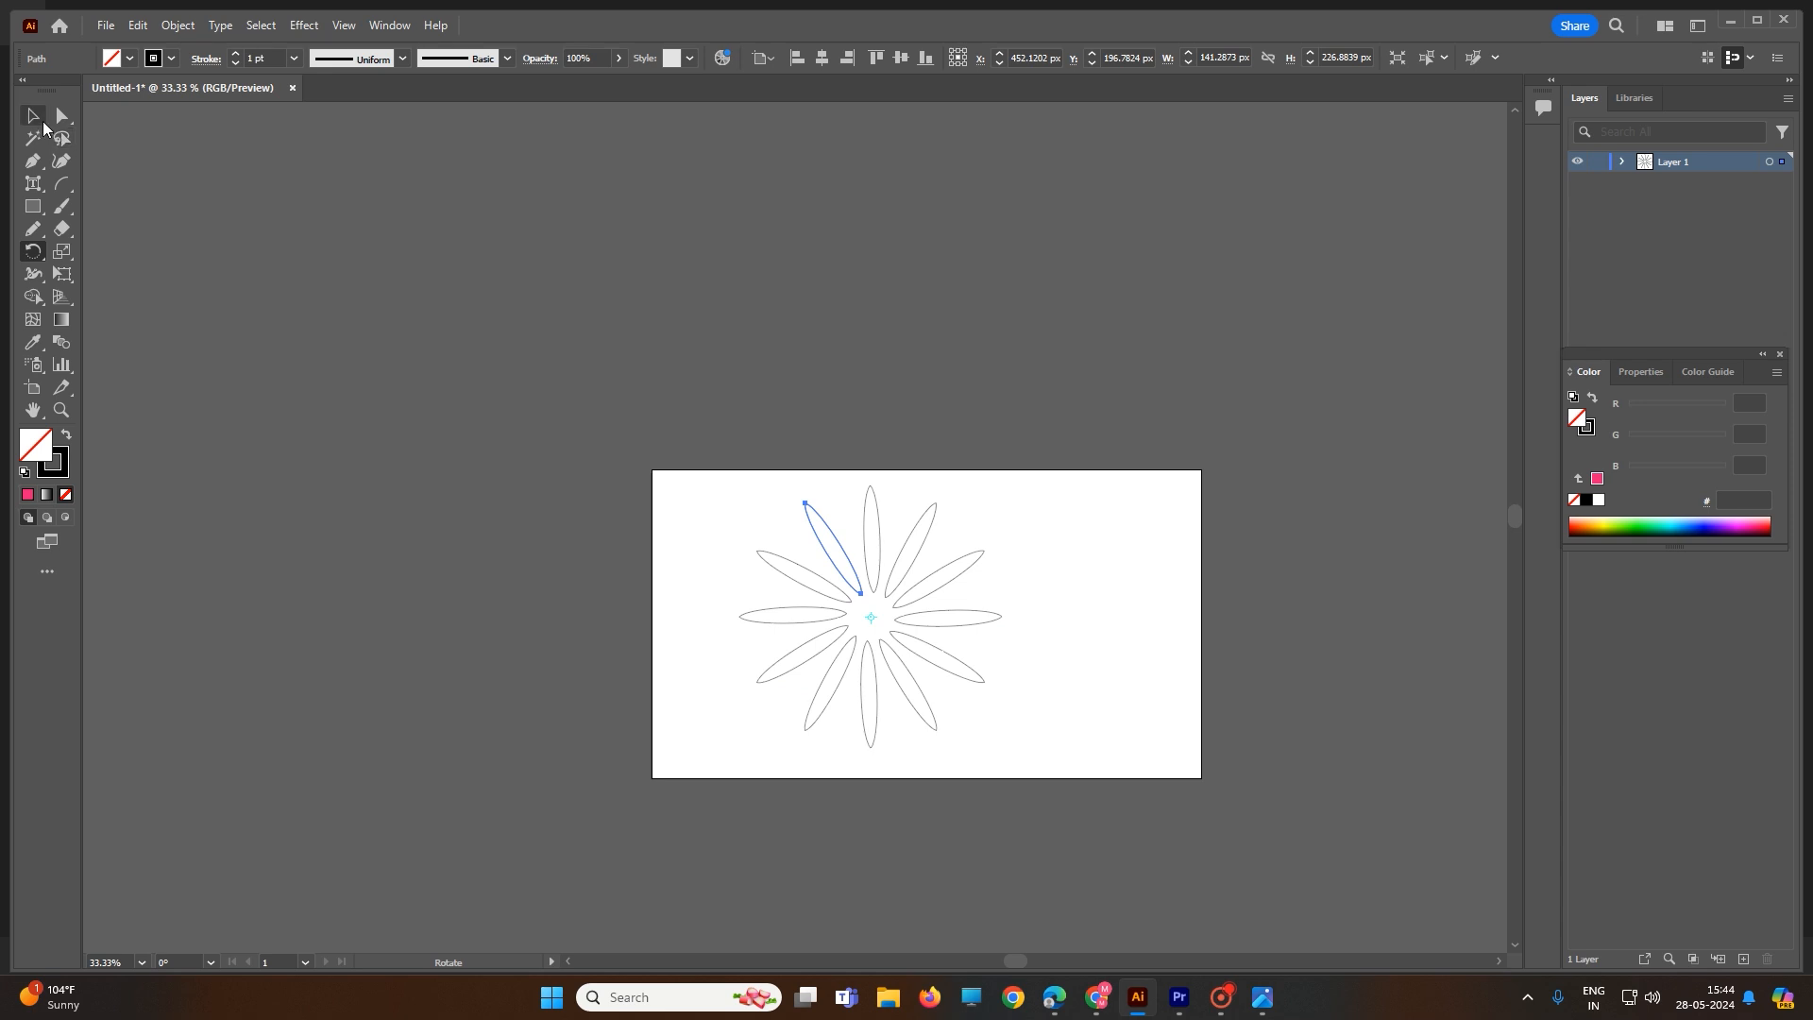
drag(680, 479, 1101, 825)
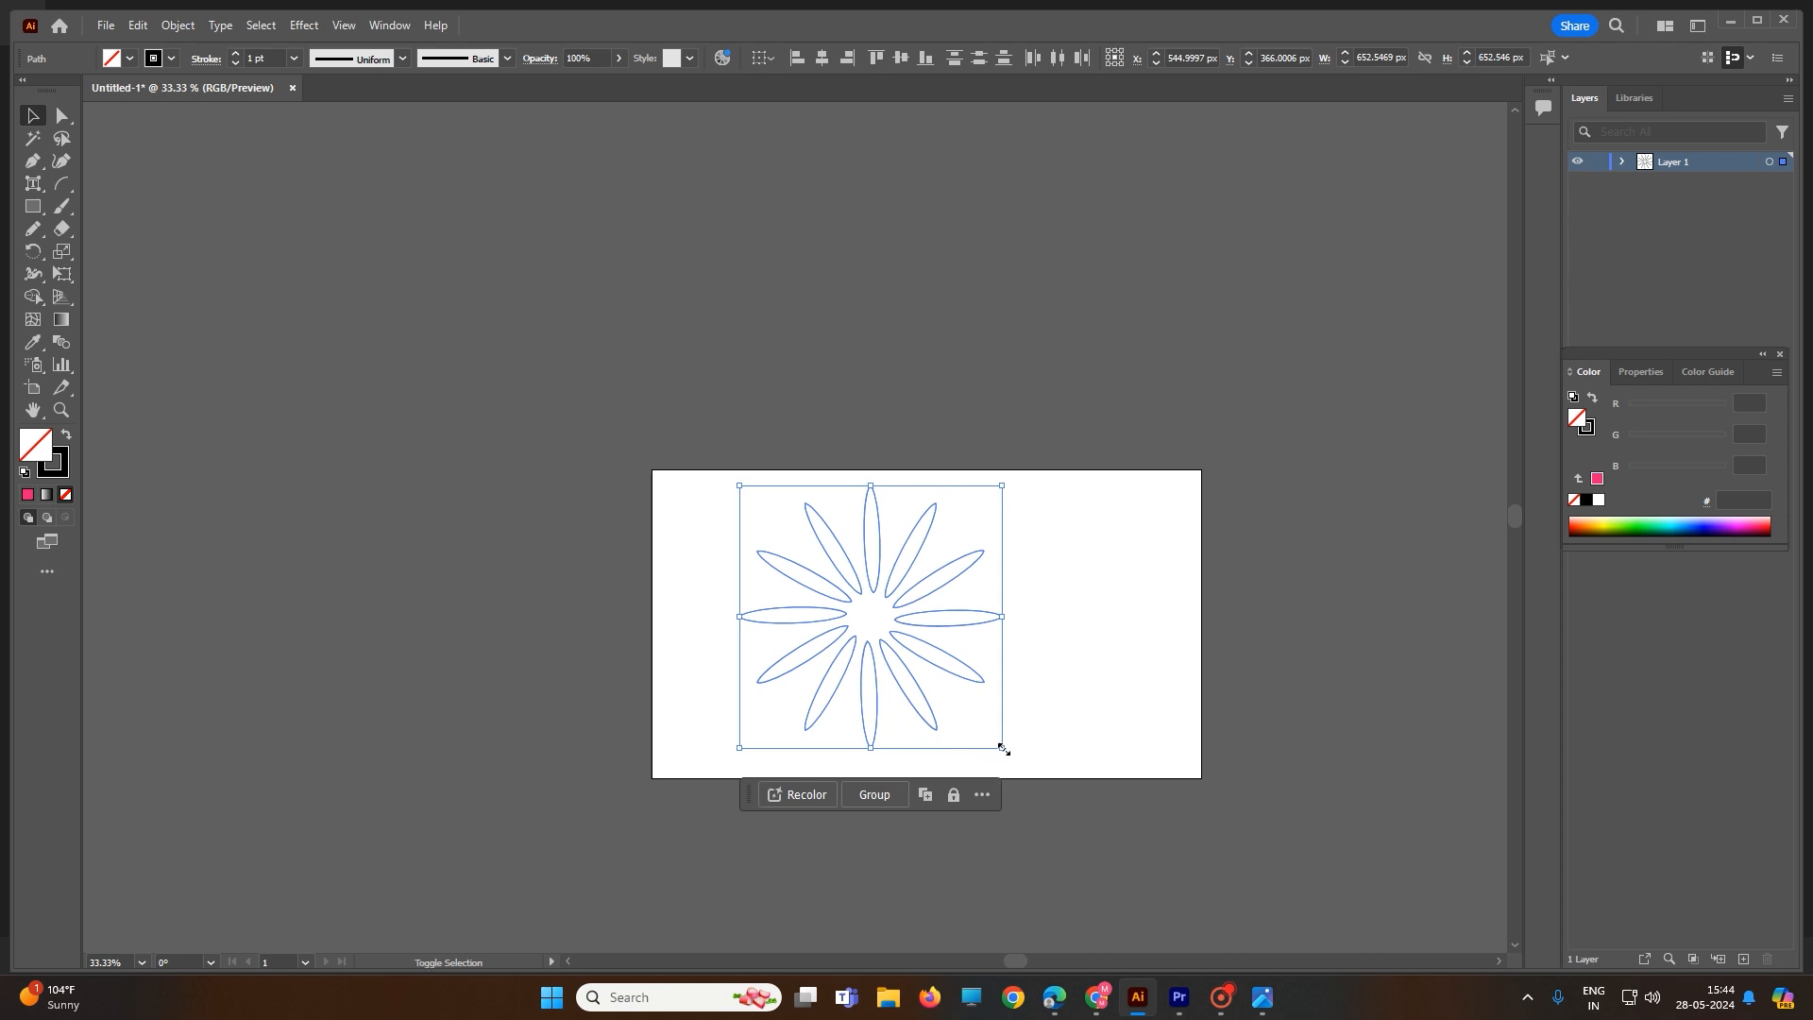
drag(1003, 748, 813, 544)
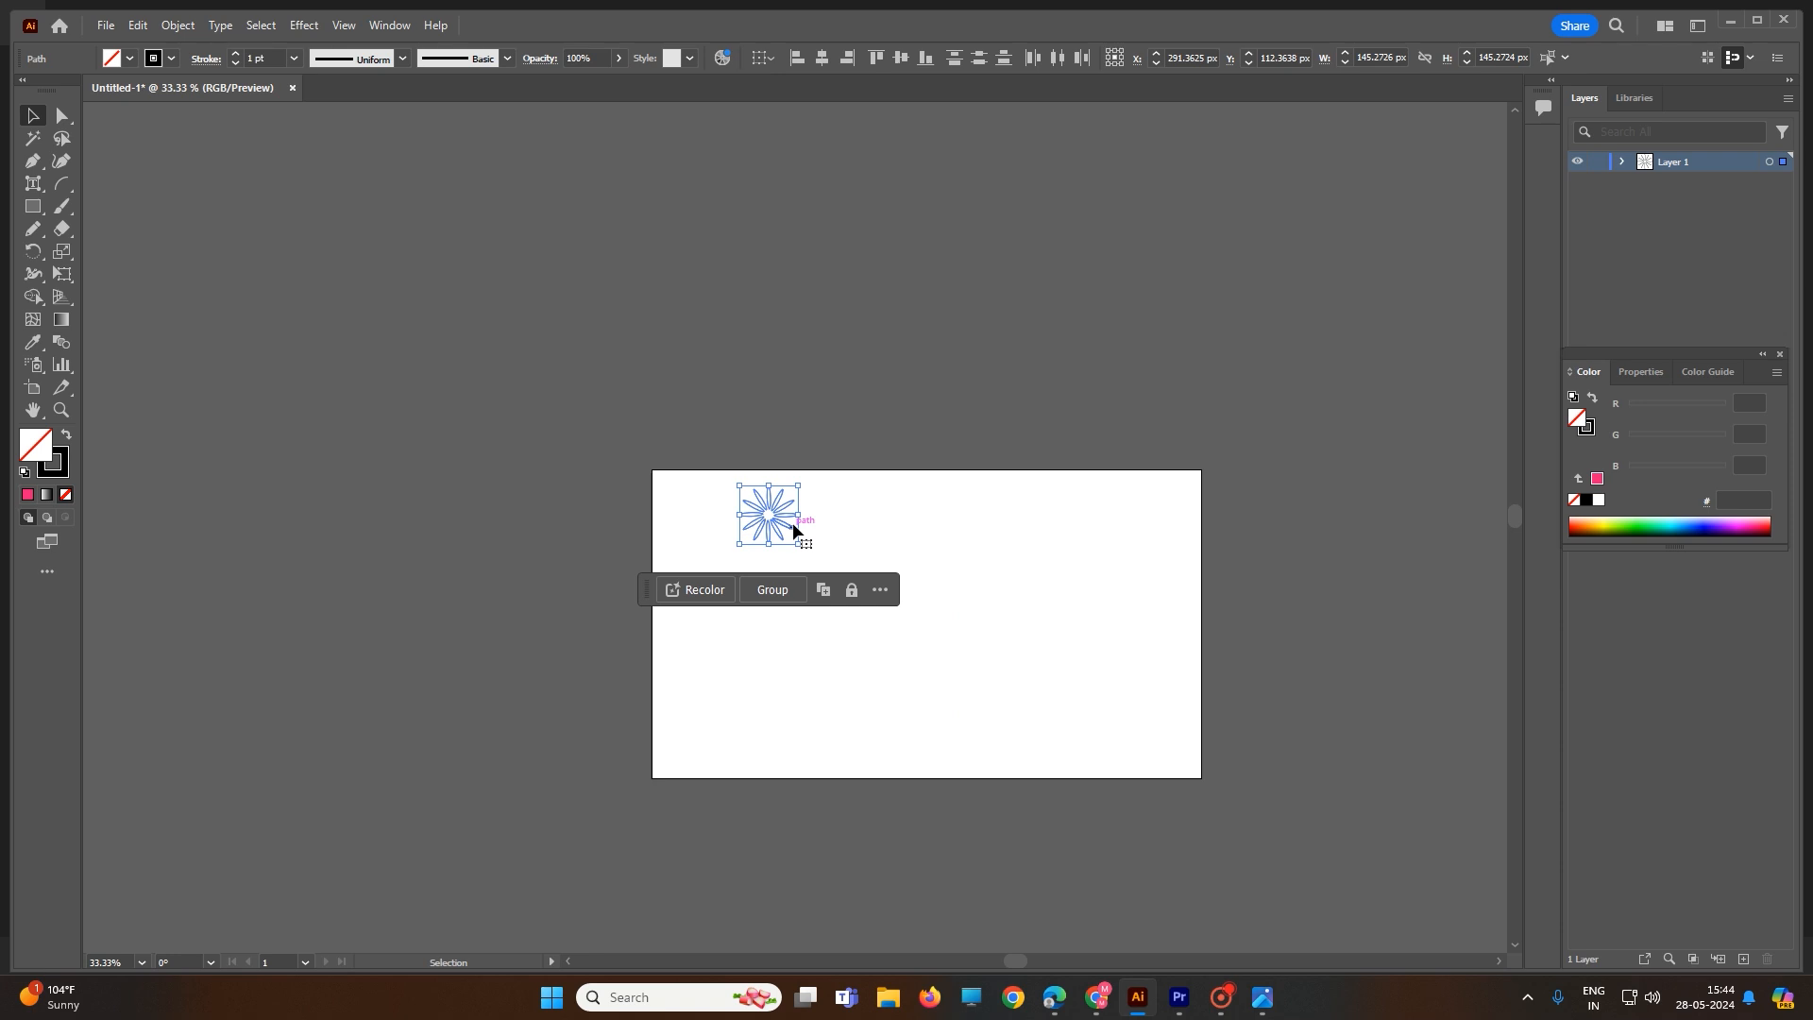
Copy the small flower diagonally down to the right and repeat the copy four times to form a row of six.
drag(796, 522, 835, 553)
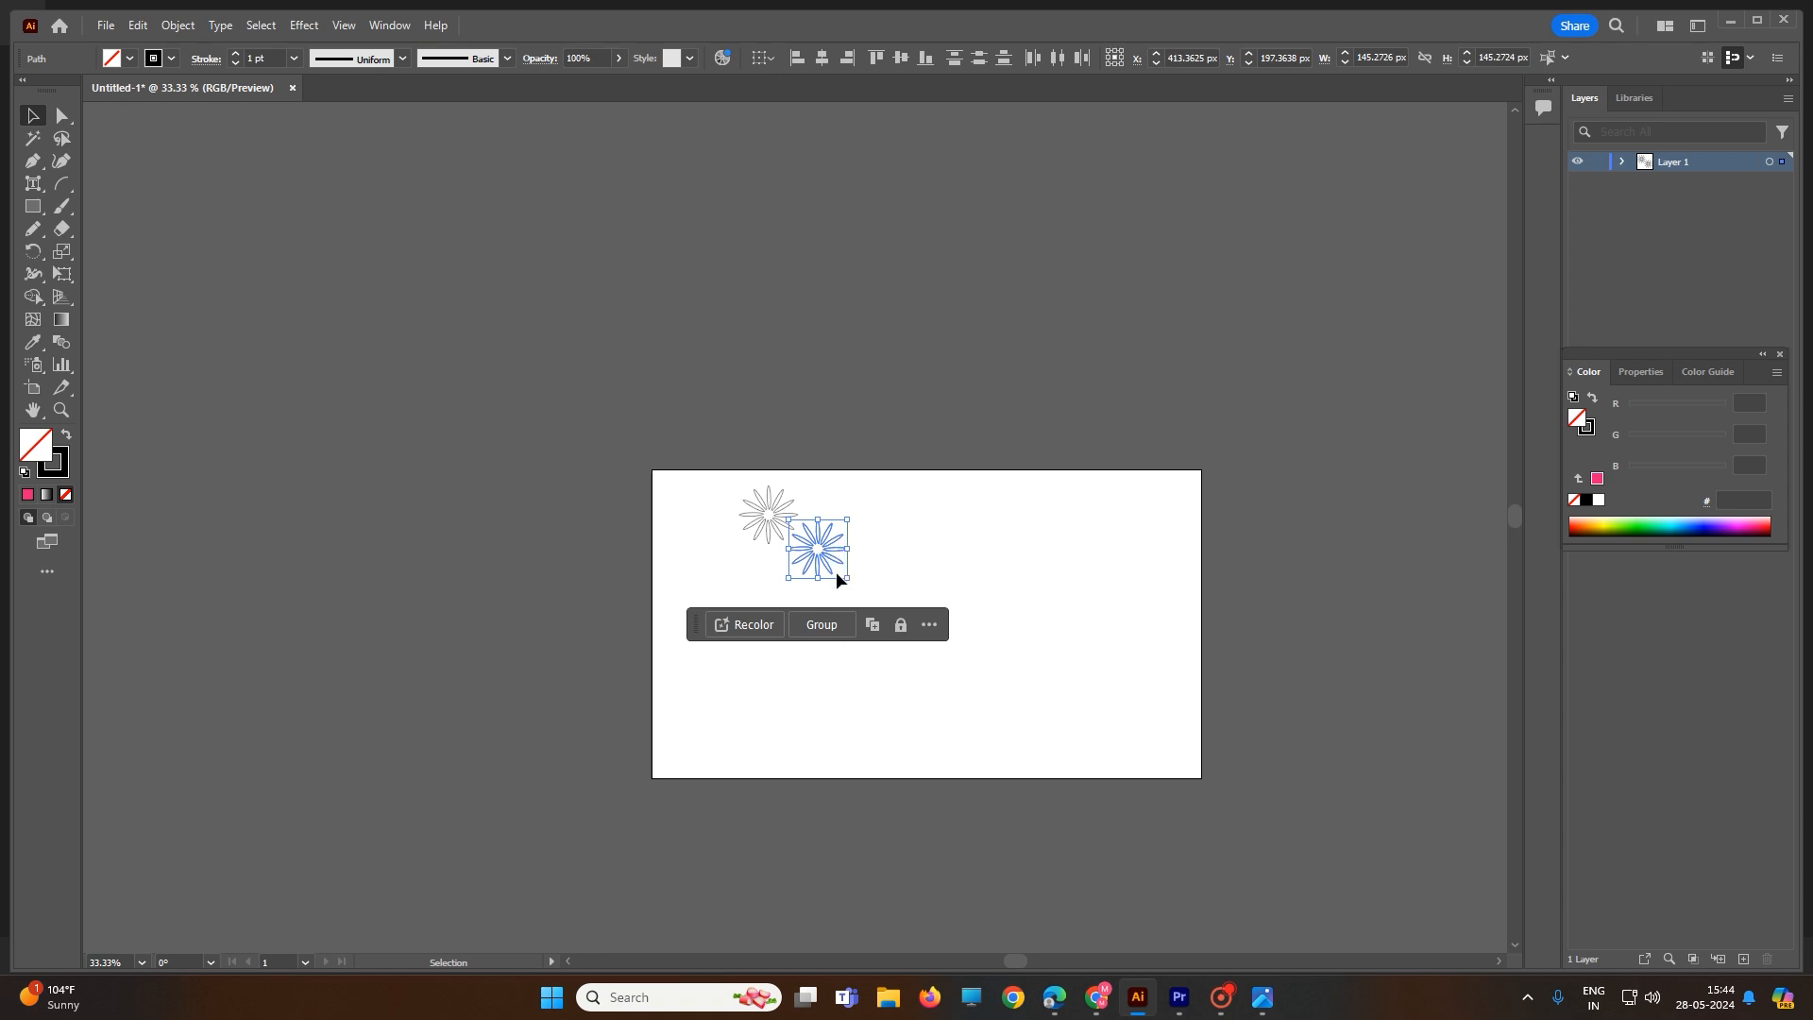
key(ctrl+d)
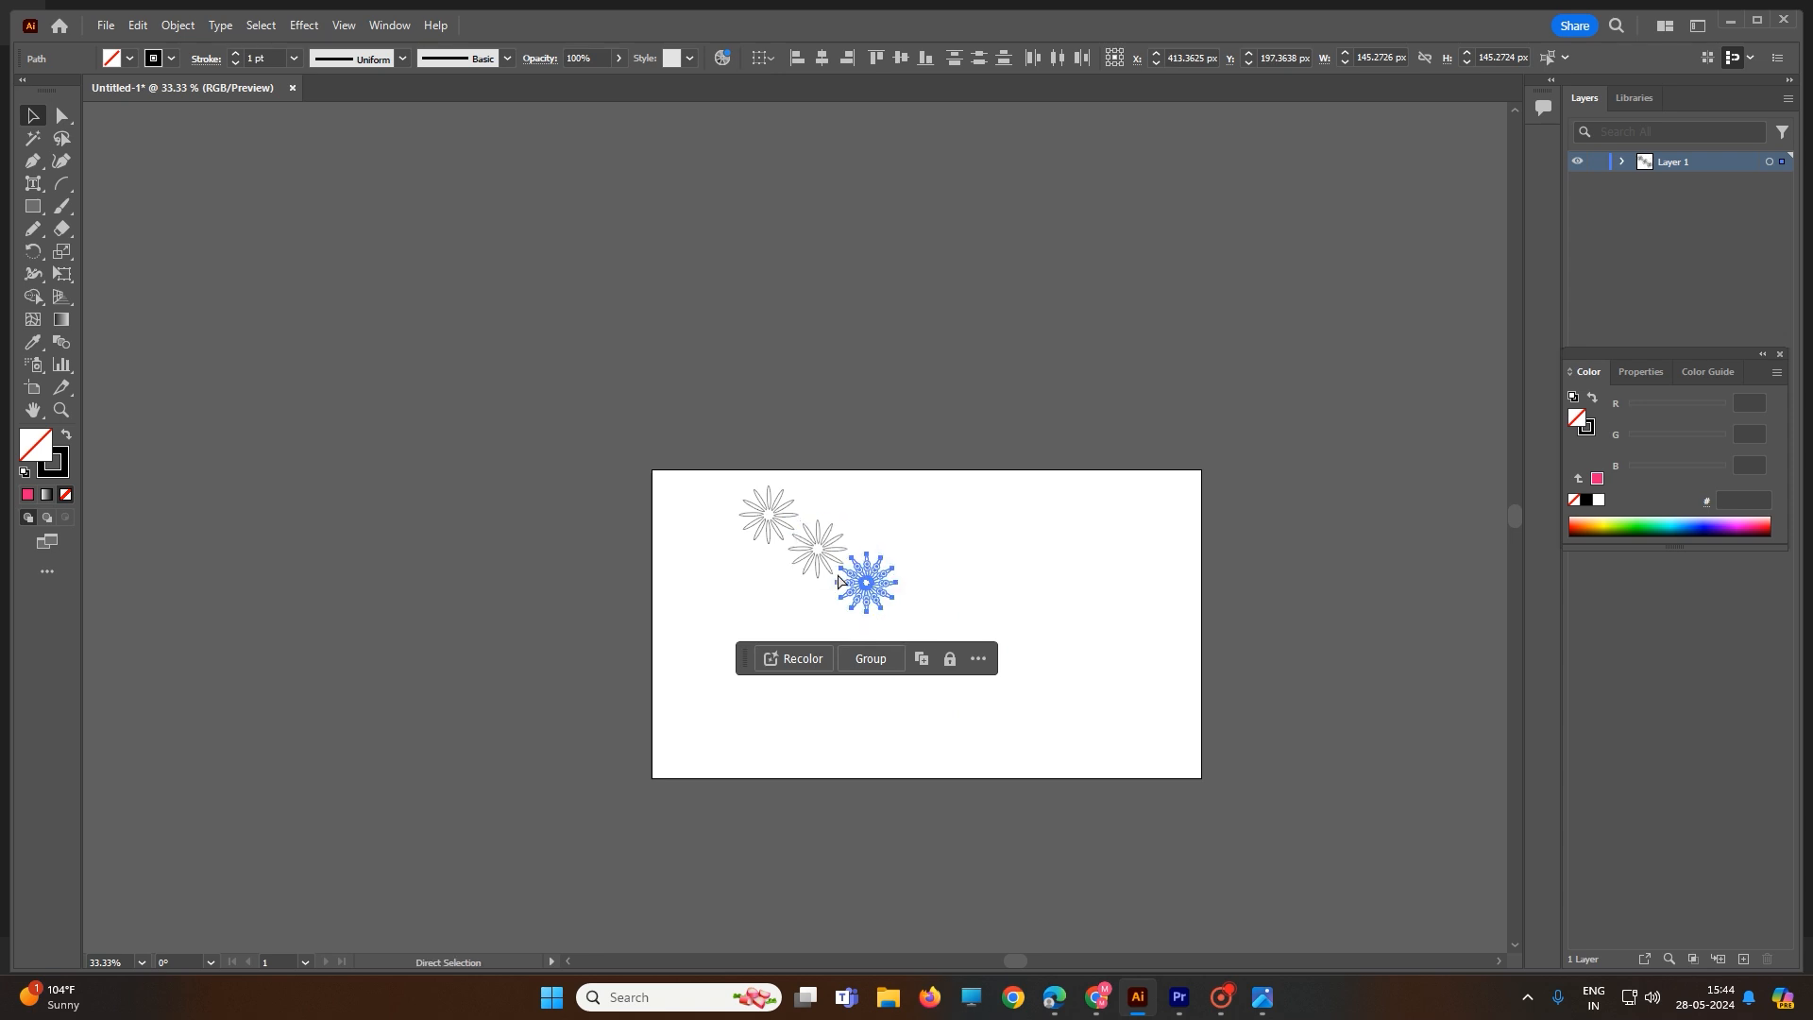
key(ctrl+d)
key(ctrl+d)
key(ctrl+d)
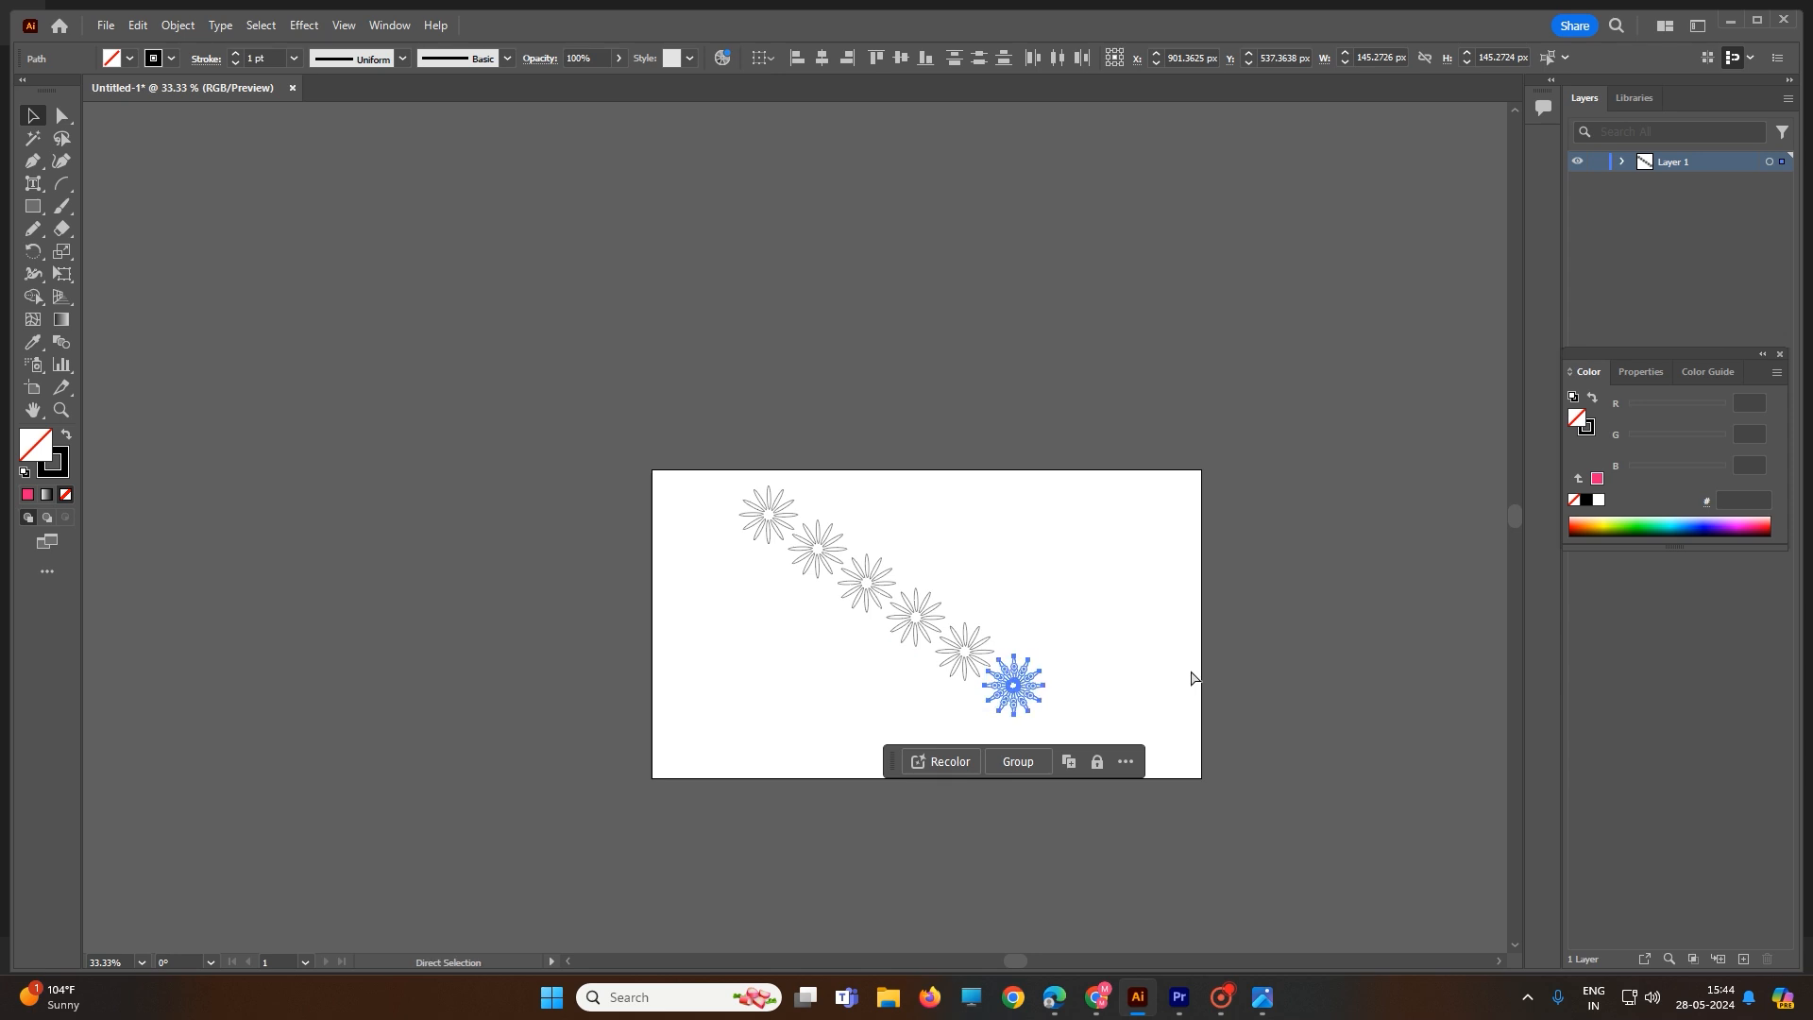
Undo all the diagonal flower copies.
key(ctrl+z)
key(ctrl+z)
key(ctrl+z)
key(ctrl+z)
key(ctrl+z)
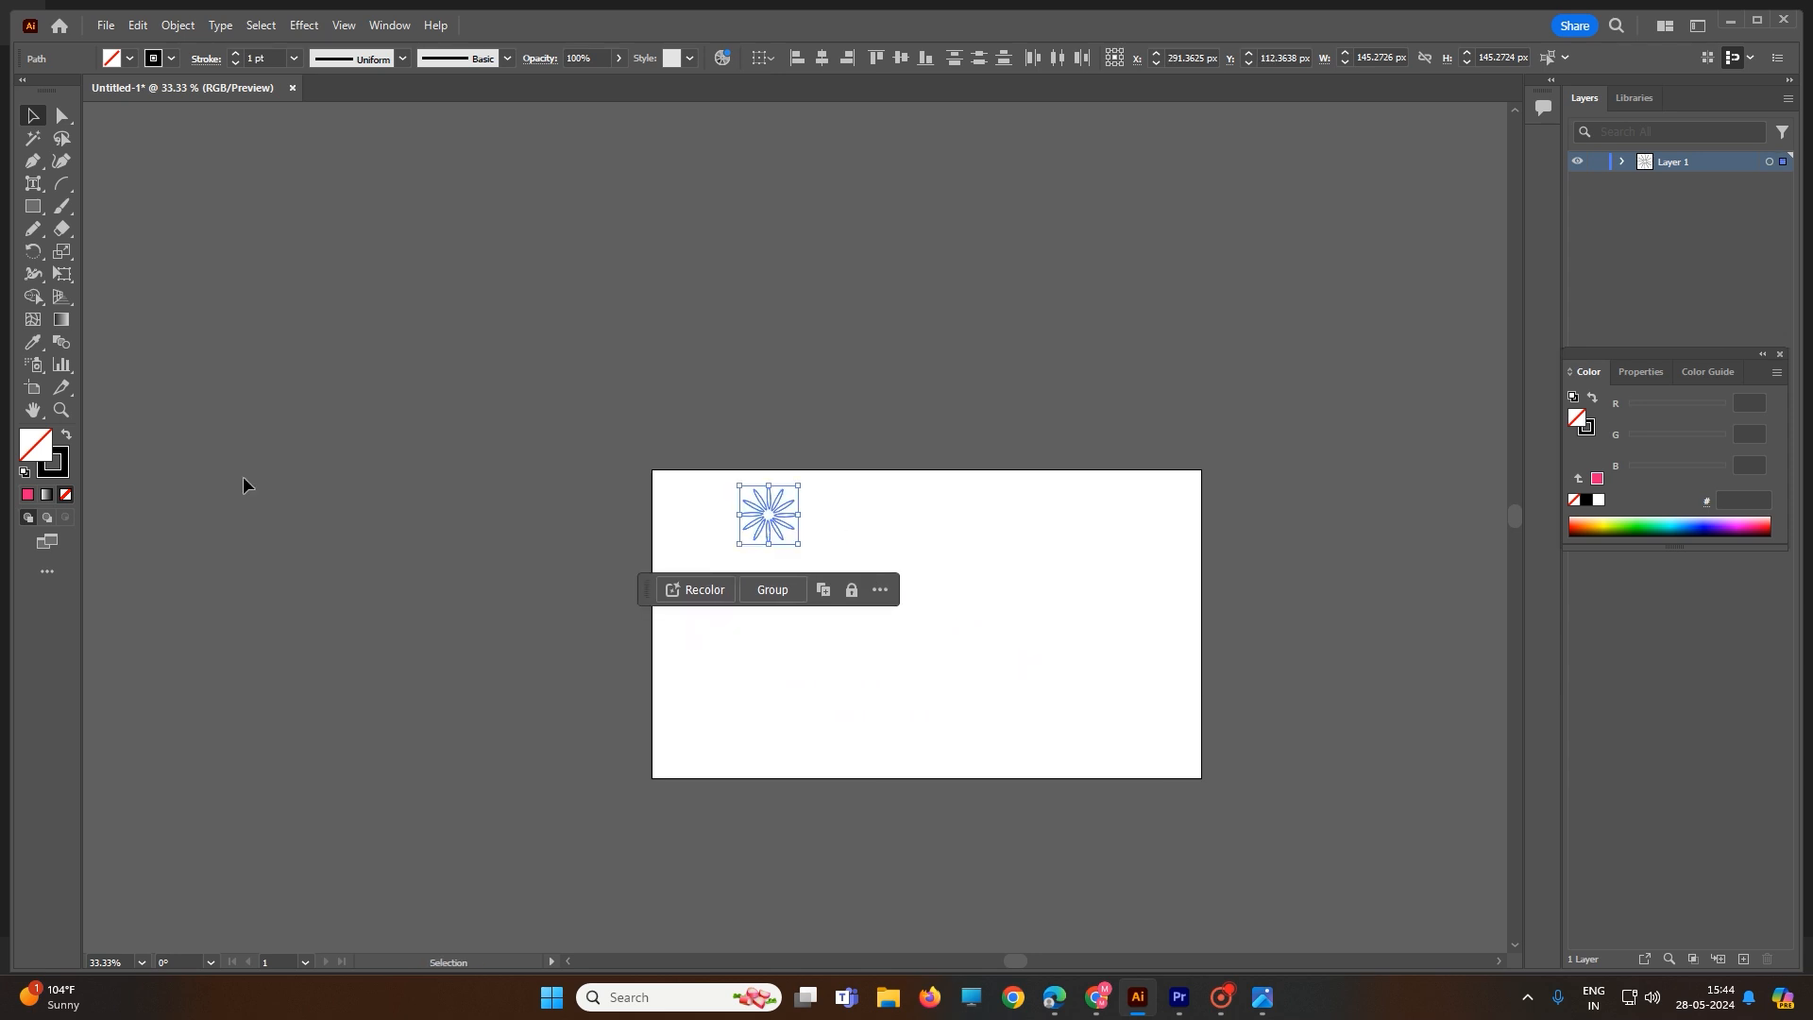
Create a rotated copy of the flower about a point just below it and repeat until six flowers surround that point.
click(35, 257)
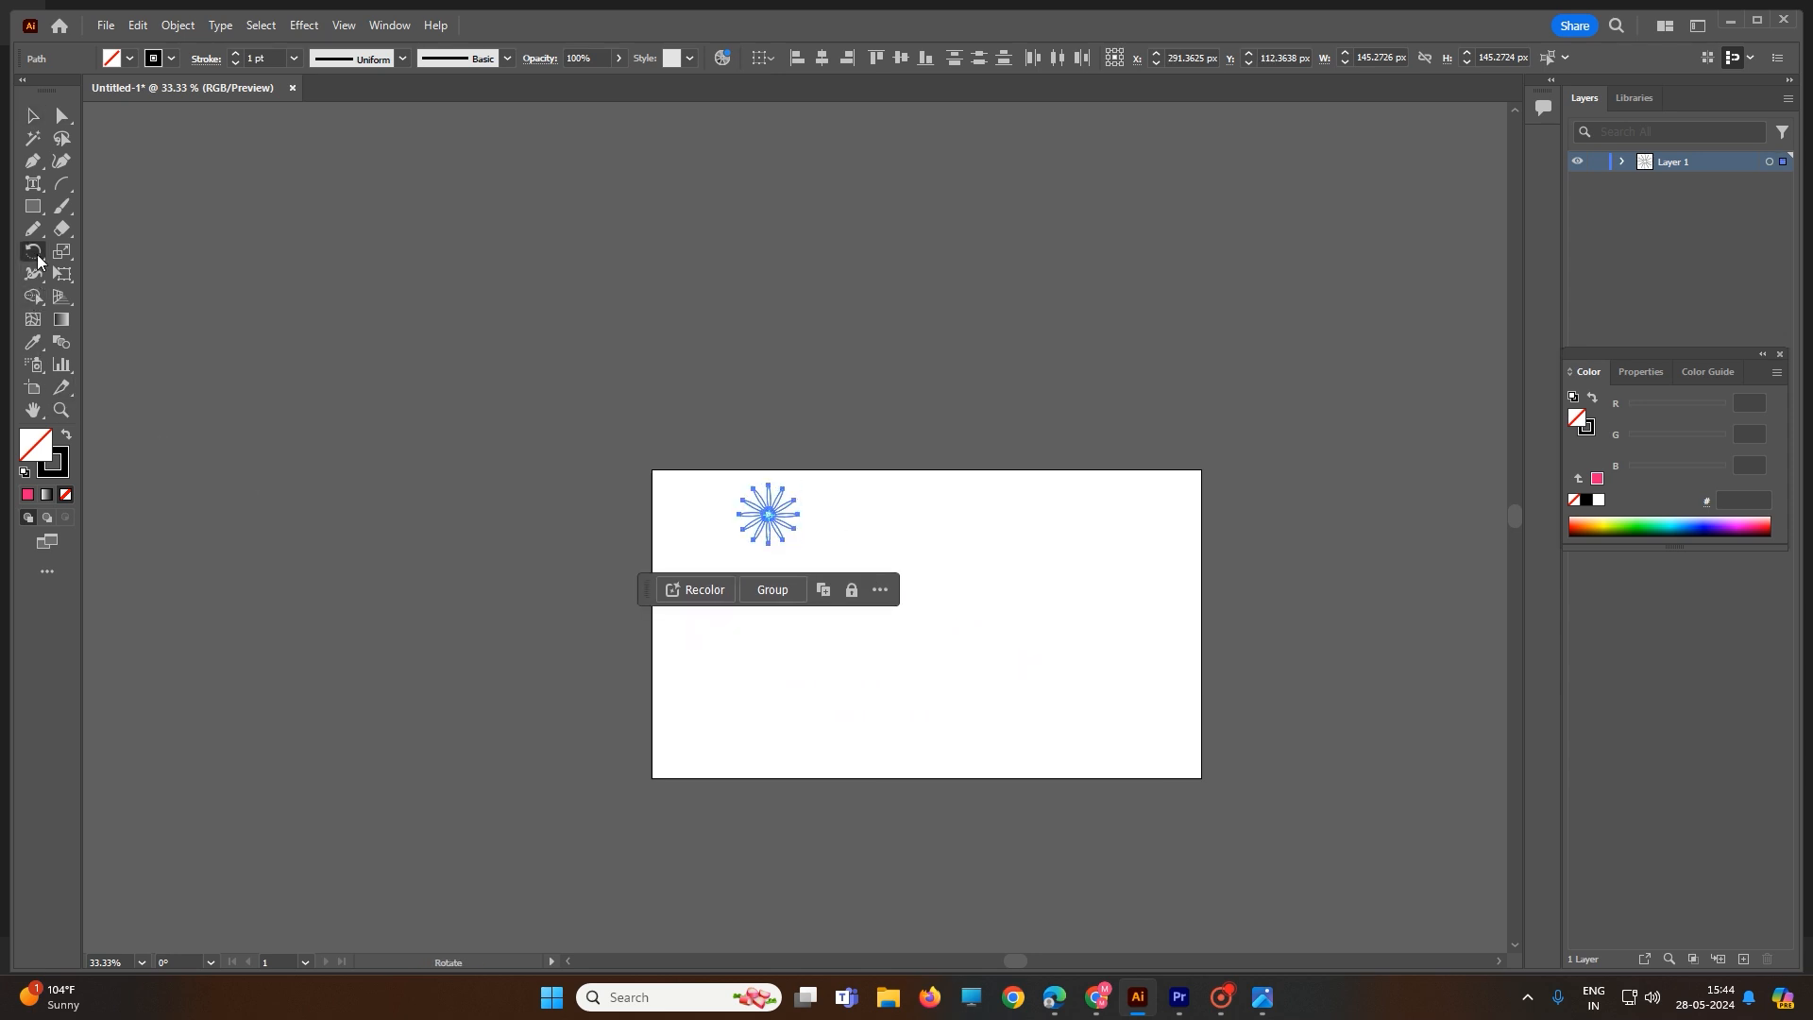
click(766, 567)
drag(790, 523, 830, 577)
key(ctrl+d)
key(ctrl+d)
key(ctrl+d)
key(ctrl+d)
key(ctrl+d)
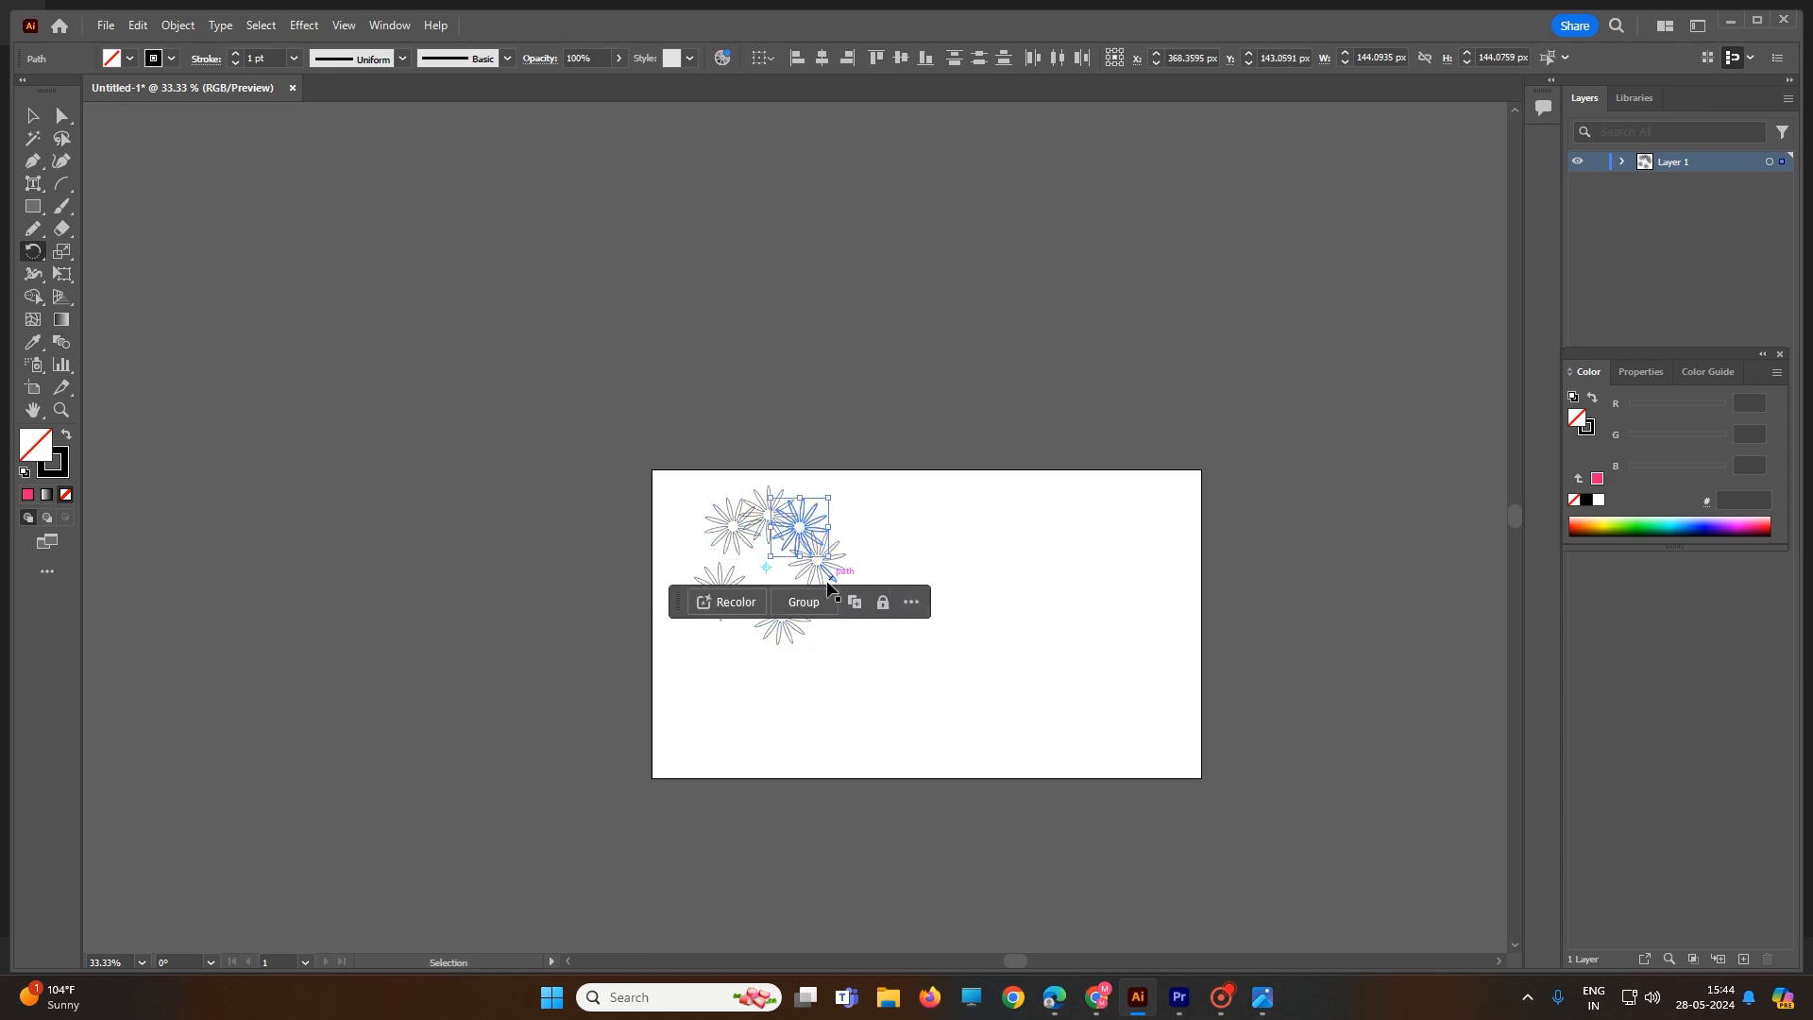
Undo the last two rotated flower copies and deselect everything.
key(ctrl+z)
key(ctrl+z)
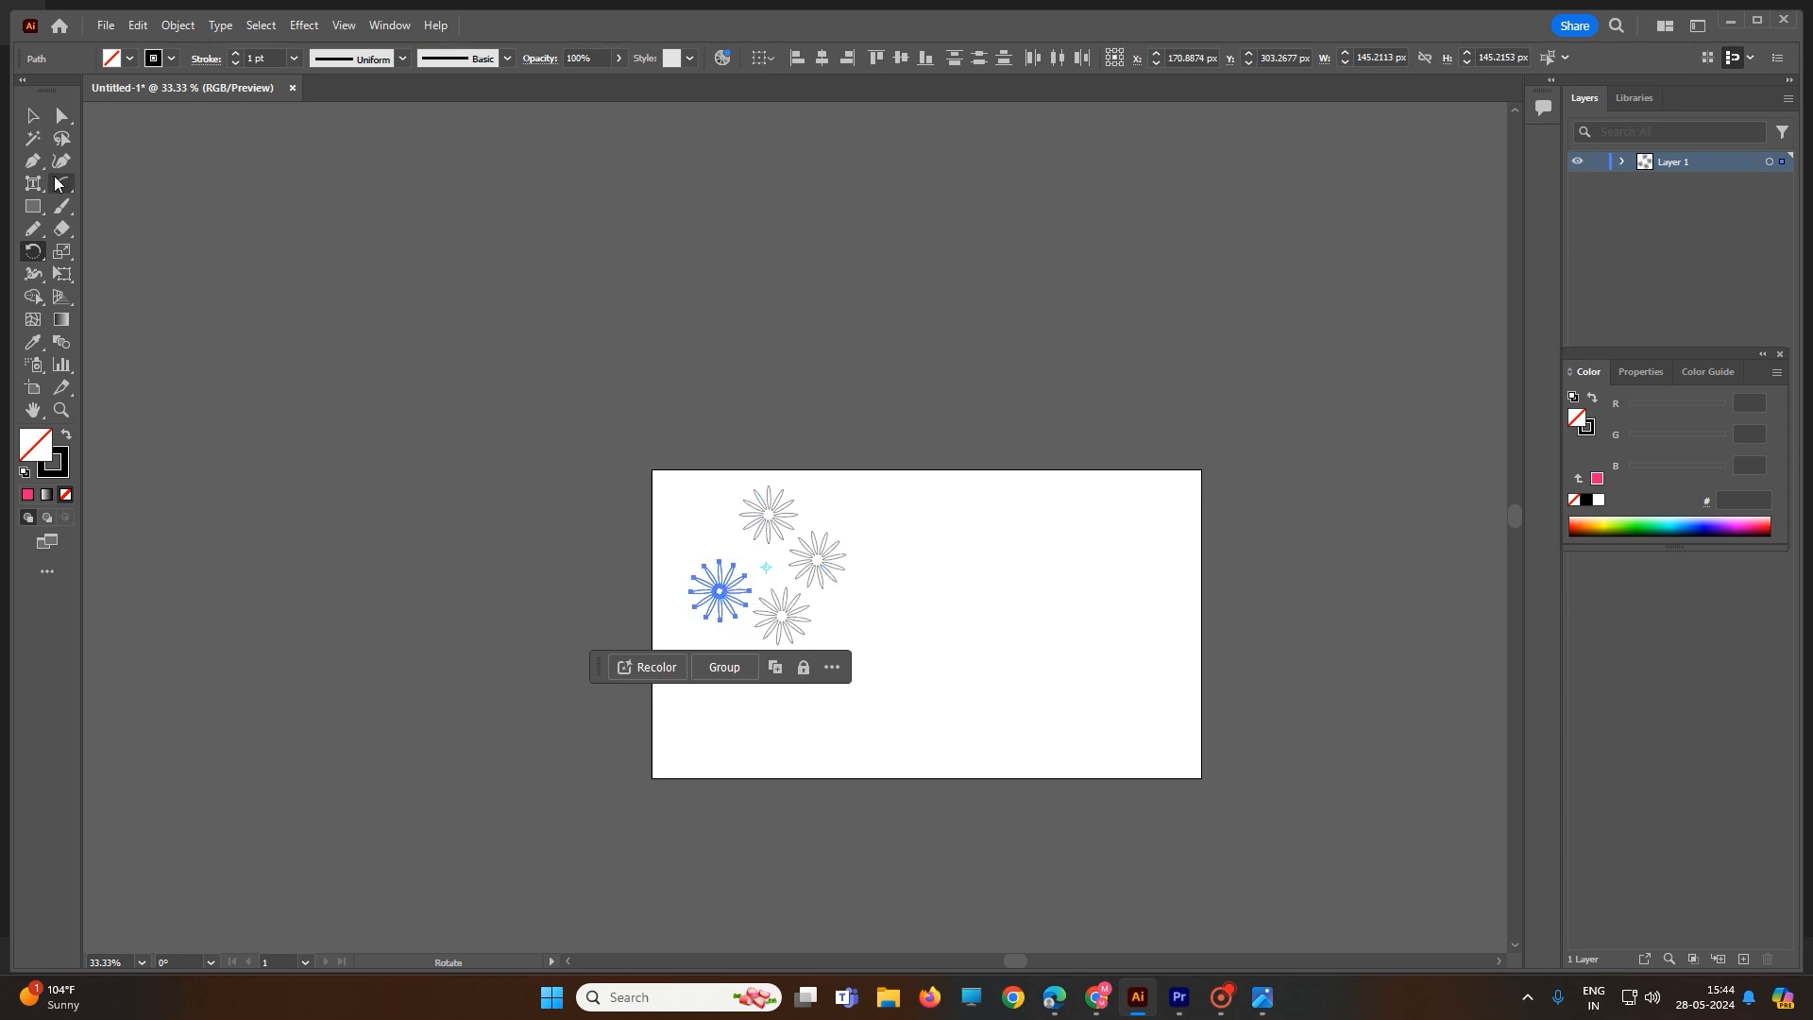
click(32, 115)
click(1154, 517)
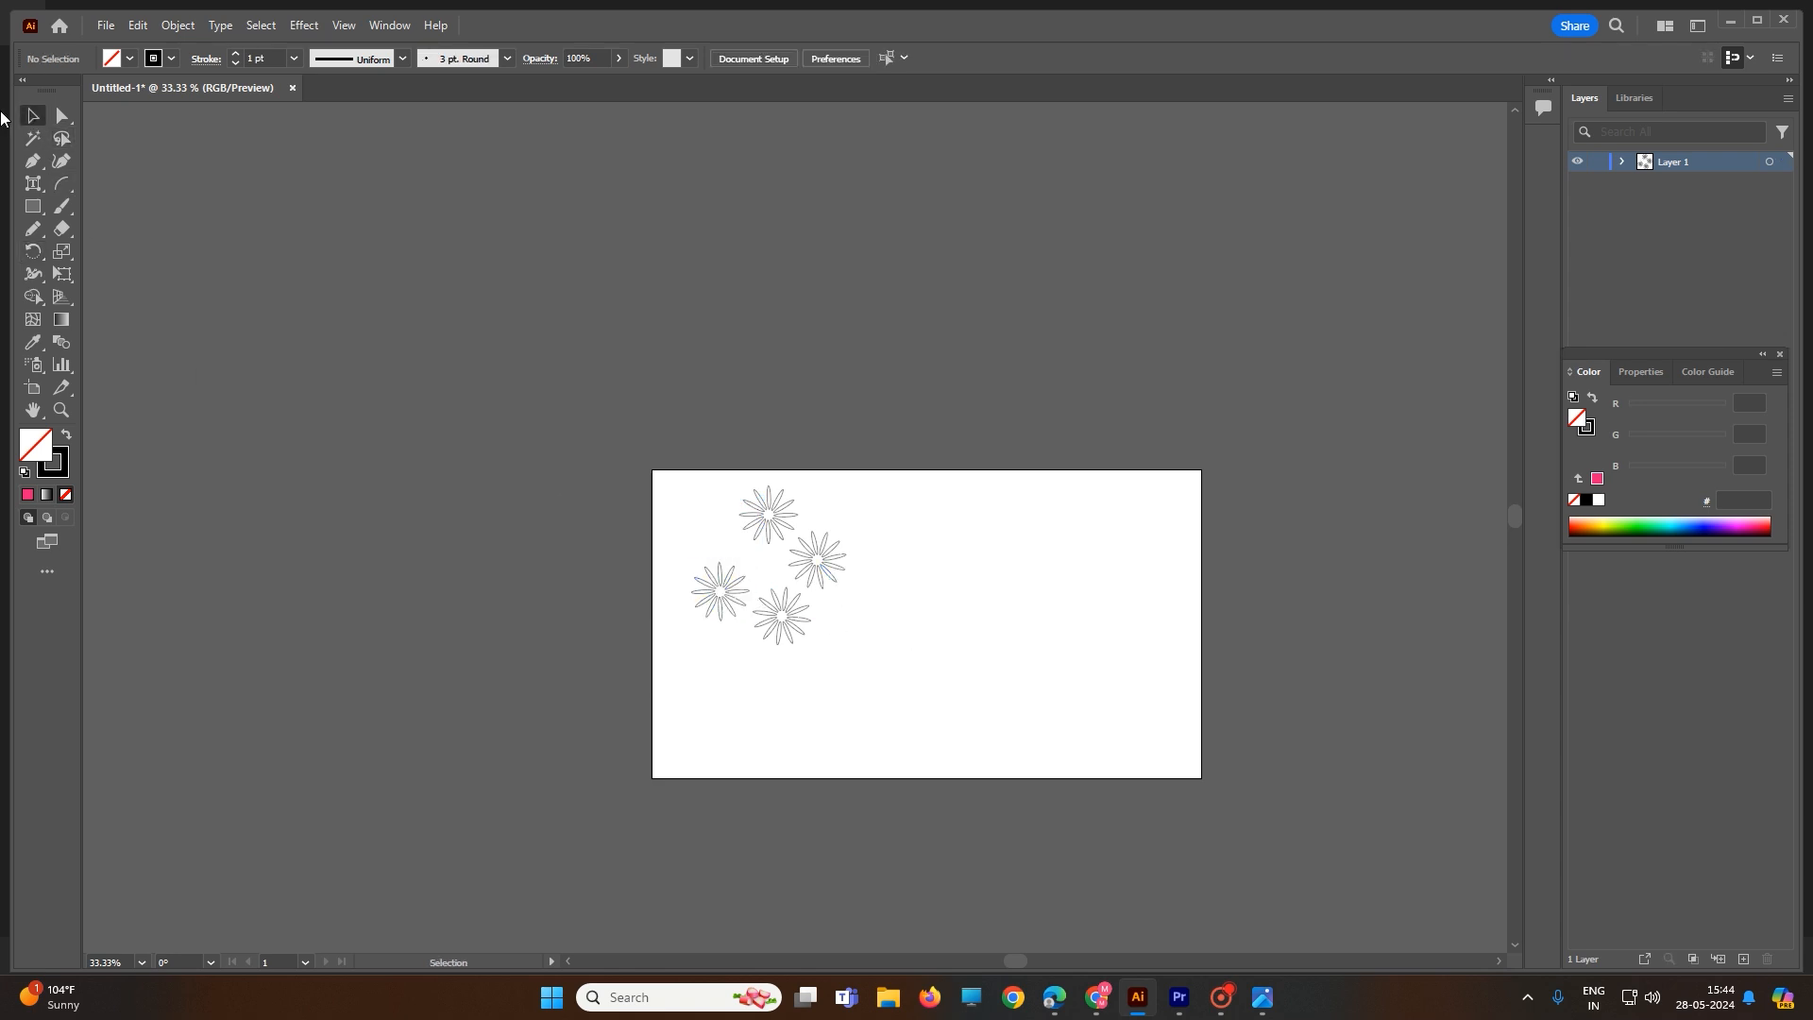
Draw a spiral about 98 px wide and 215 px high in the empty area beside the flowers.
click(65, 191)
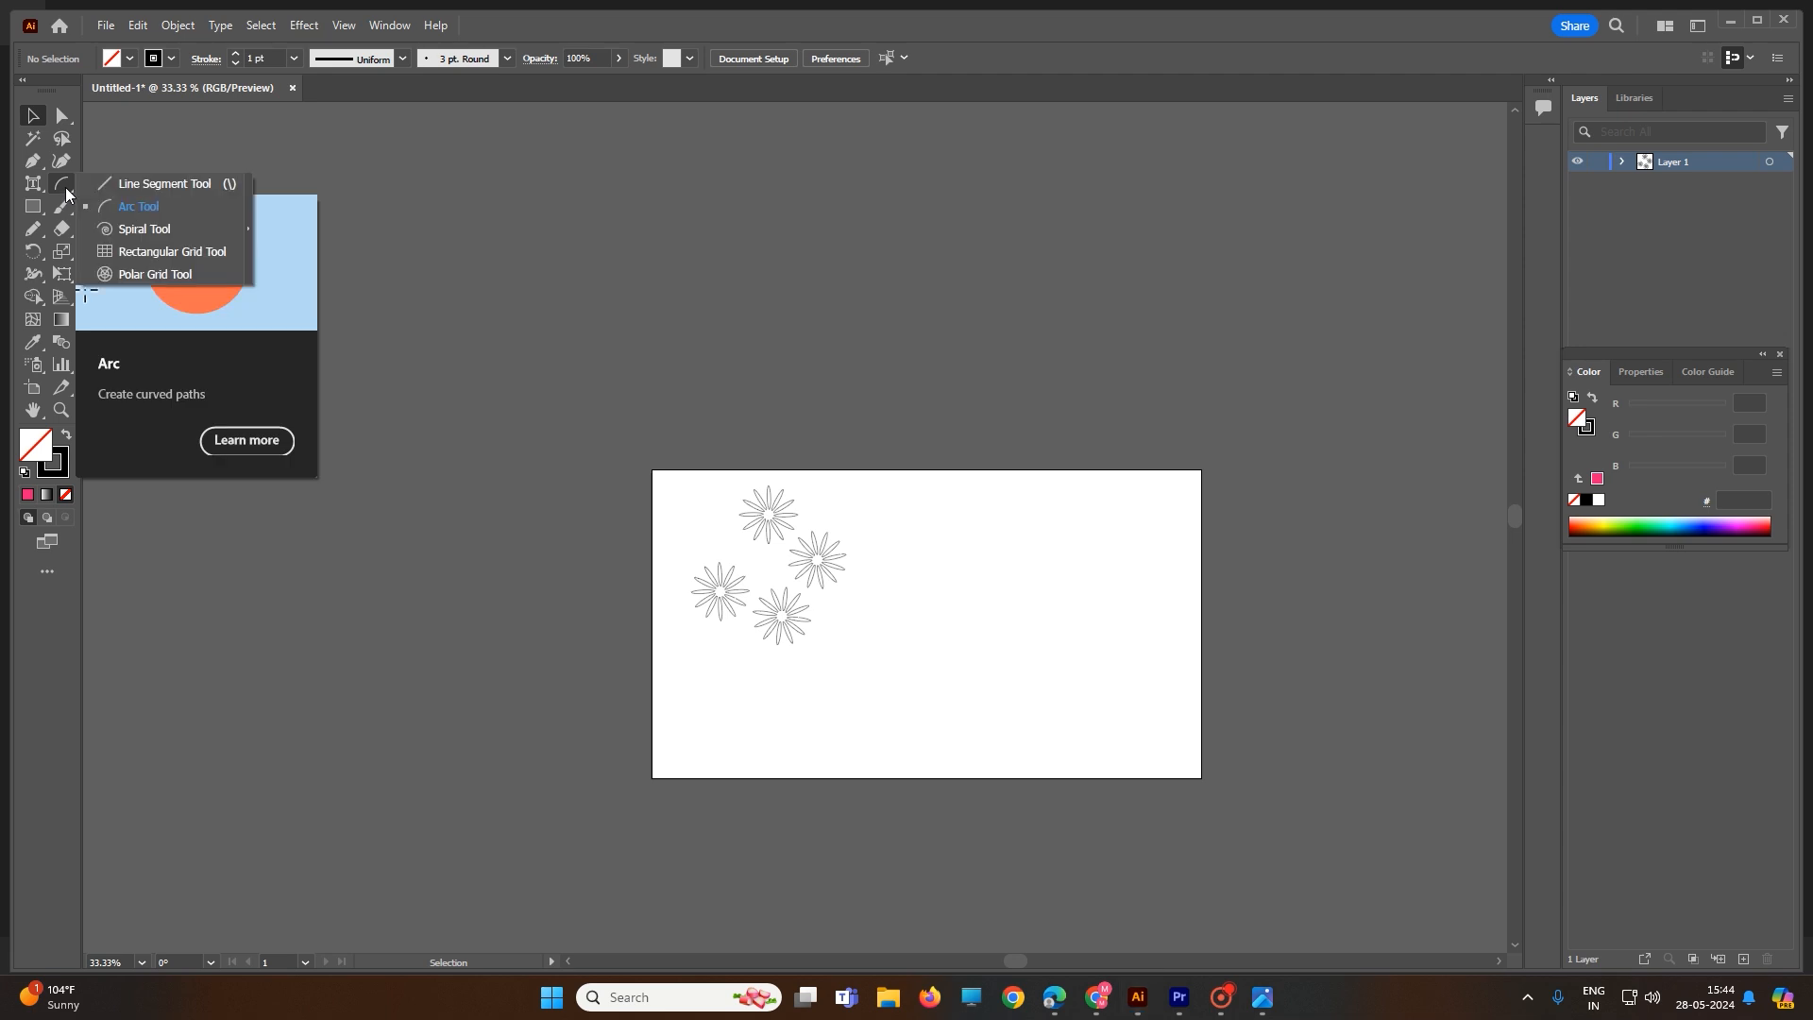
click(145, 229)
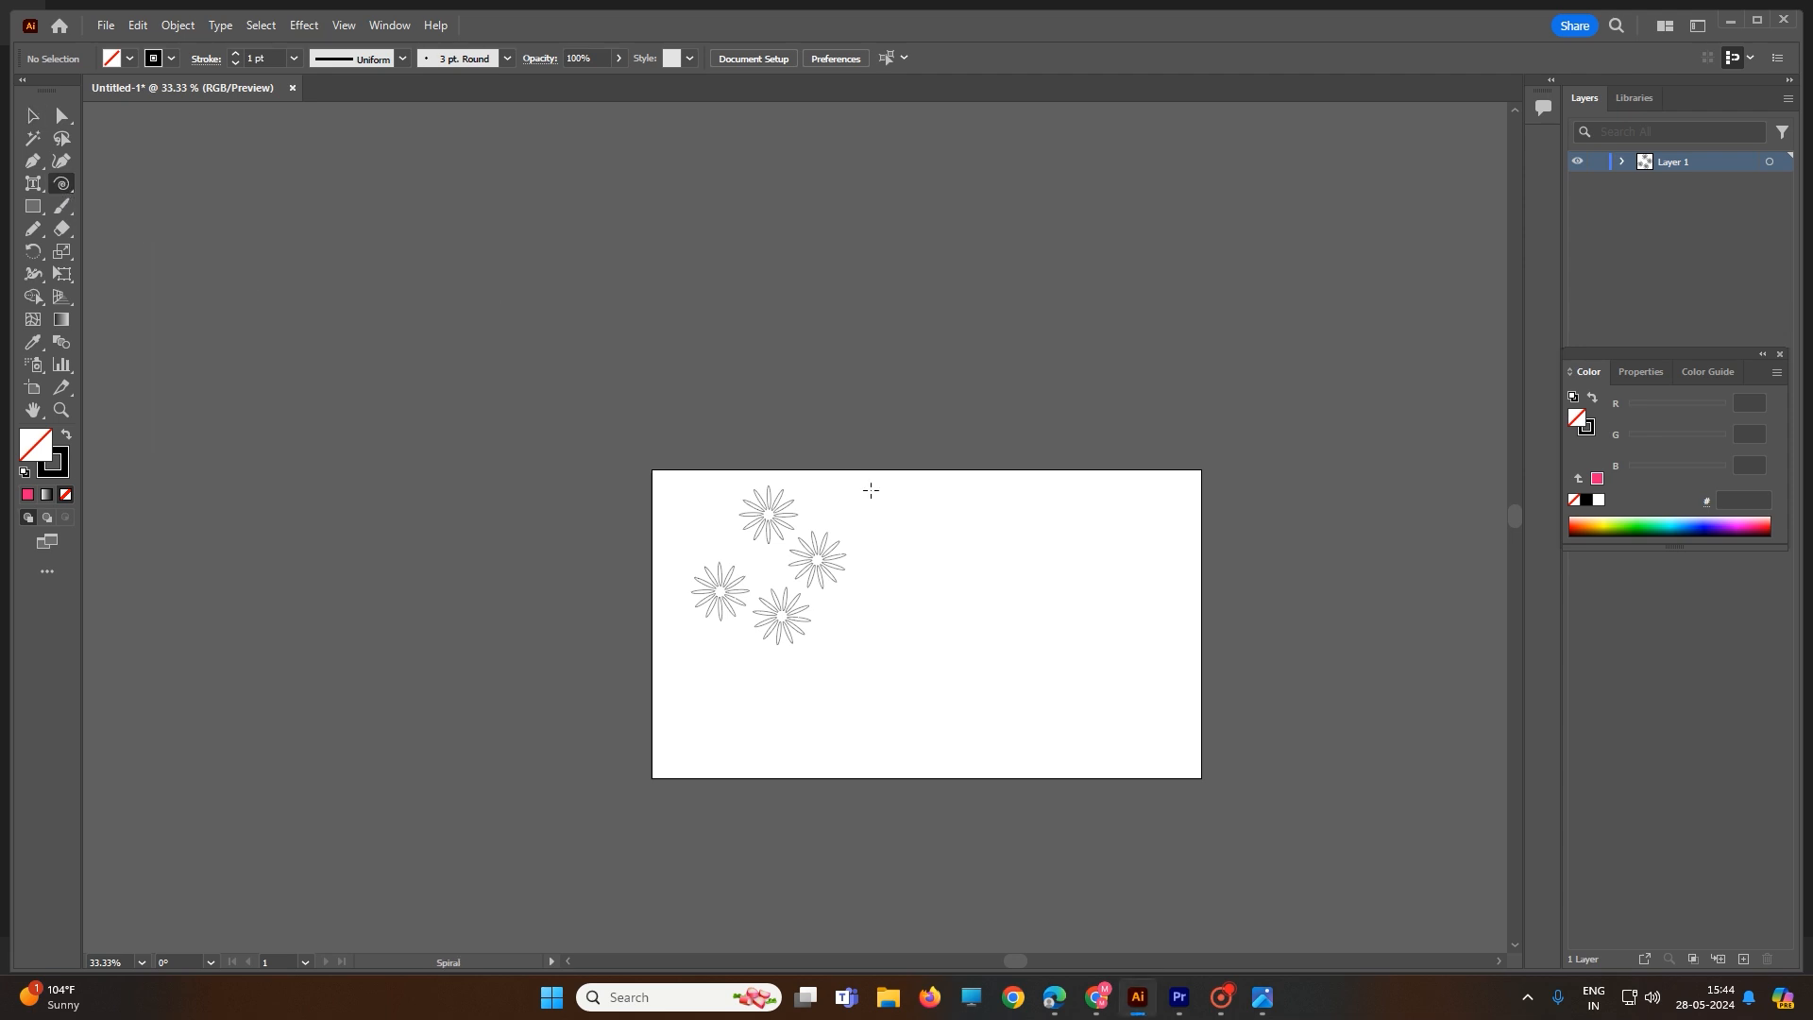
drag(989, 588, 928, 617)
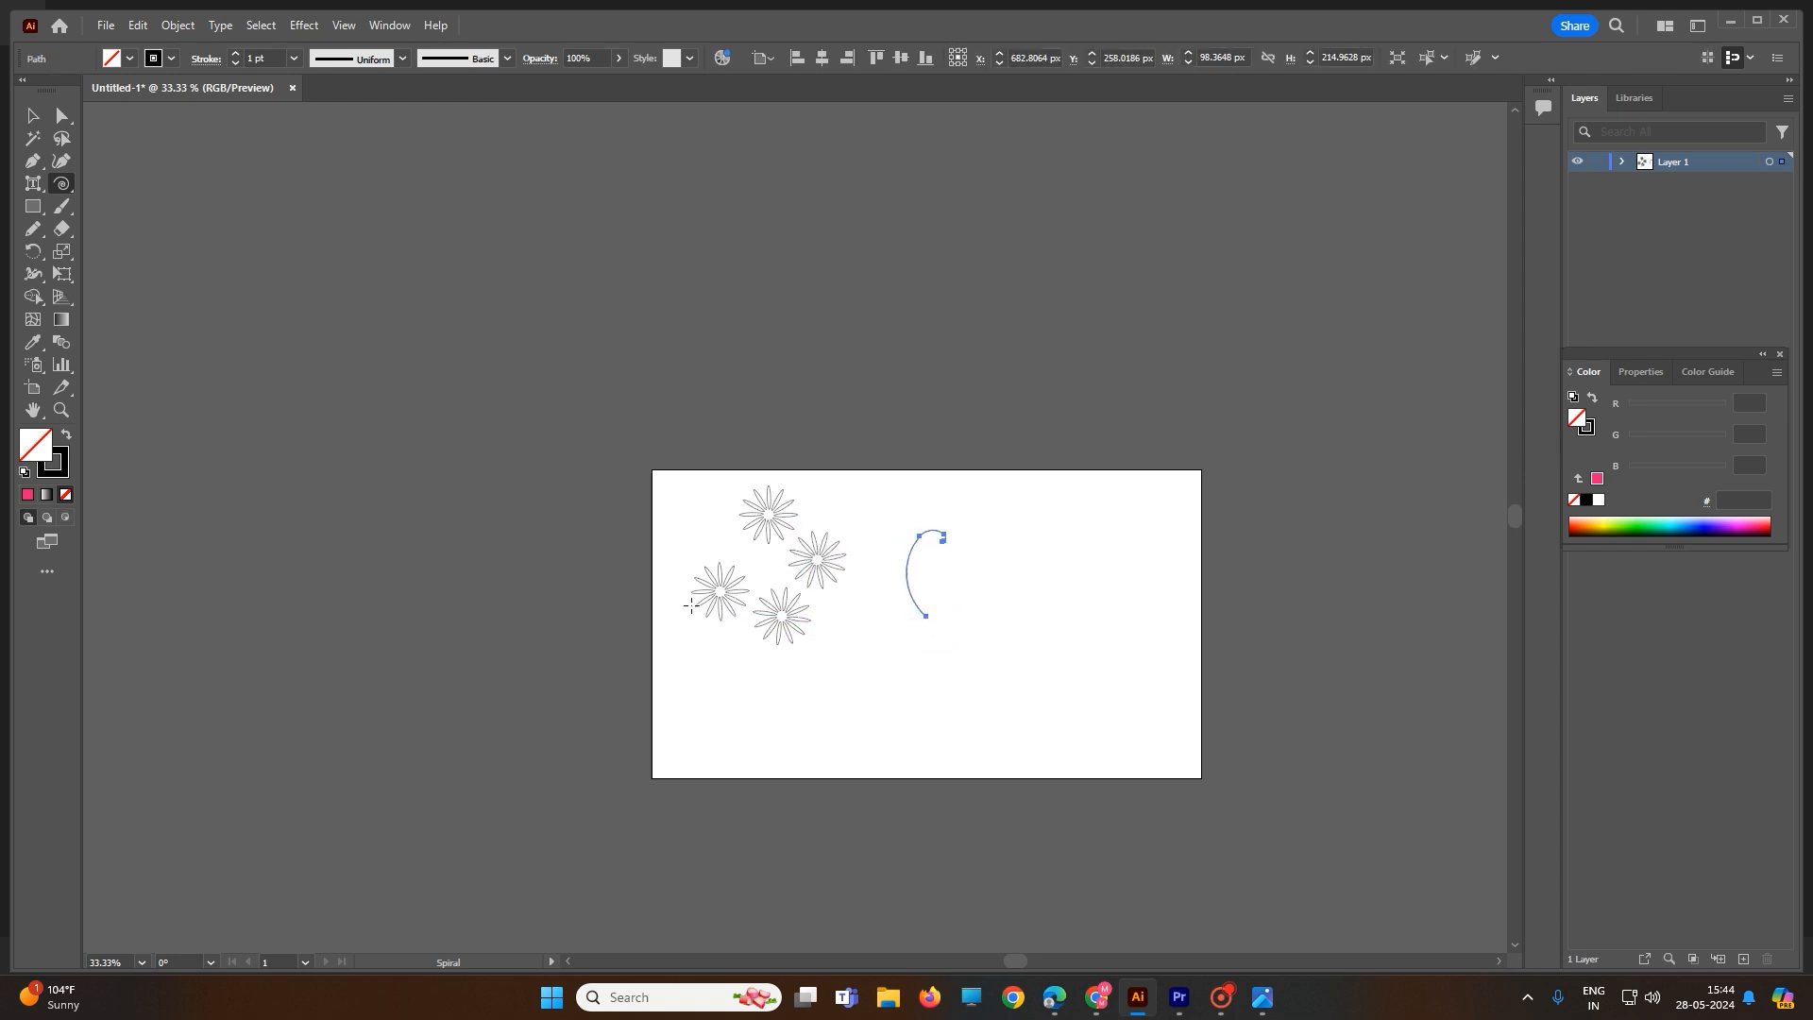
Create a second spiral beside the first with a 141.8732 px radius, 30% decay, 10 segments and the opposite winding style.
click(62, 184)
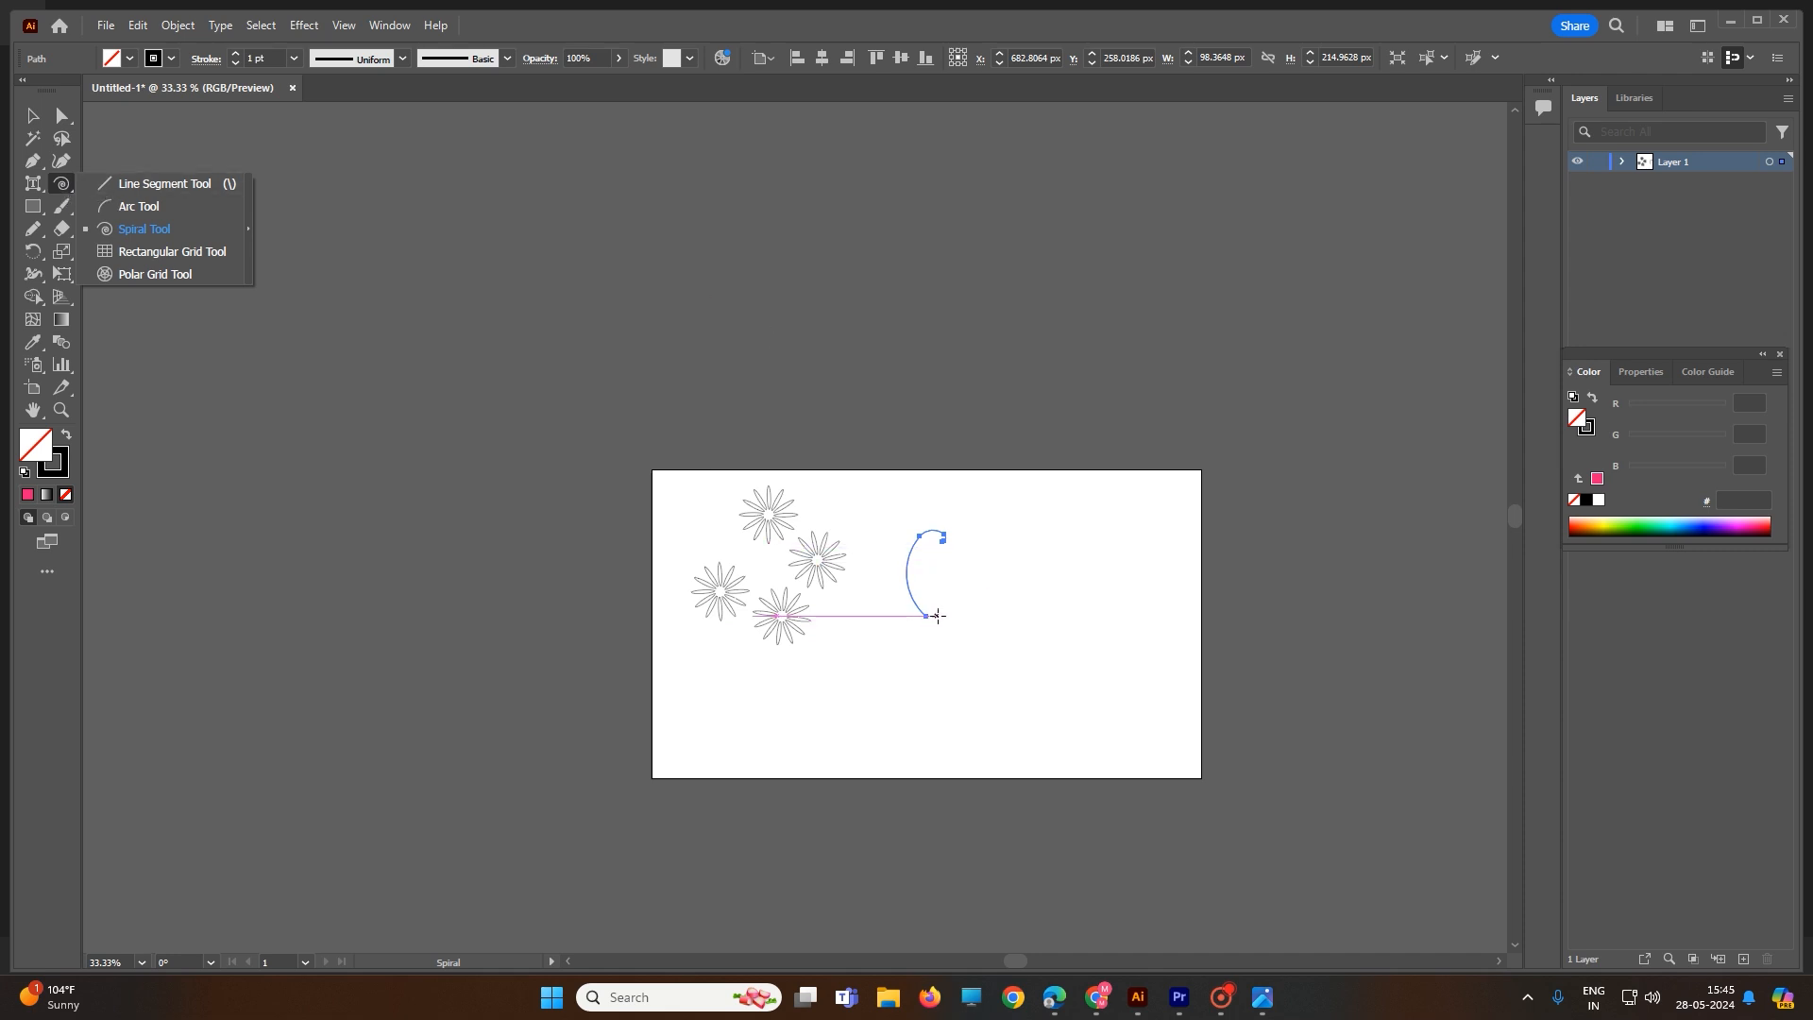
click(1067, 605)
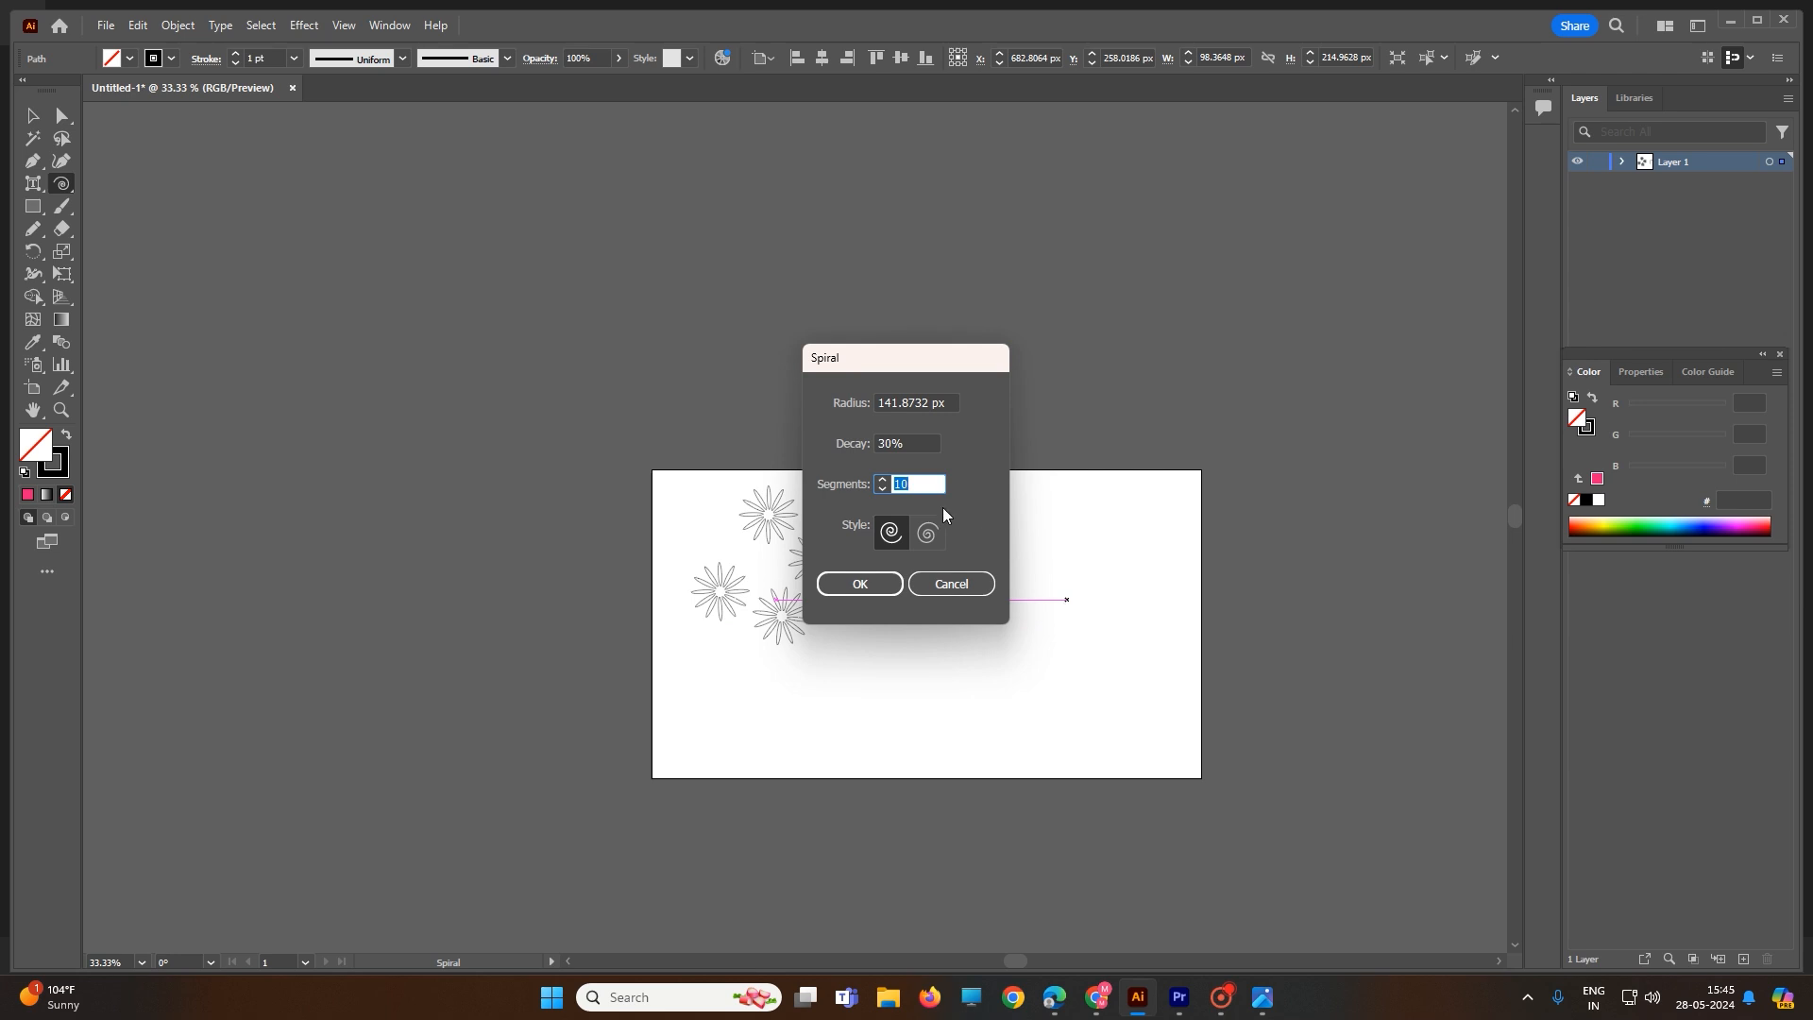
click(911, 443)
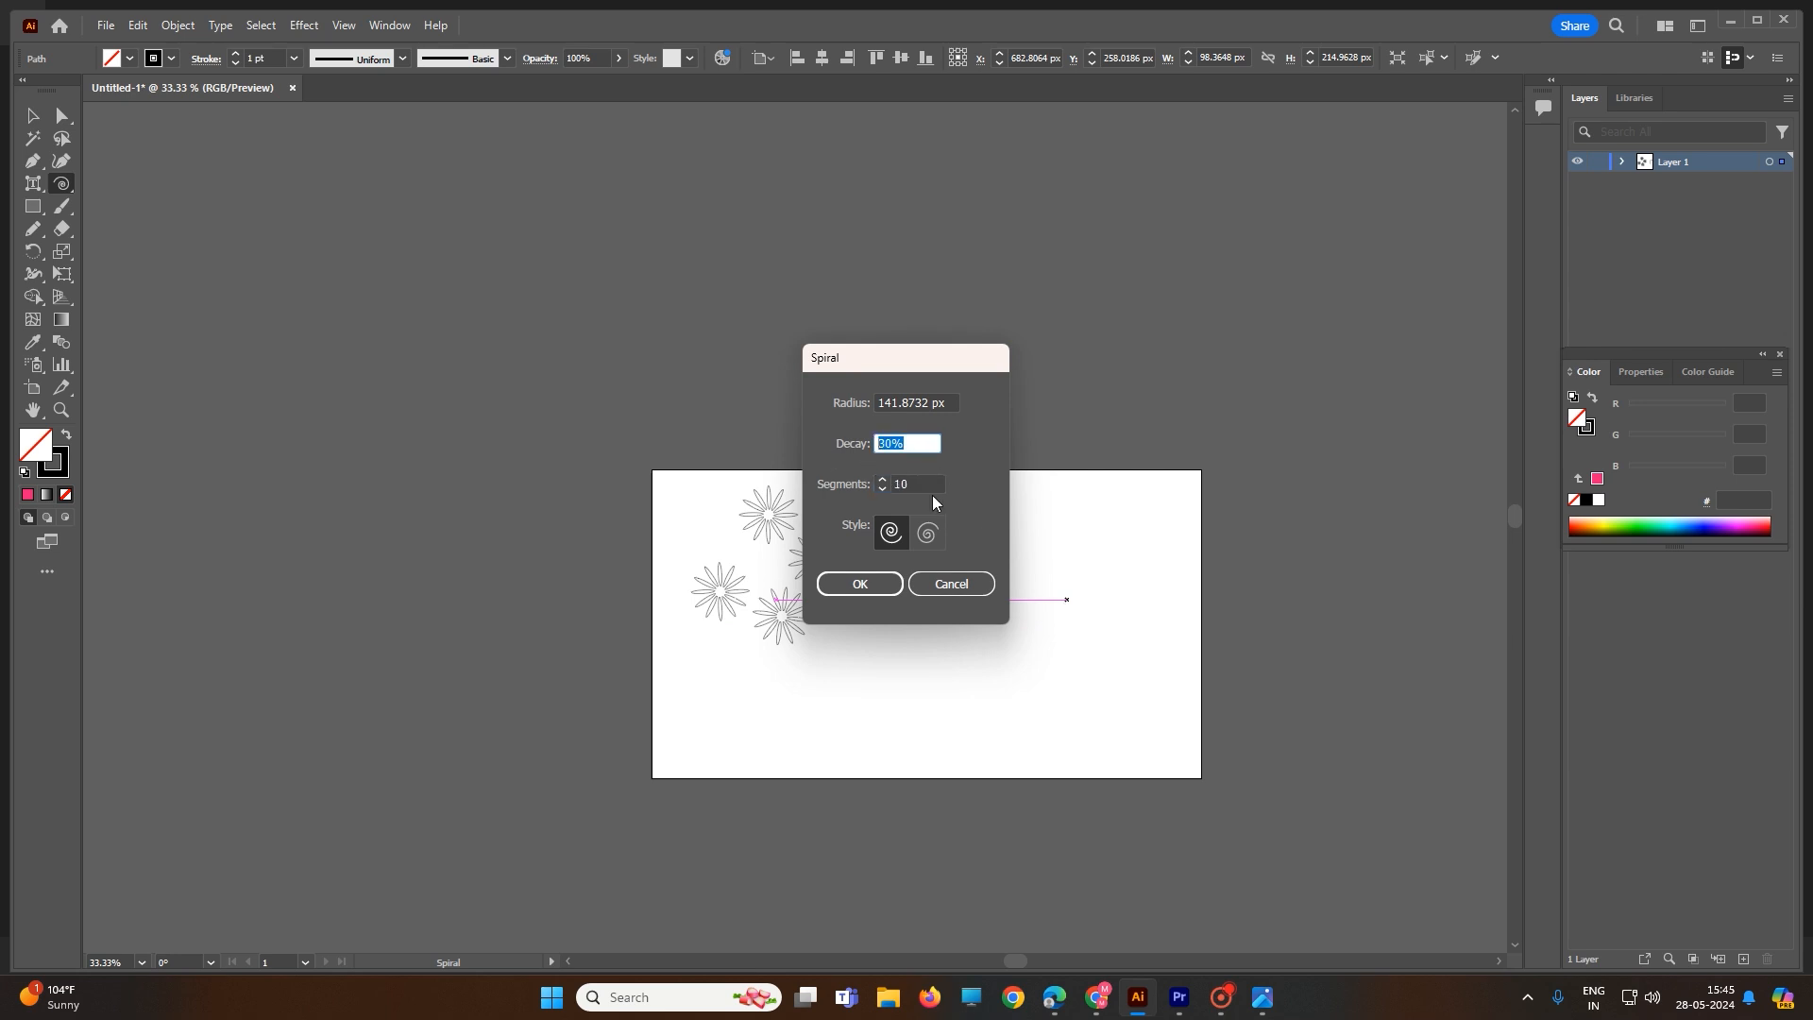
click(927, 537)
click(861, 582)
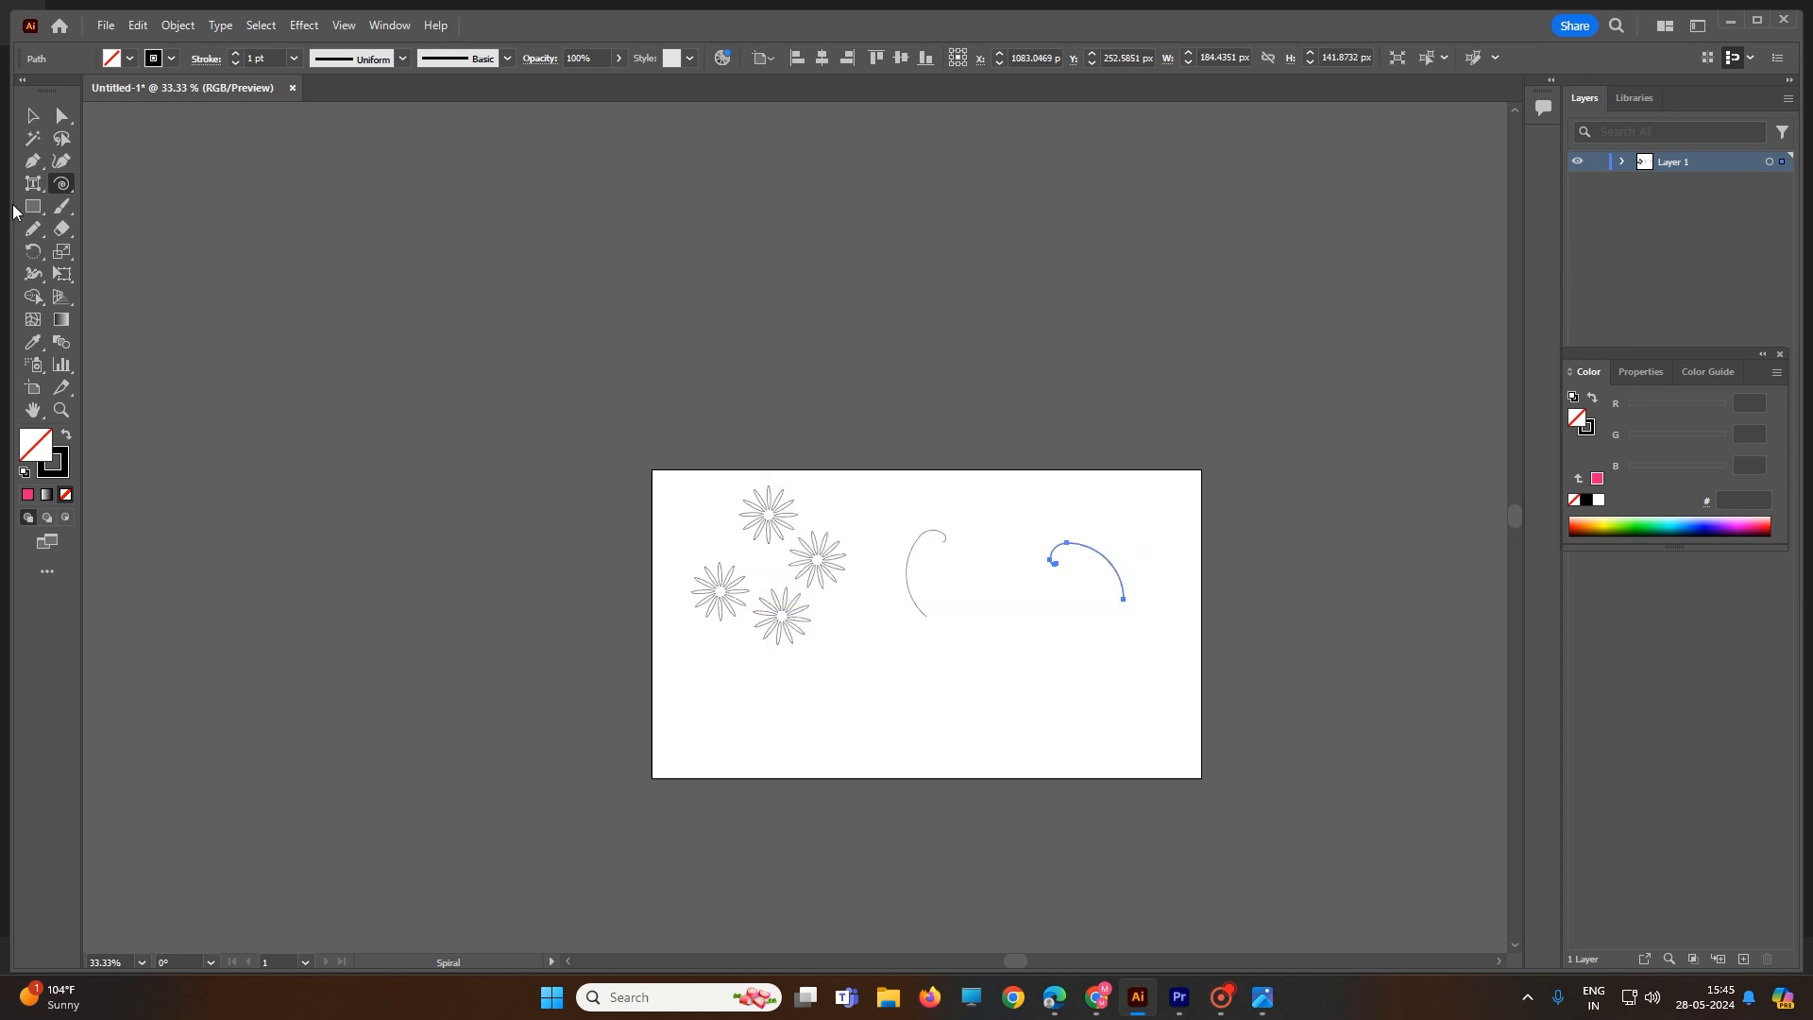
Move the second spiral next to the first and rotate it so the two curves form a heart outline.
key(v)
drag(1099, 558, 947, 632)
drag(944, 628, 974, 574)
click(1027, 550)
scroll(931, 650, up, 1)
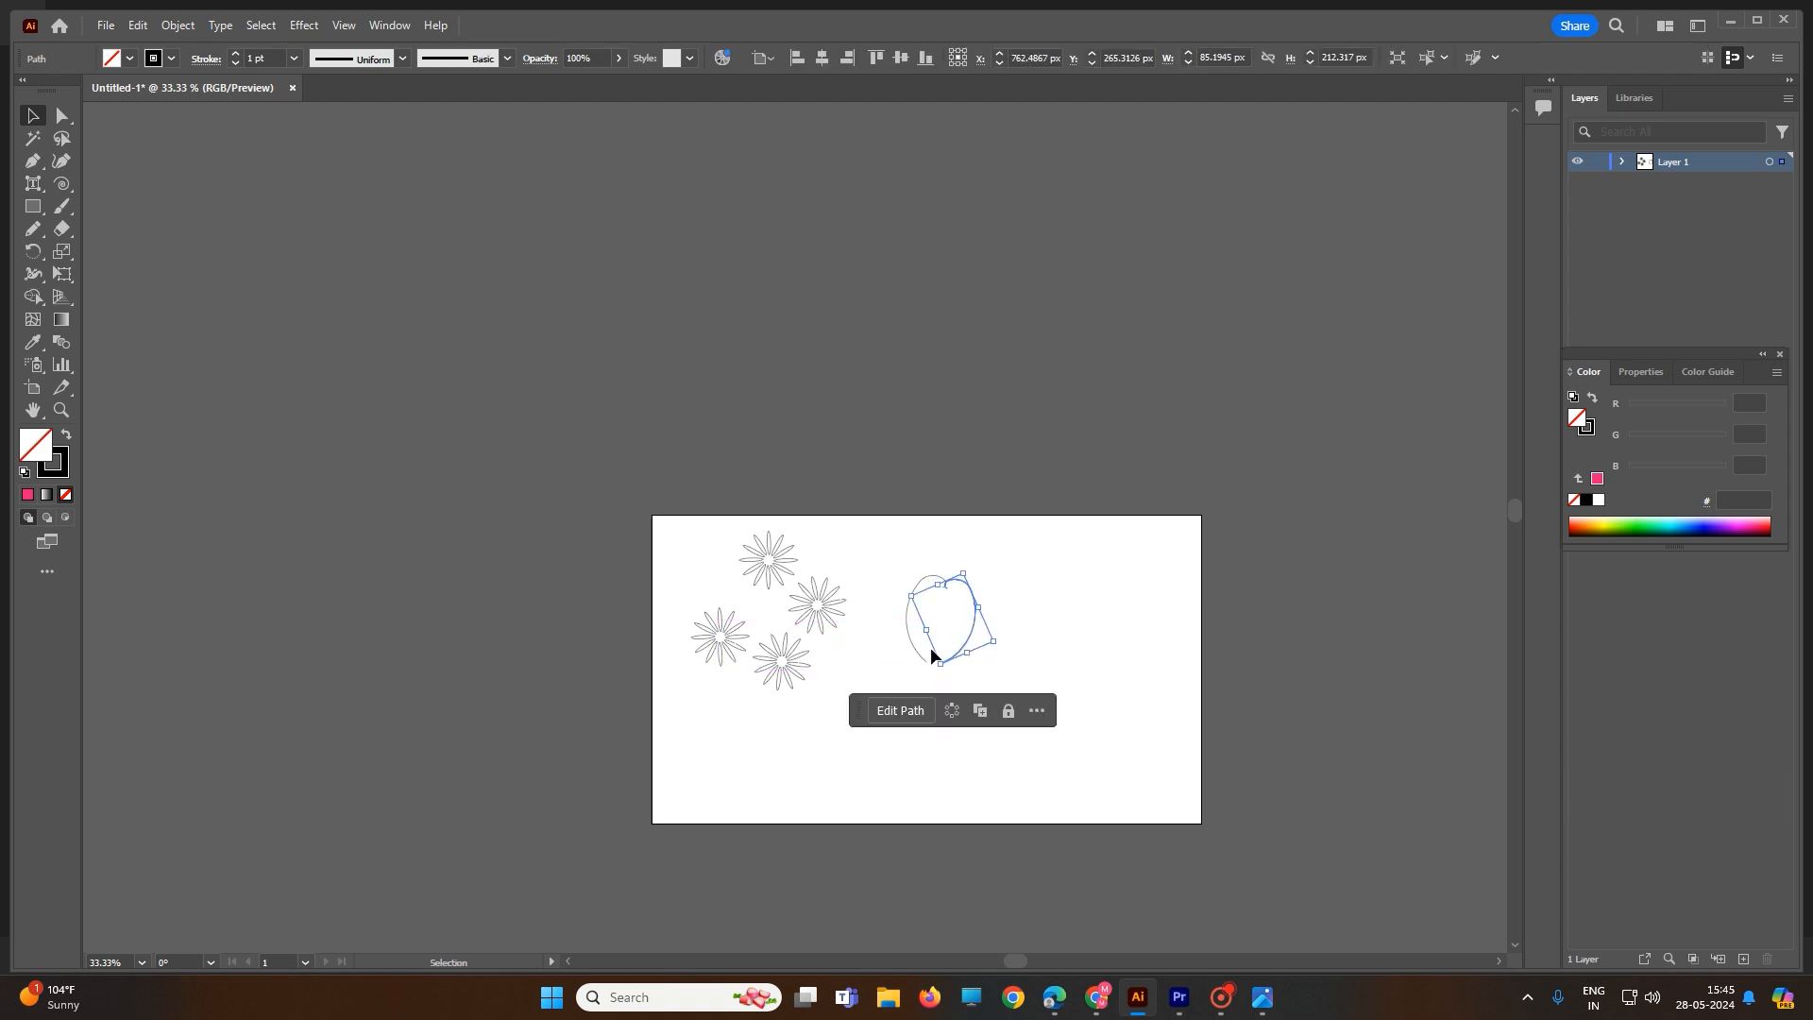
click(966, 689)
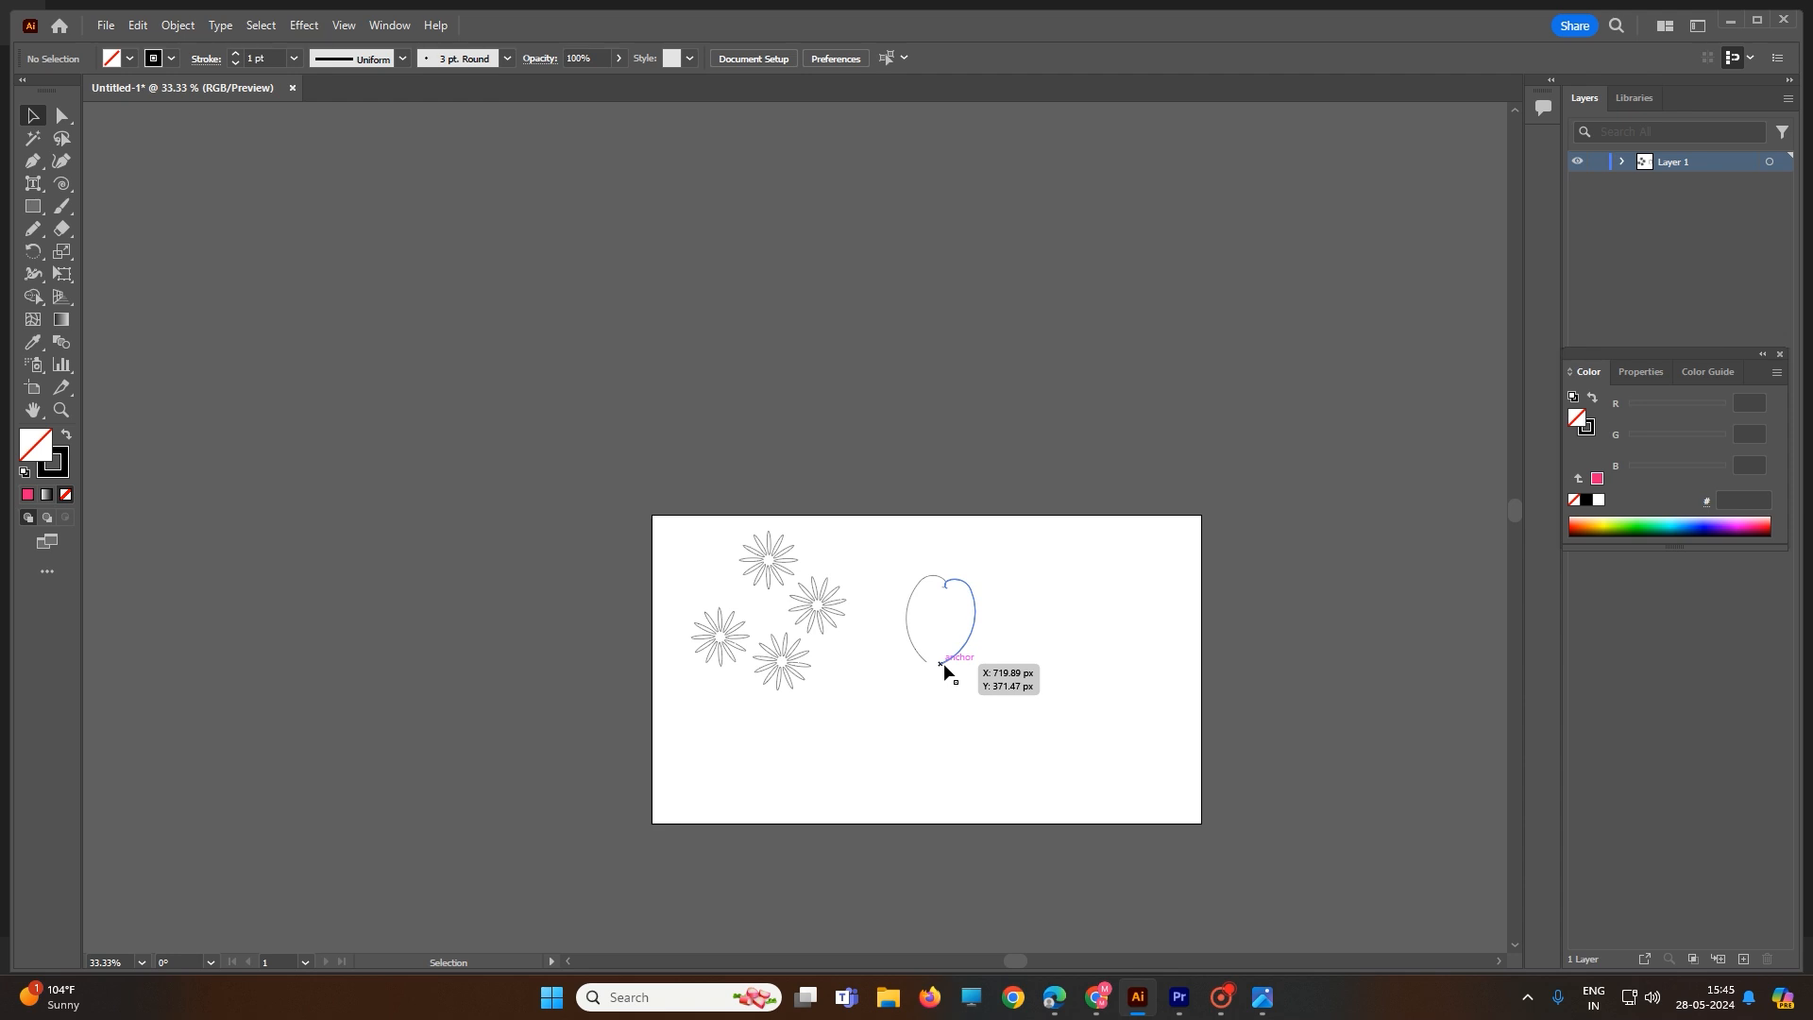
click(943, 663)
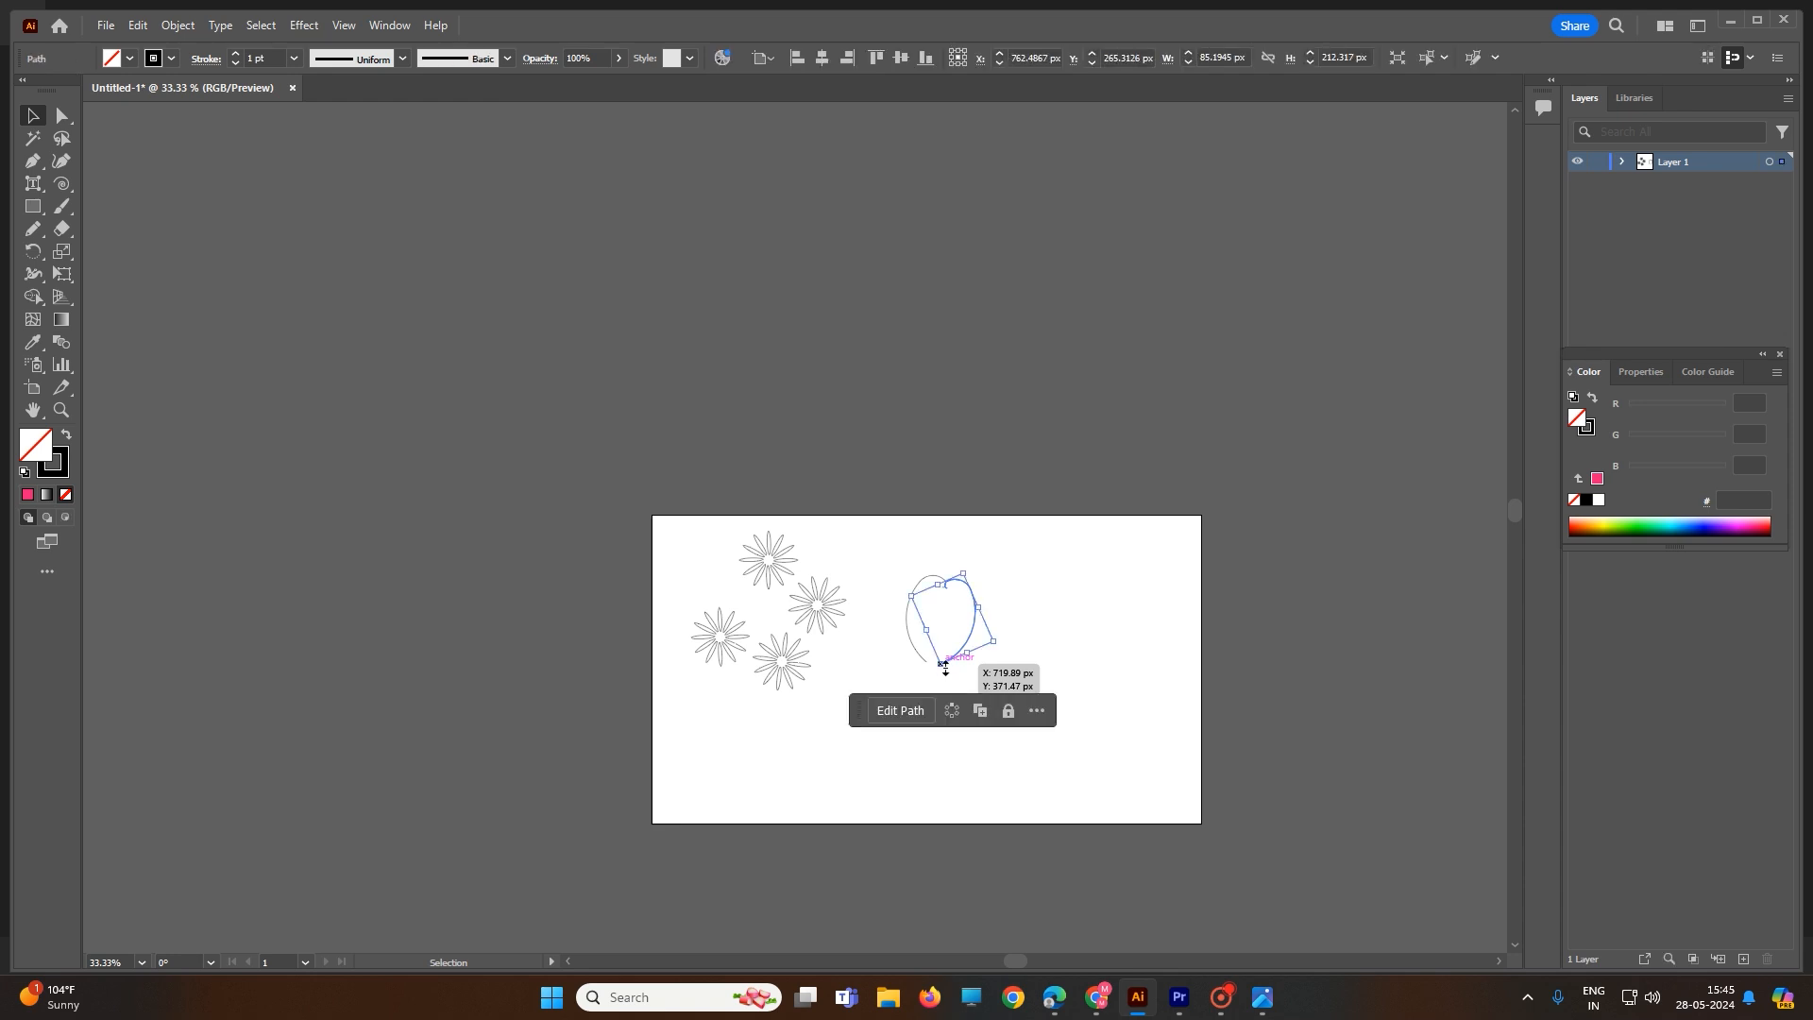
Try to extend the second spiral's path with the Curvature tool and undo the stray segments.
click(61, 160)
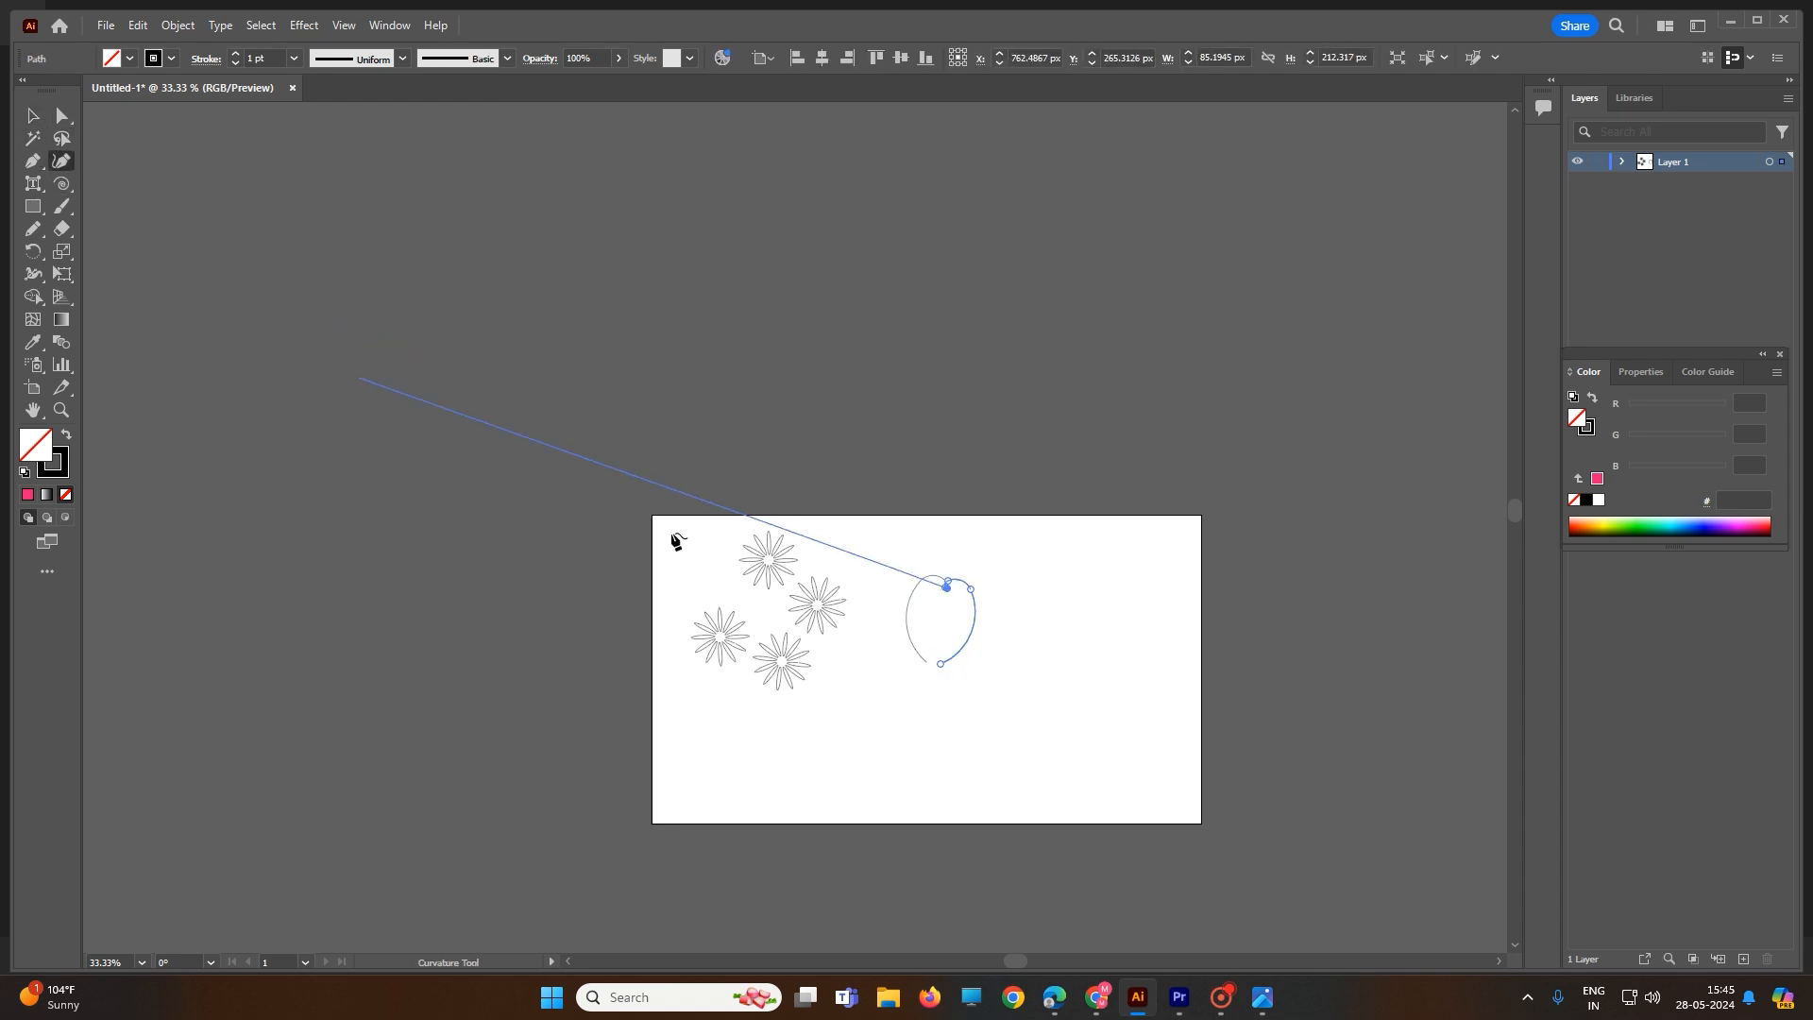
key(ctrl)
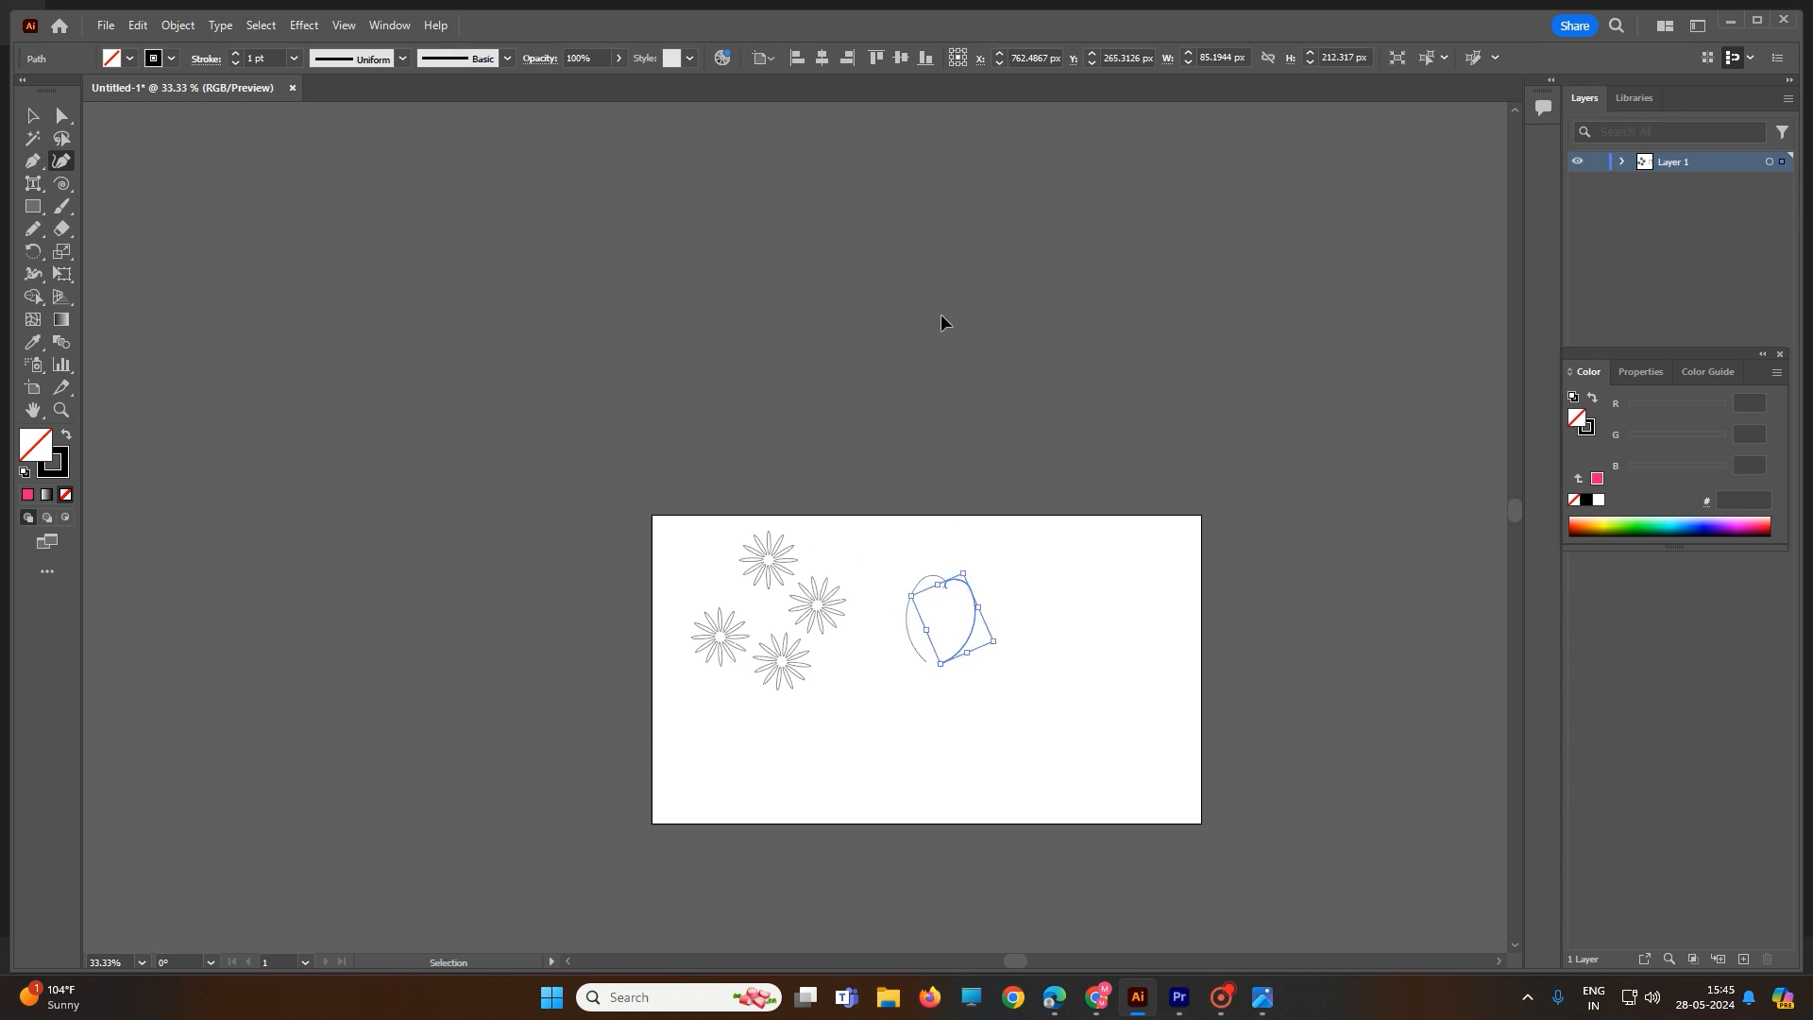
click(875, 310)
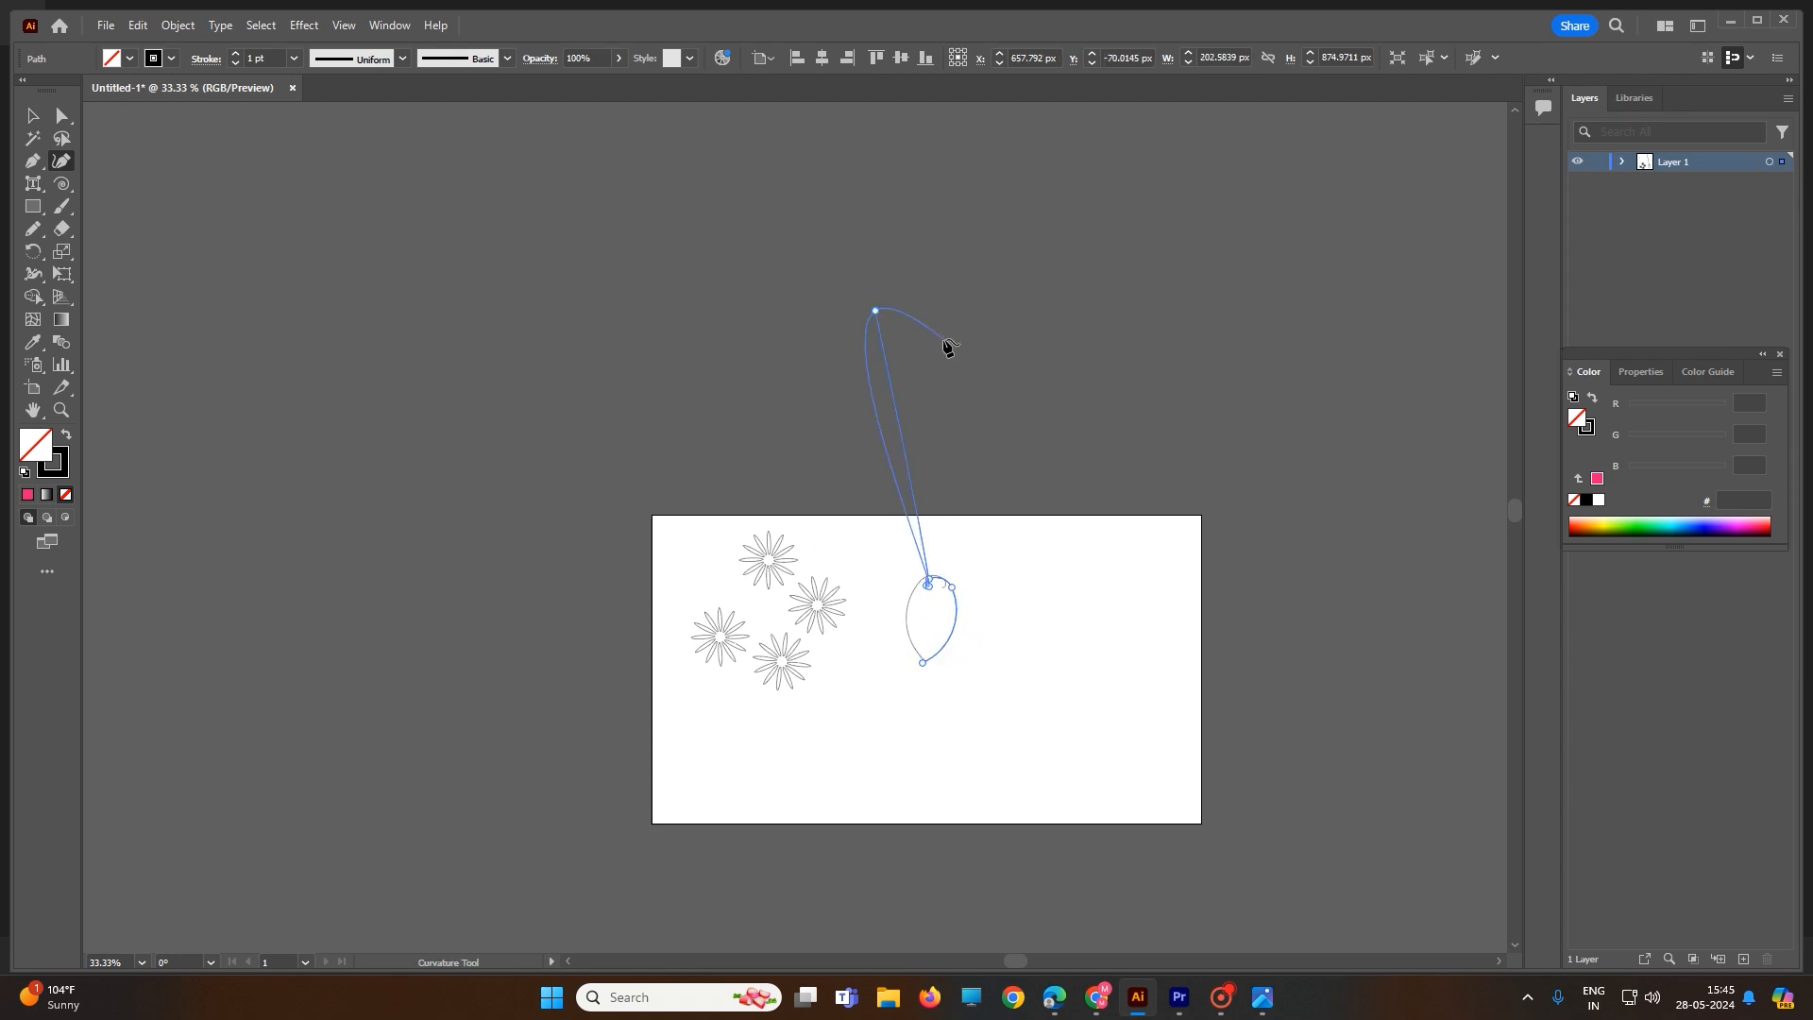
key(Escape)
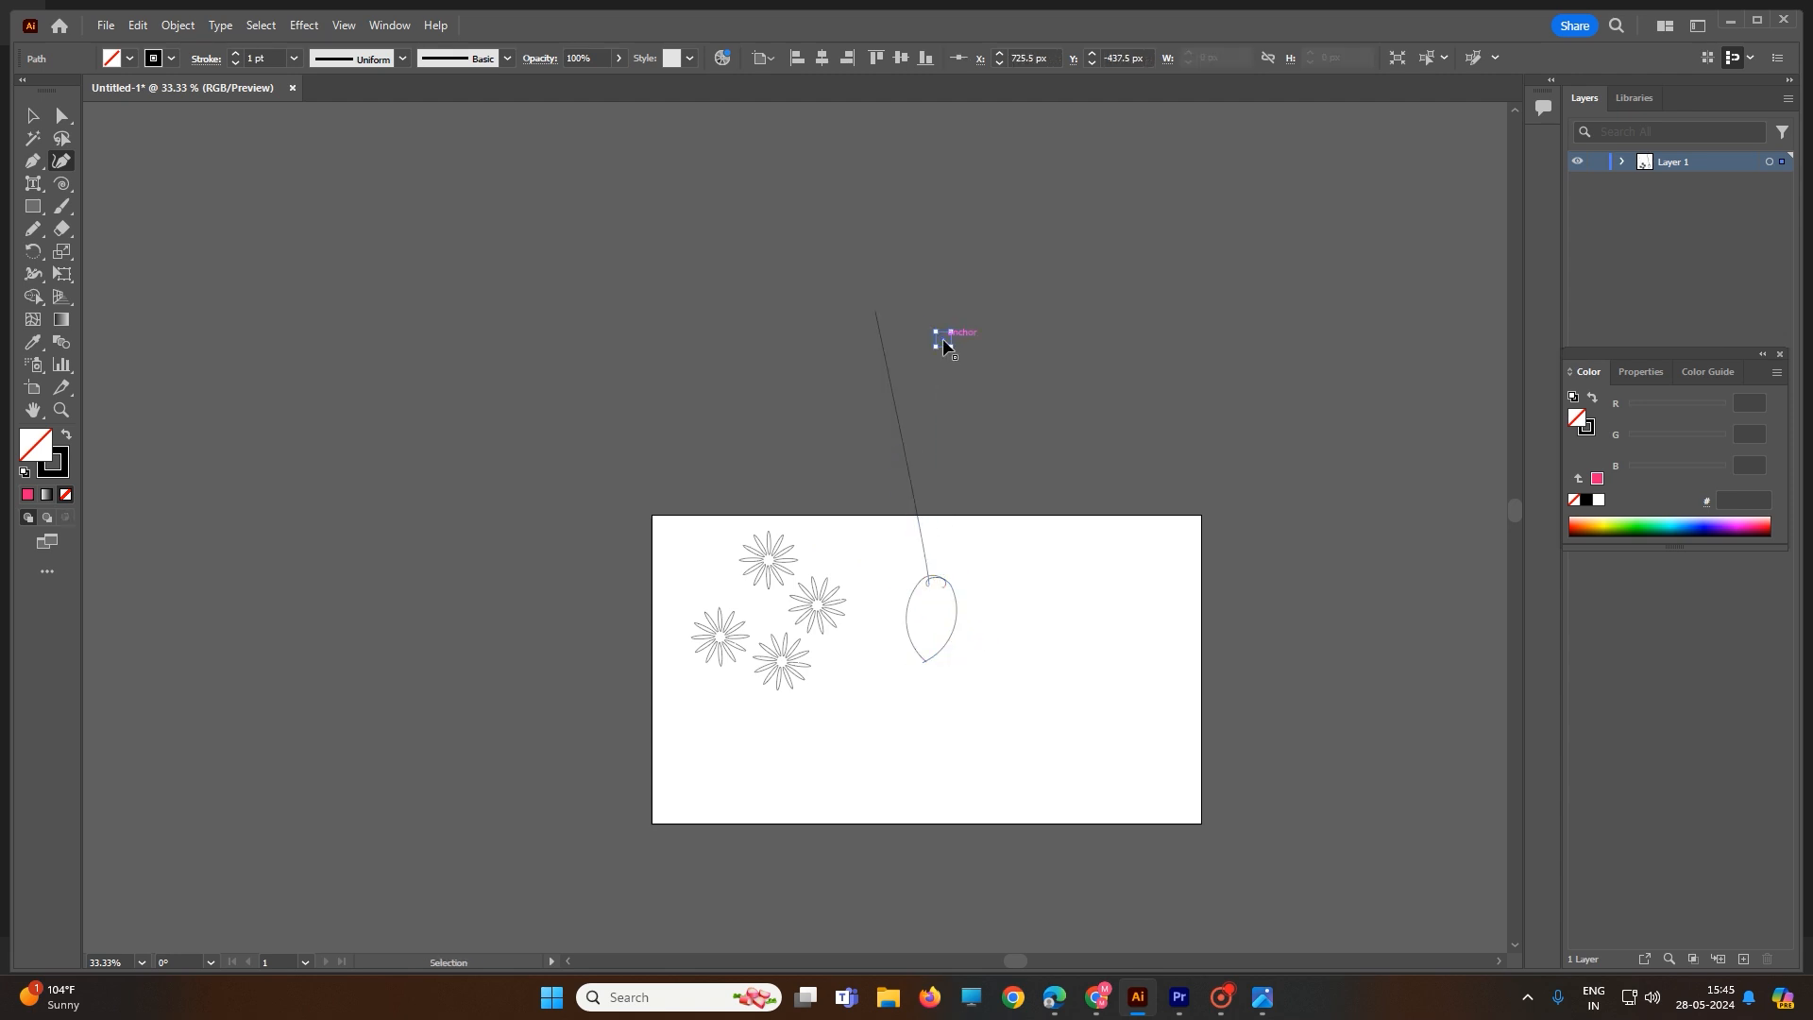
key(ctrl+z)
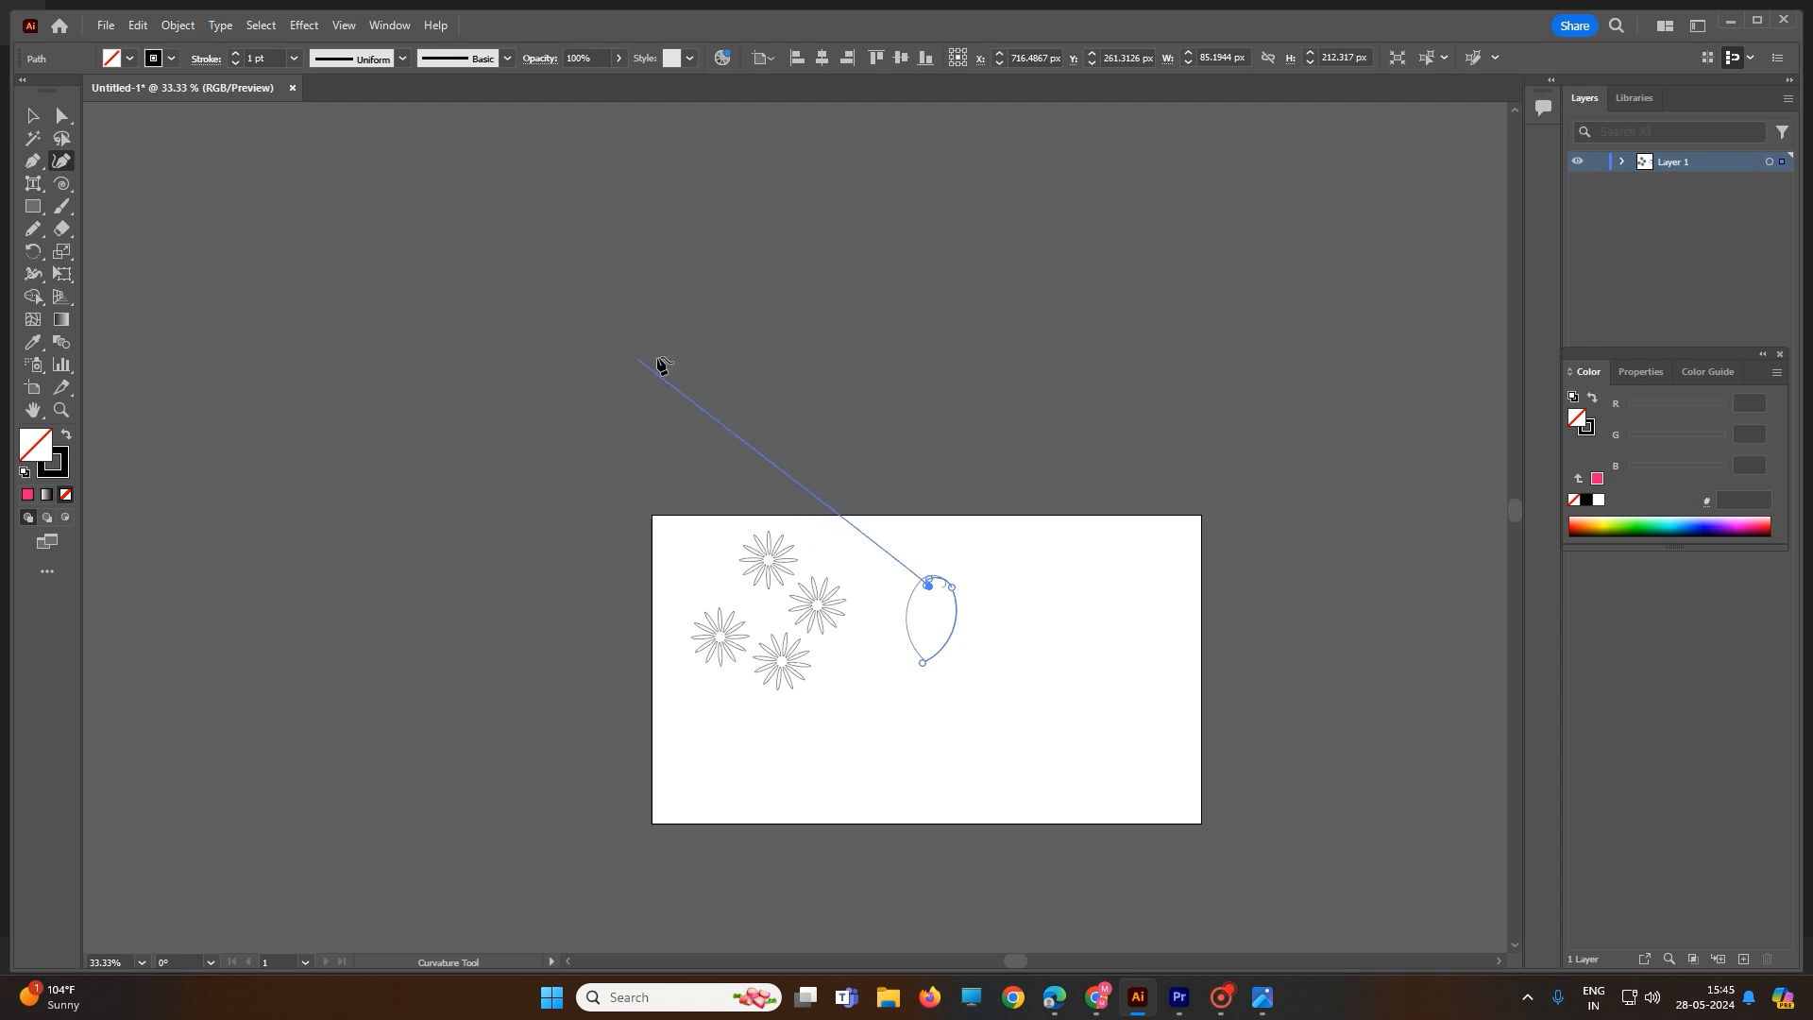
key(ctrl+z)
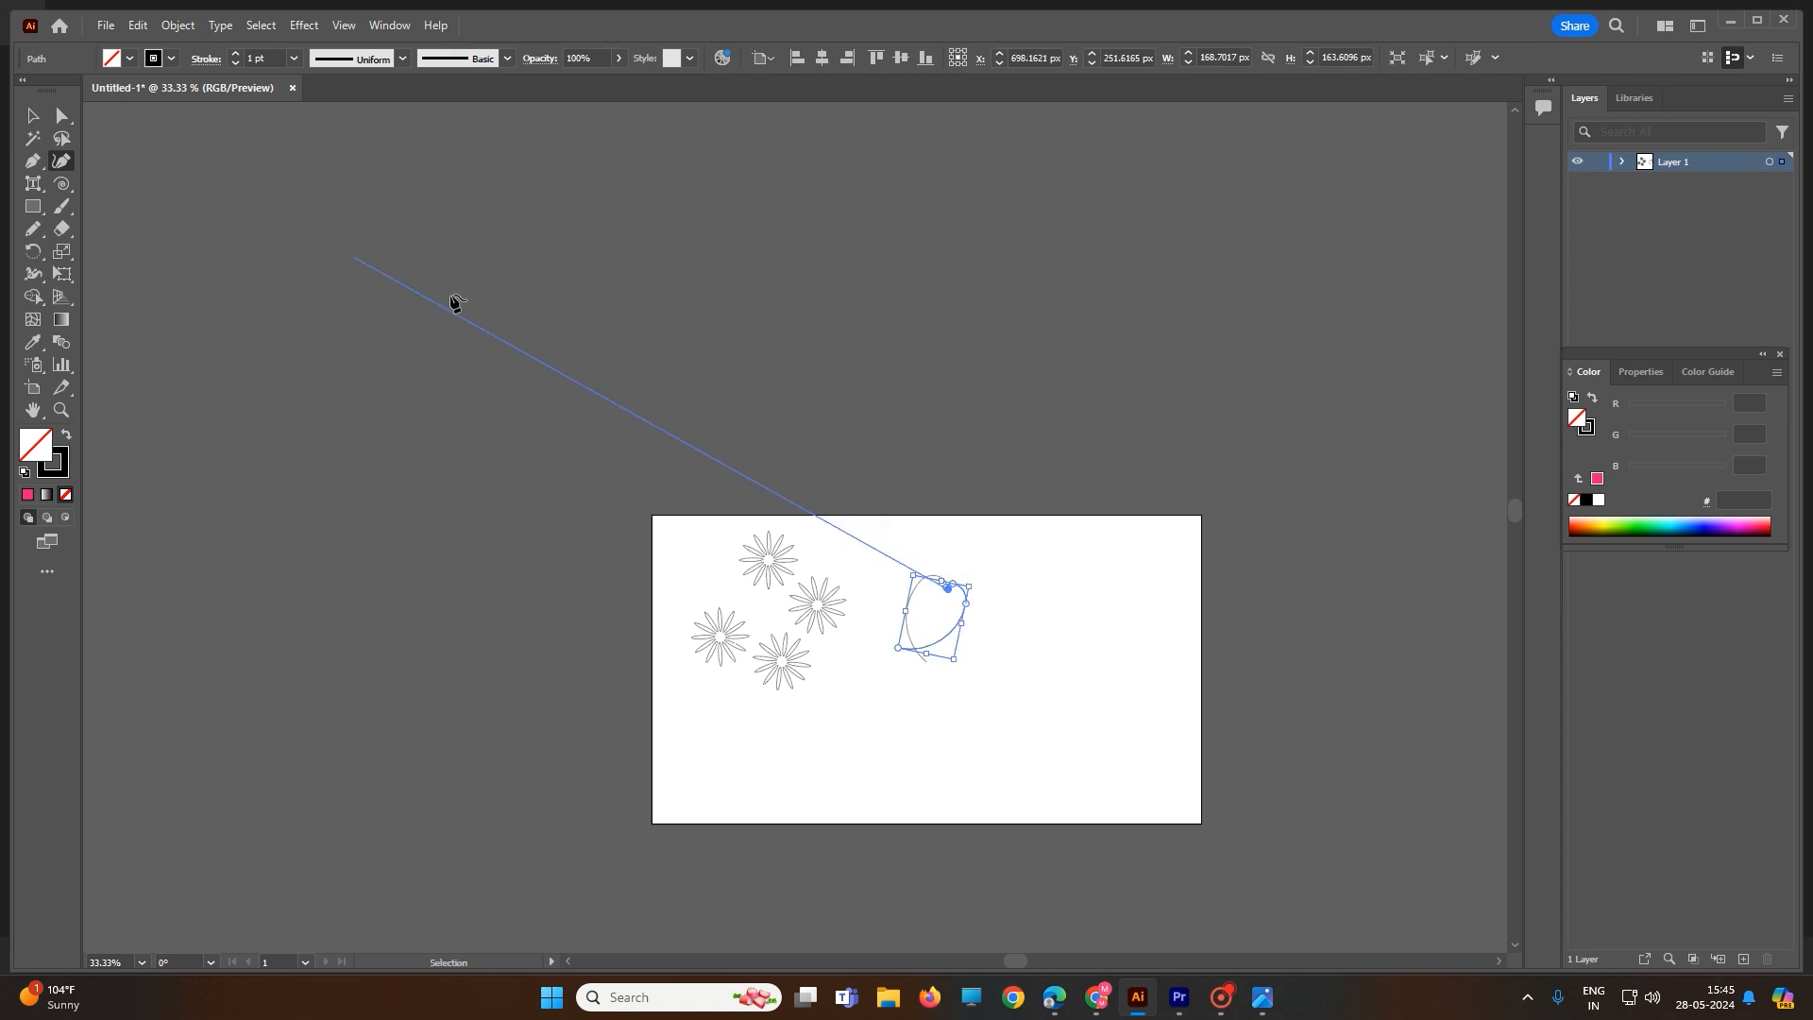
click(564, 316)
click(33, 117)
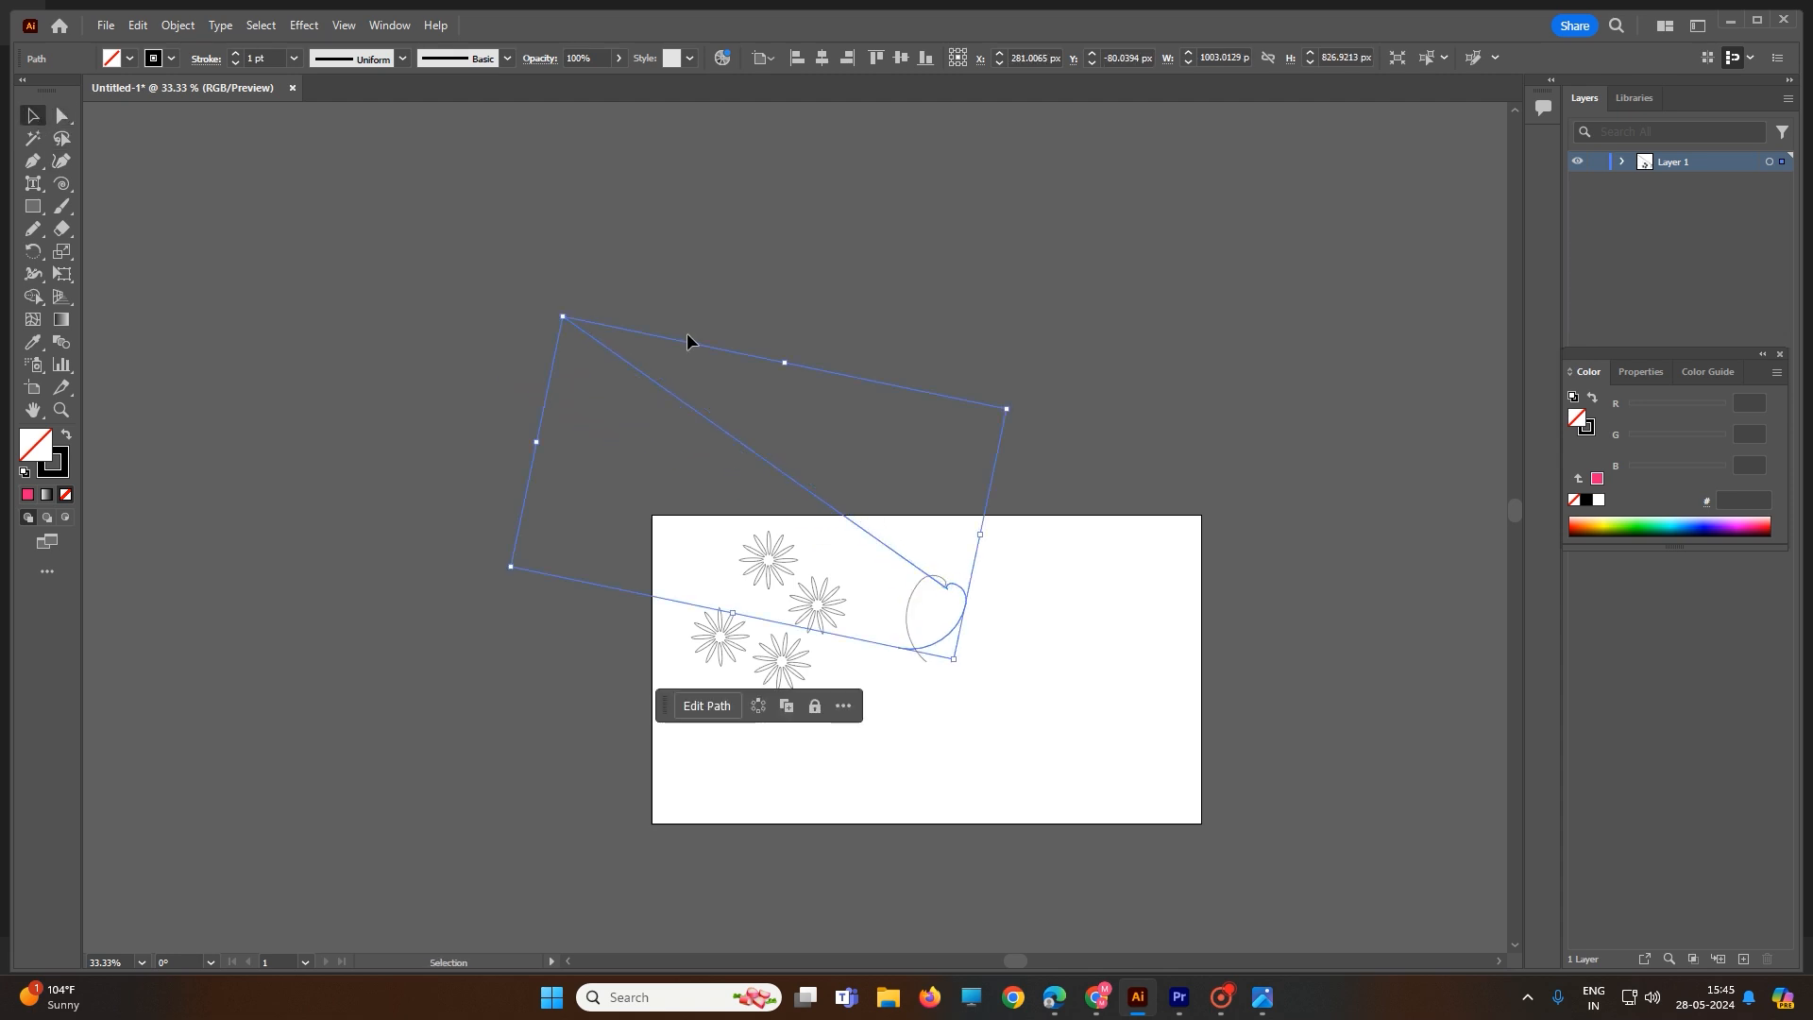
click(711, 331)
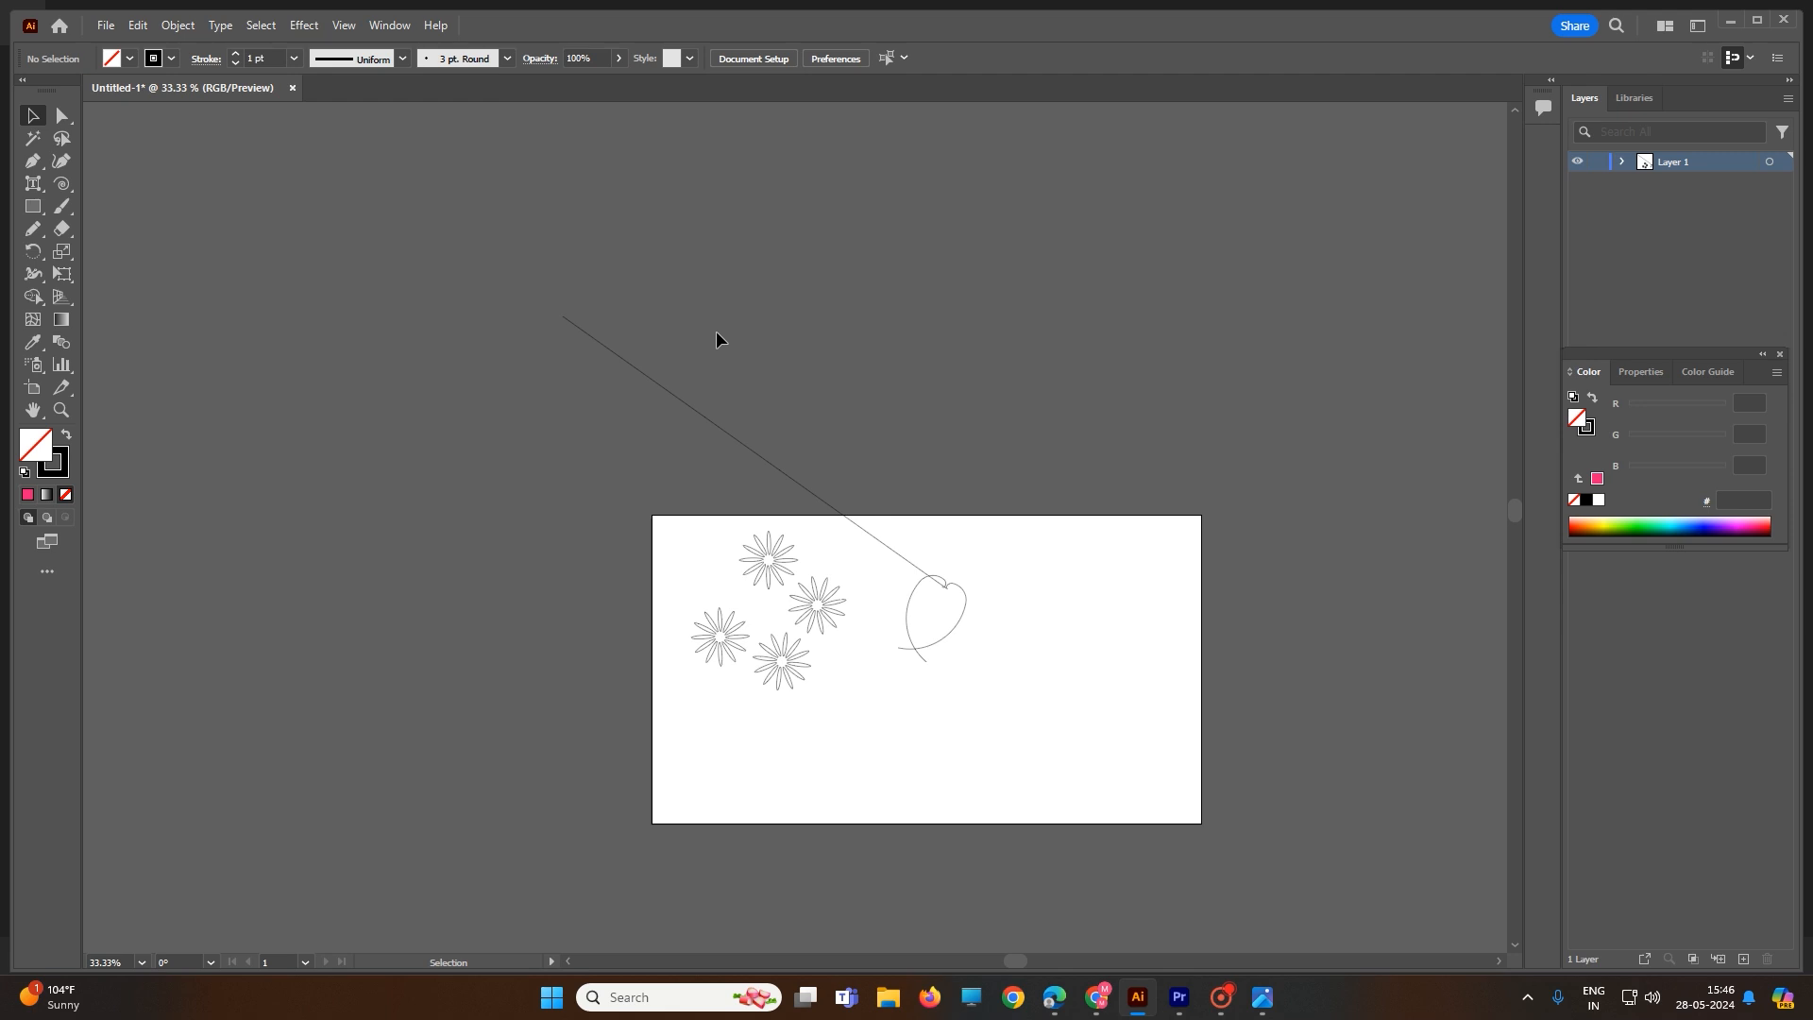
key(ctrl+z)
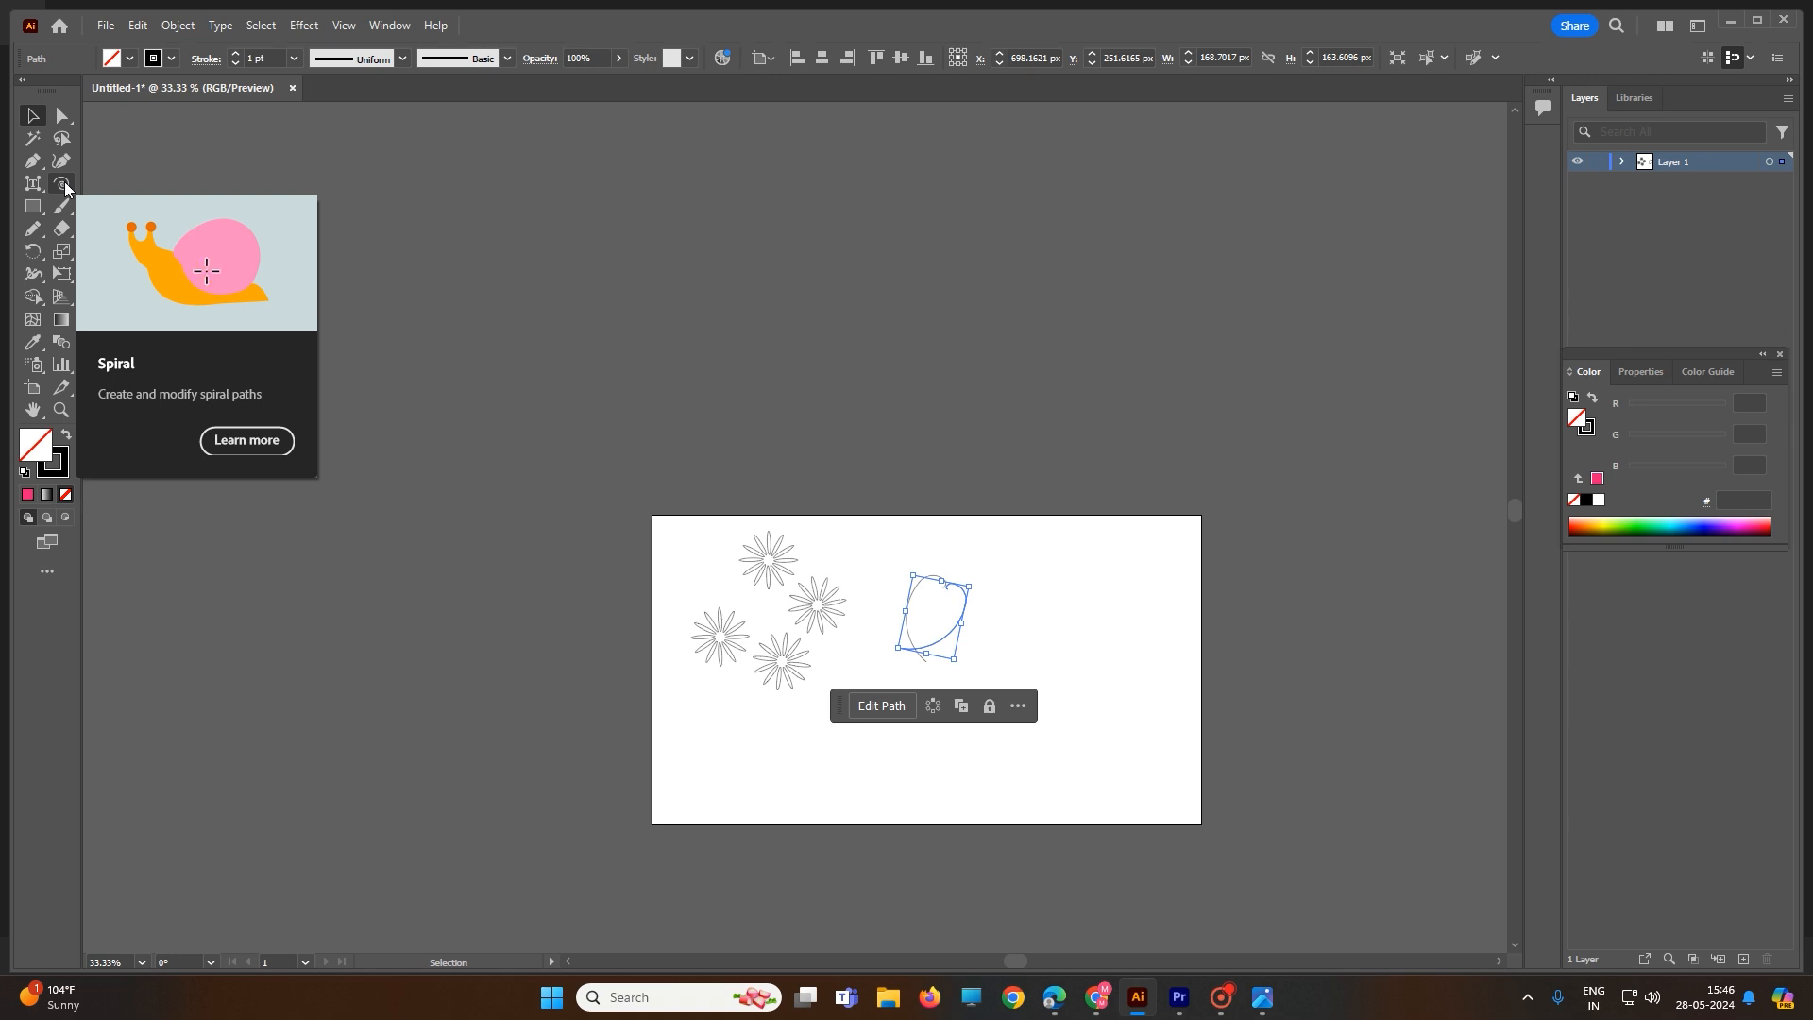
Connect the lower endpoints of the two spirals with the Pen tool to make one heart path.
click(63, 186)
click(137, 186)
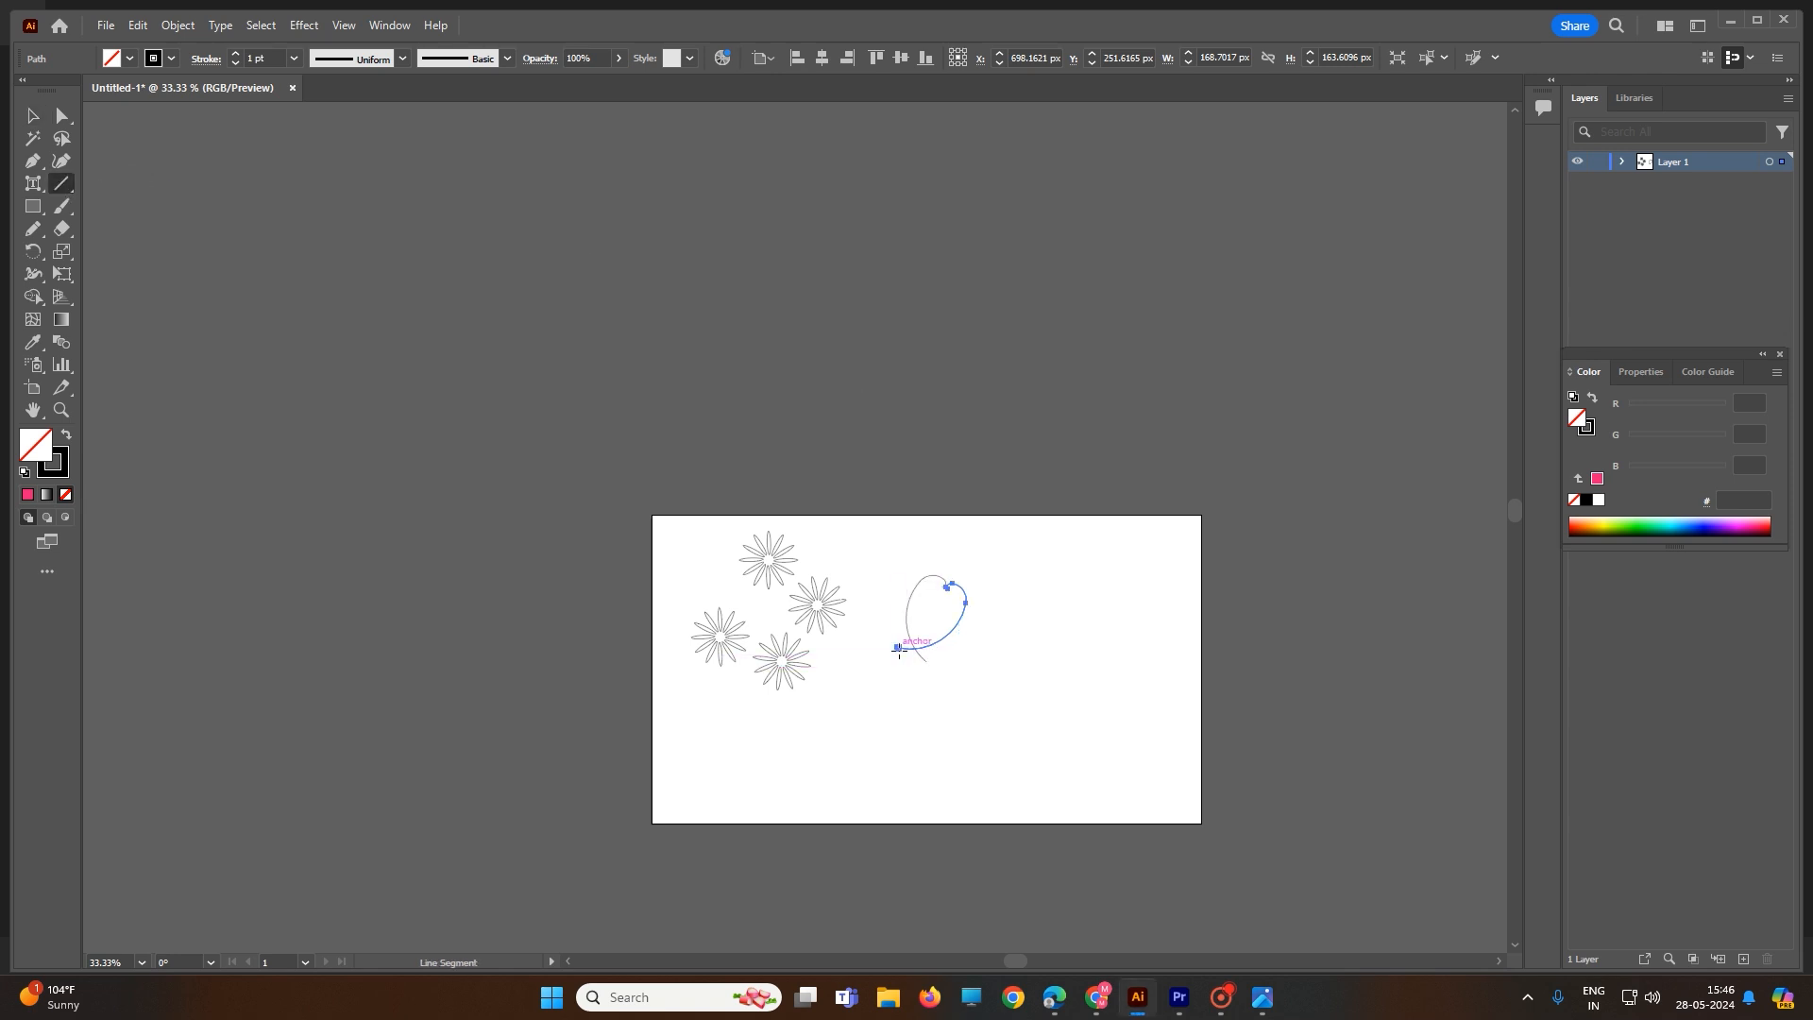
click(61, 168)
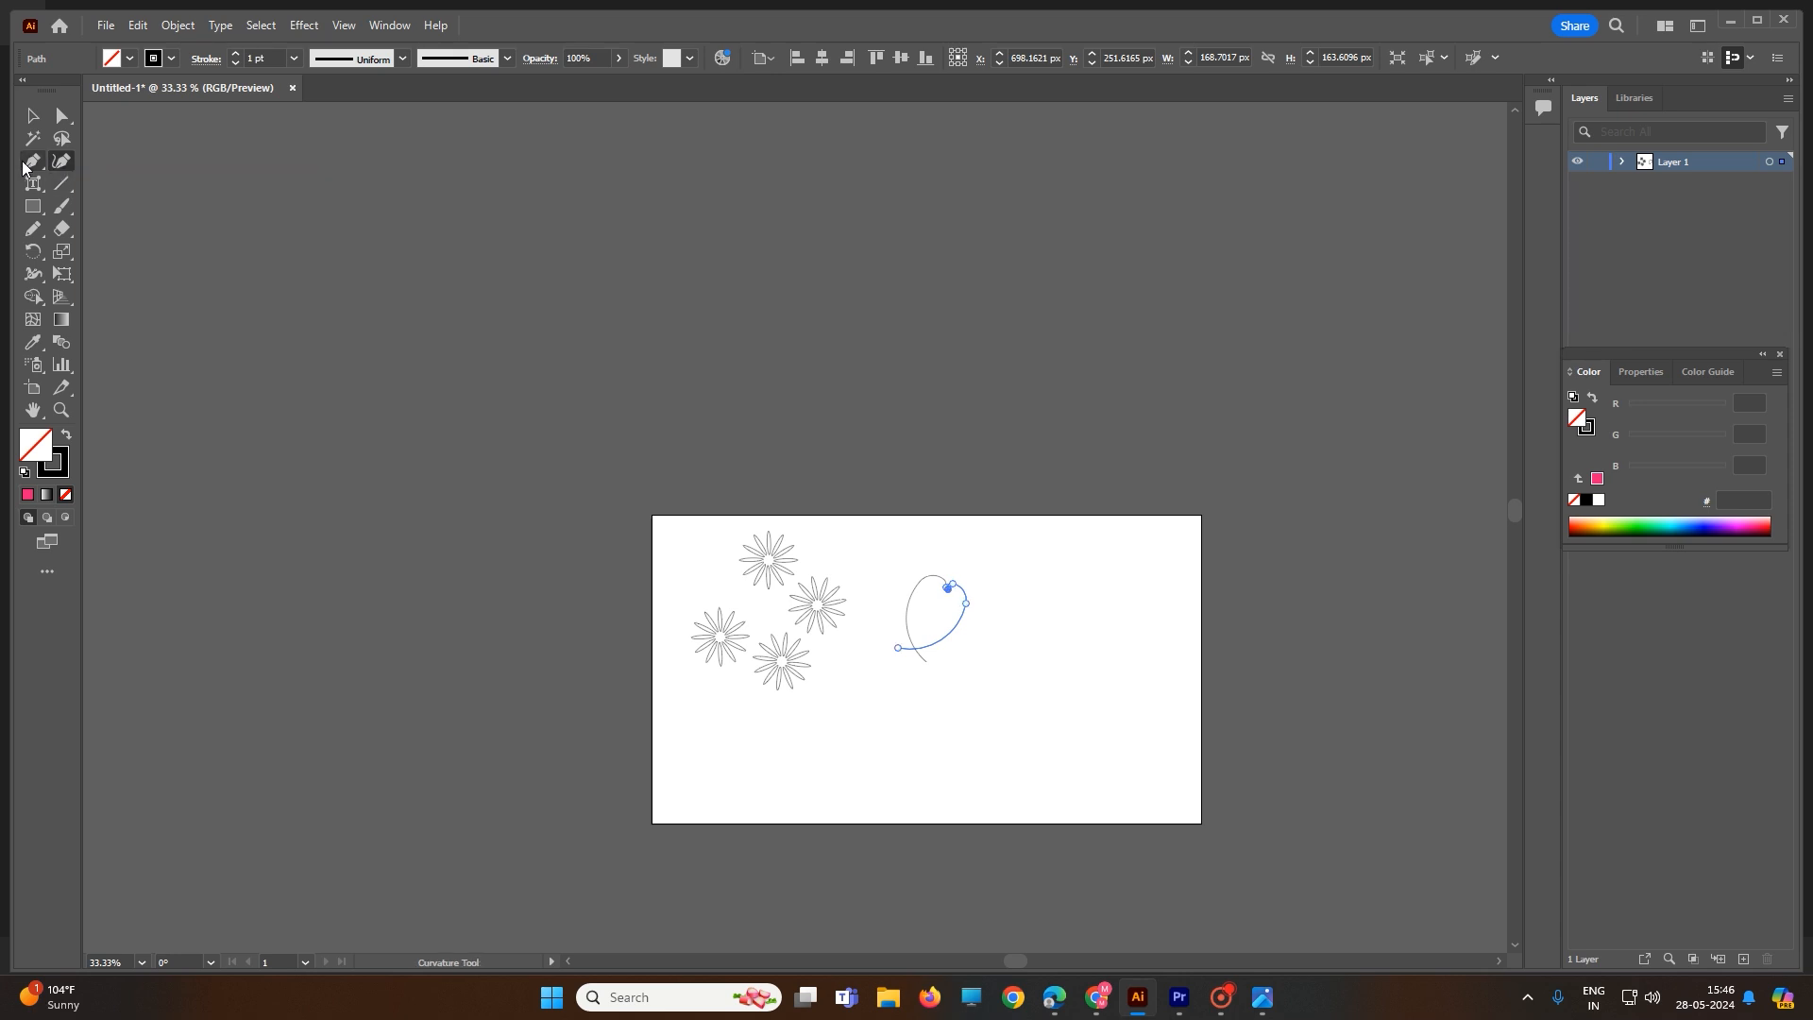
click(36, 167)
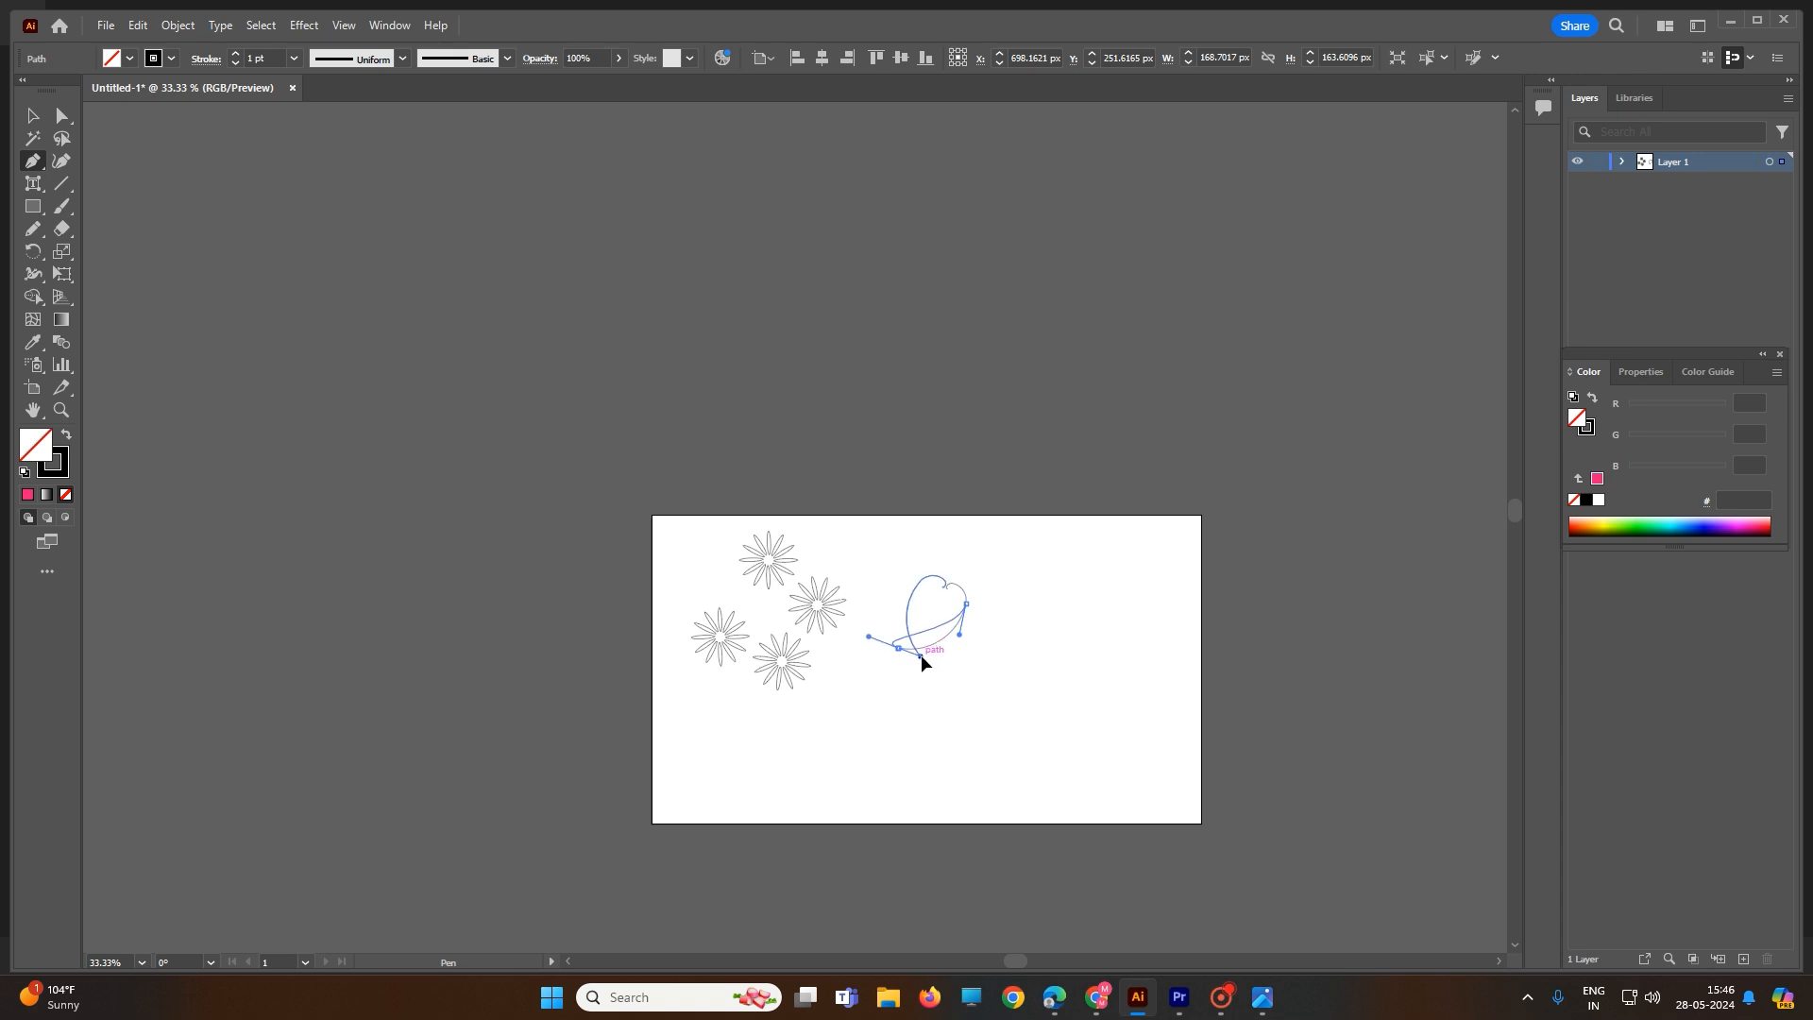
mouse_move(921, 656)
mouse_down()
mouse_move(935, 632)
mouse_move(910, 664)
mouse_move(925, 664)
mouse_up()
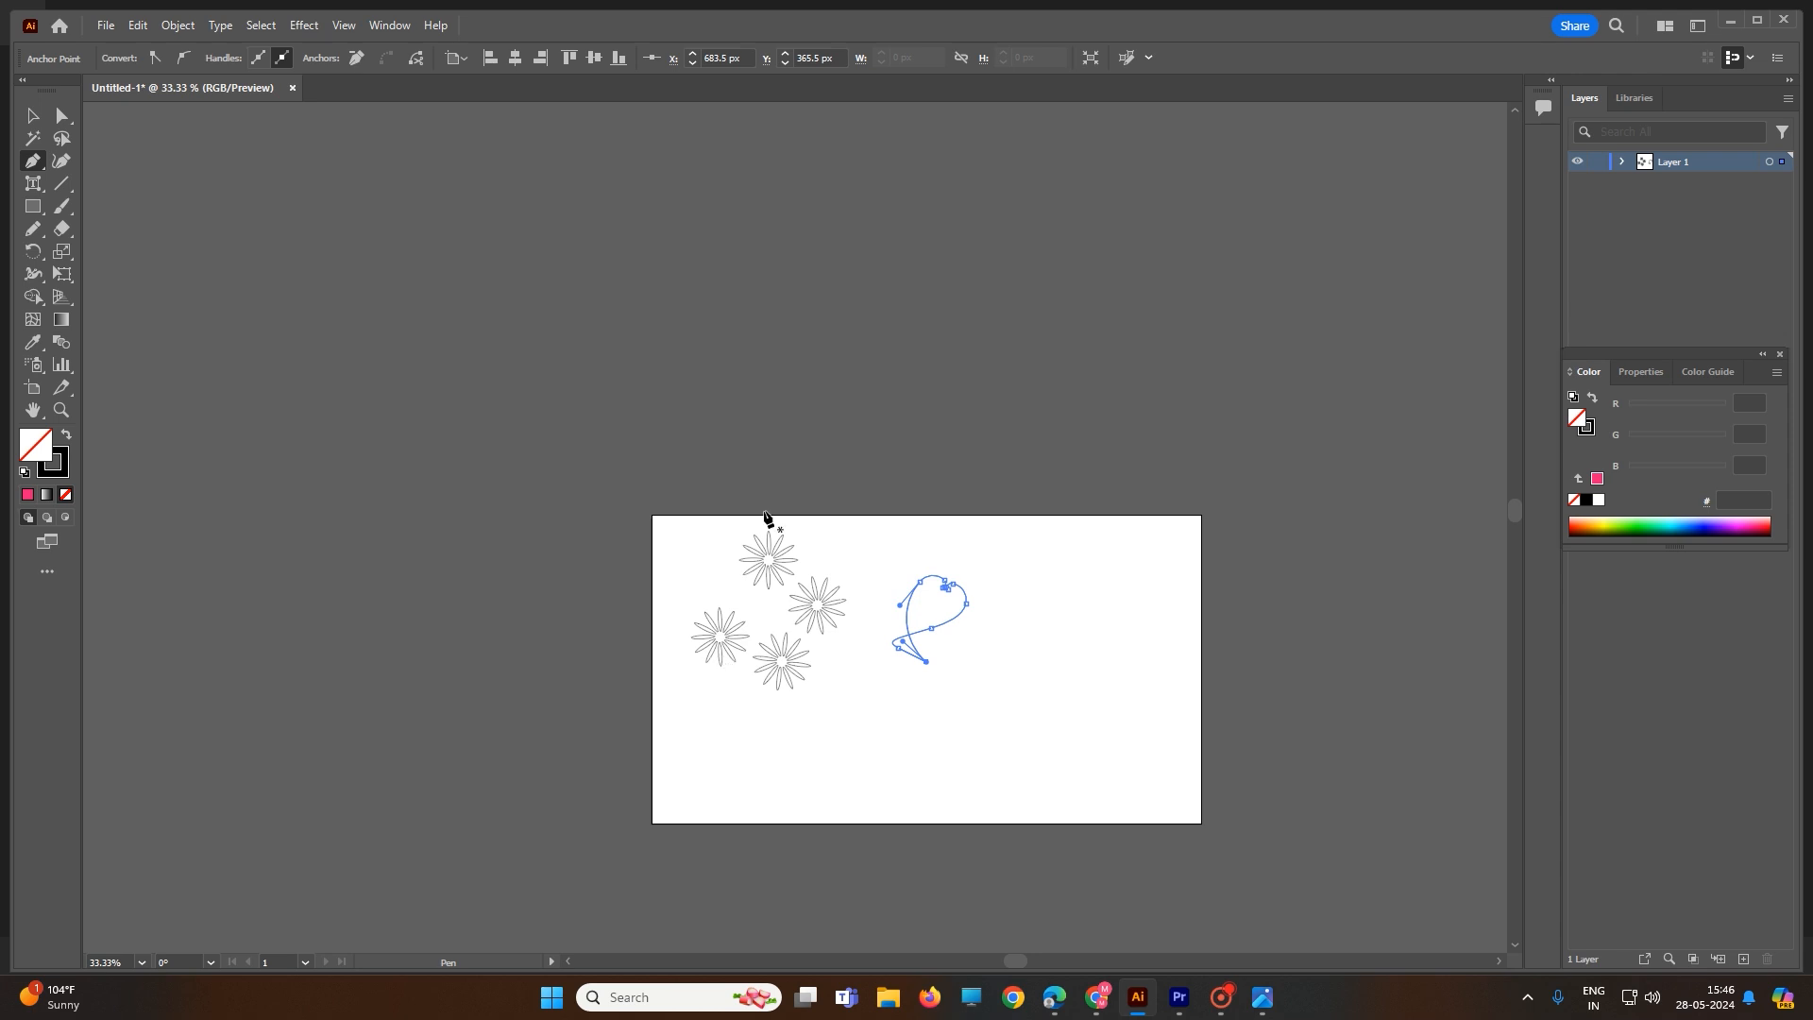
Delete the two surplus anchor points on the lower part of the heart path so its side runs directly to the tip.
scroll(936, 674, up, 1)
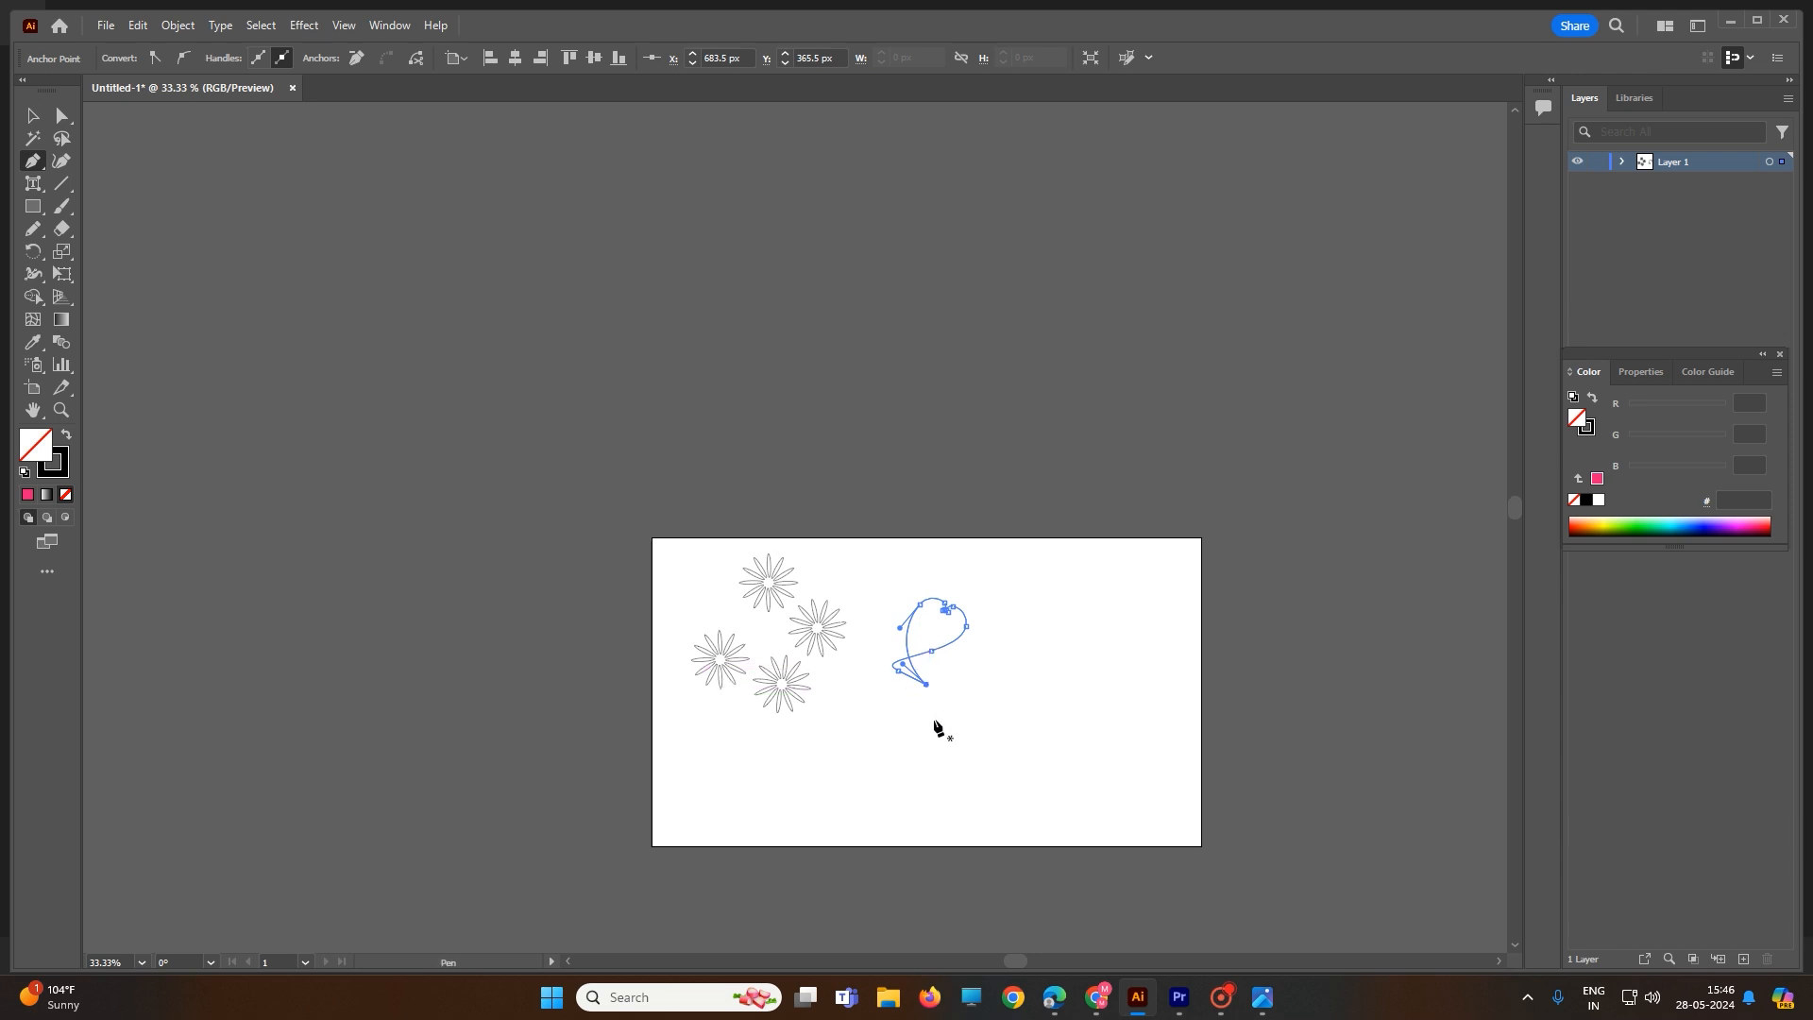
key(ctrl+1)
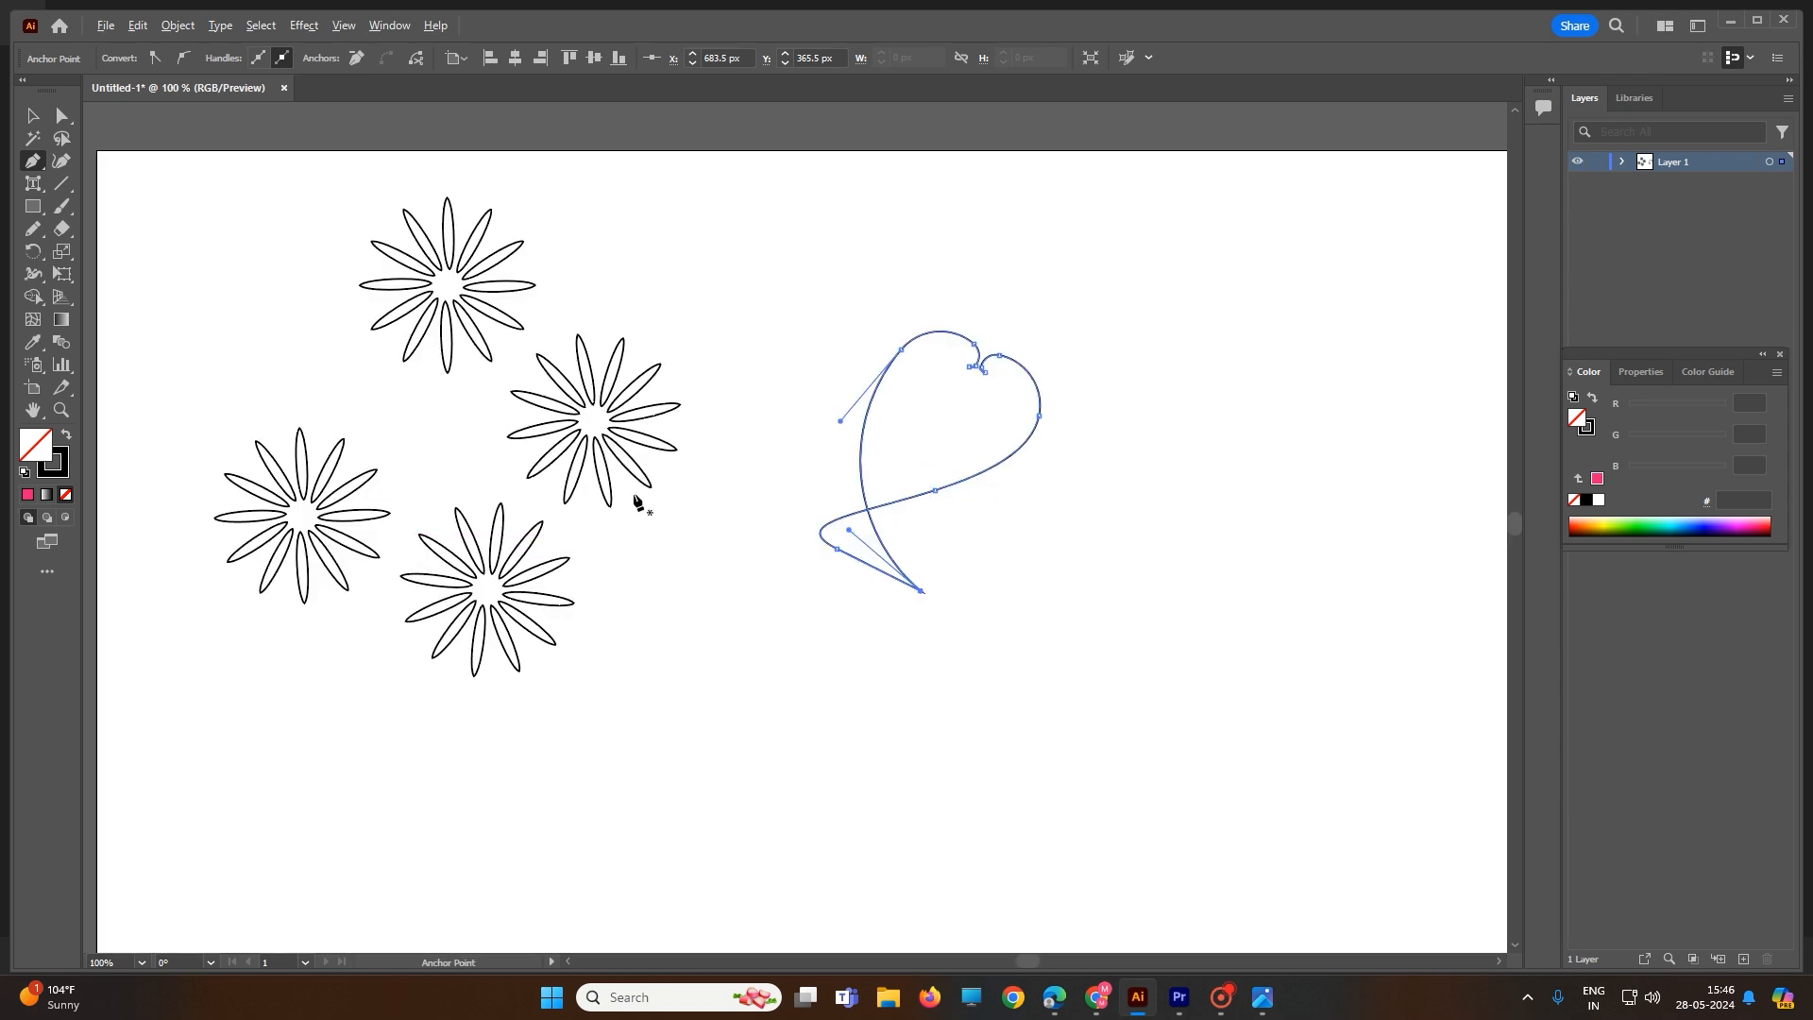
click(38, 168)
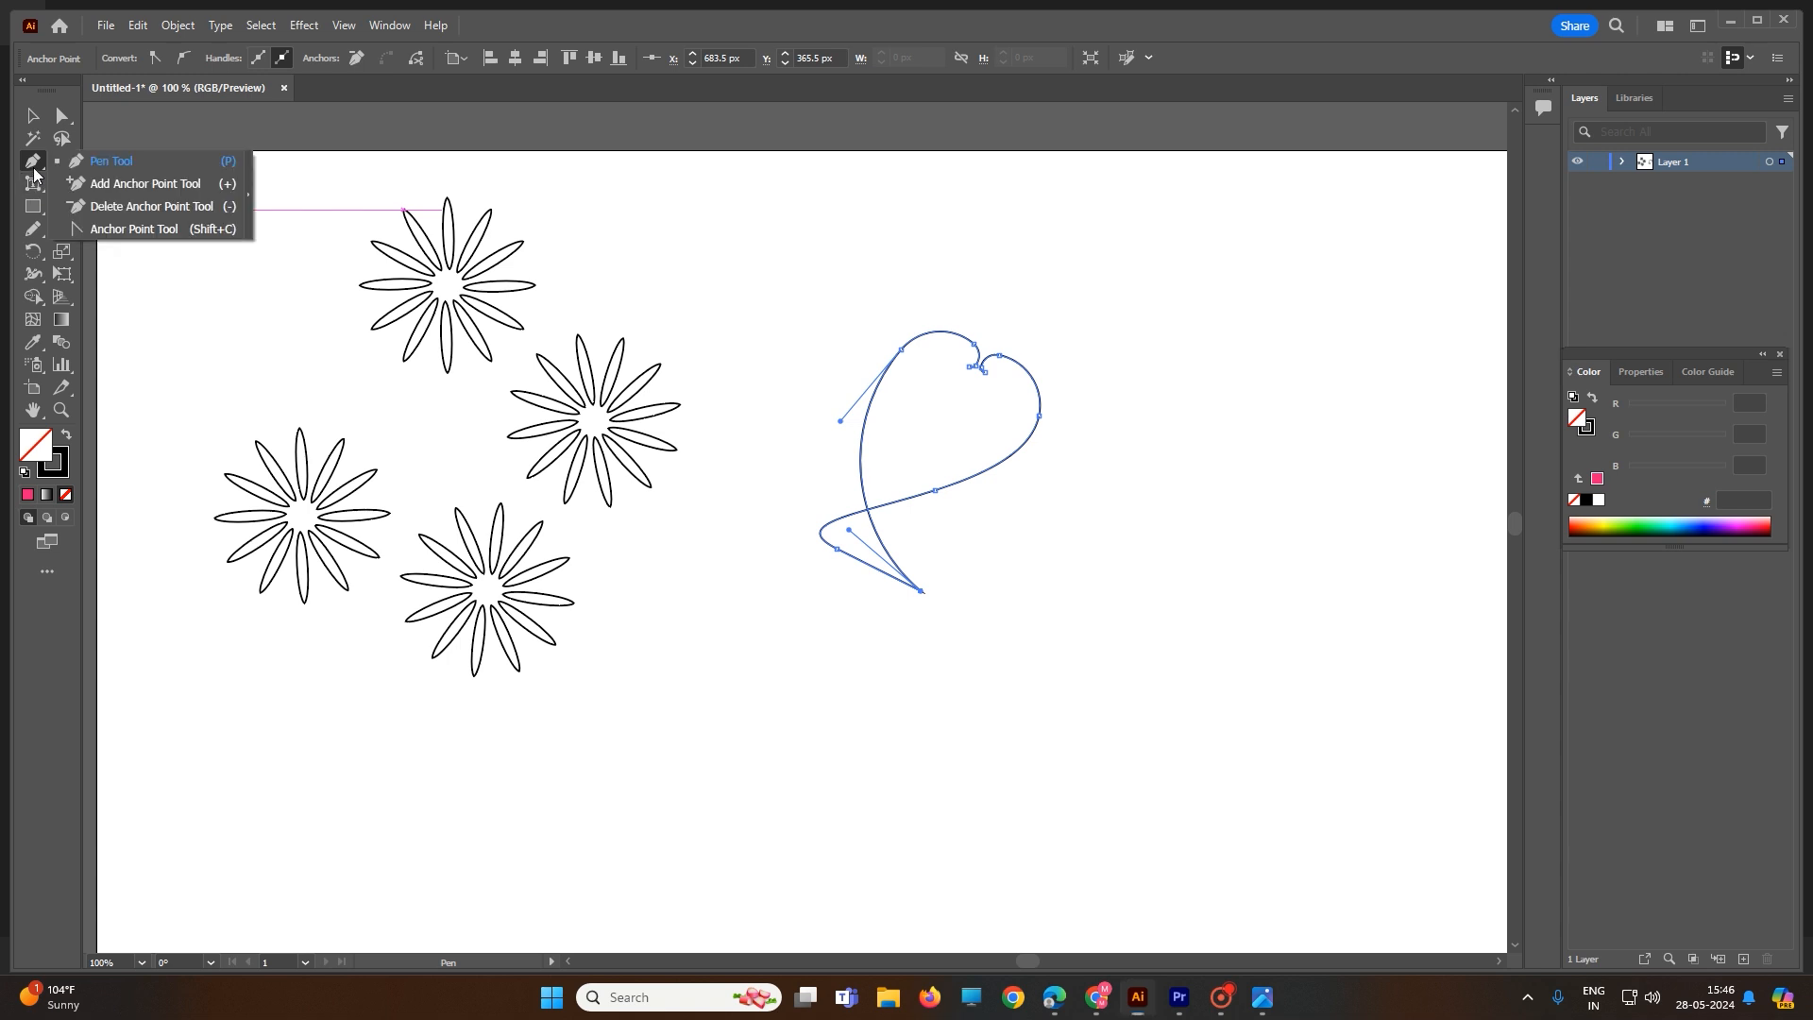
click(134, 207)
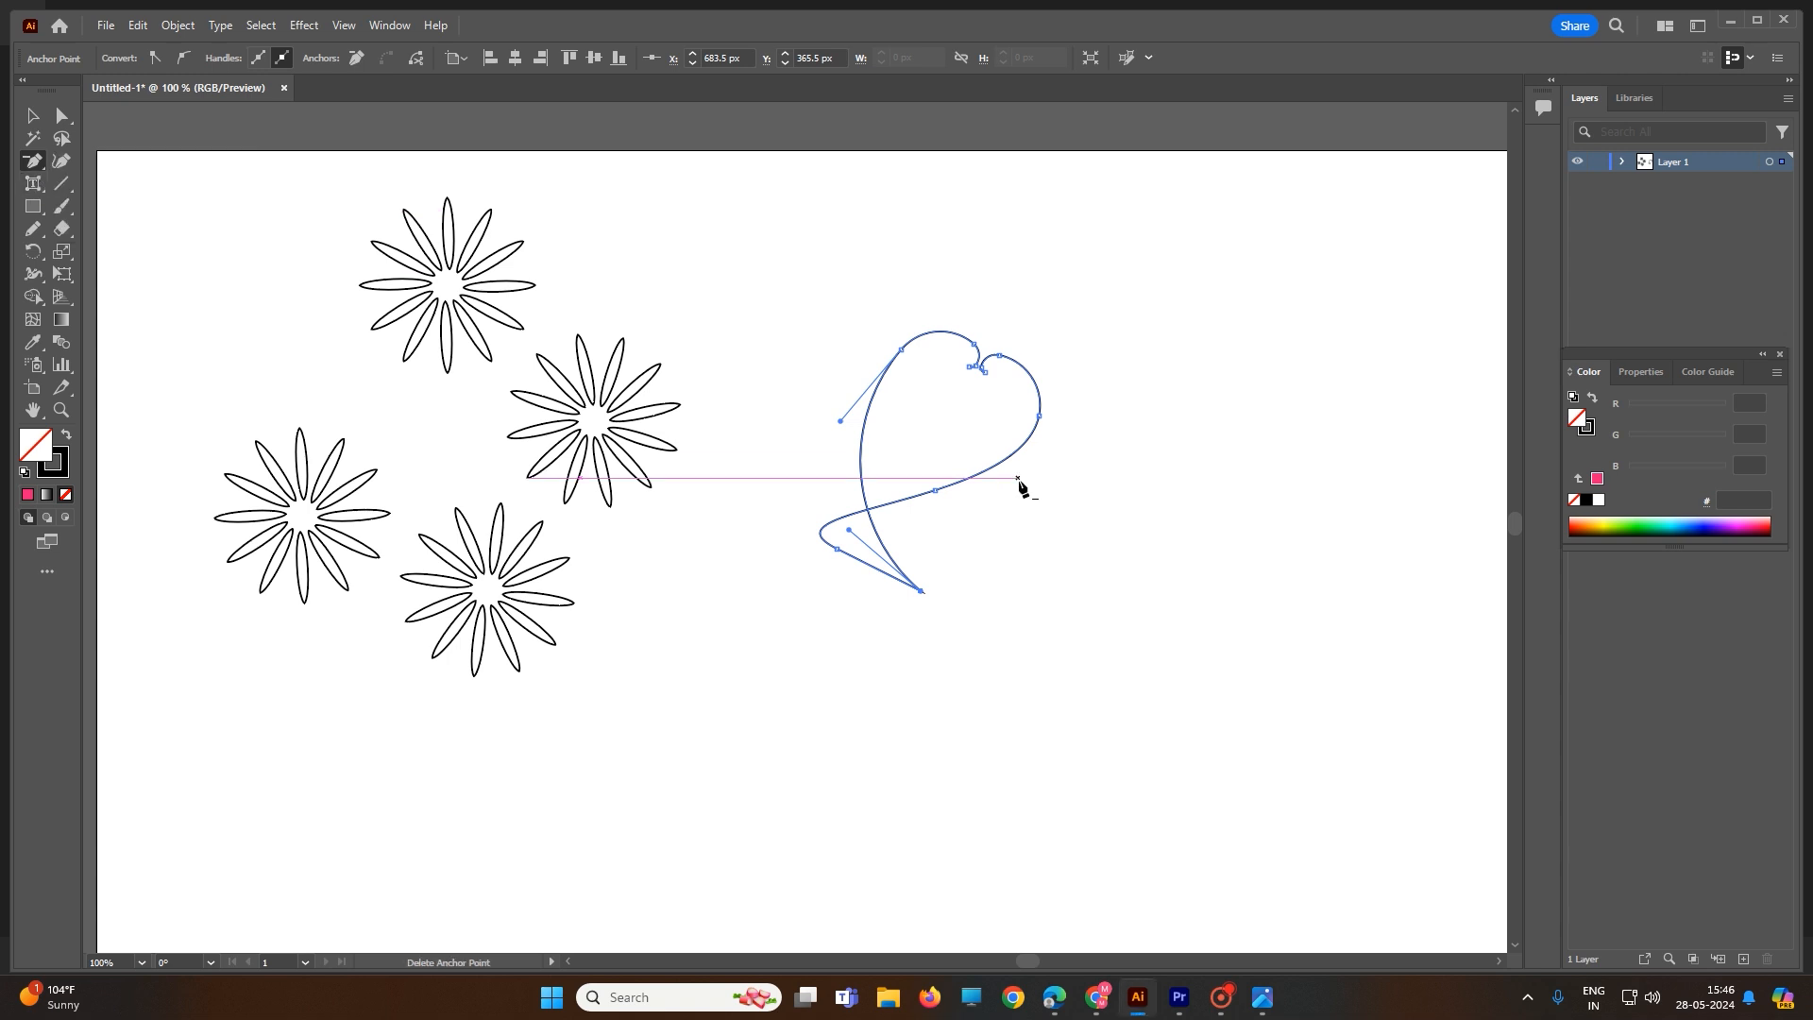
click(935, 492)
click(837, 548)
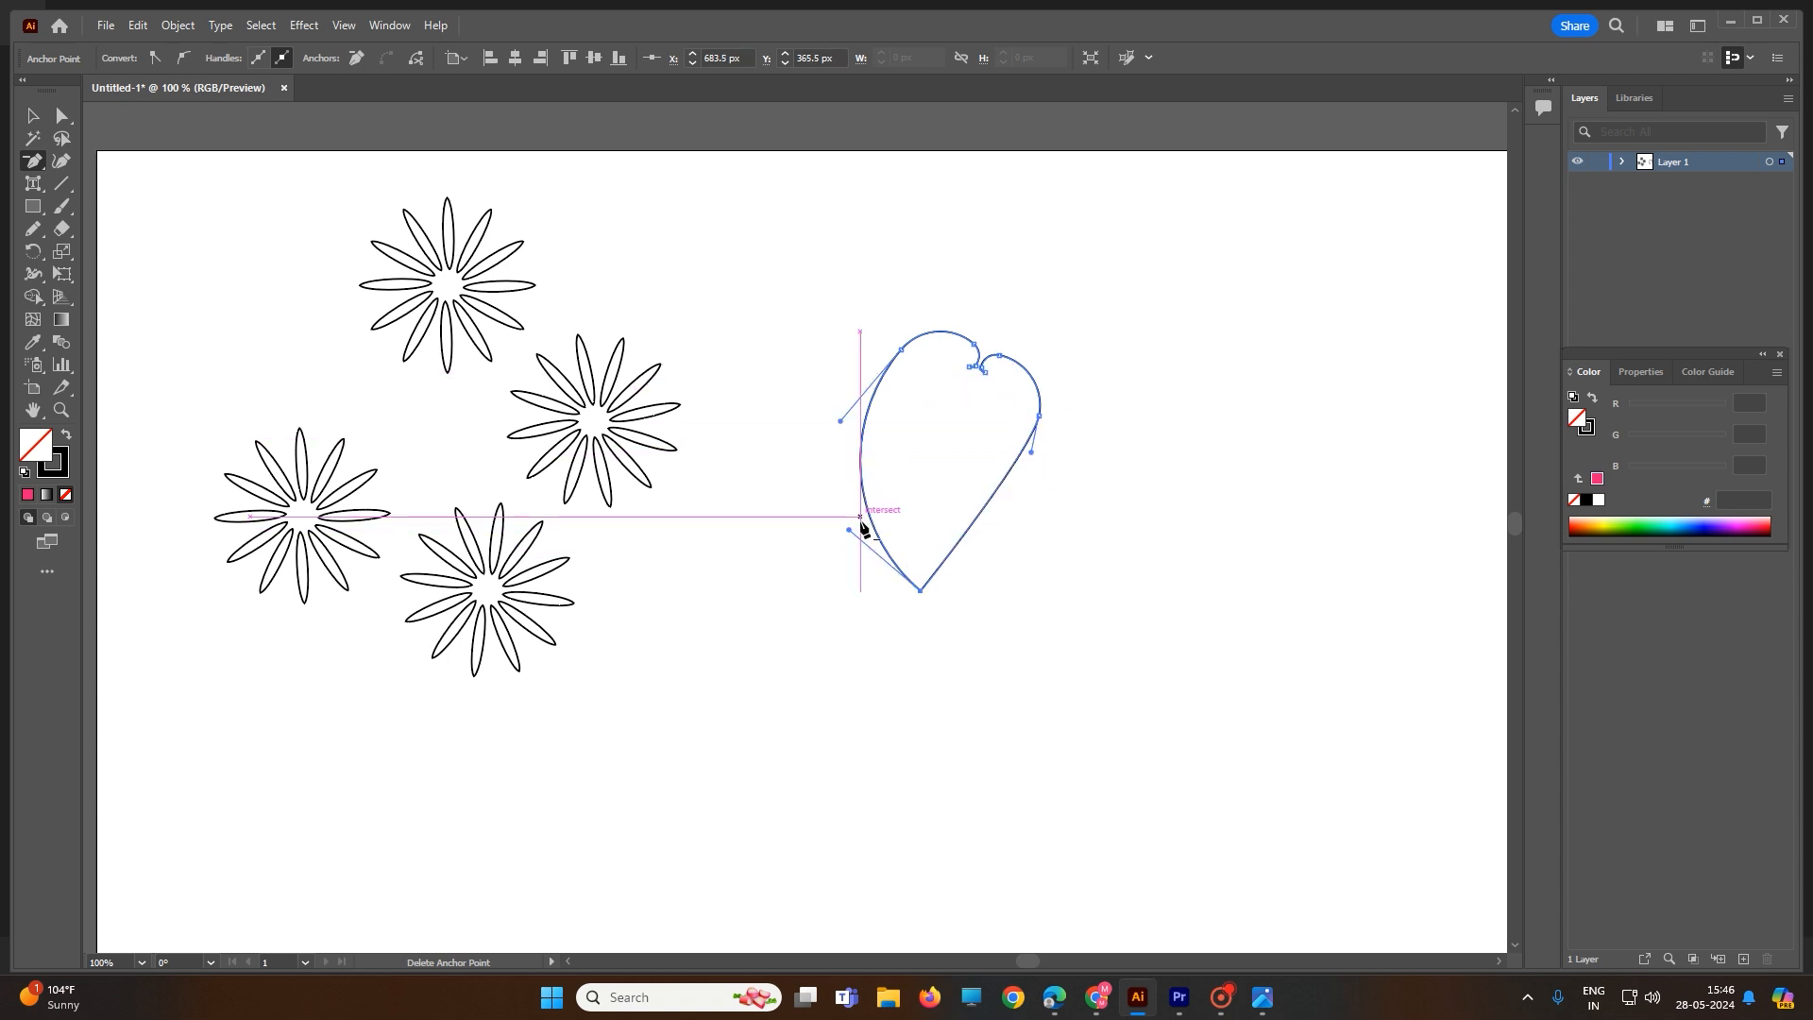
click(854, 530)
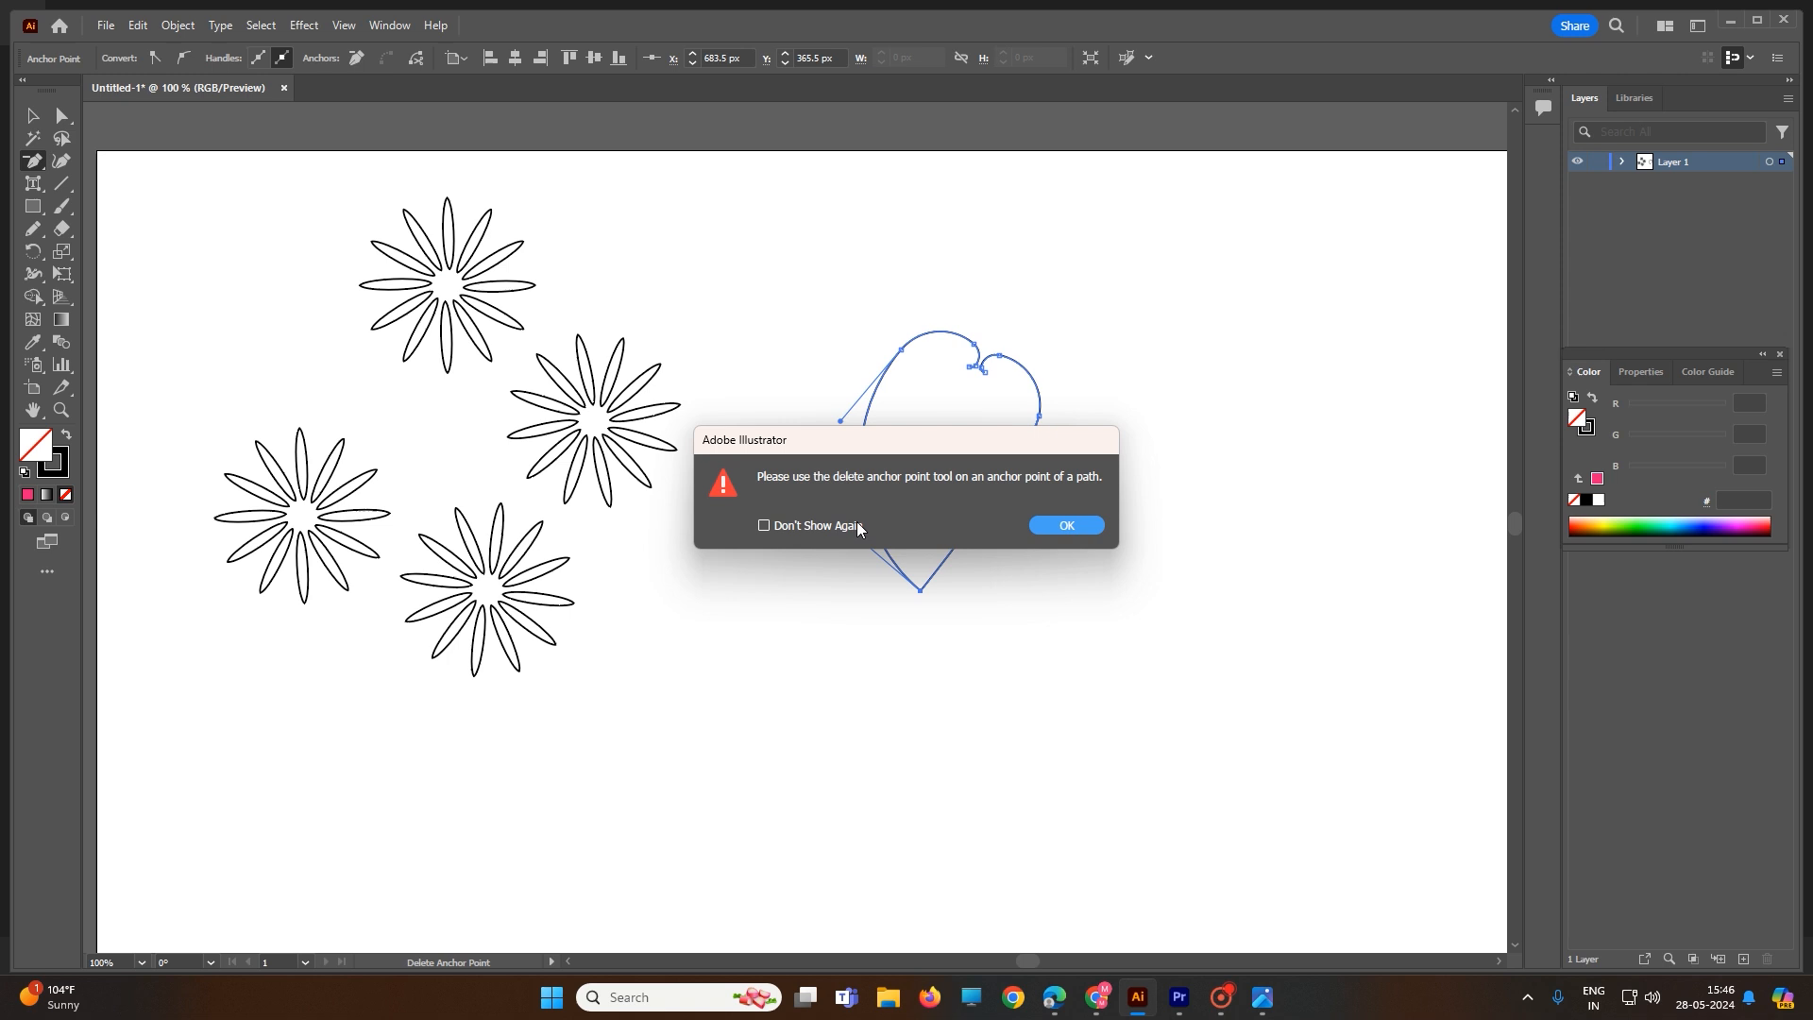
click(1072, 524)
Reshape the heart's lower right segment with the Anchor Point tool and convert its right-side anchor to a corner.
click(33, 164)
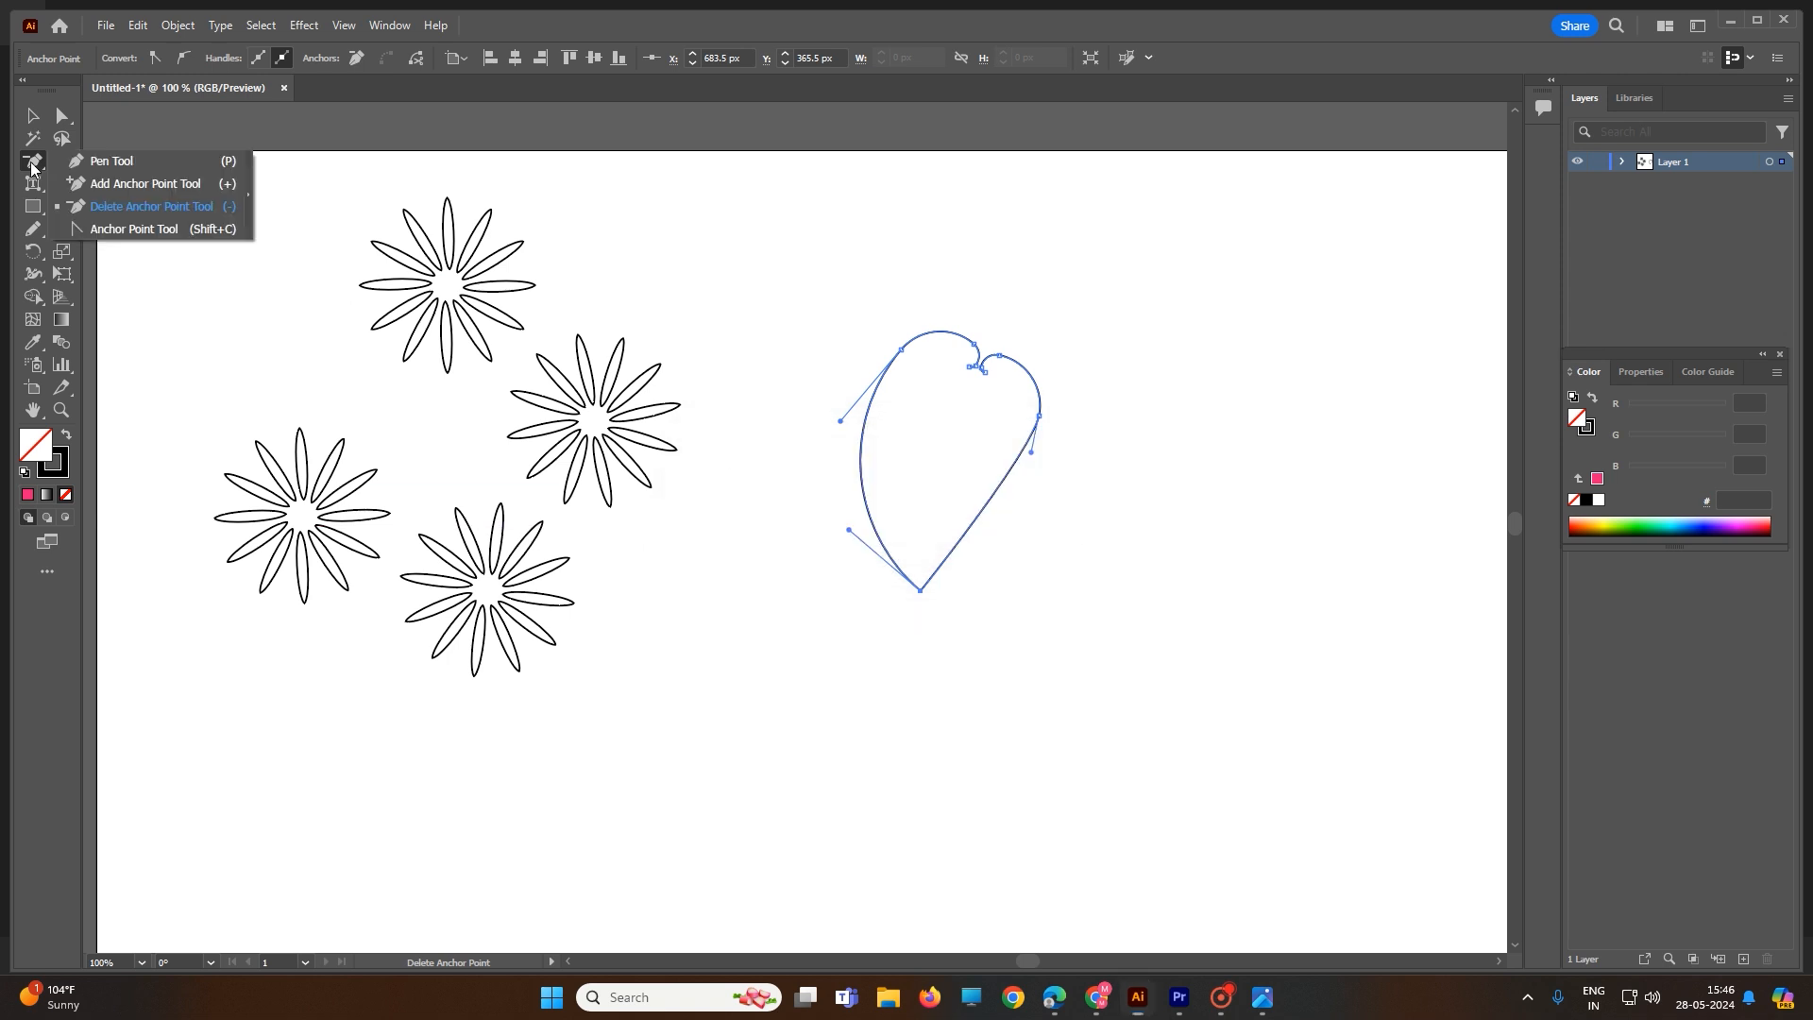
click(132, 228)
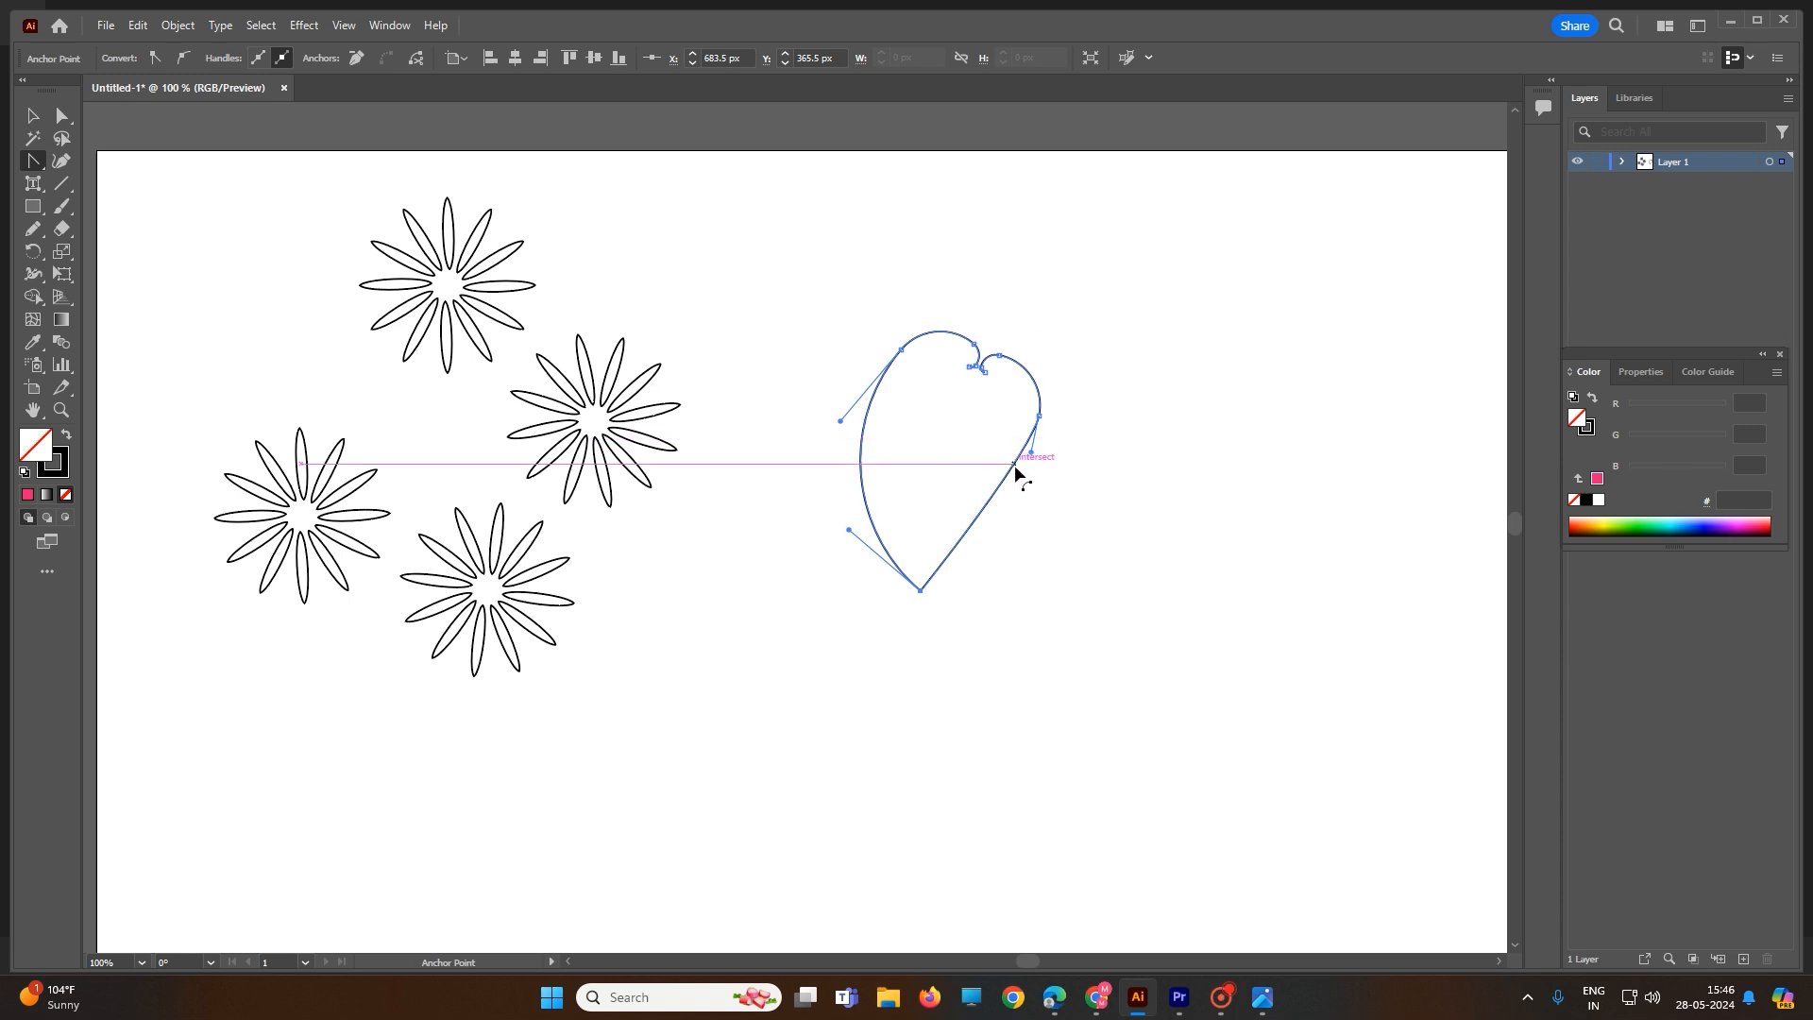
drag(1011, 469, 1048, 440)
click(1038, 416)
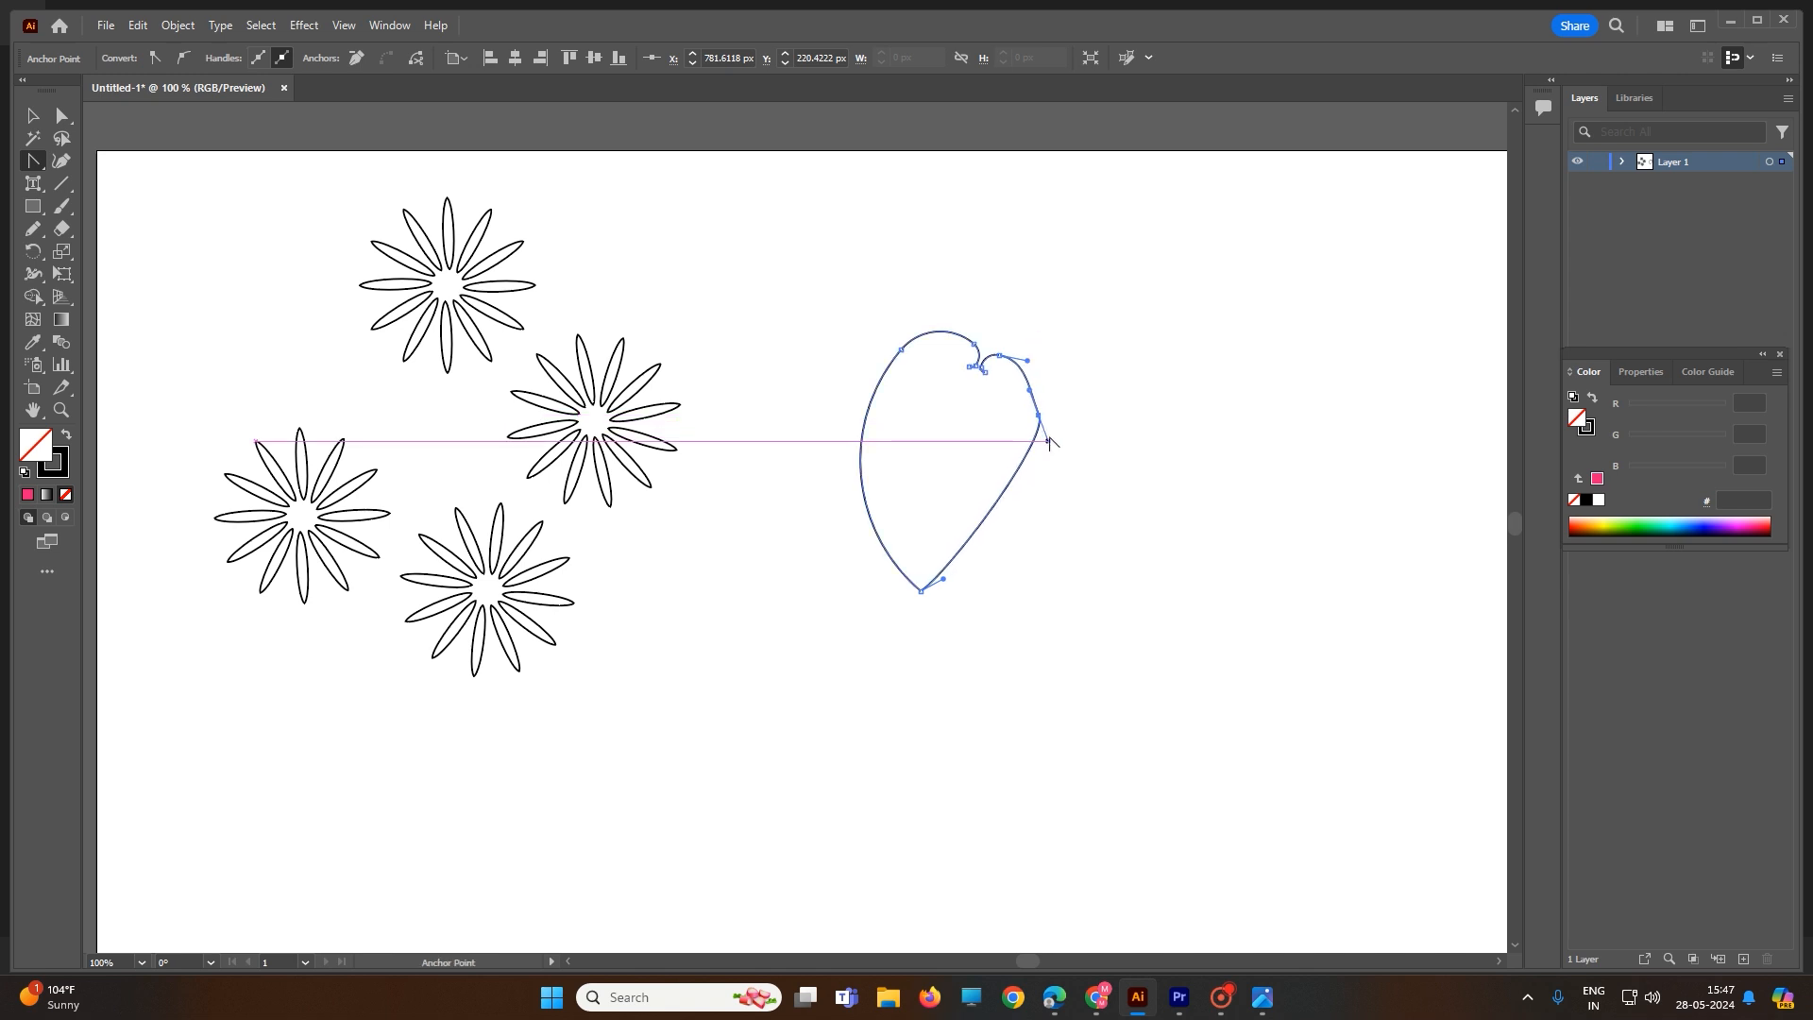
click(1039, 416)
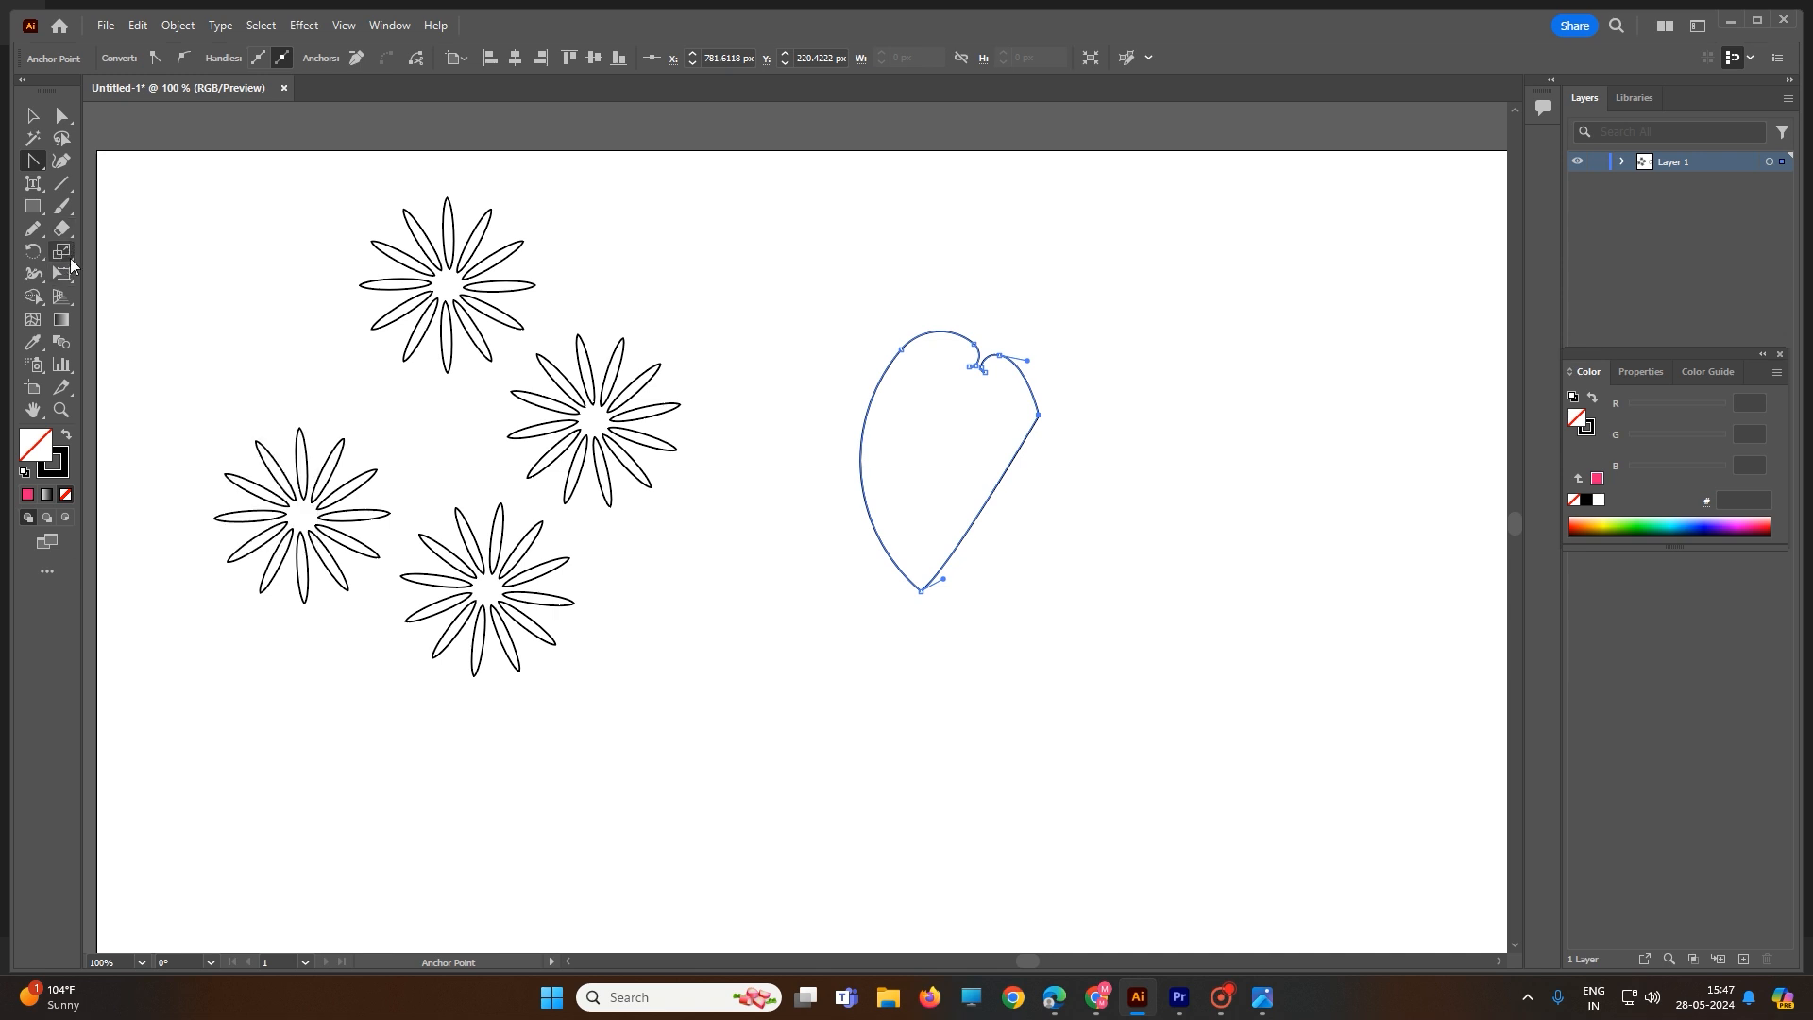
Draw a rectangular grid about 220 by 198 px below the heart and add a second with 5 horizontal and 5 vertical dividers beside it.
right_click(64, 206)
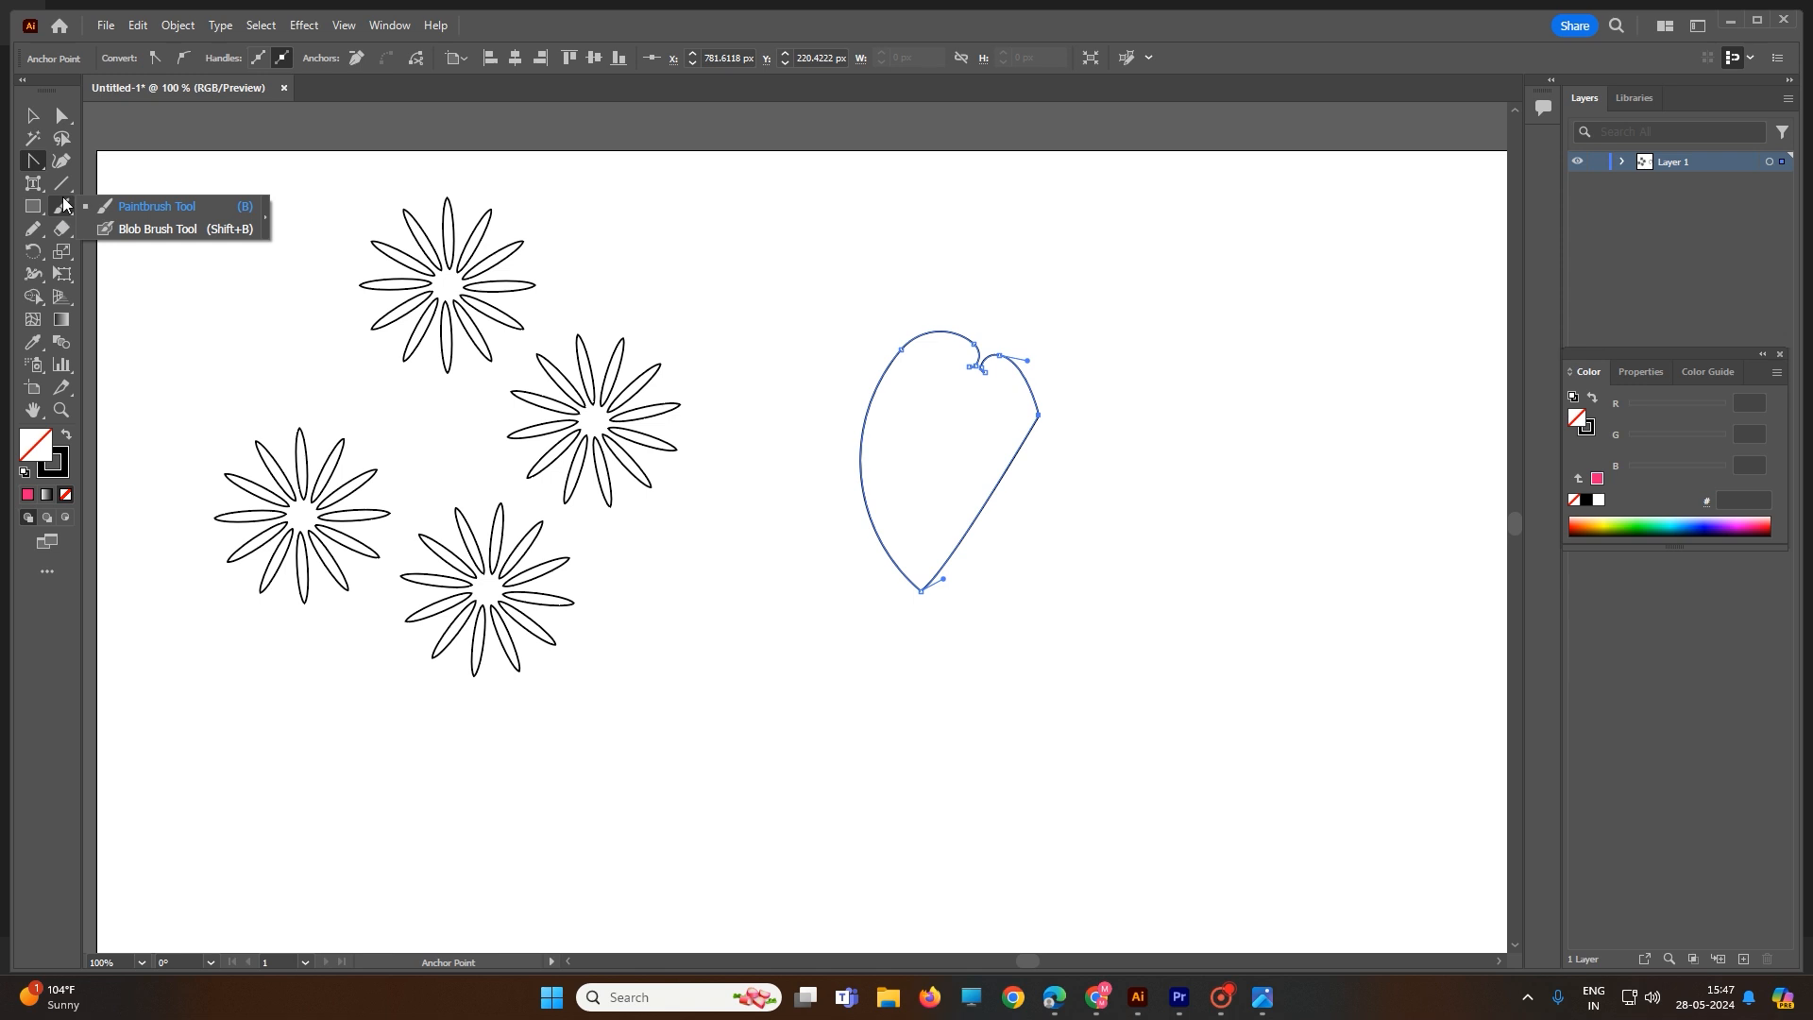
right_click(68, 194)
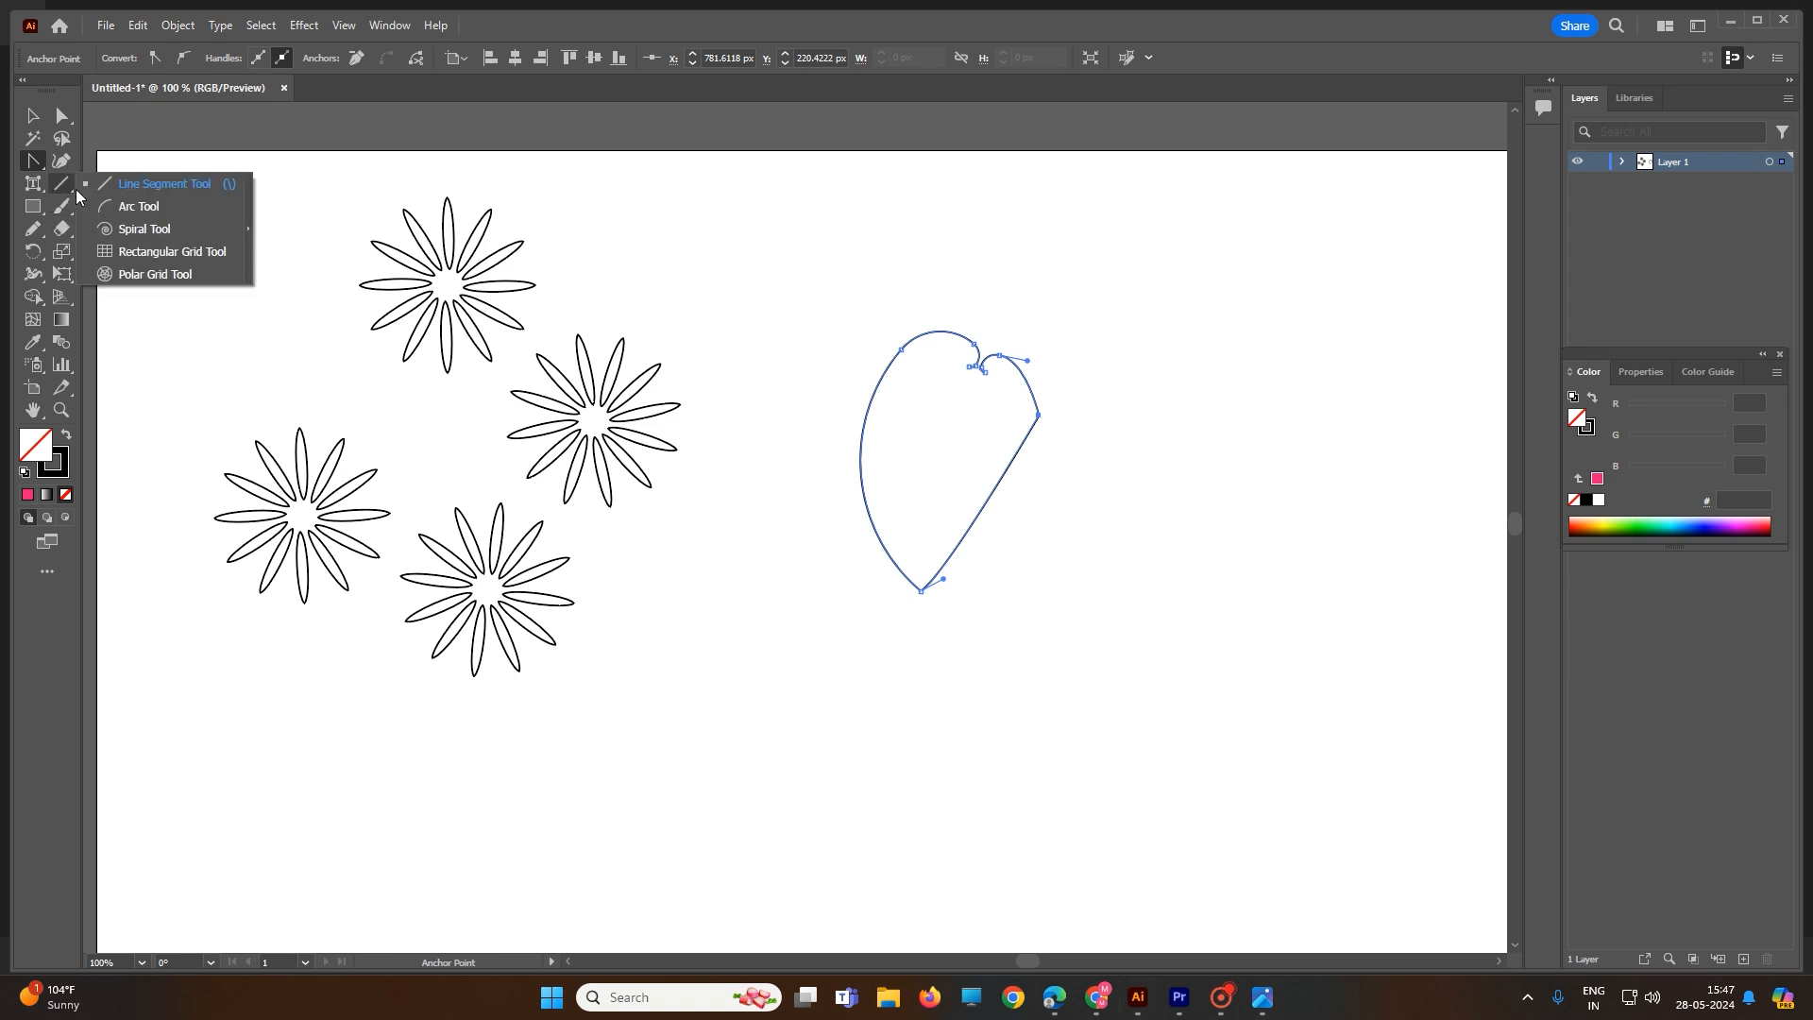
click(144, 251)
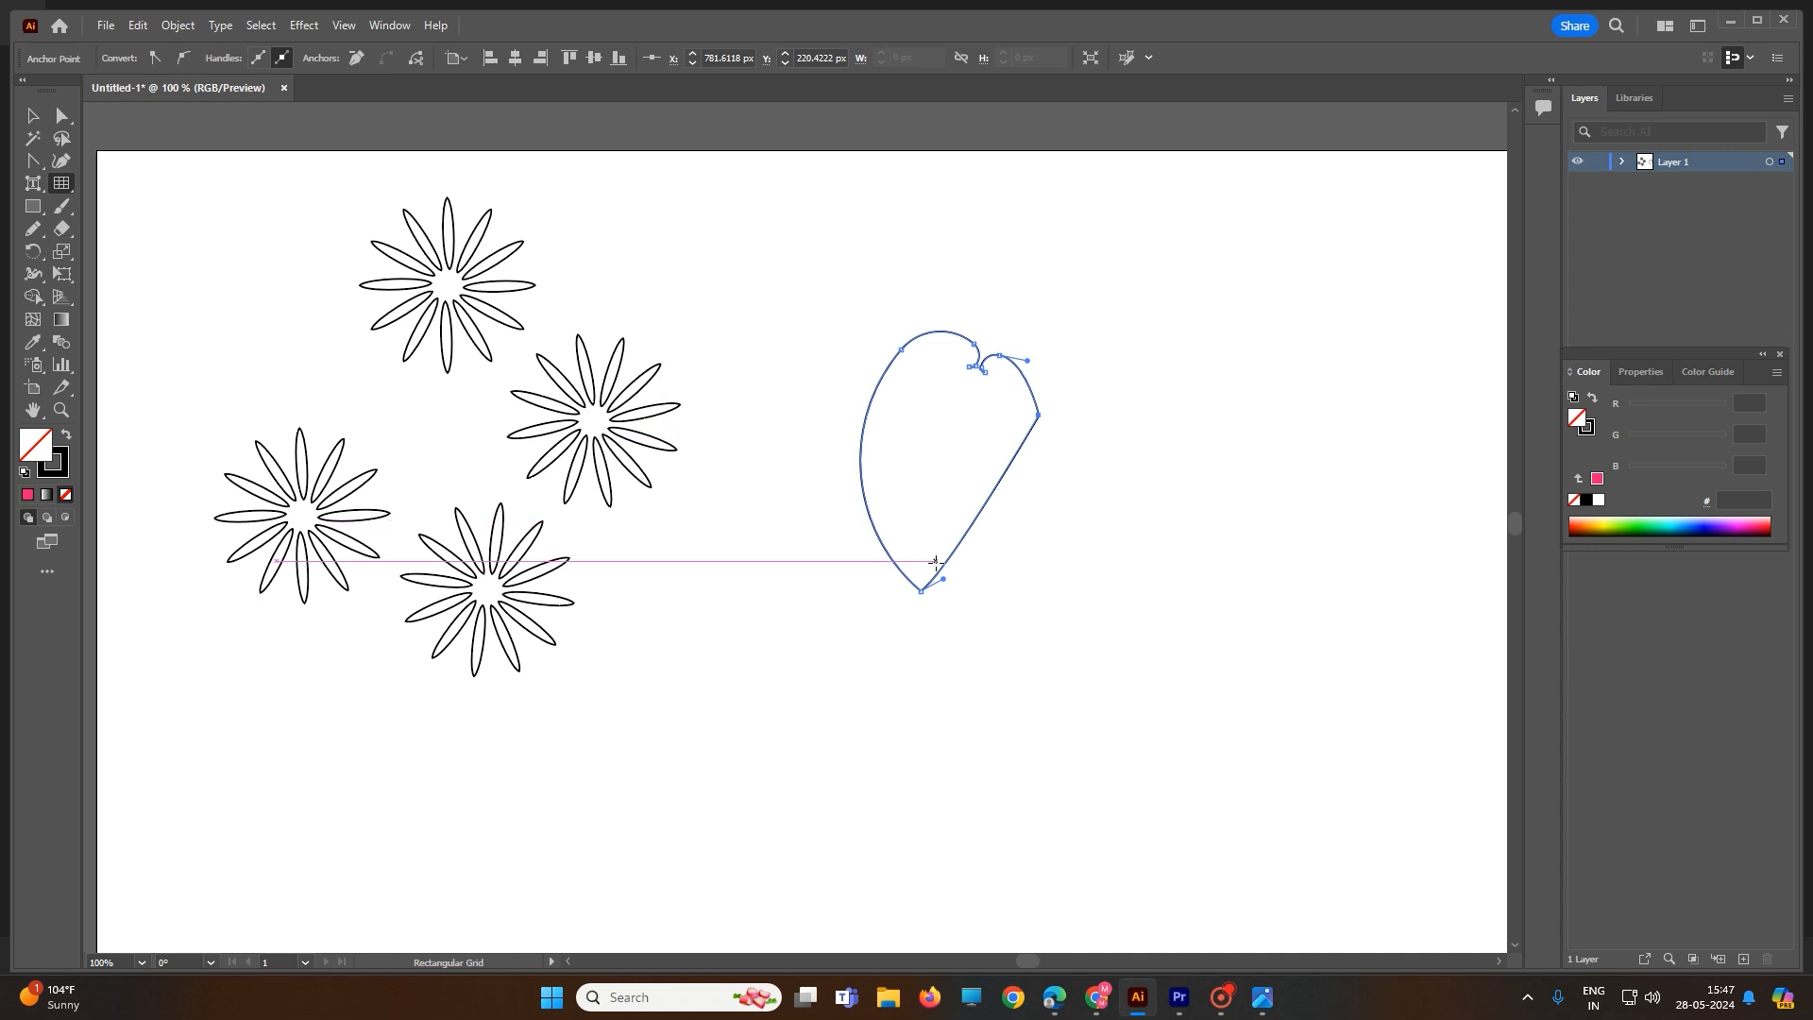
drag(740, 629, 1006, 868)
click(1204, 625)
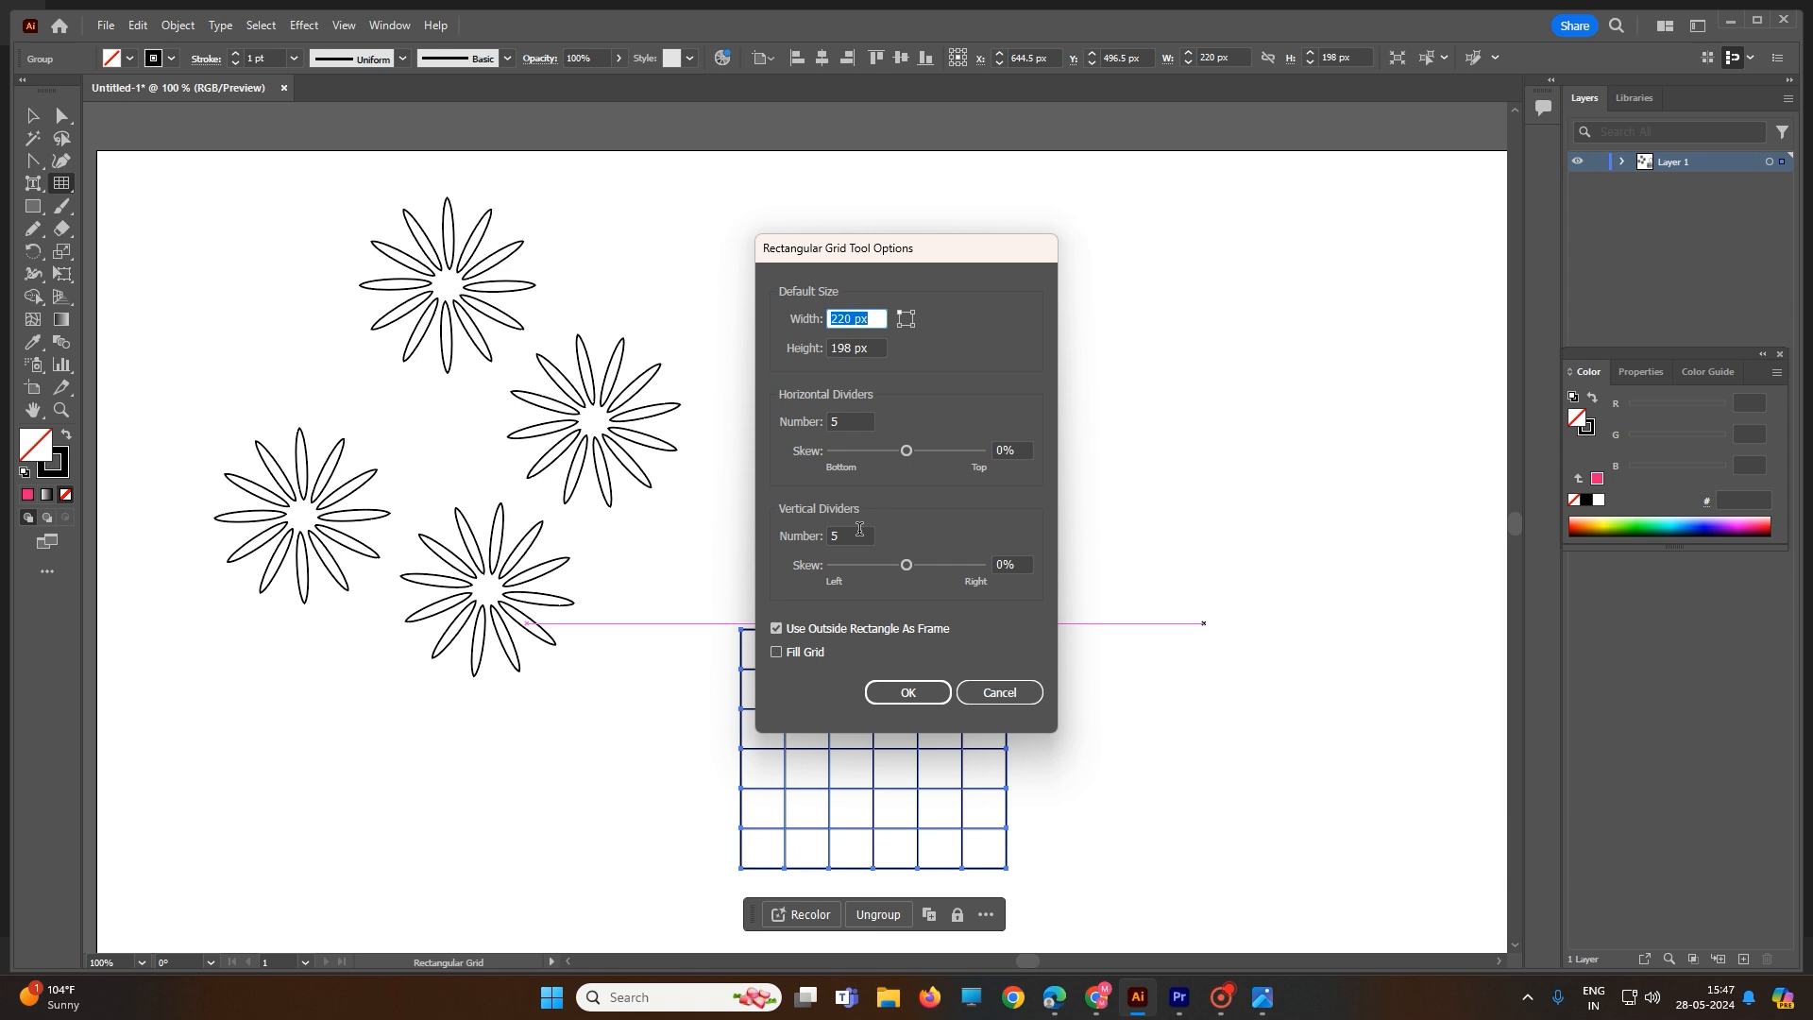
click(908, 693)
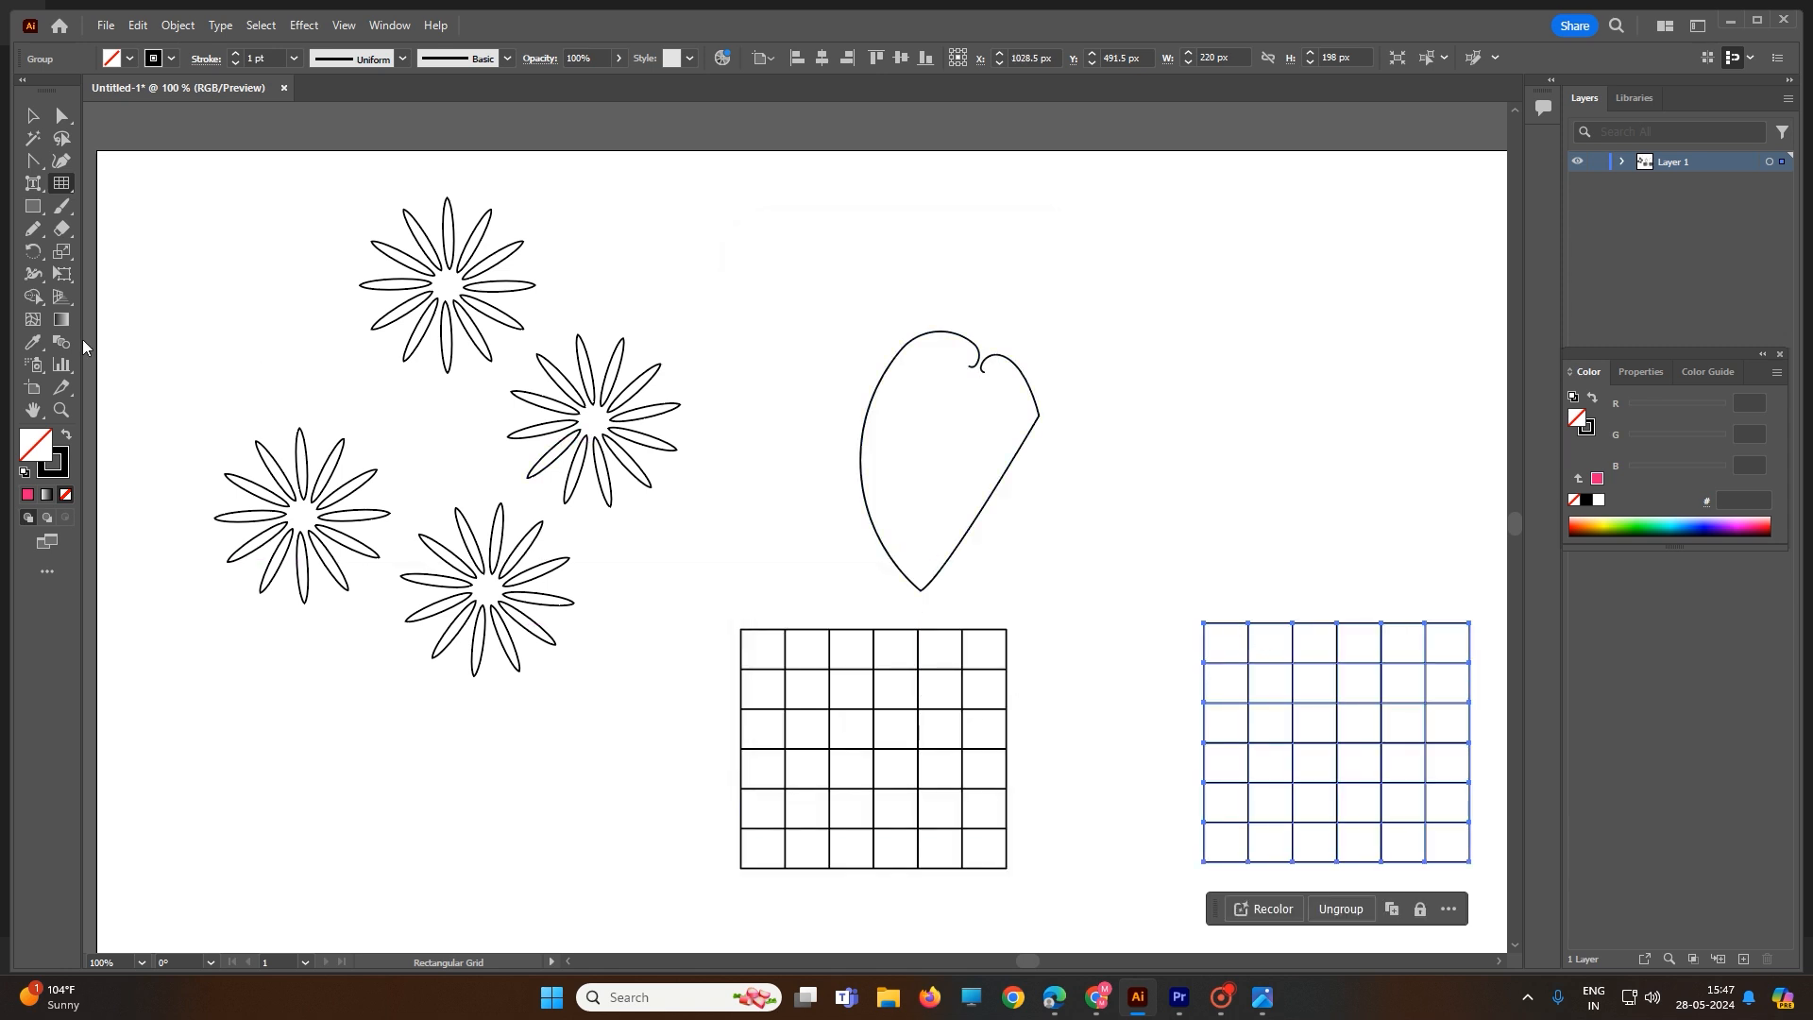
Show the colour swatches and fill the second grid's top-left cell with bright green using the Shape Builder tool.
click(38, 298)
click(389, 24)
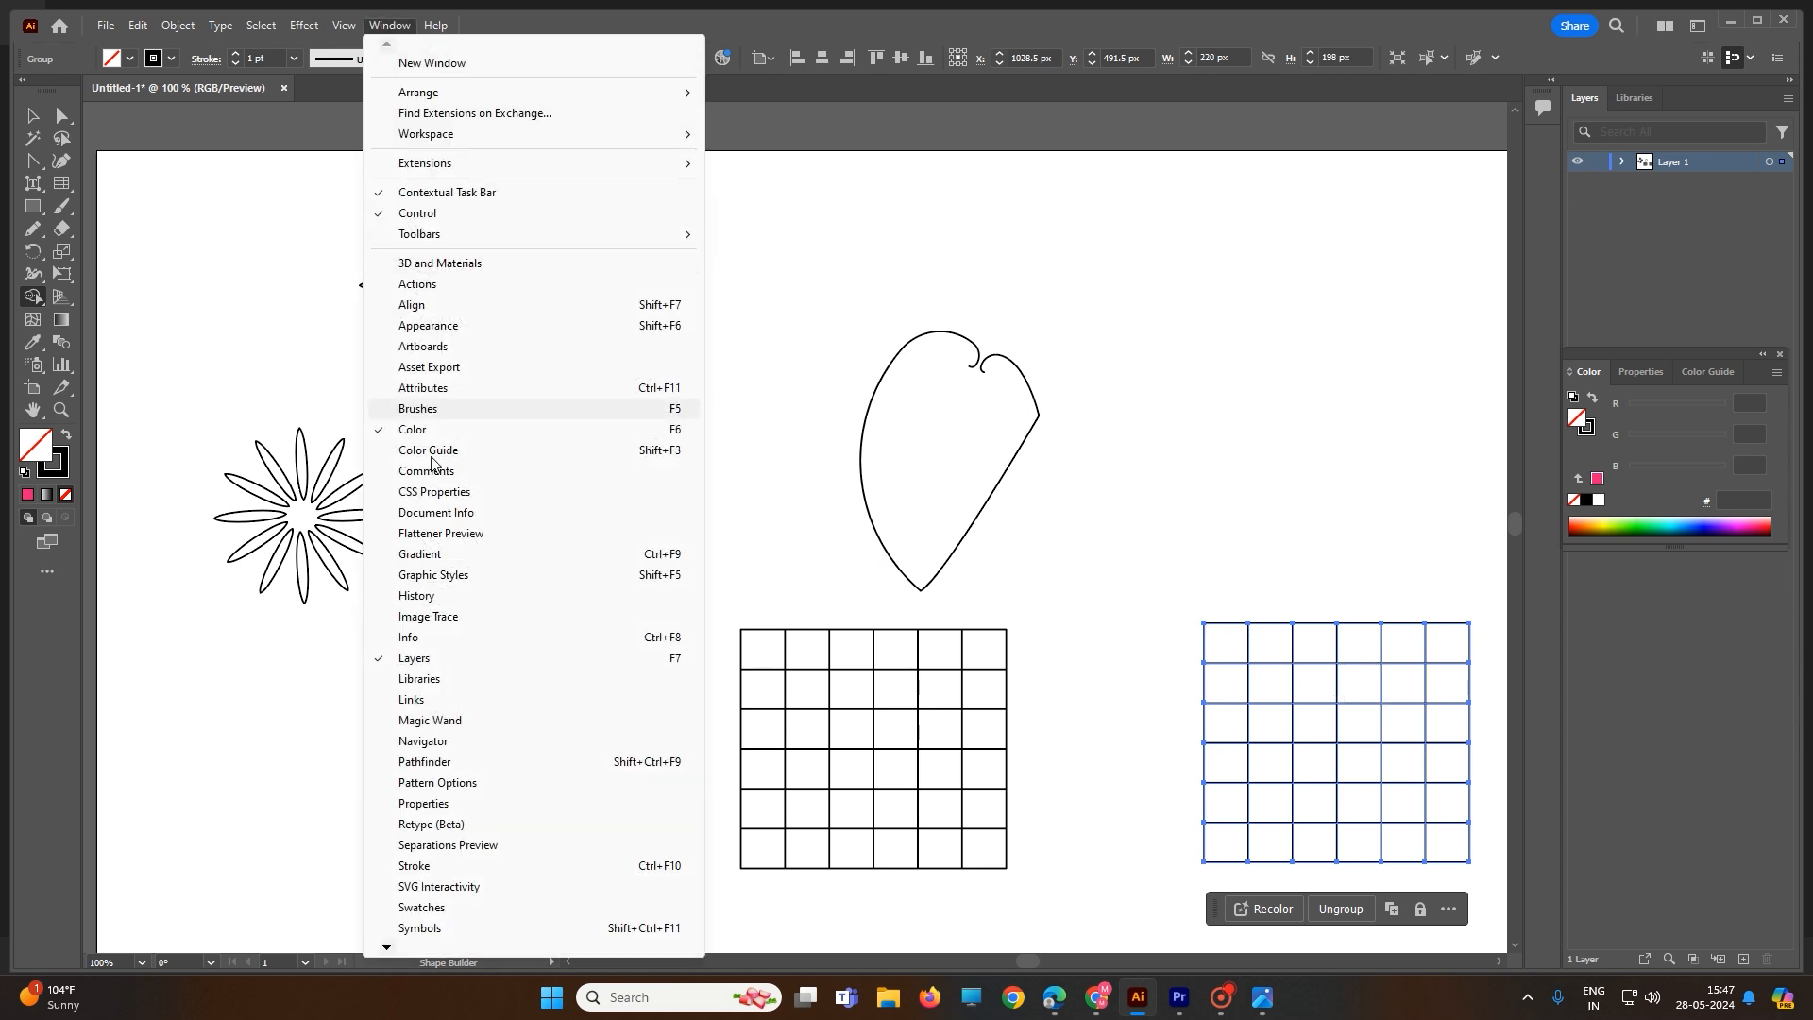
click(434, 909)
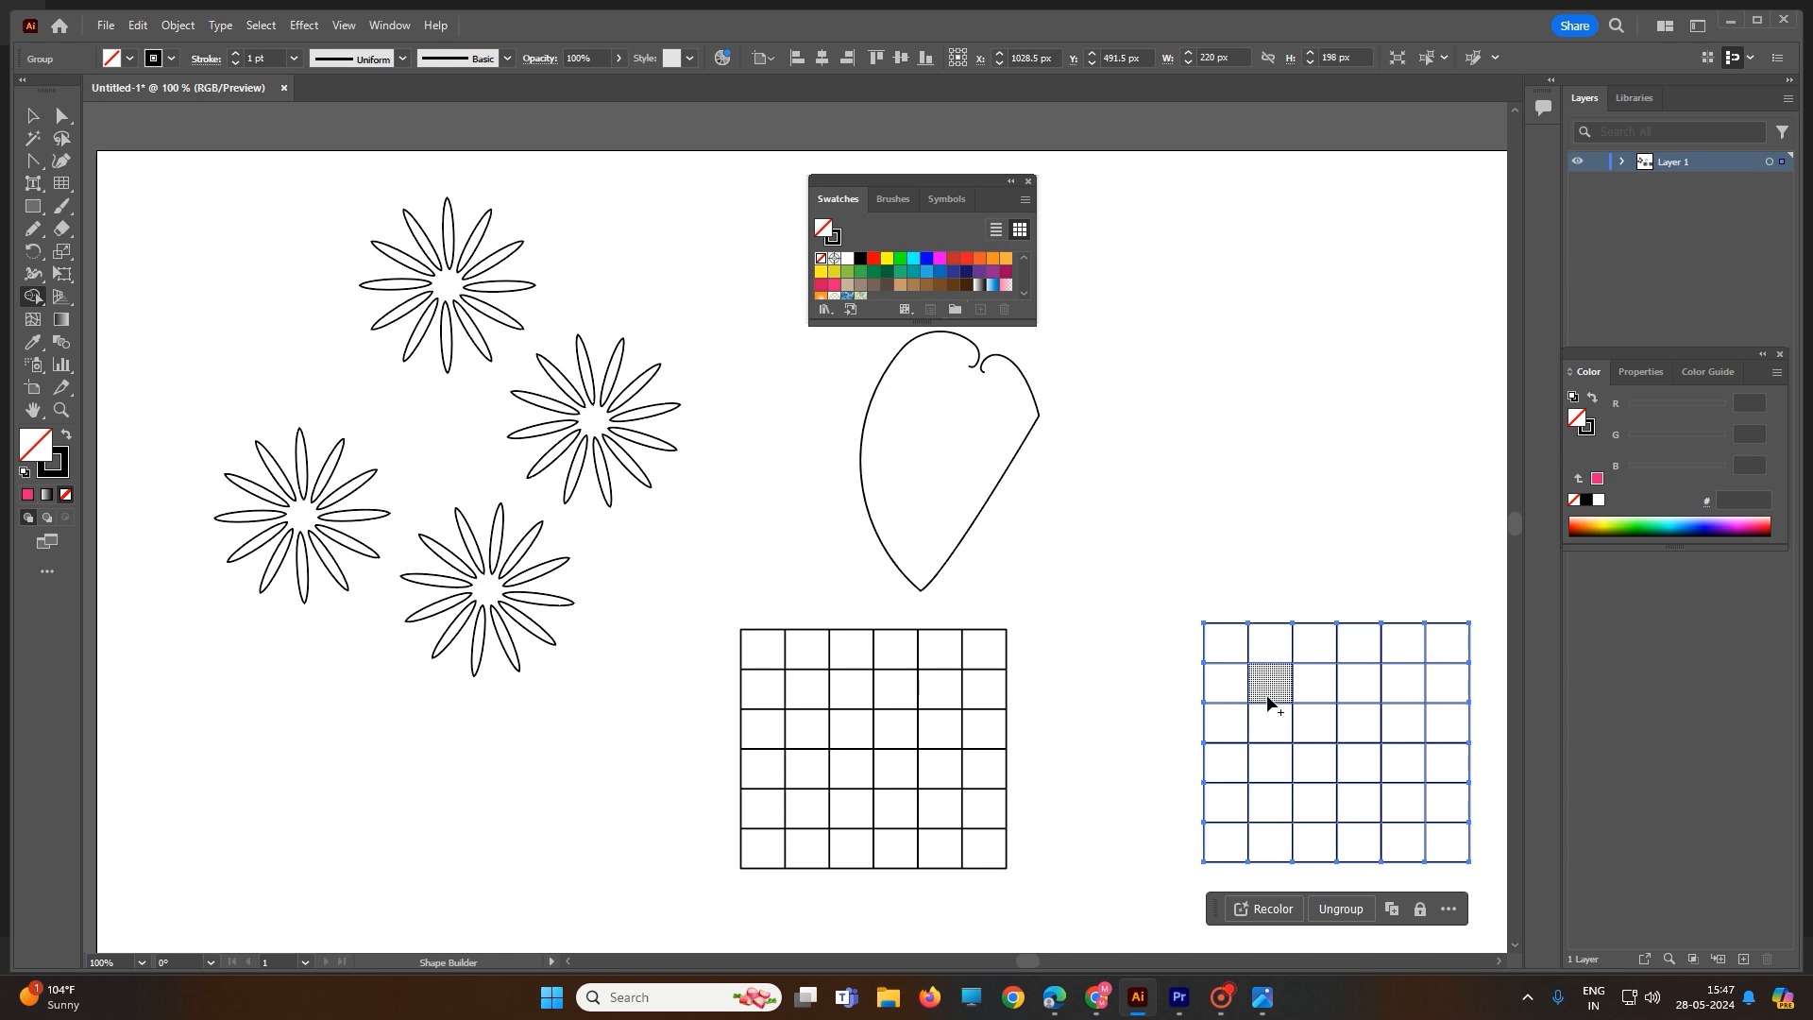
click(900, 259)
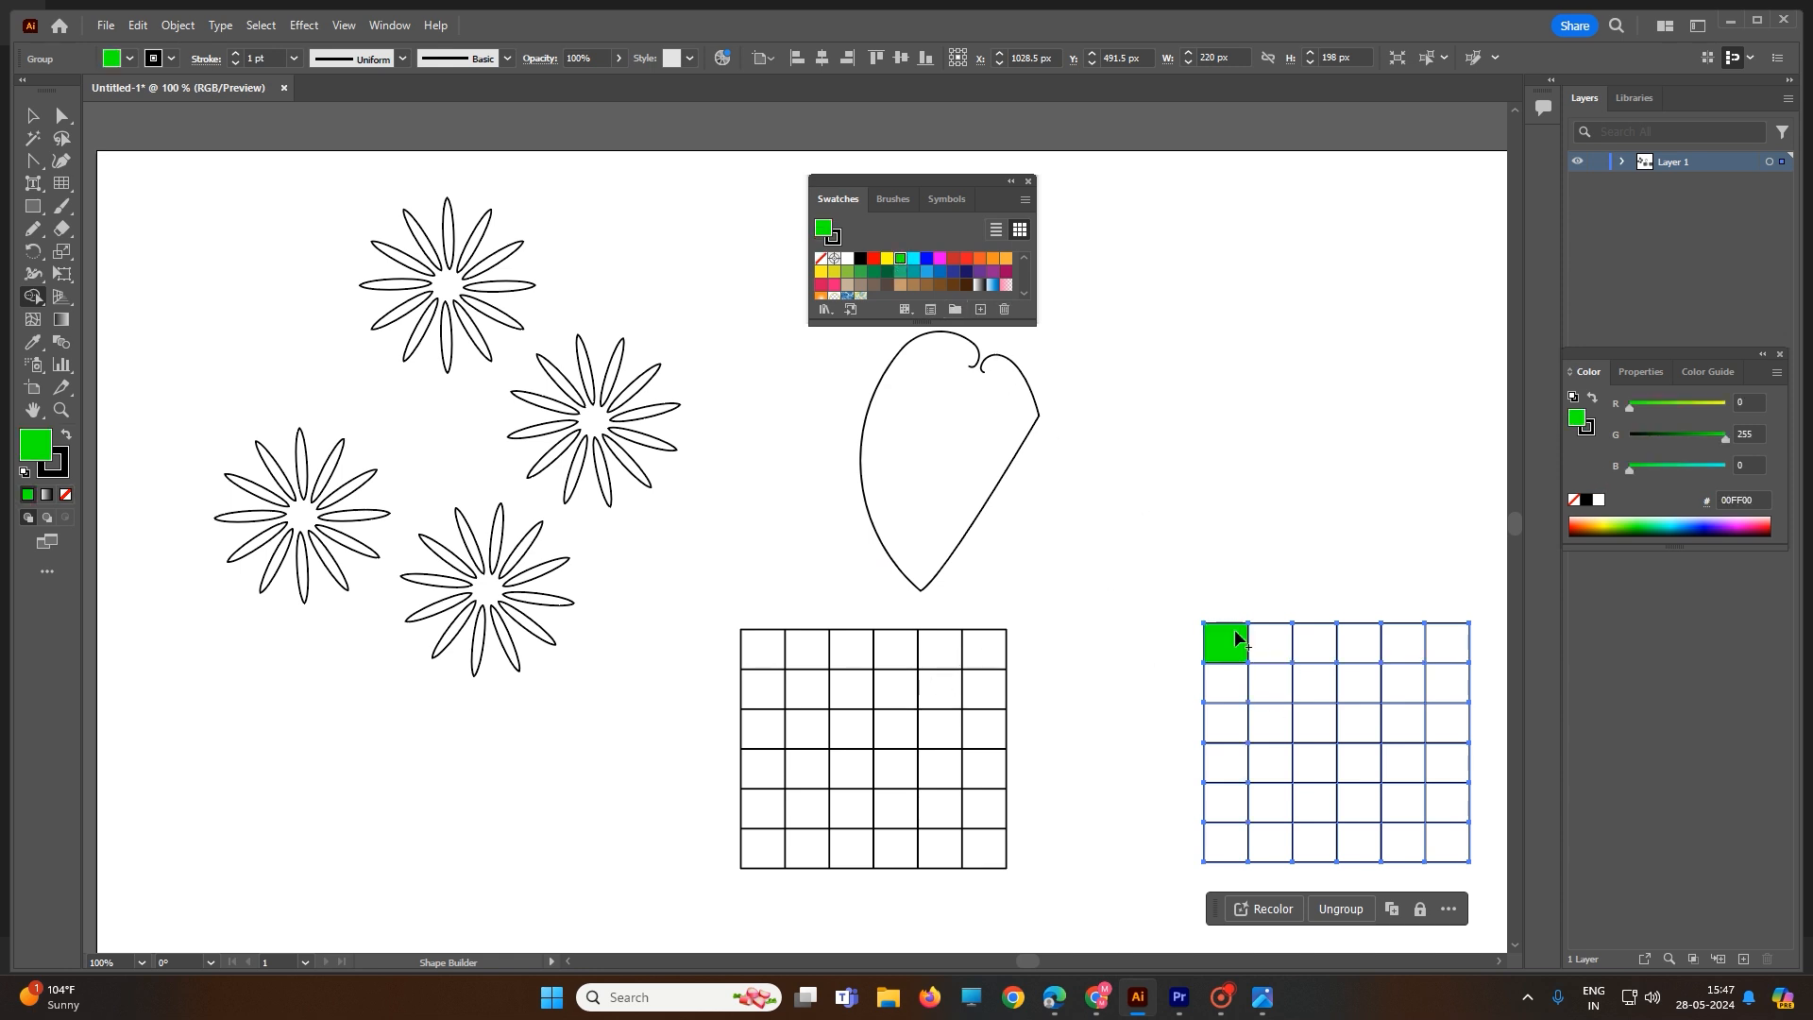
Fill seven scattered cells of the second grid with orange (F15A24), starting with the second cell of the top row.
click(980, 259)
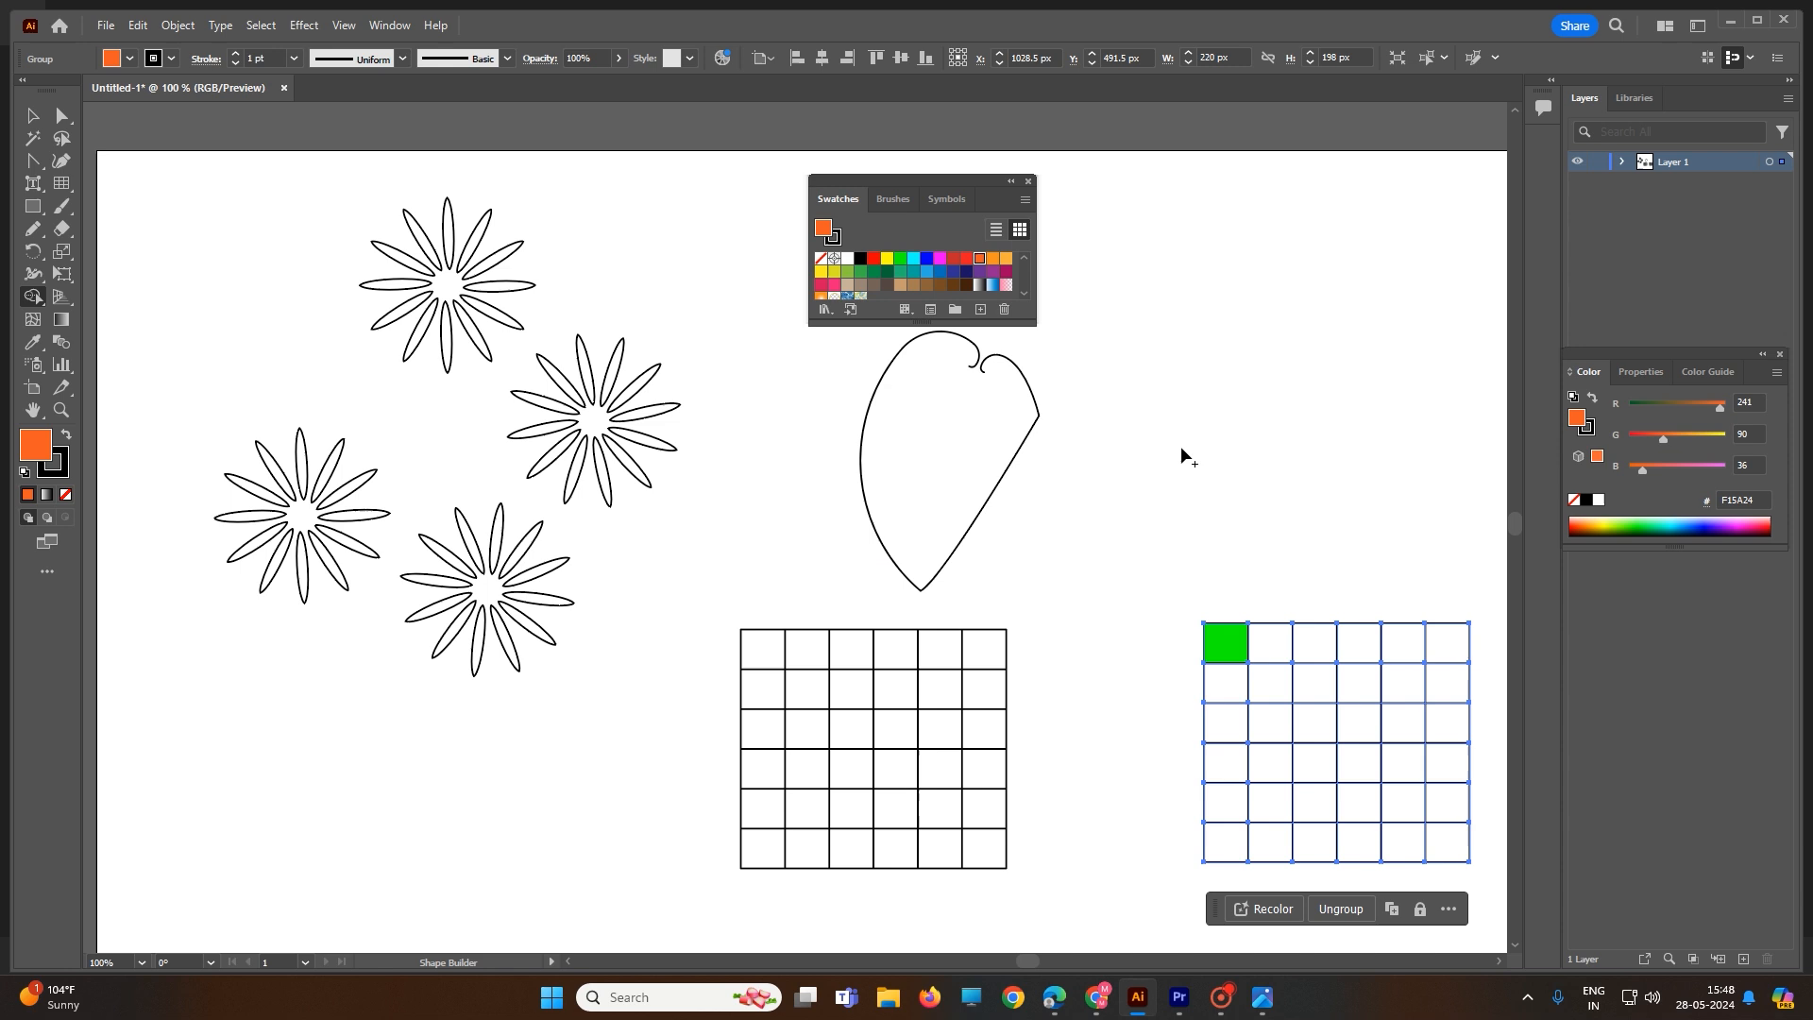
click(1273, 644)
click(1356, 719)
click(1315, 763)
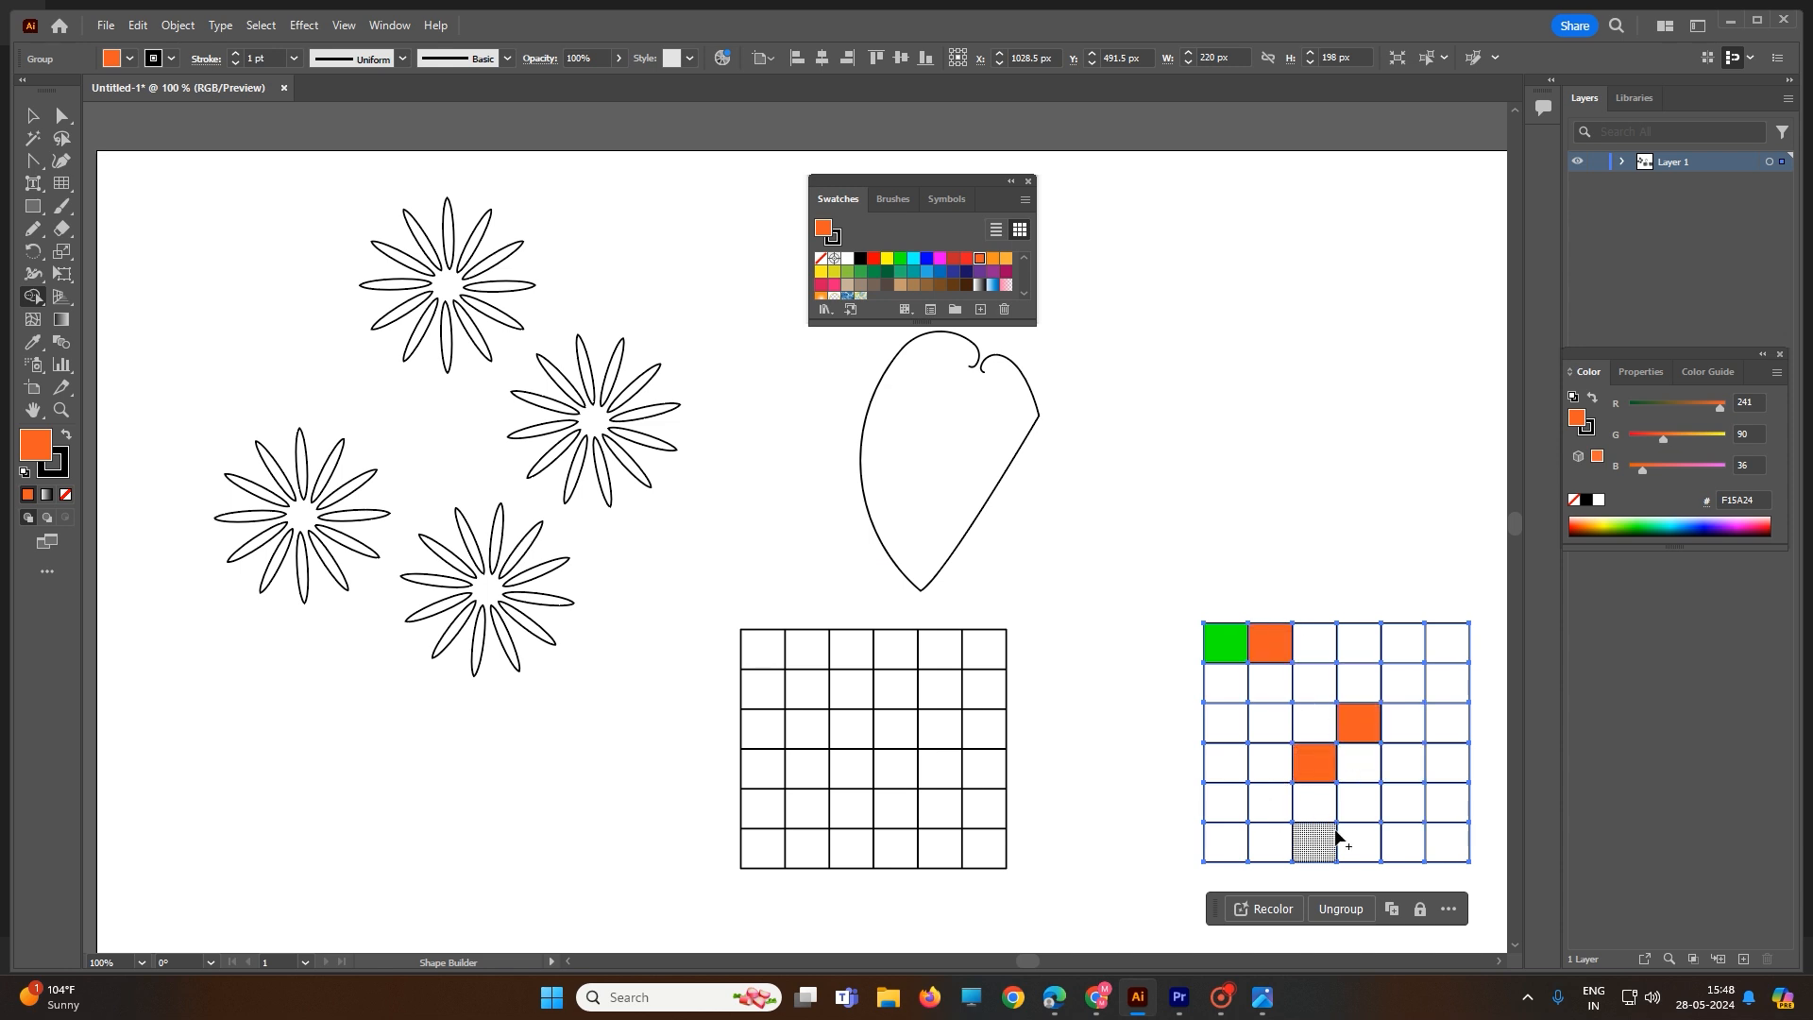
click(1359, 841)
click(1270, 841)
click(1270, 722)
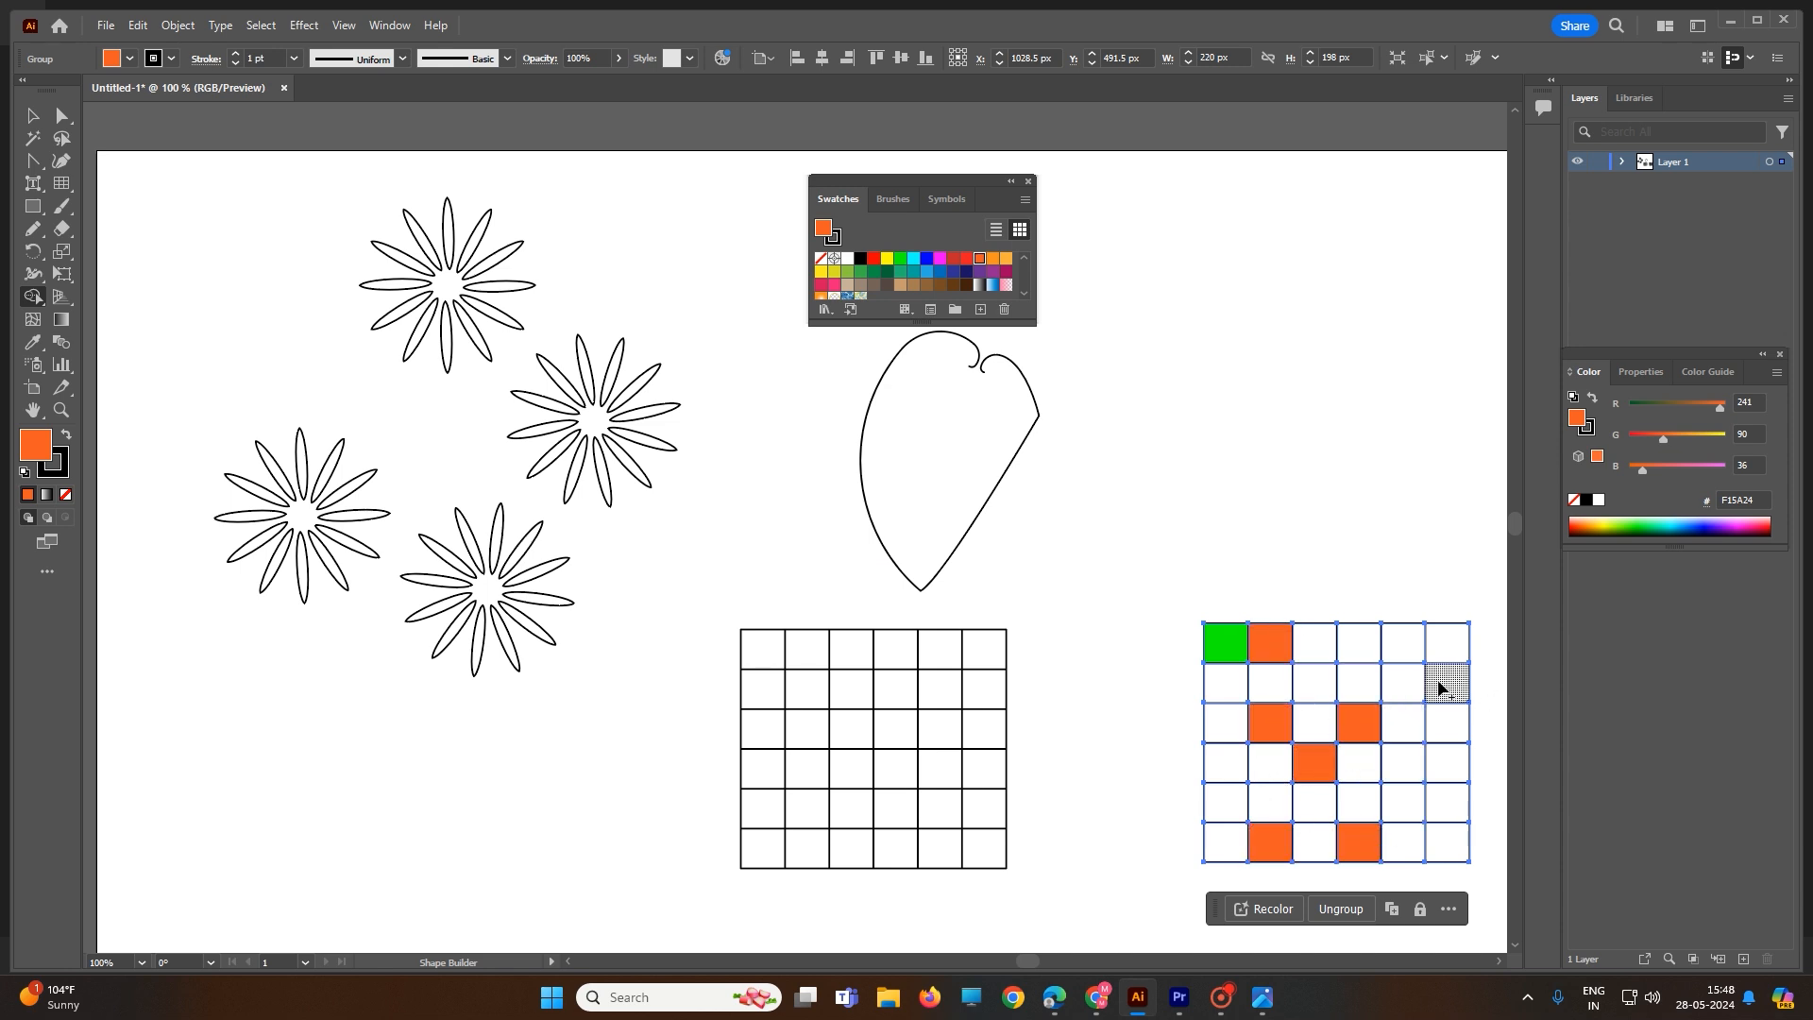
click(1438, 689)
Fill six more cells of the second grid with yellow (FFFF00), spread over its second to sixth rows.
click(887, 264)
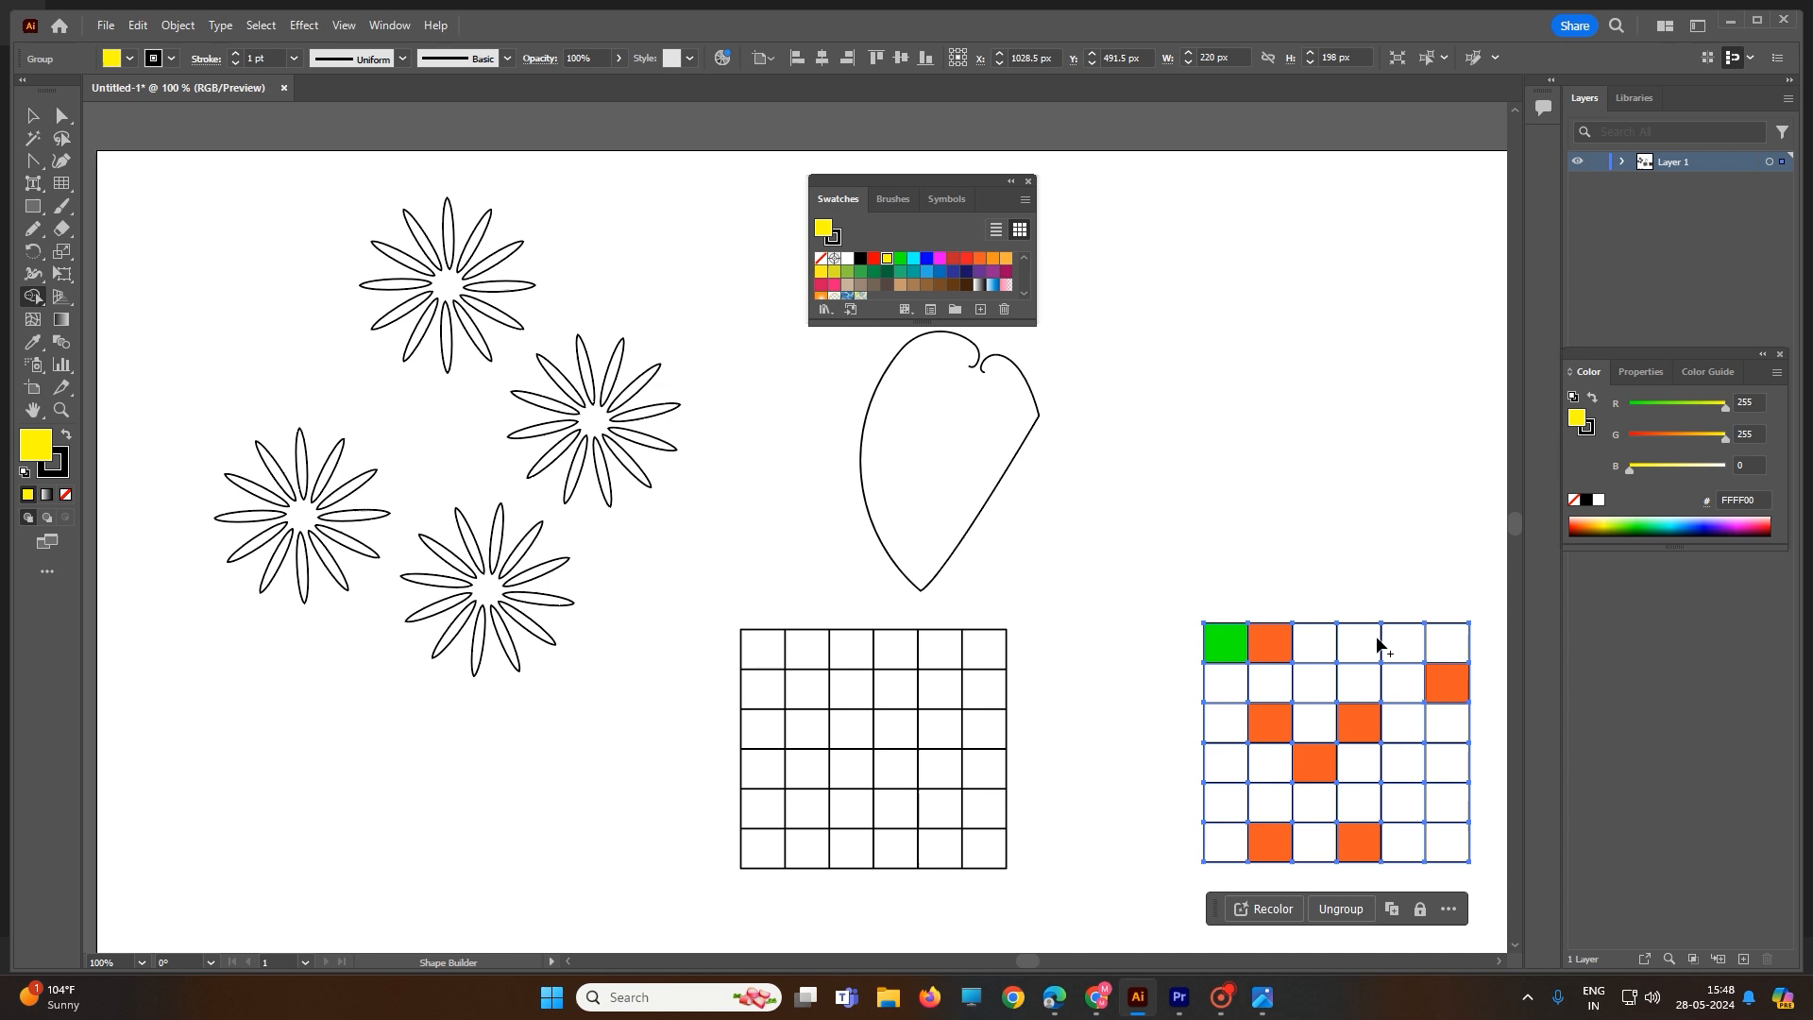
click(1313, 687)
click(1405, 835)
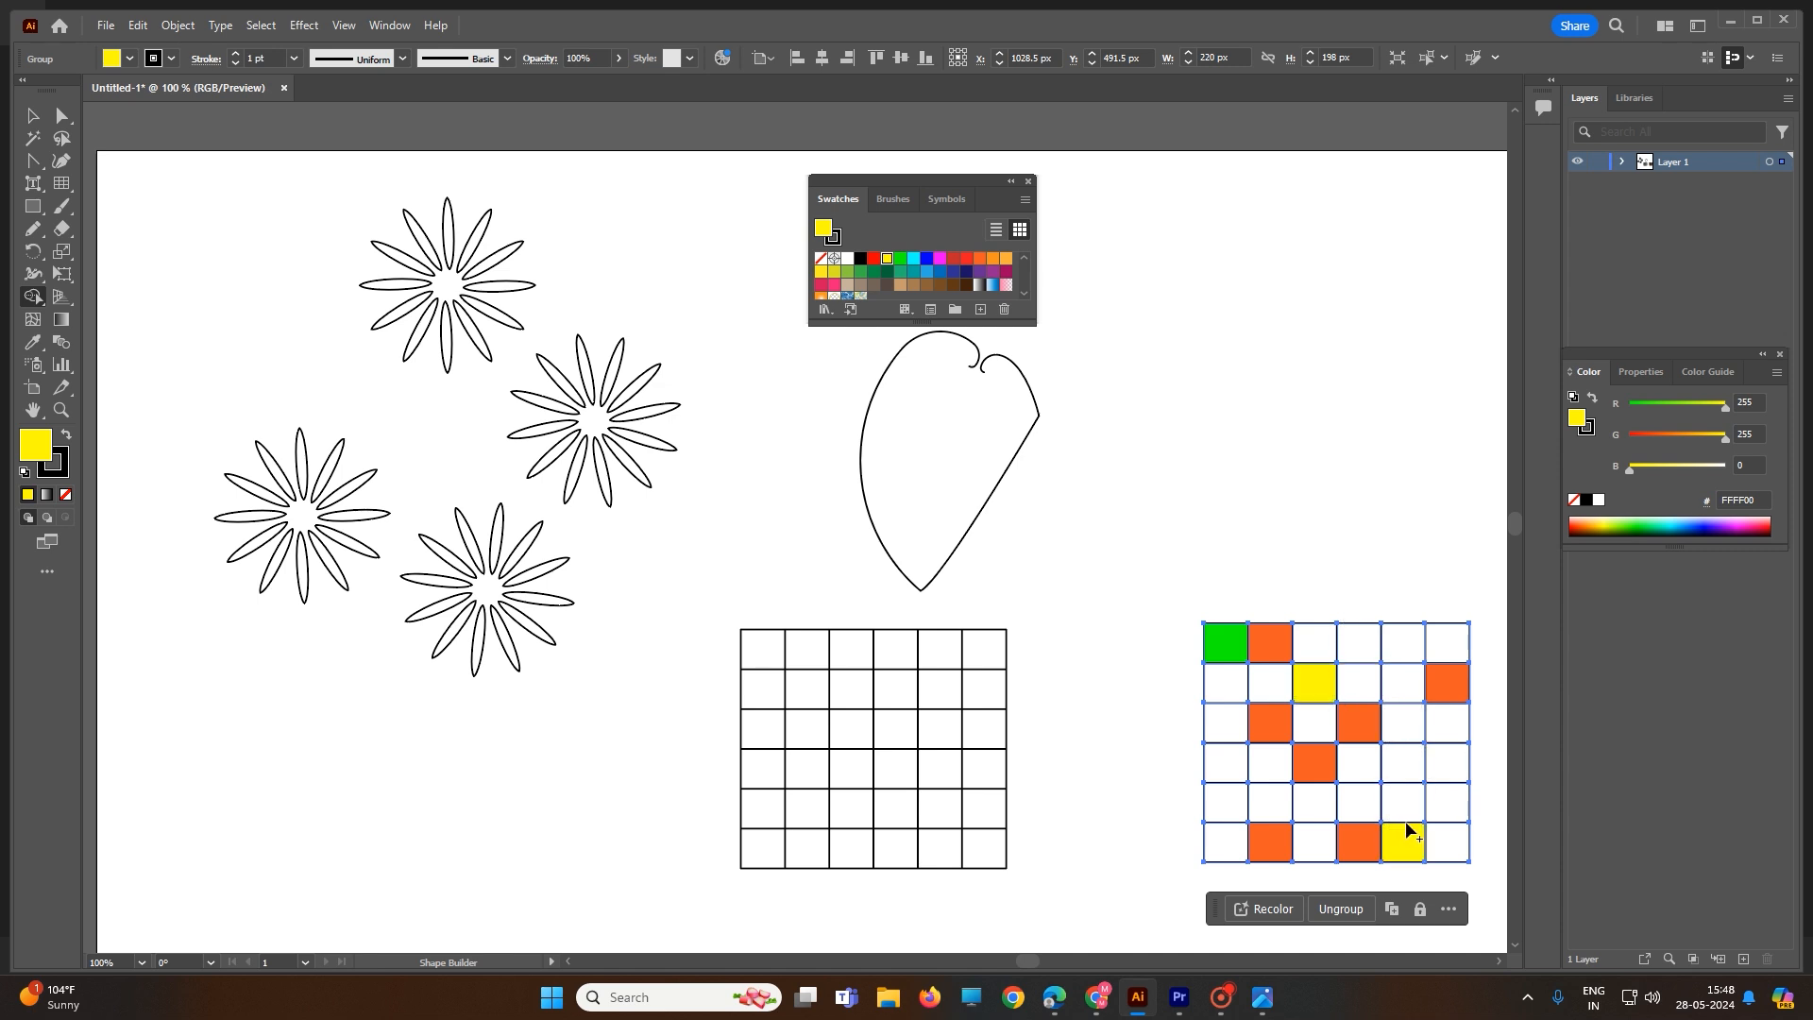
click(1312, 798)
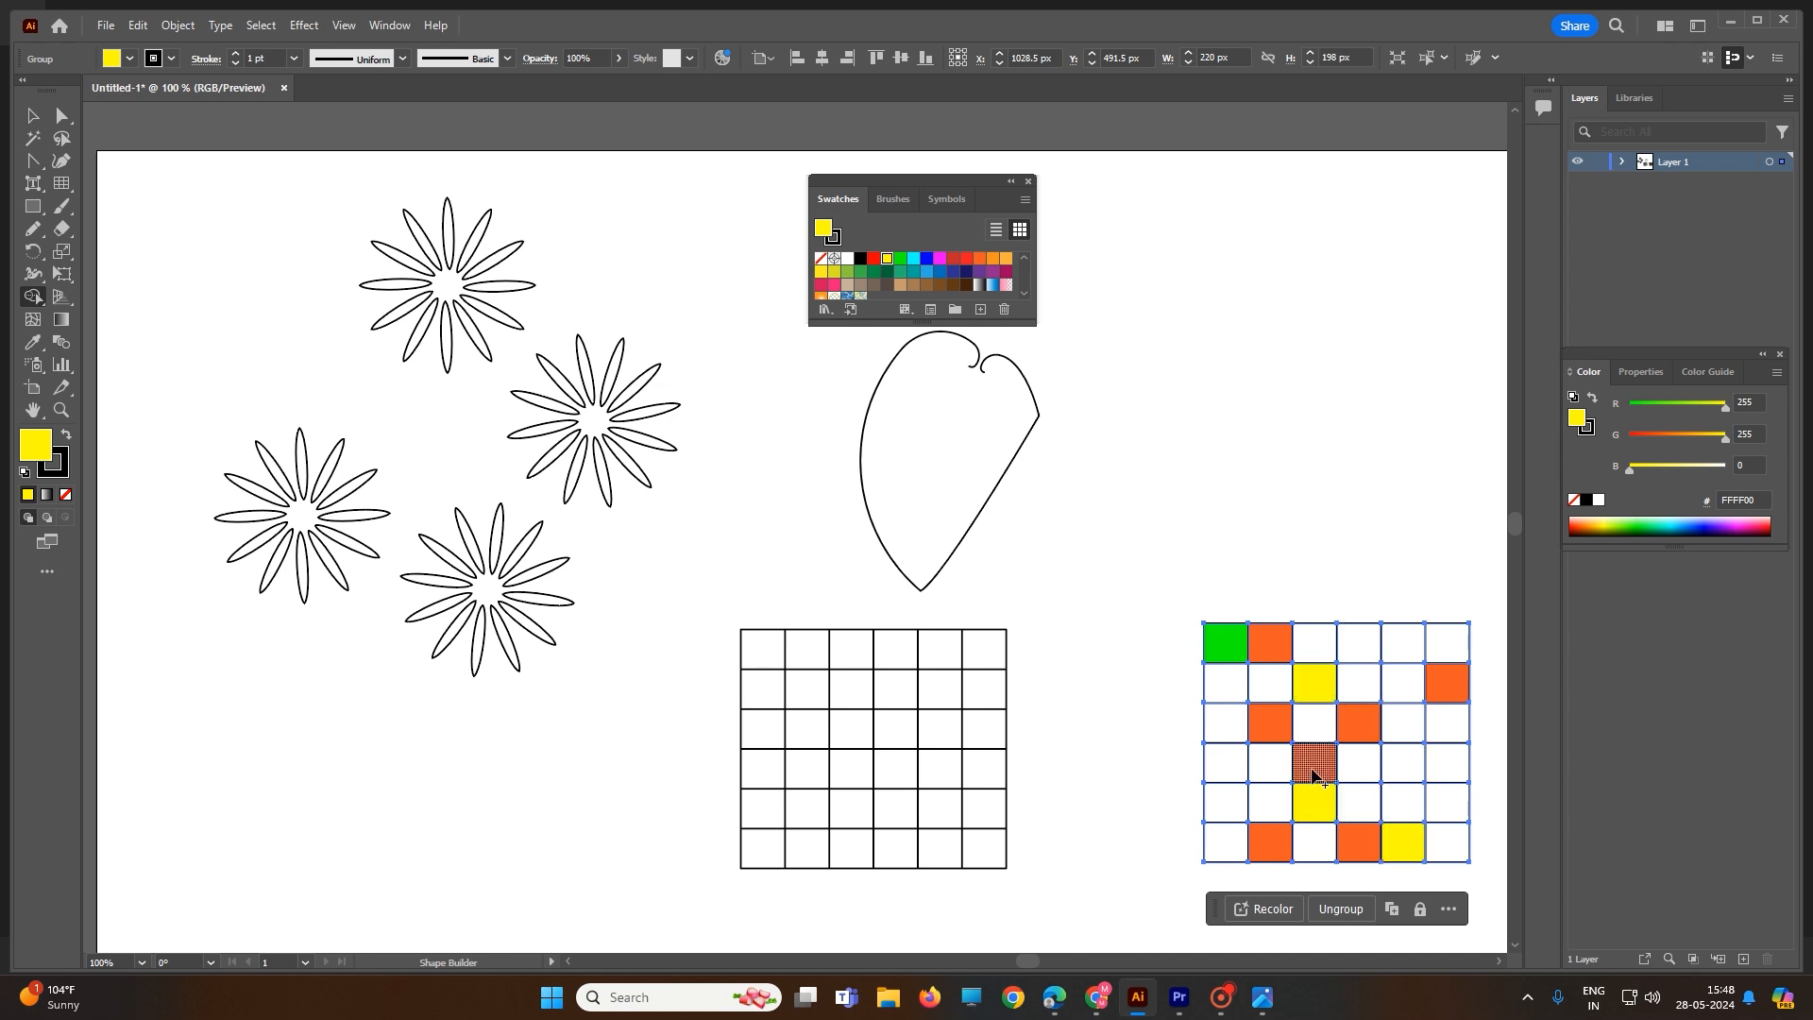
click(1229, 729)
drag(1407, 755, 1402, 722)
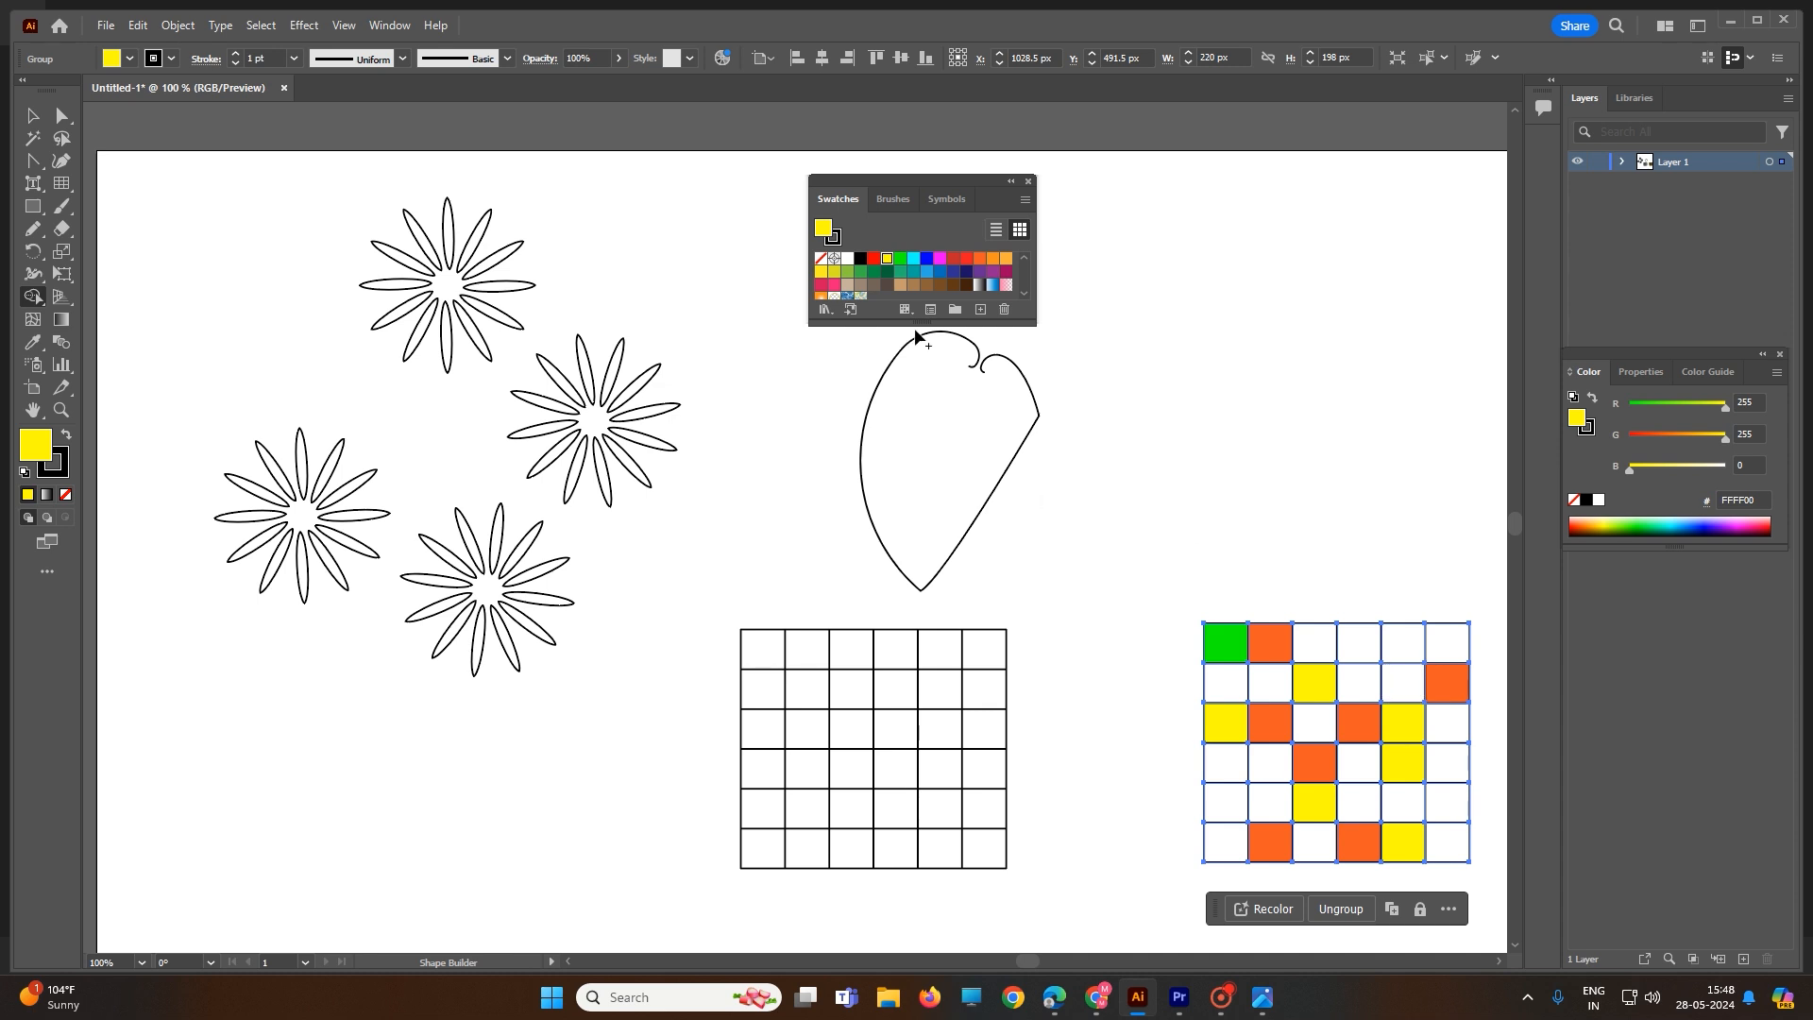
Fill four blank cells in the first, third, fourth and fifth rows of the second grid with green (00FF00).
click(901, 261)
click(1359, 651)
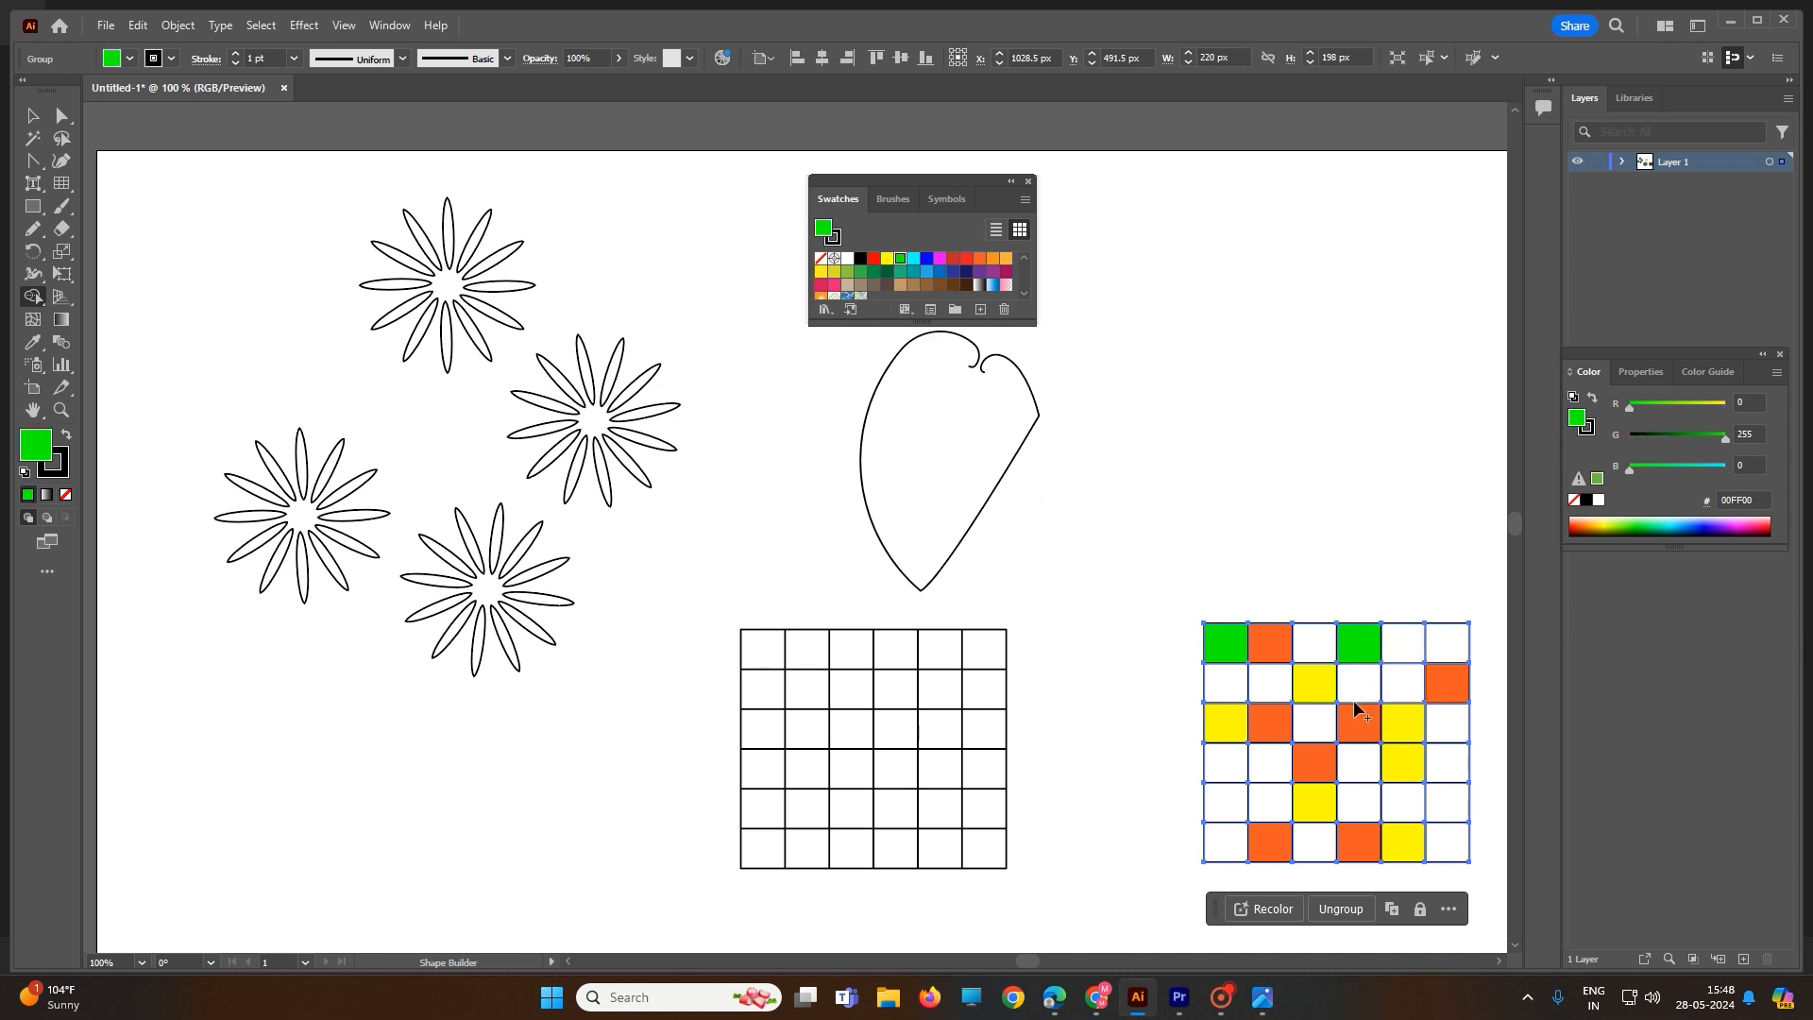
click(1266, 761)
click(1315, 722)
click(1362, 804)
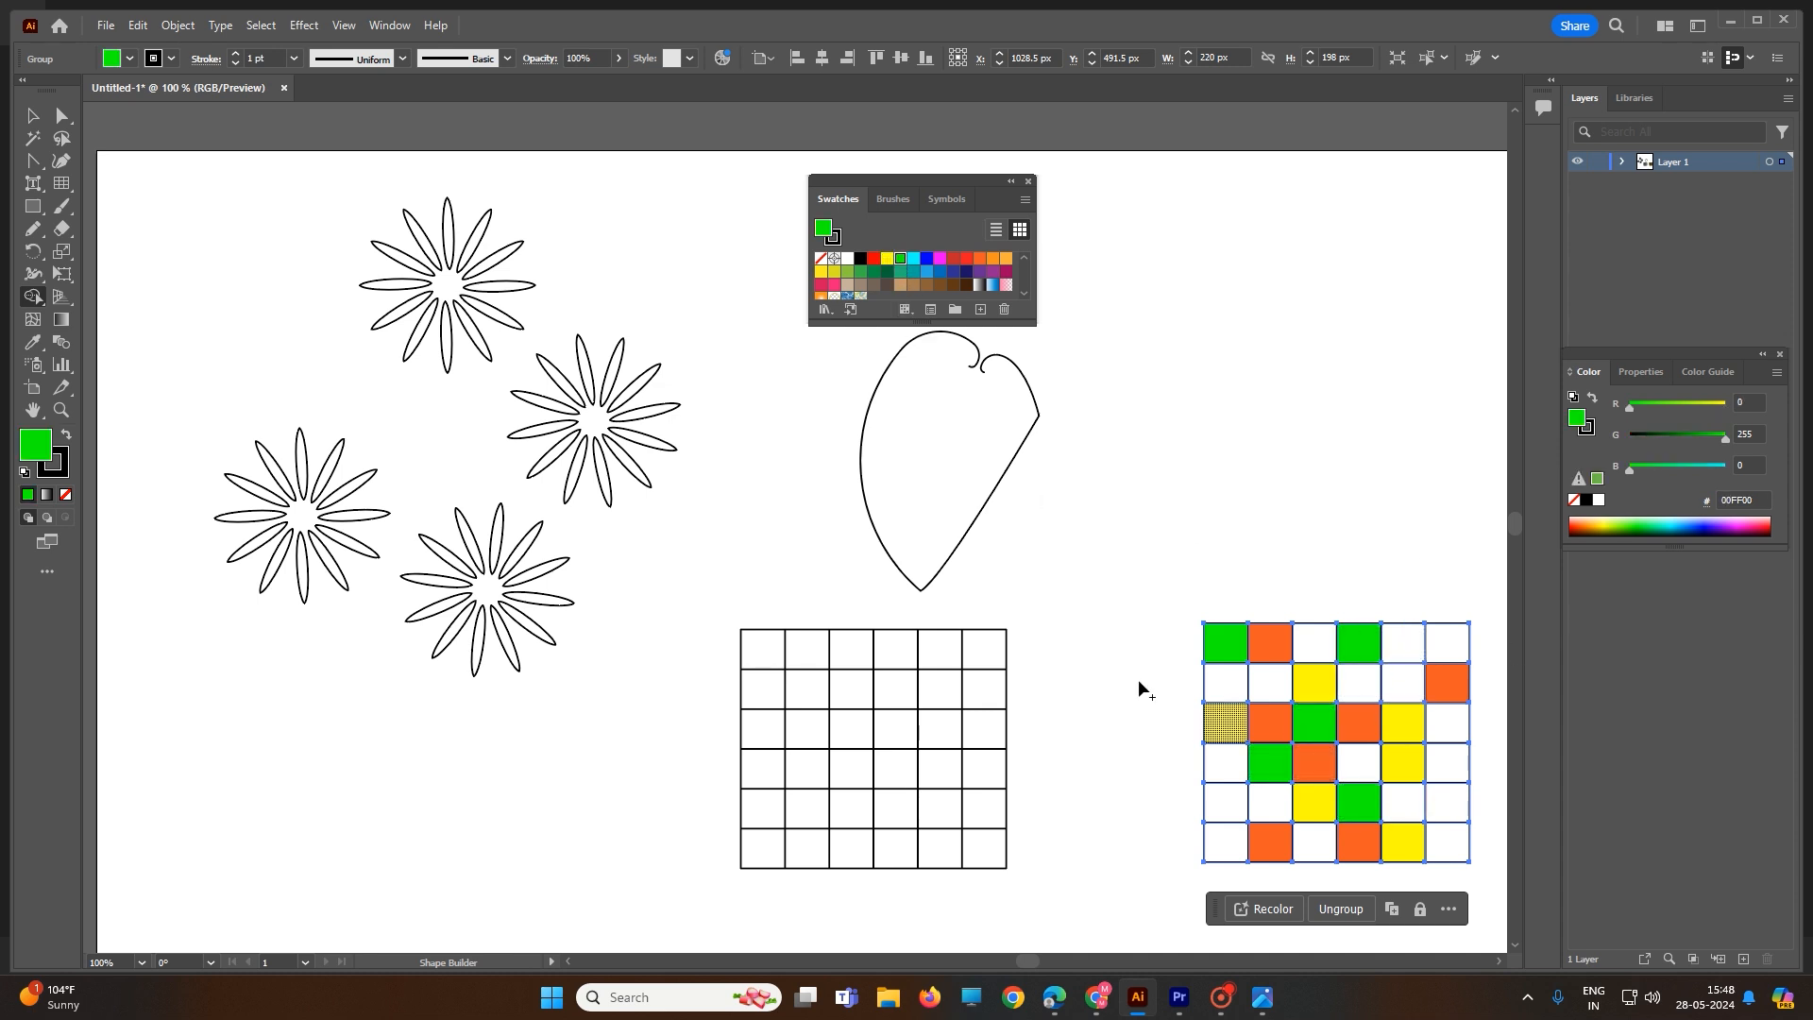
Fill six blank cells in the second, fourth and fifth rows of the second grid with pink (ED1E79).
click(834, 284)
click(1226, 762)
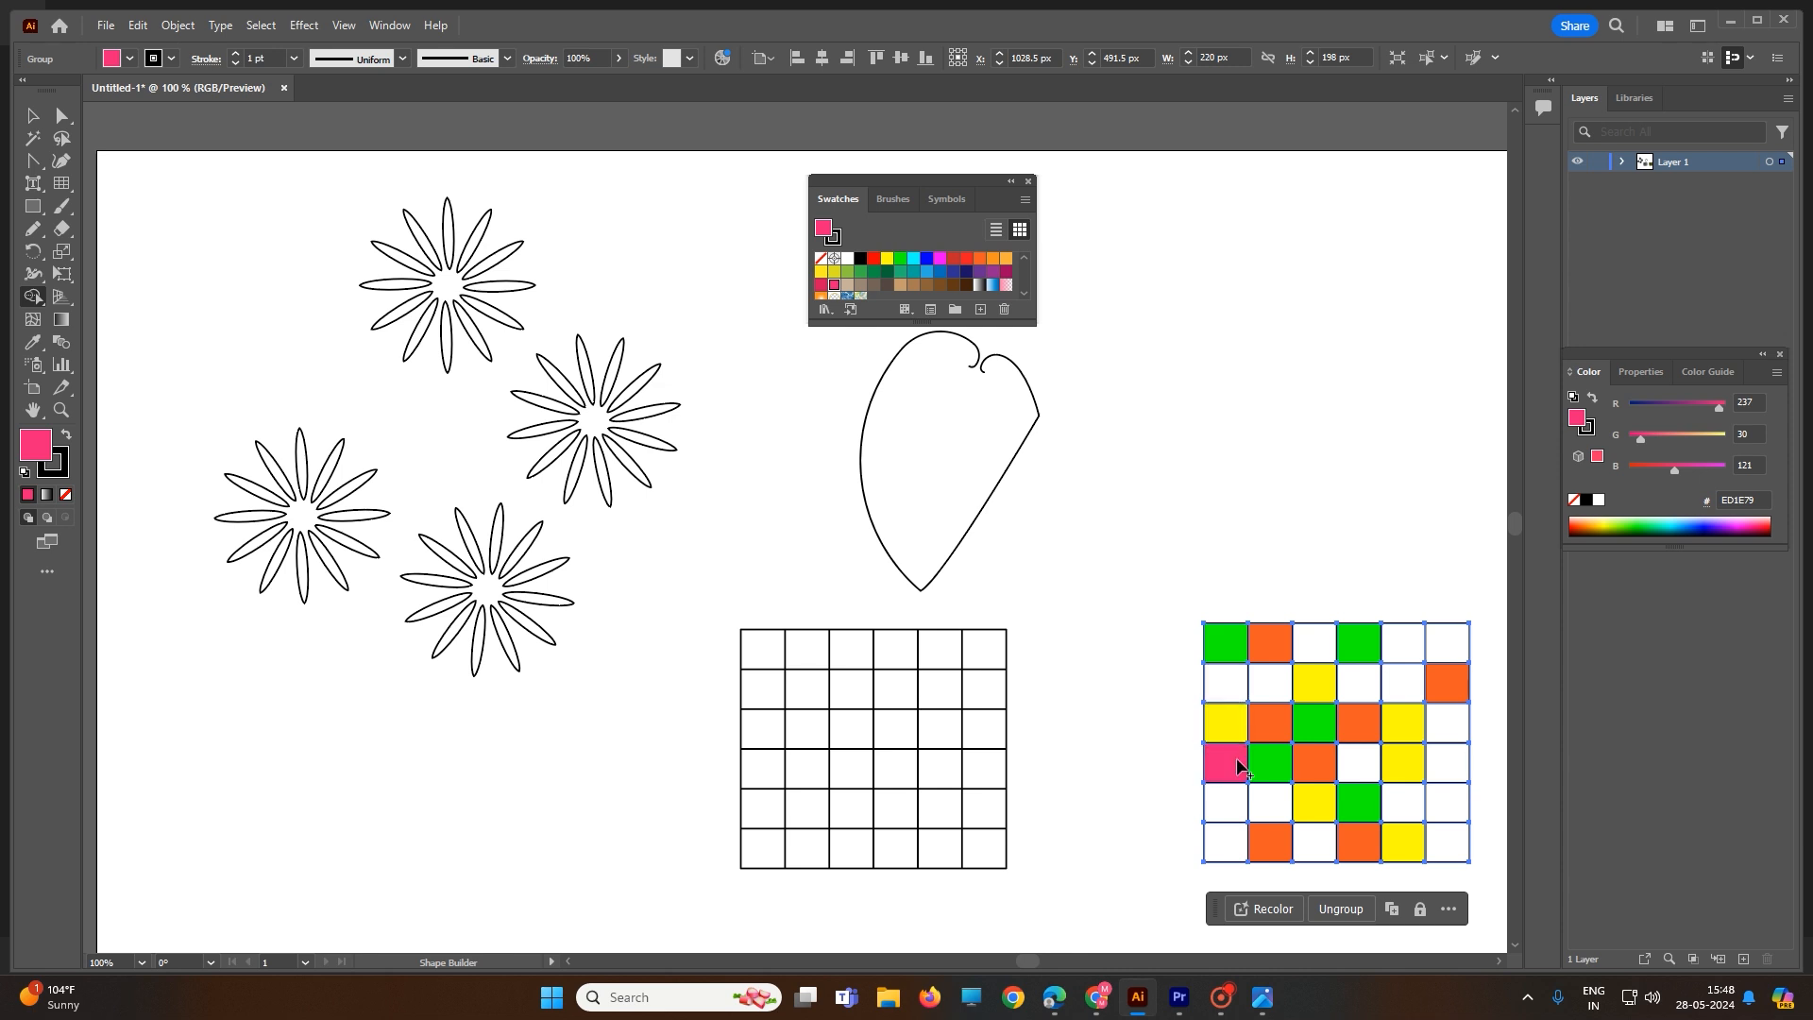
click(1447, 762)
click(1431, 815)
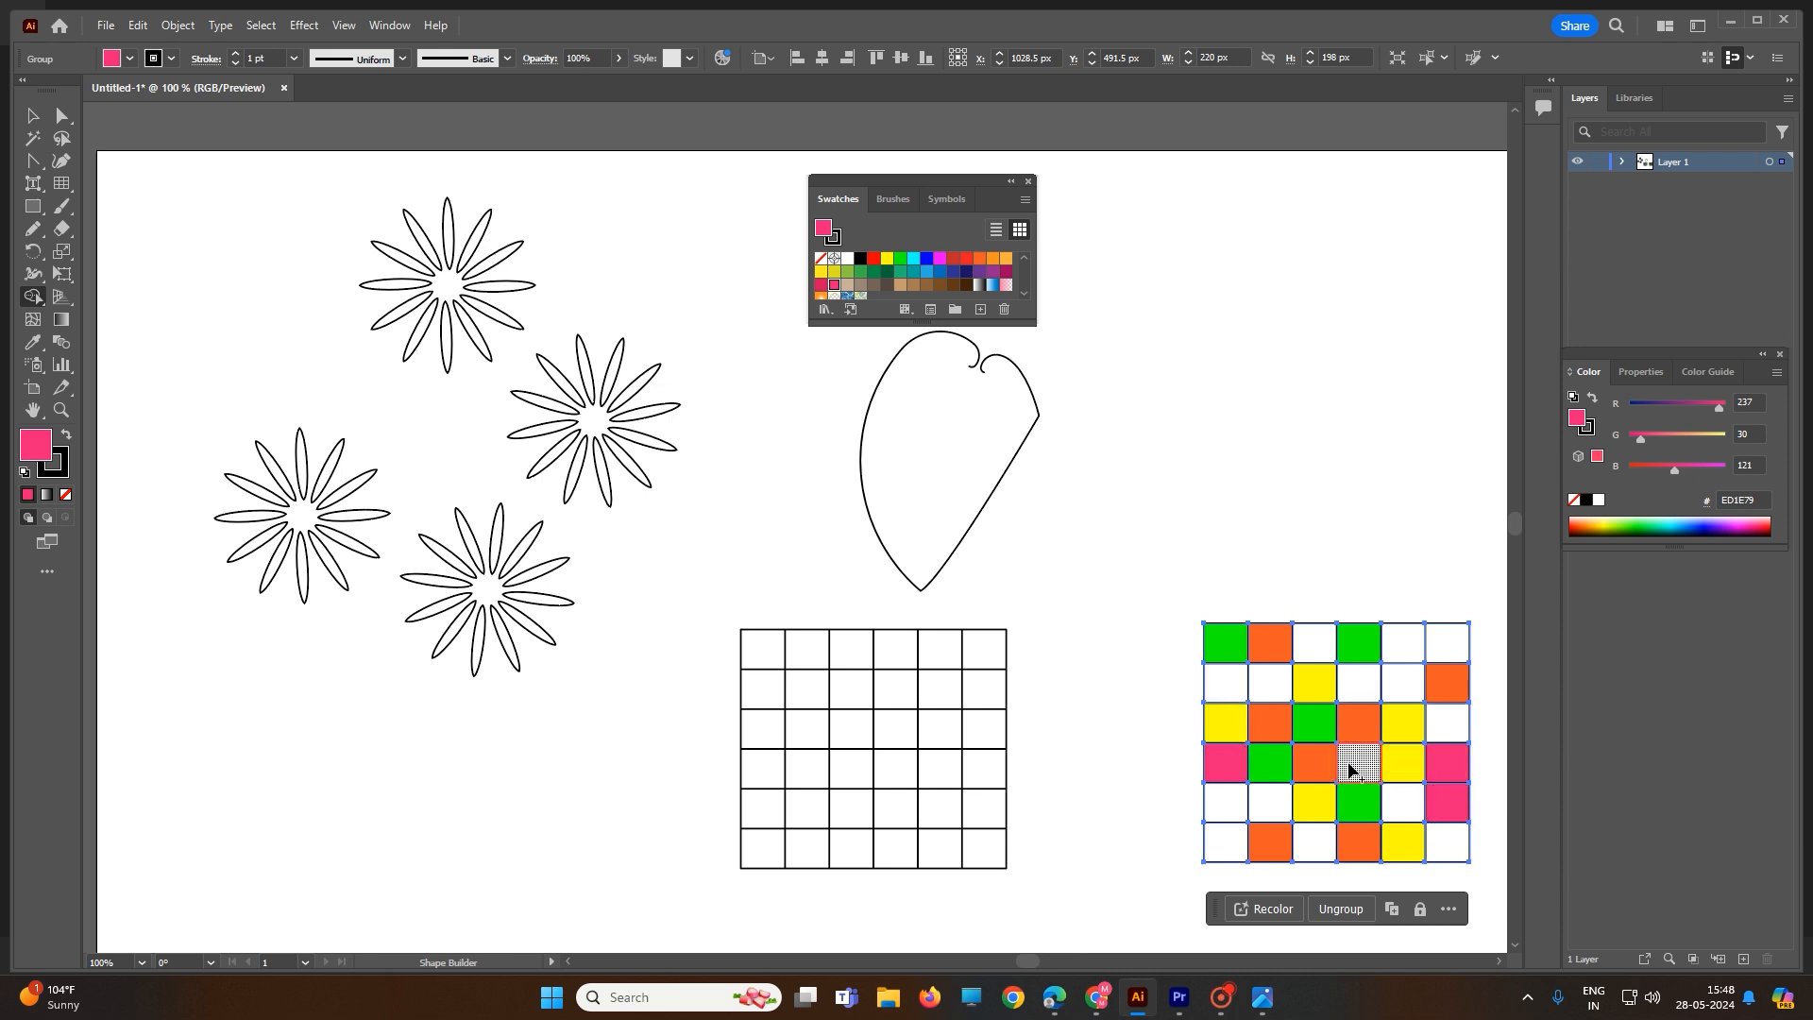
click(1359, 762)
click(1362, 683)
click(1405, 680)
Fill the first and third cells of the coloured grid's fifth row with orange (F15A24).
click(980, 259)
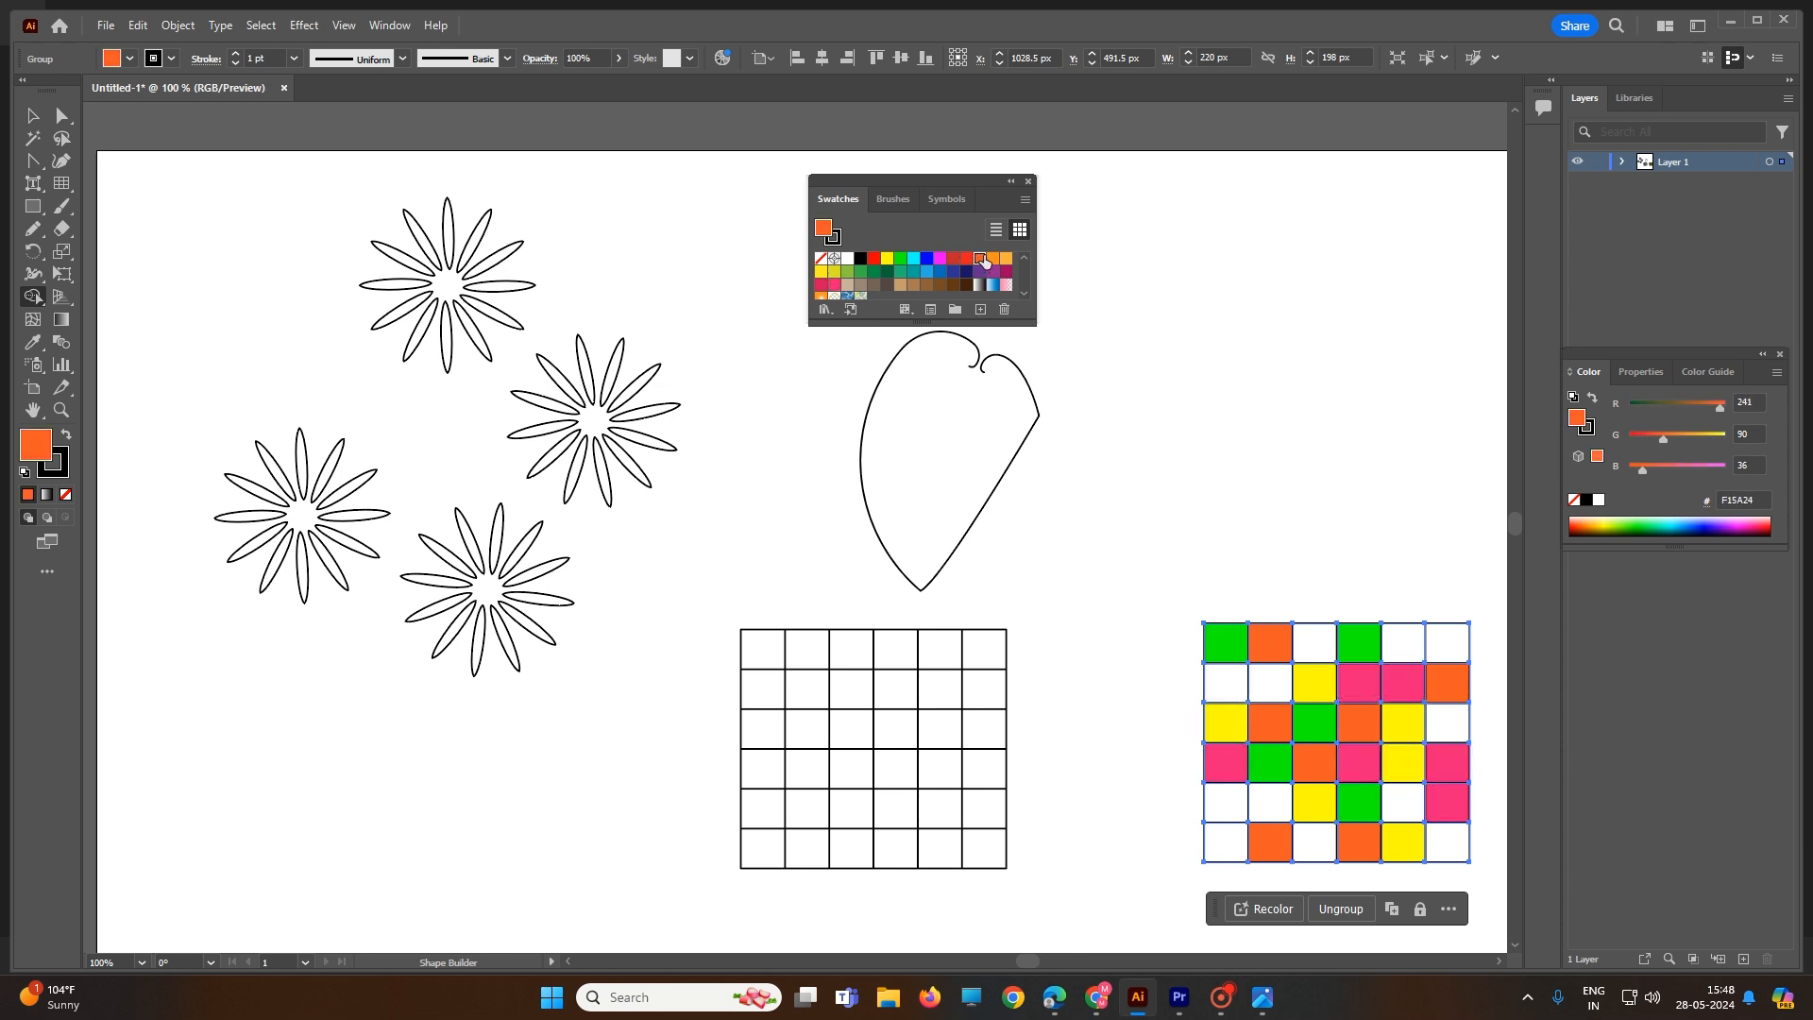
click(1226, 804)
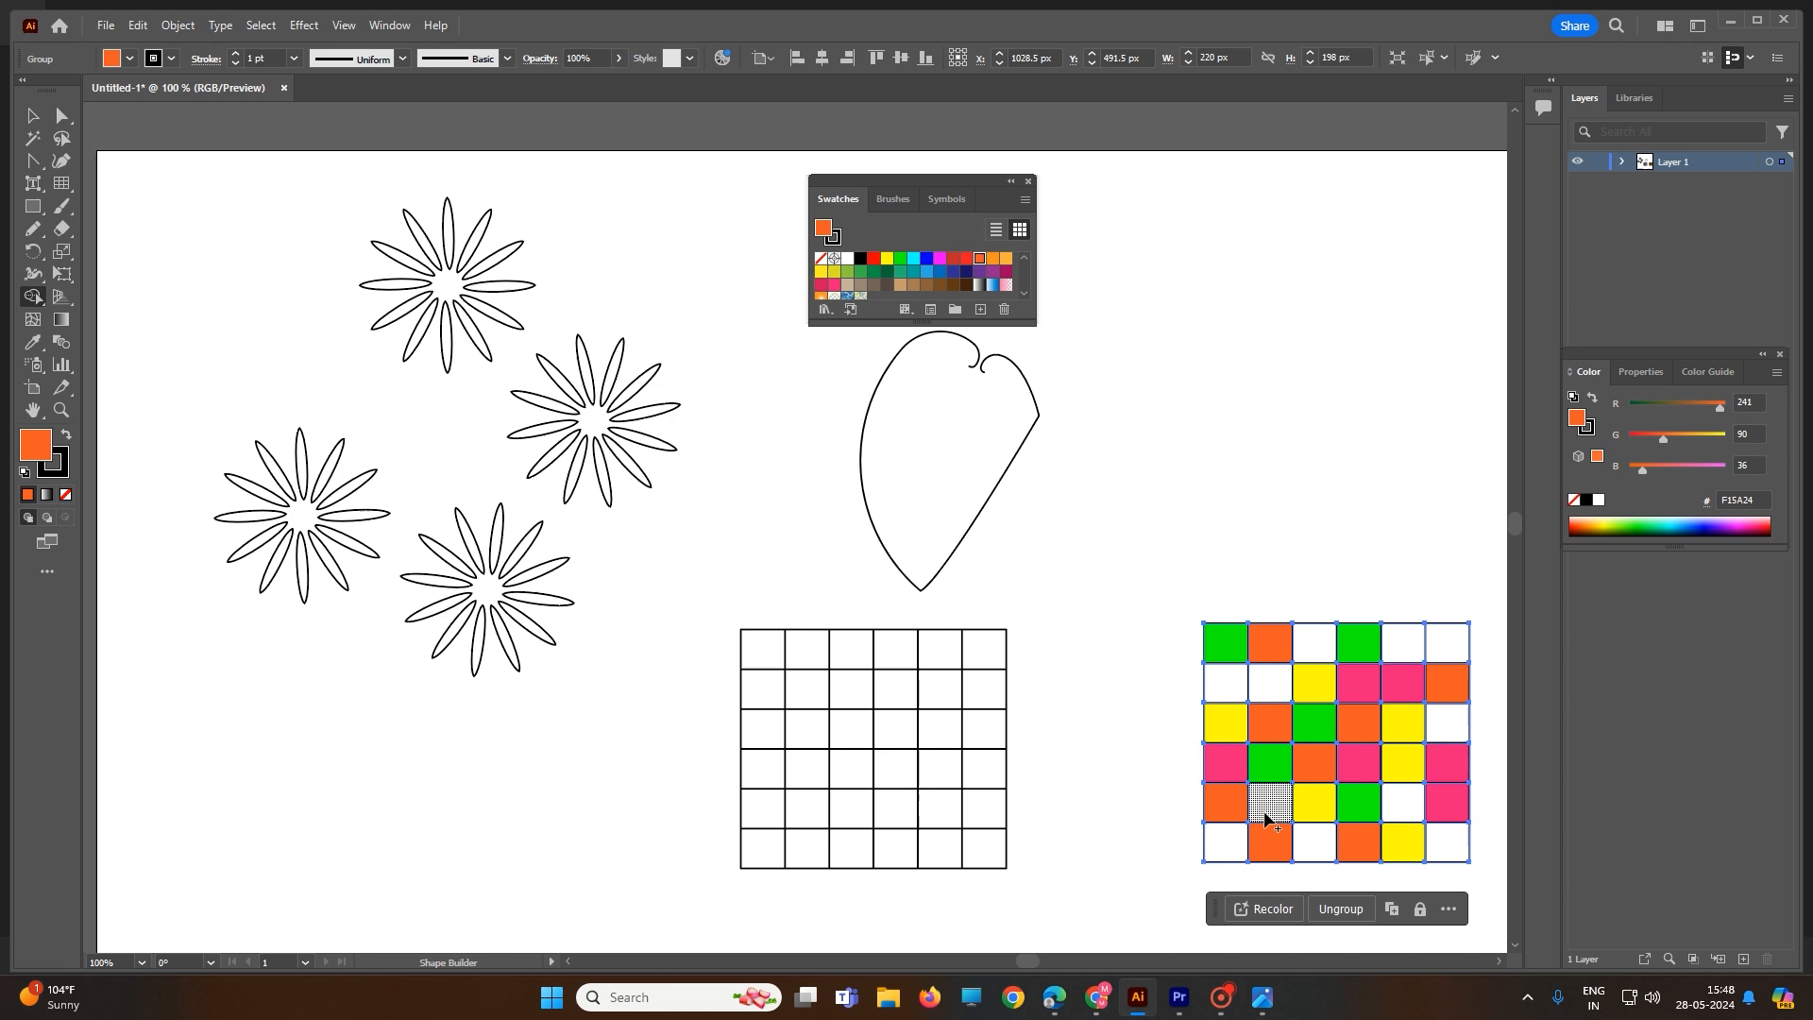
click(1312, 805)
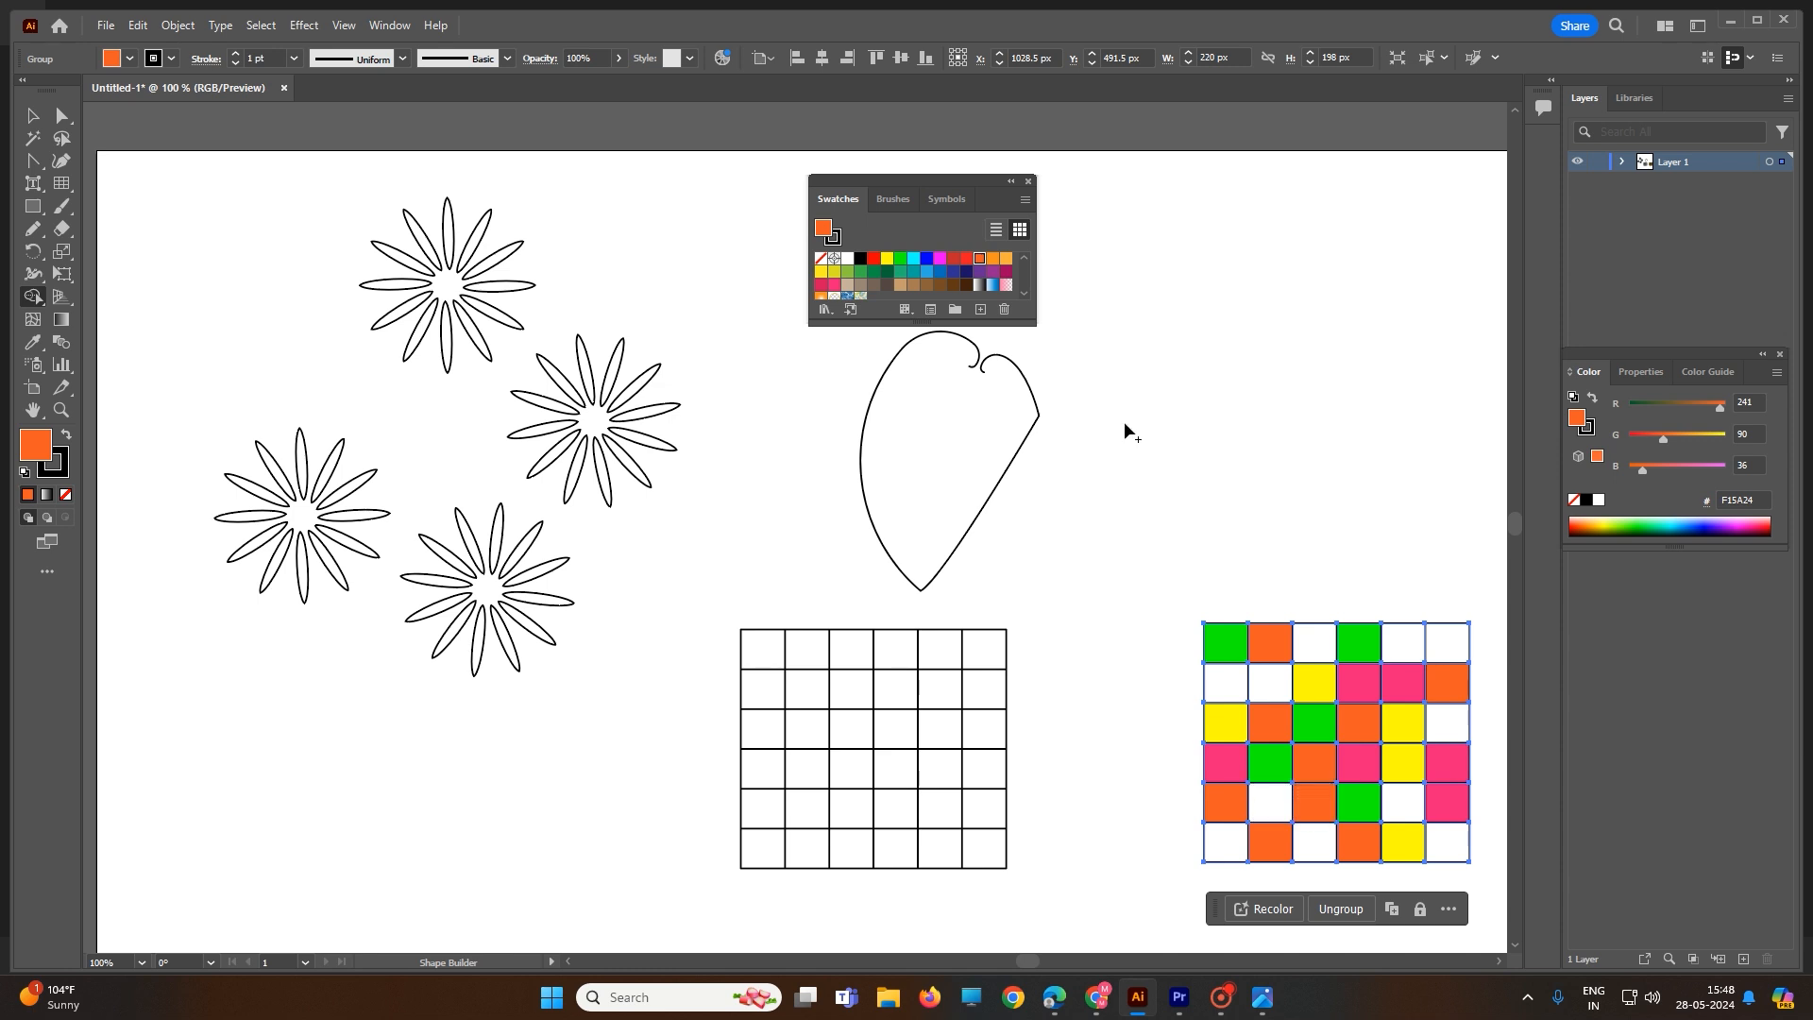
Fill five cells in the first, second, fourth and sixth rows of the coloured grid with dark navy (1B1464).
click(965, 272)
click(1360, 683)
click(1225, 684)
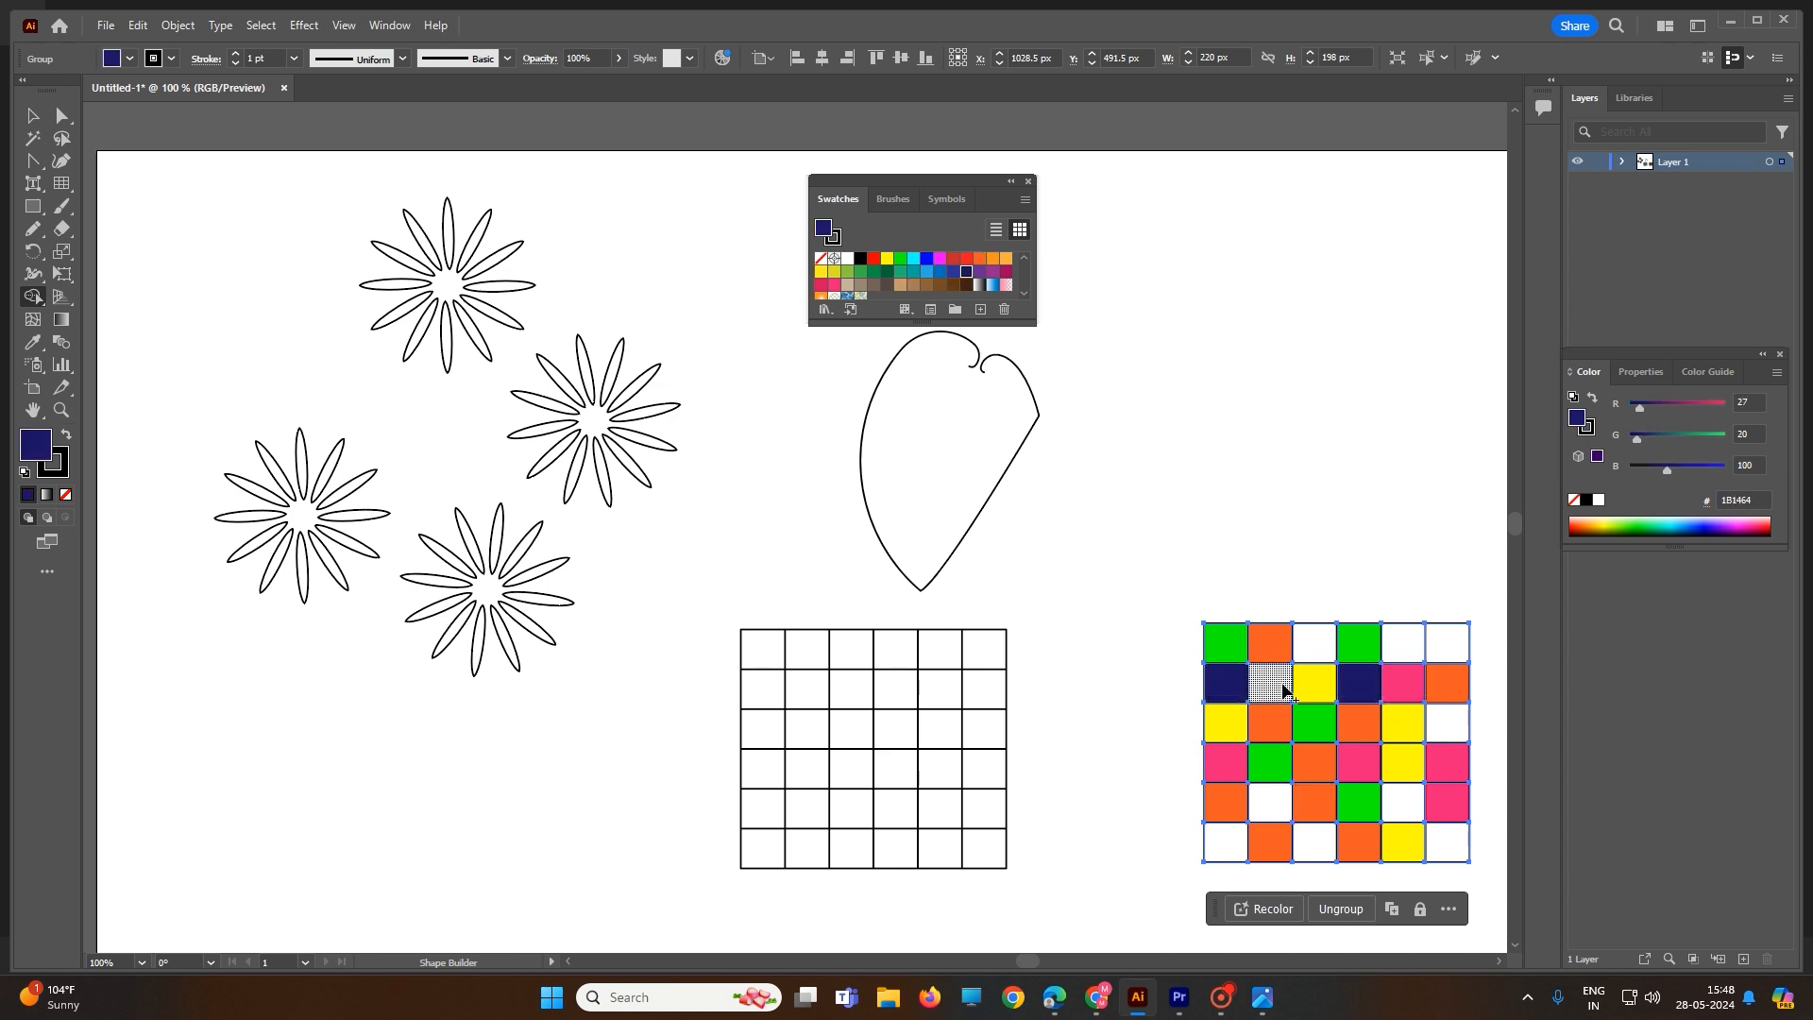
click(1447, 644)
click(1447, 763)
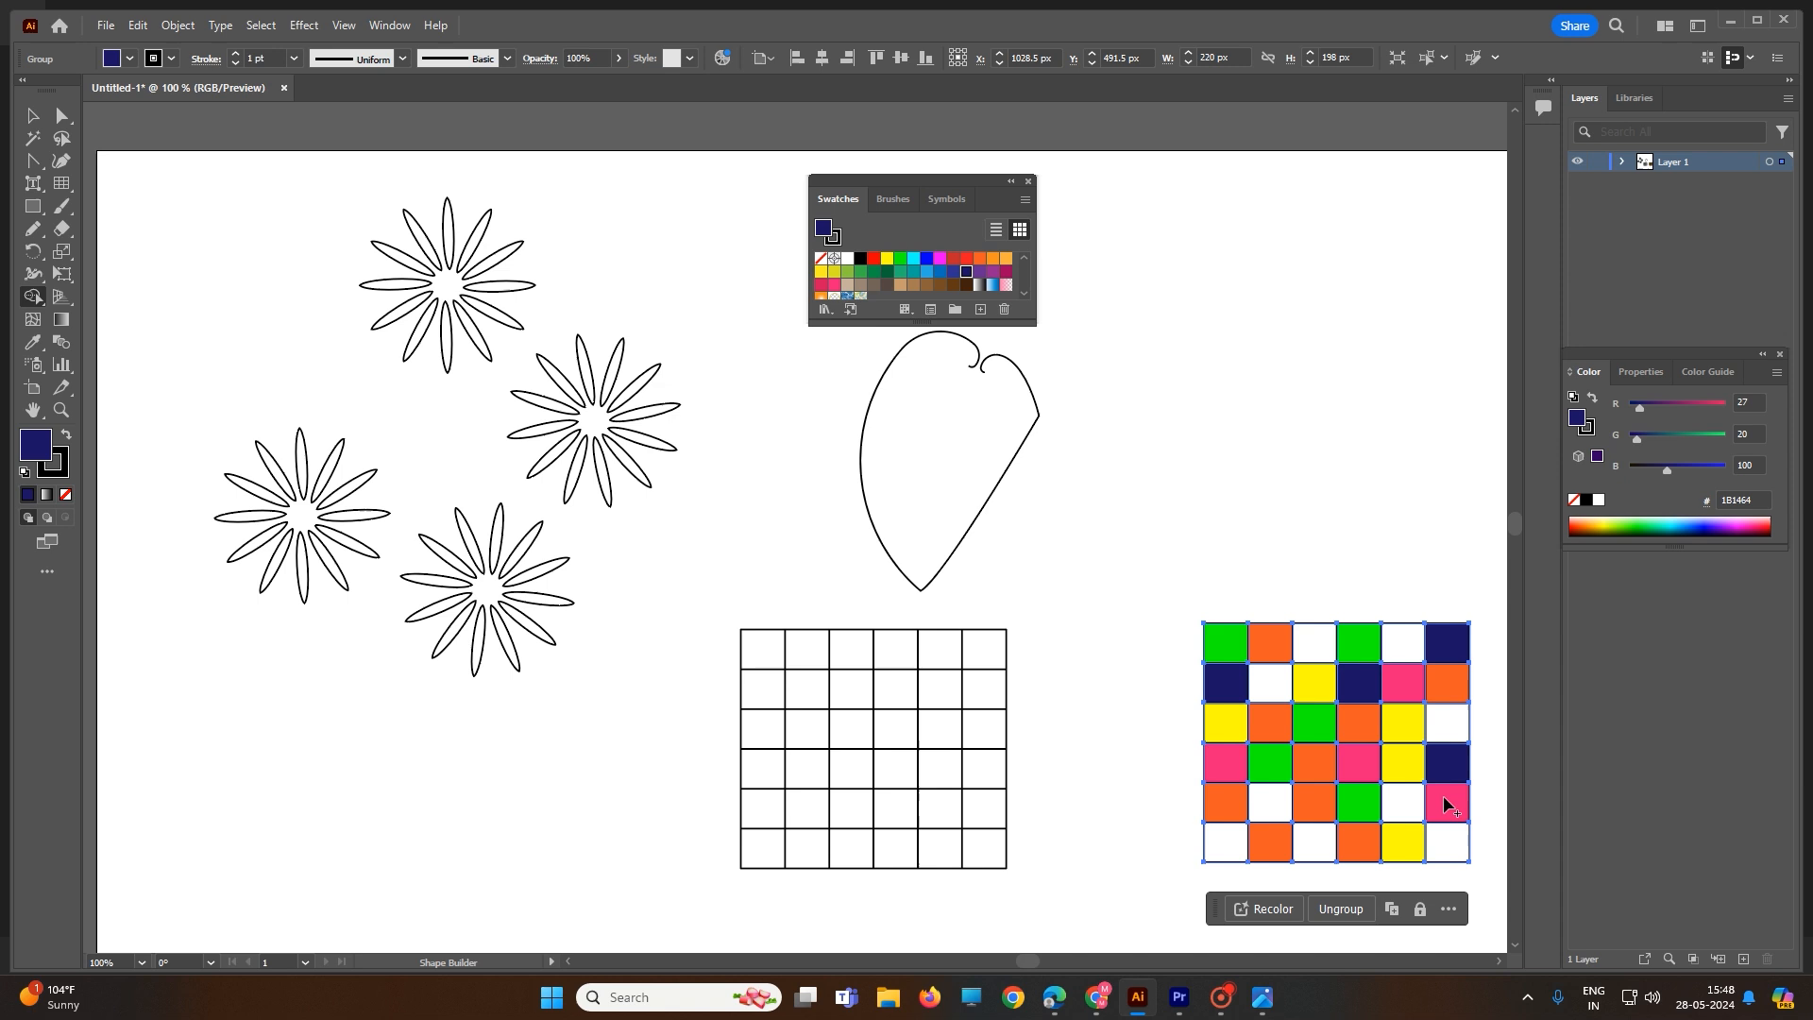
click(1270, 843)
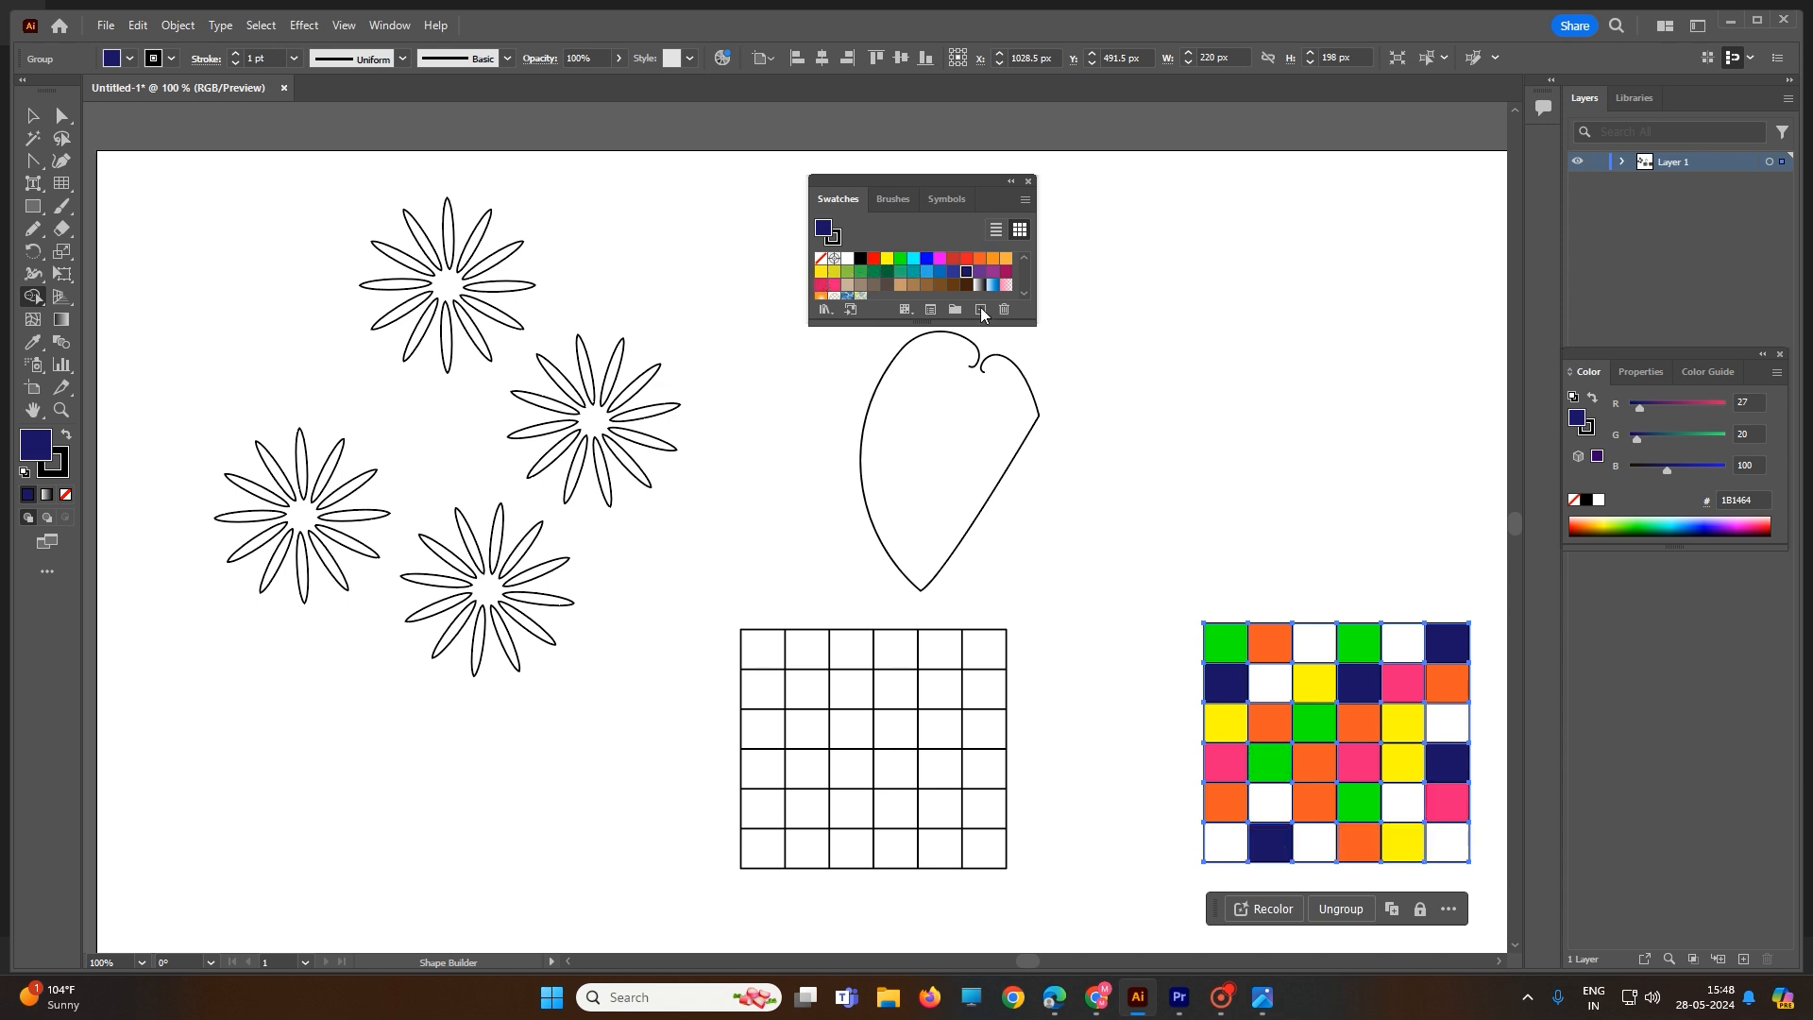
Fill six cells in the first, fifth and sixth rows of the coloured grid with blue (0000FF).
click(925, 260)
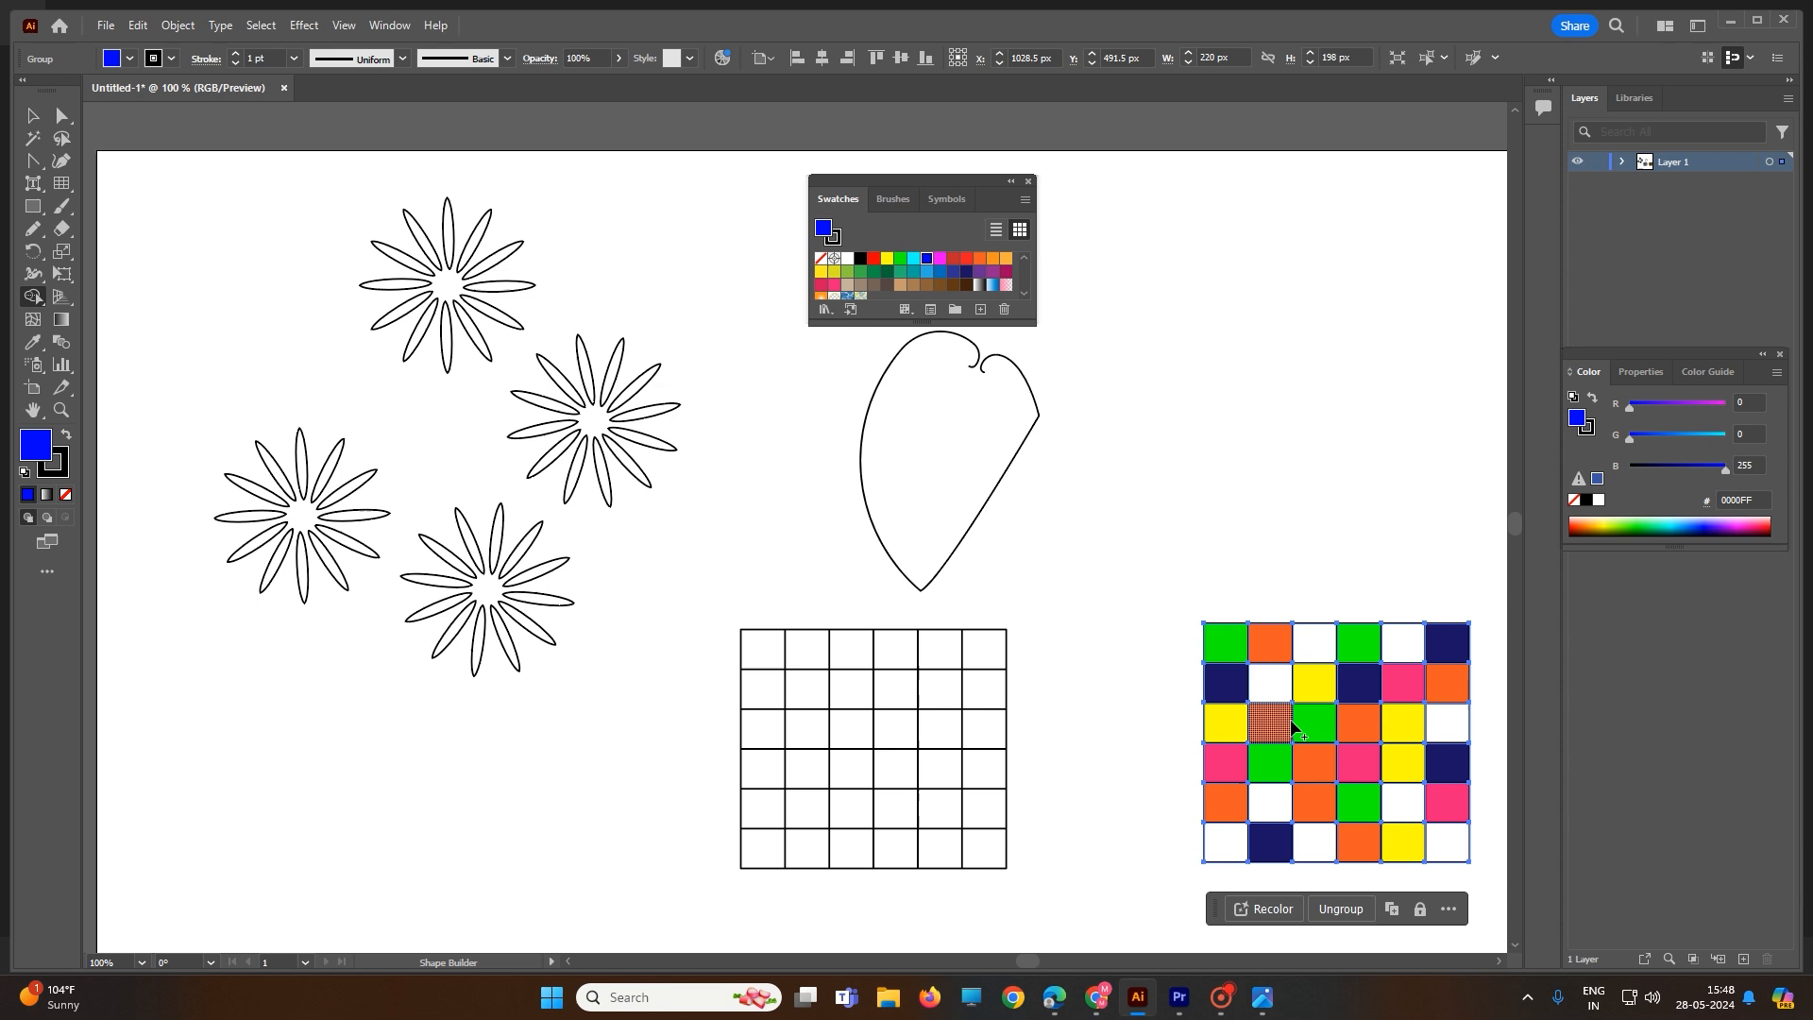
click(1321, 659)
click(1406, 802)
click(1315, 805)
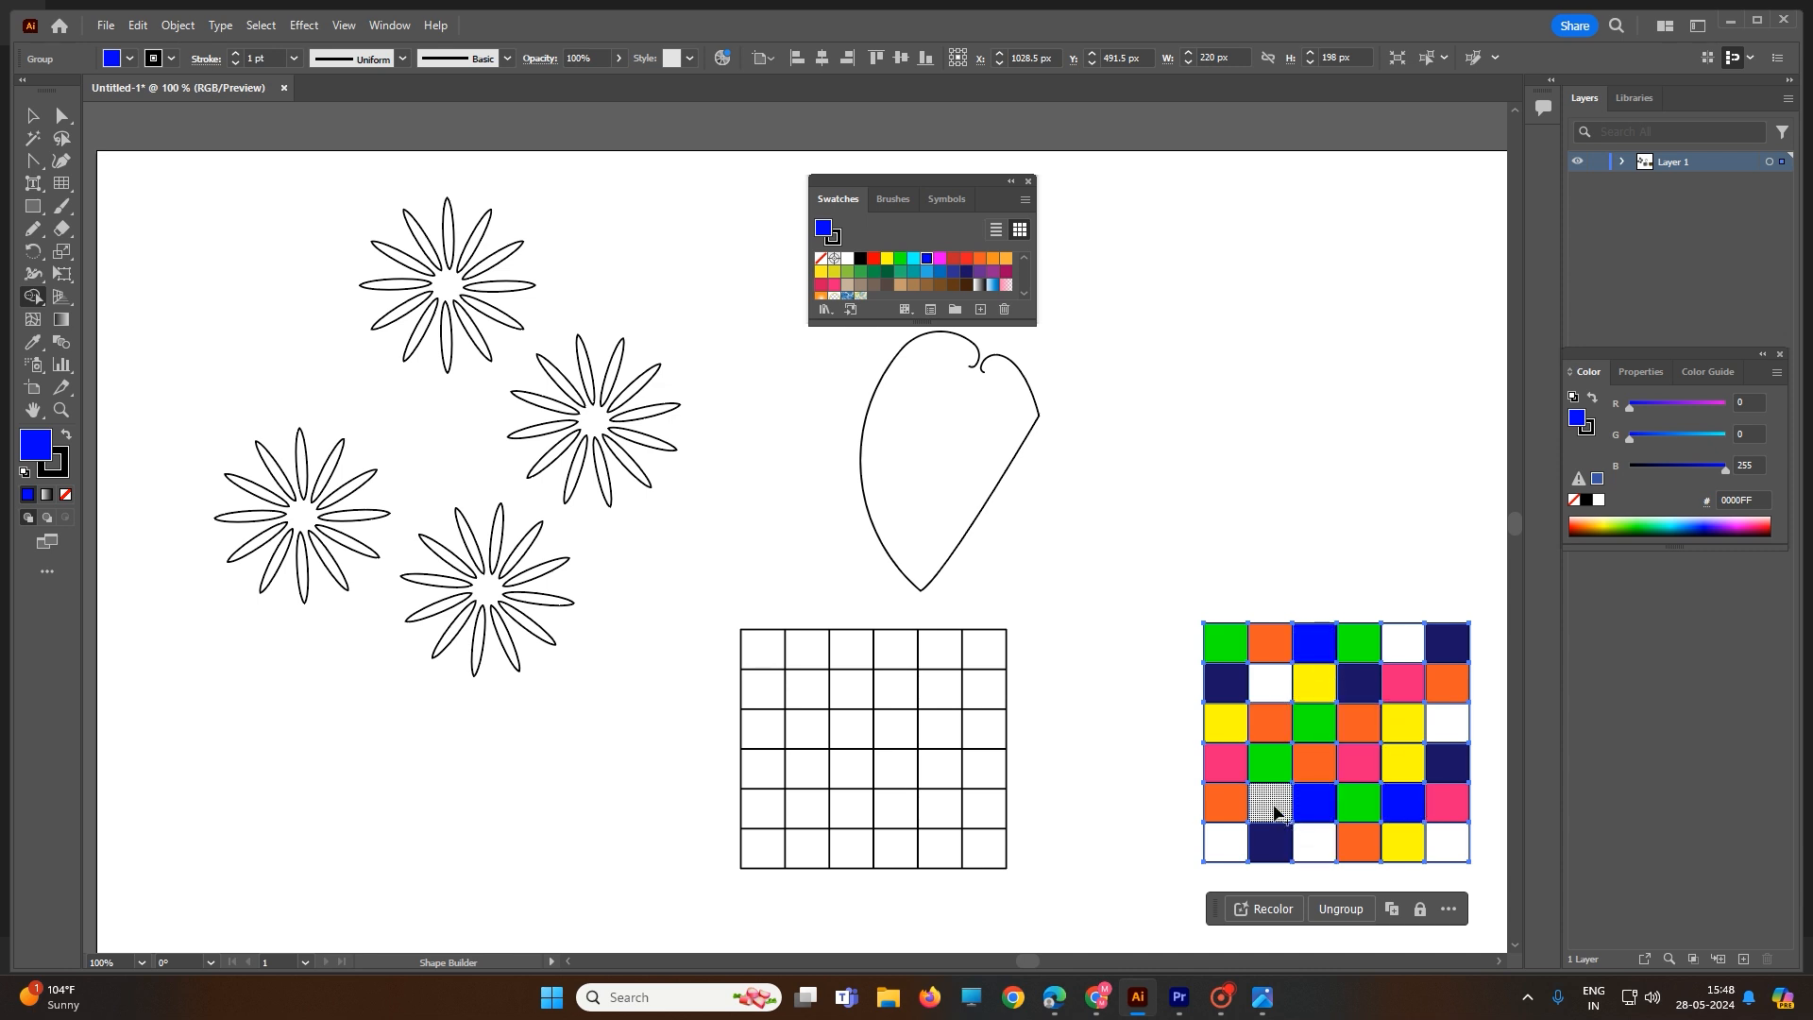
click(1270, 805)
click(1226, 842)
click(1404, 642)
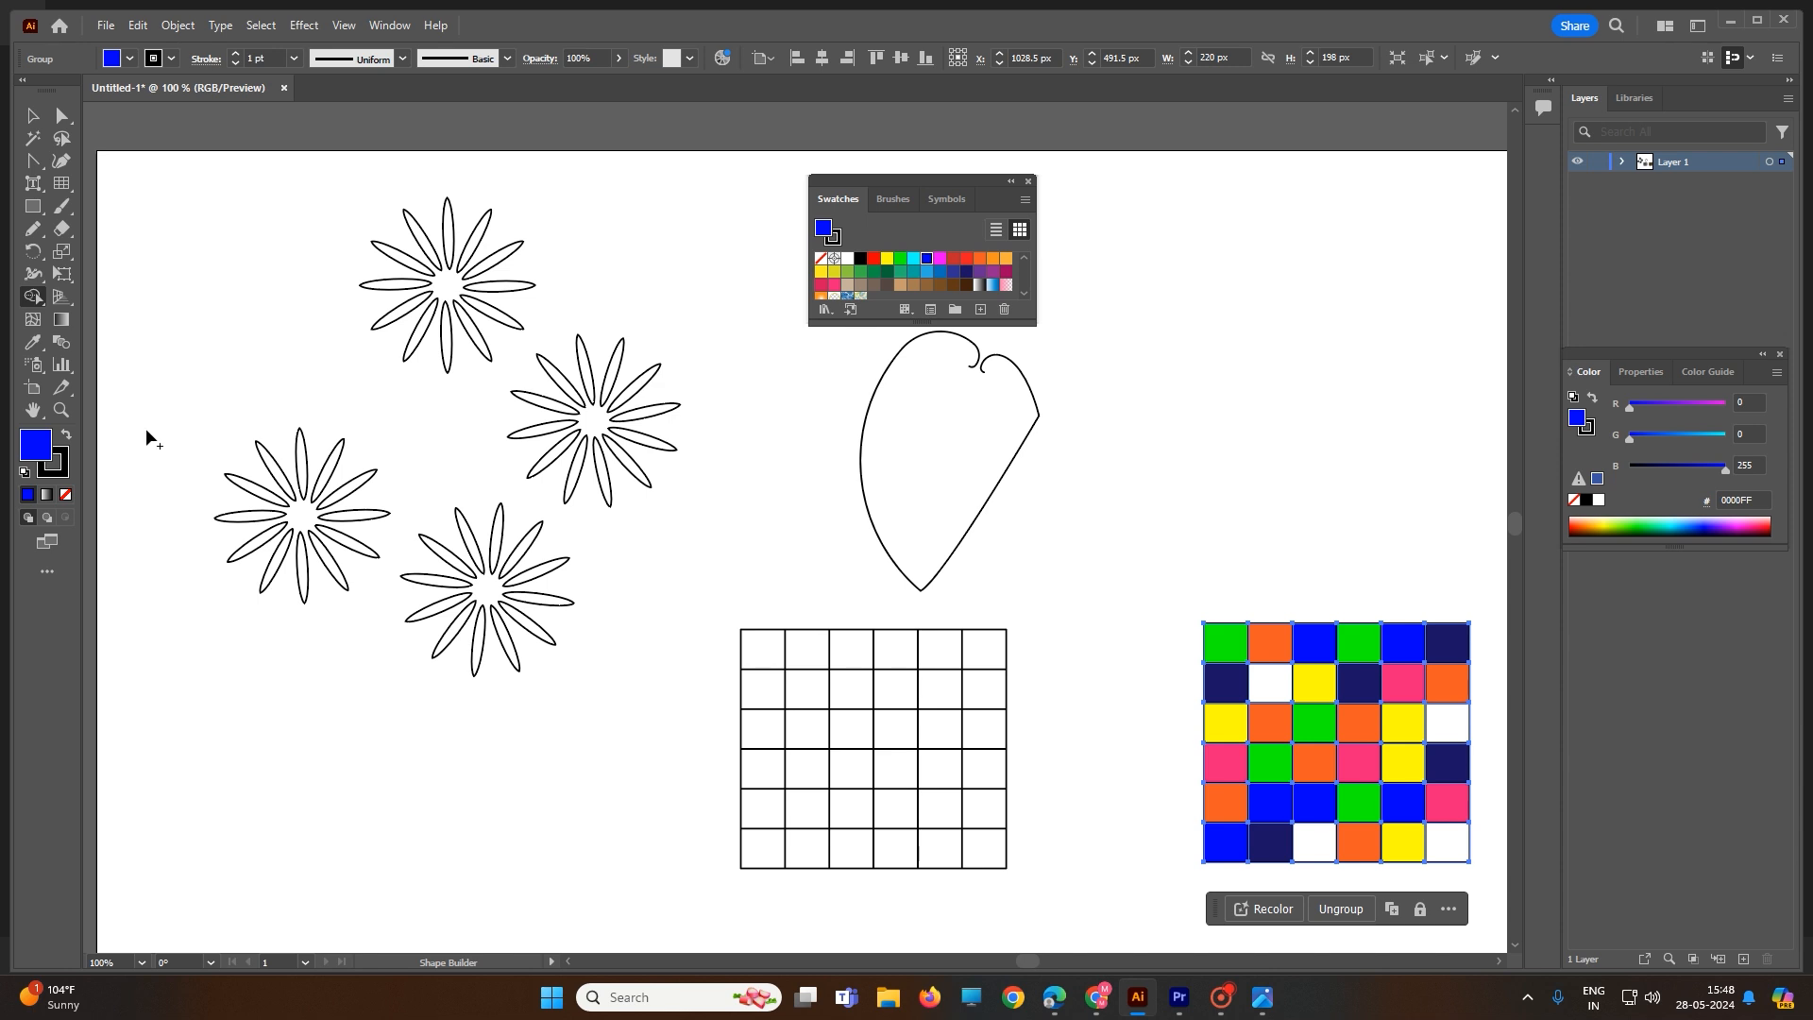
Copy the coloured grid by rotating it roughly a quarter turn around a point beyond its lower-left corner, and repeat for three copies.
scroll(771, 518, down, 1)
scroll(875, 527, down, 1)
scroll(876, 527, down, 1)
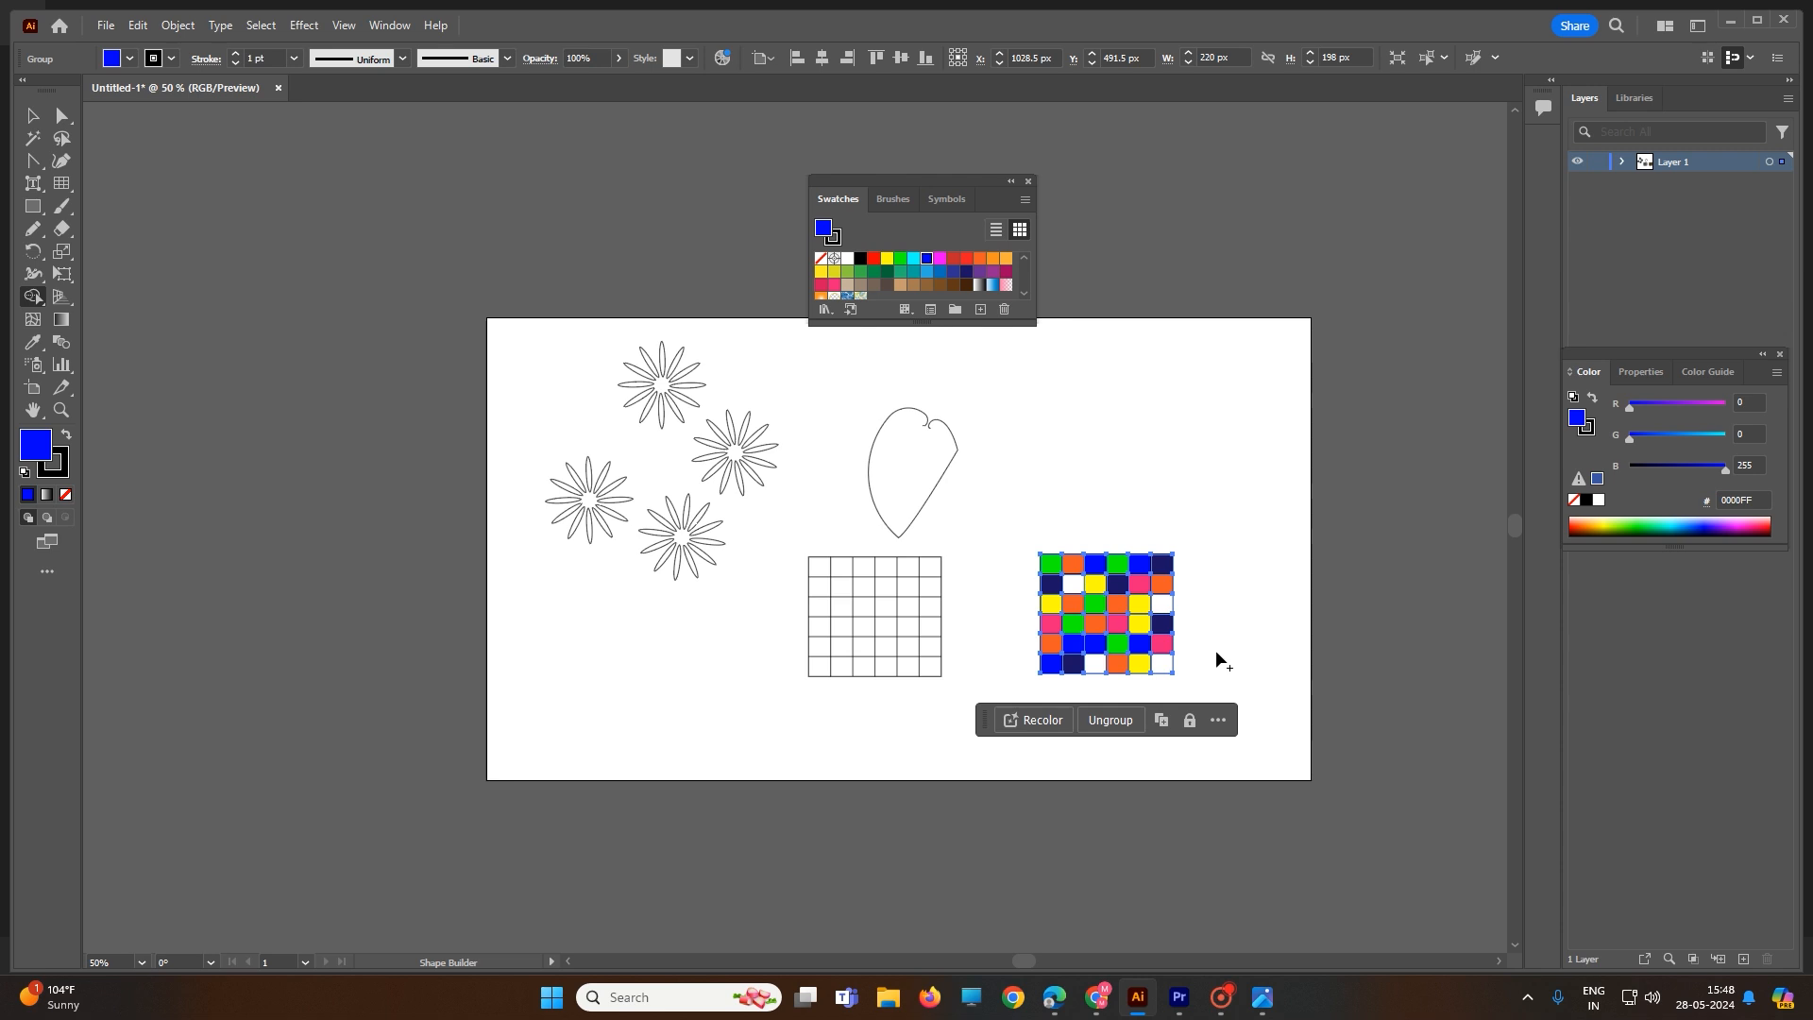
click(33, 115)
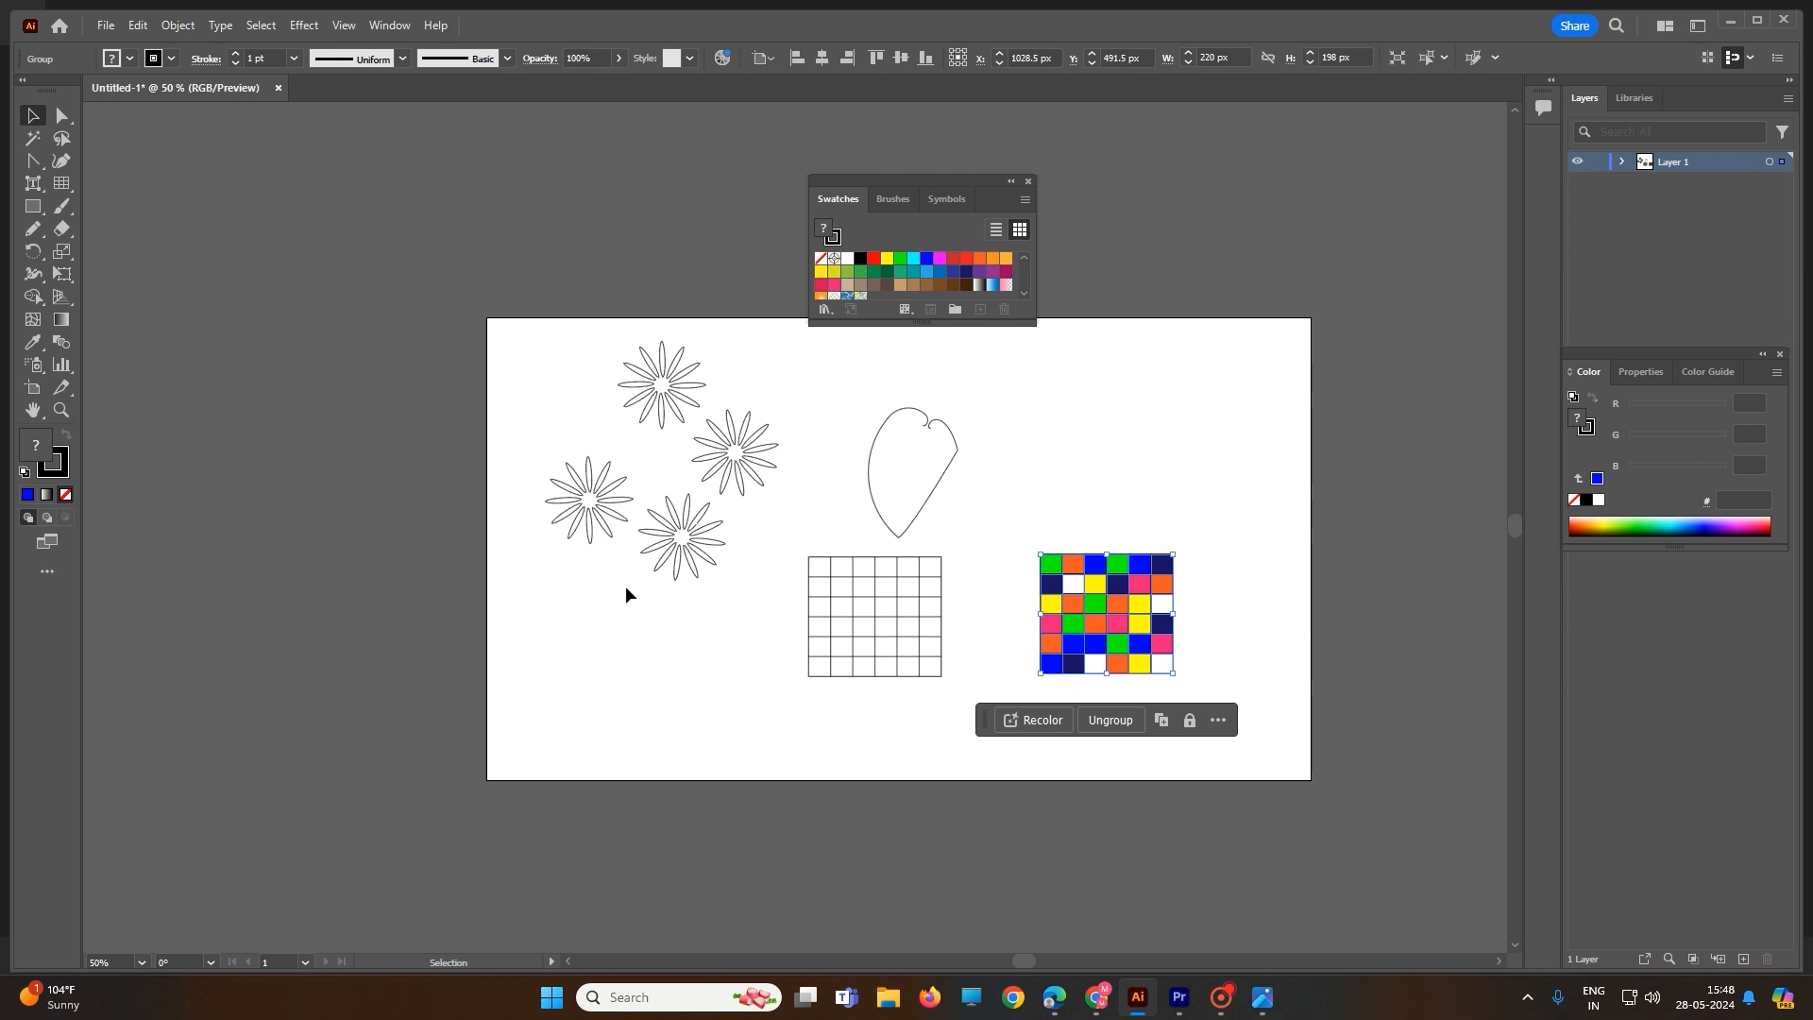
click(35, 257)
click(1010, 695)
drag(1171, 578, 1163, 913)
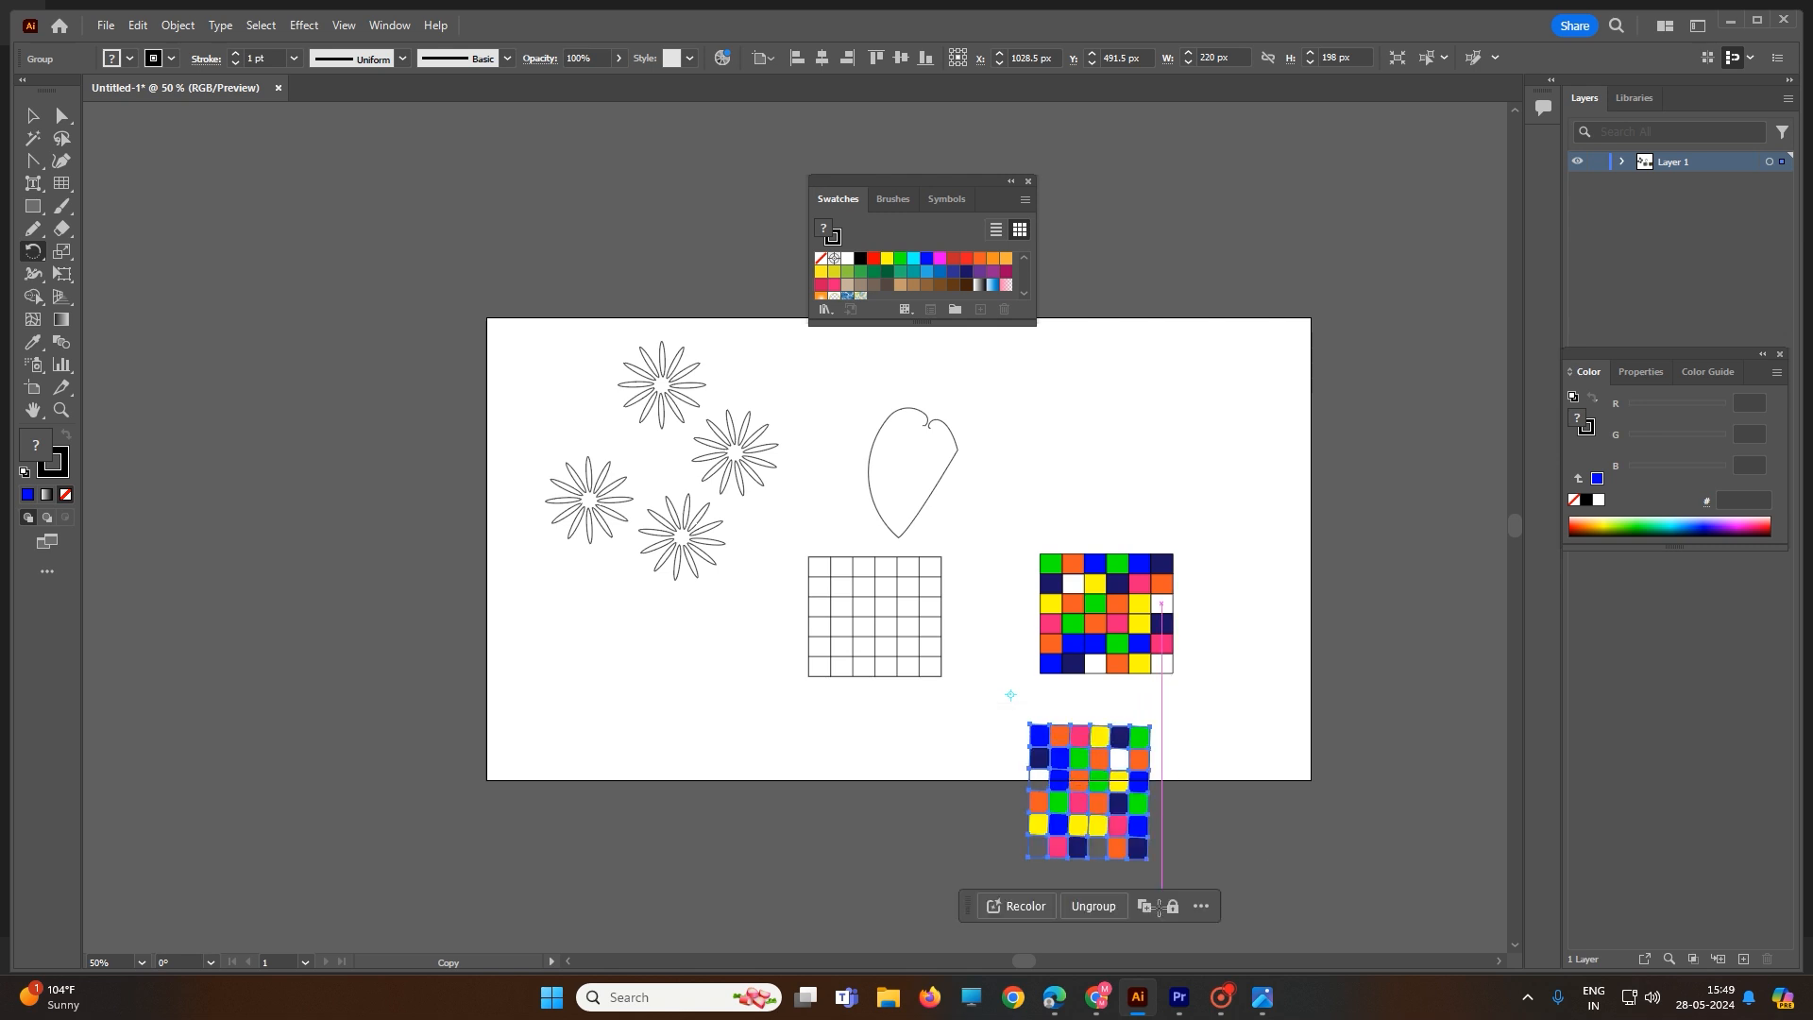
key(ctrl+d)
key(ctrl+d)
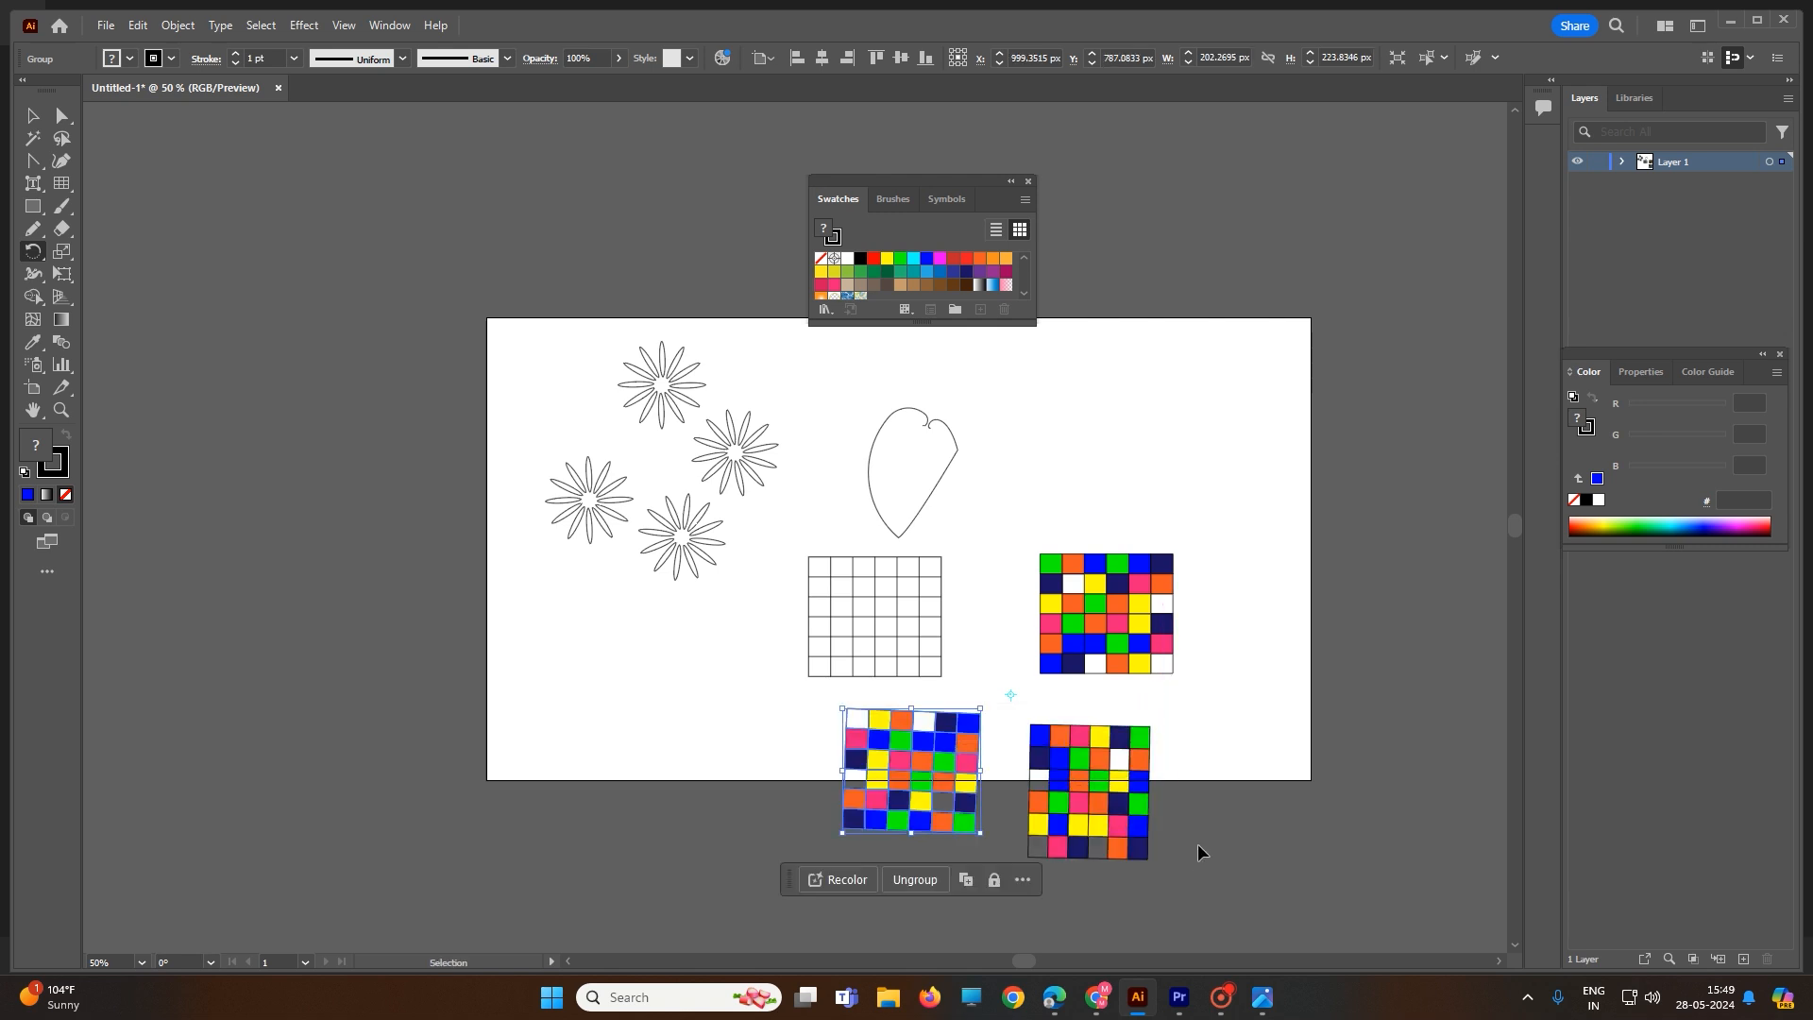
key(r)
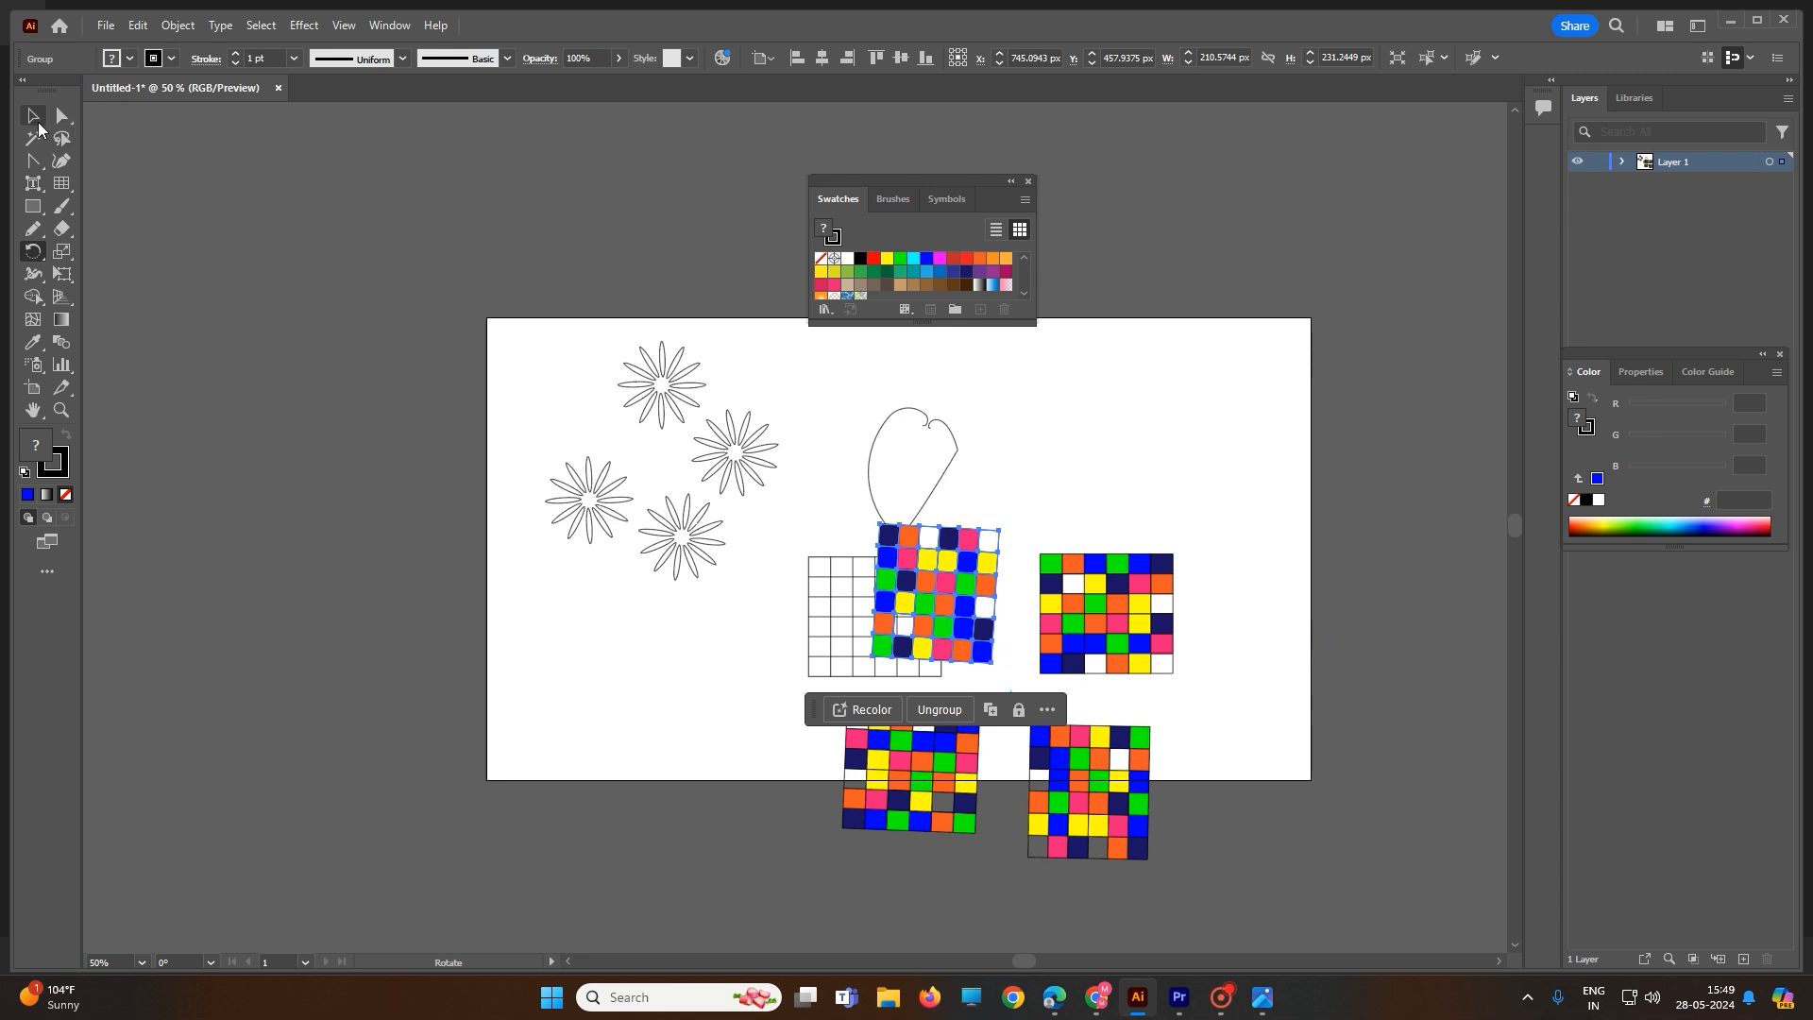
Delete an anchor point from the yellow bottom-row cell of the rotated copy overlapping the blank grid.
click(62, 160)
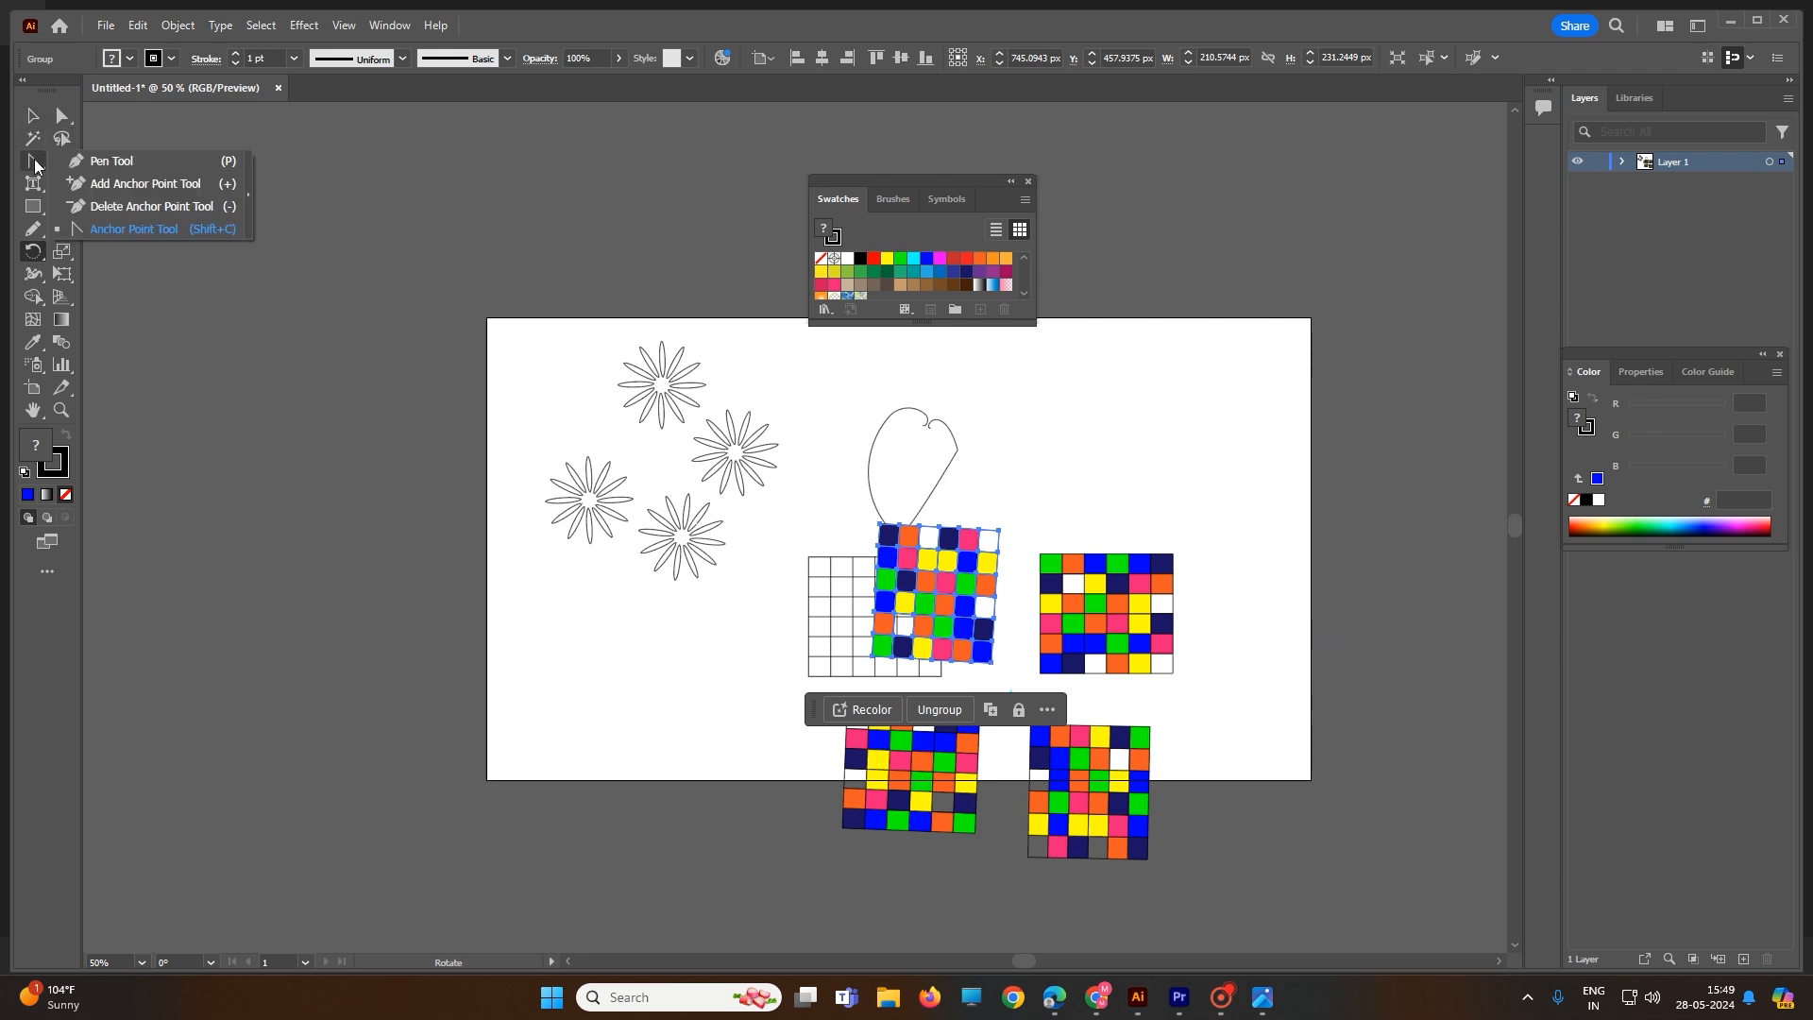
click(132, 205)
click(915, 643)
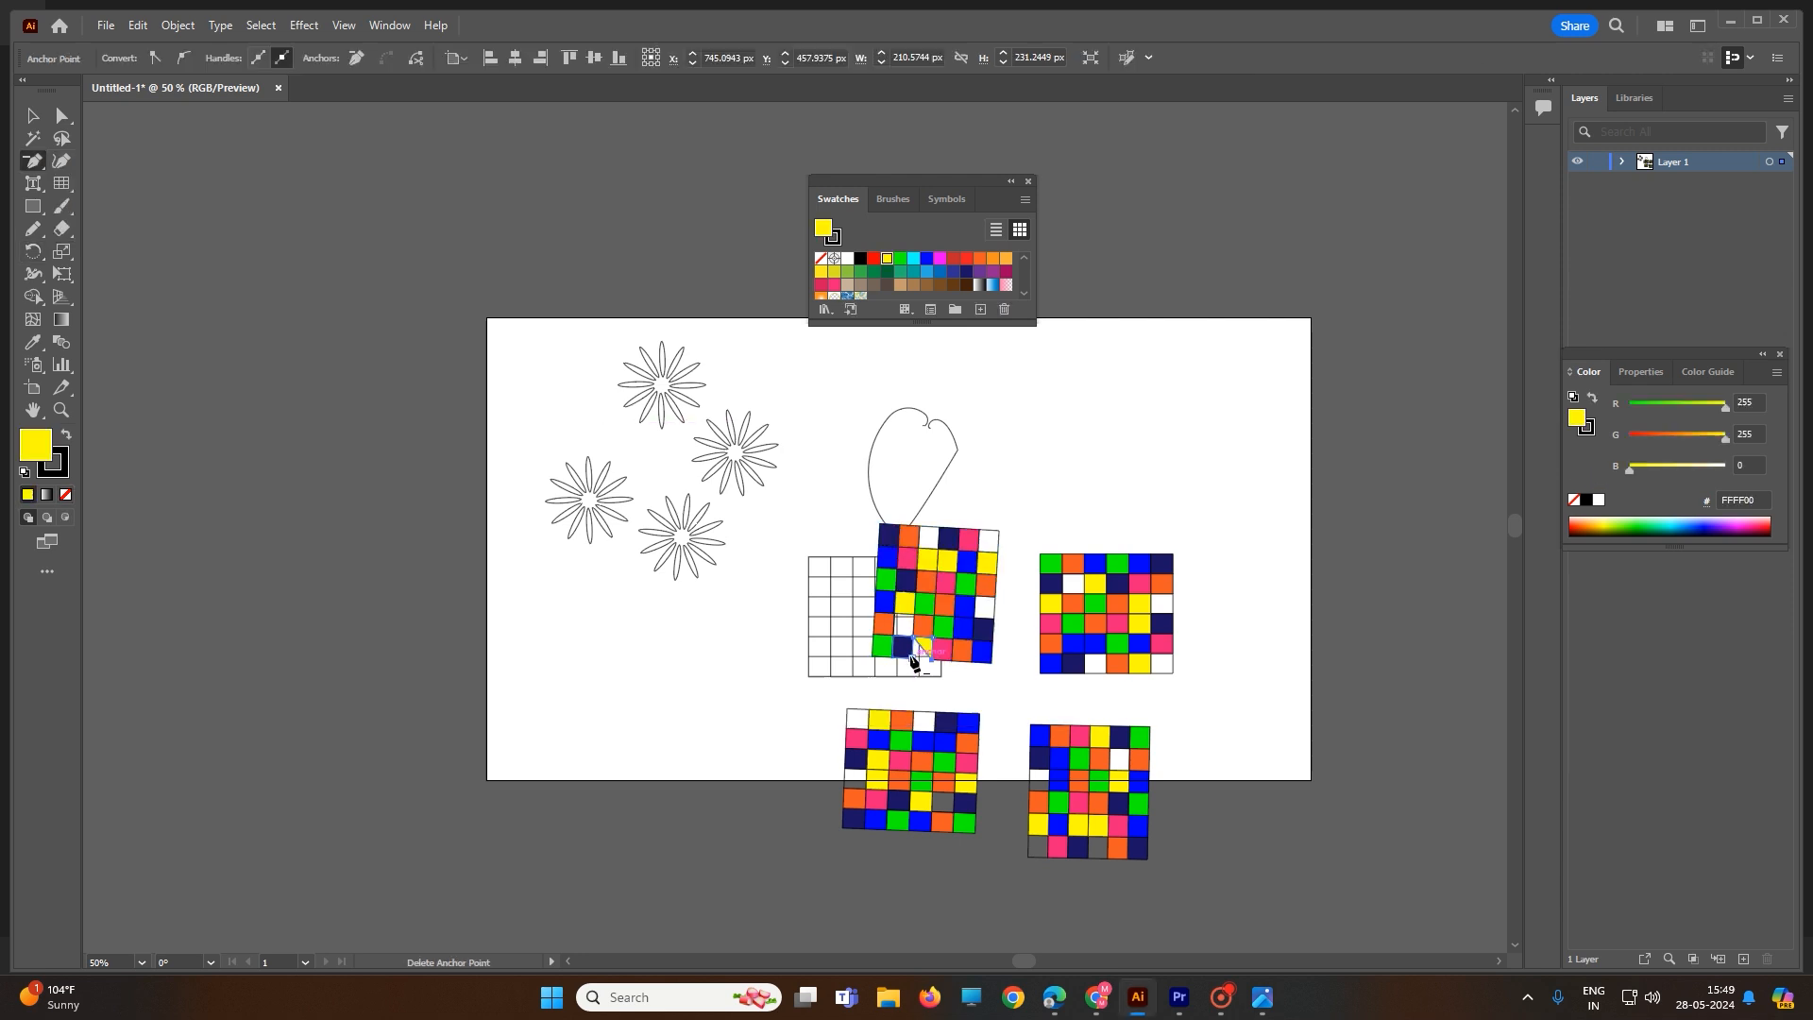
Delete anchor points from orange, yellow, pink and green cells of the rotated grid copy overlapping the blank grid.
click(915, 643)
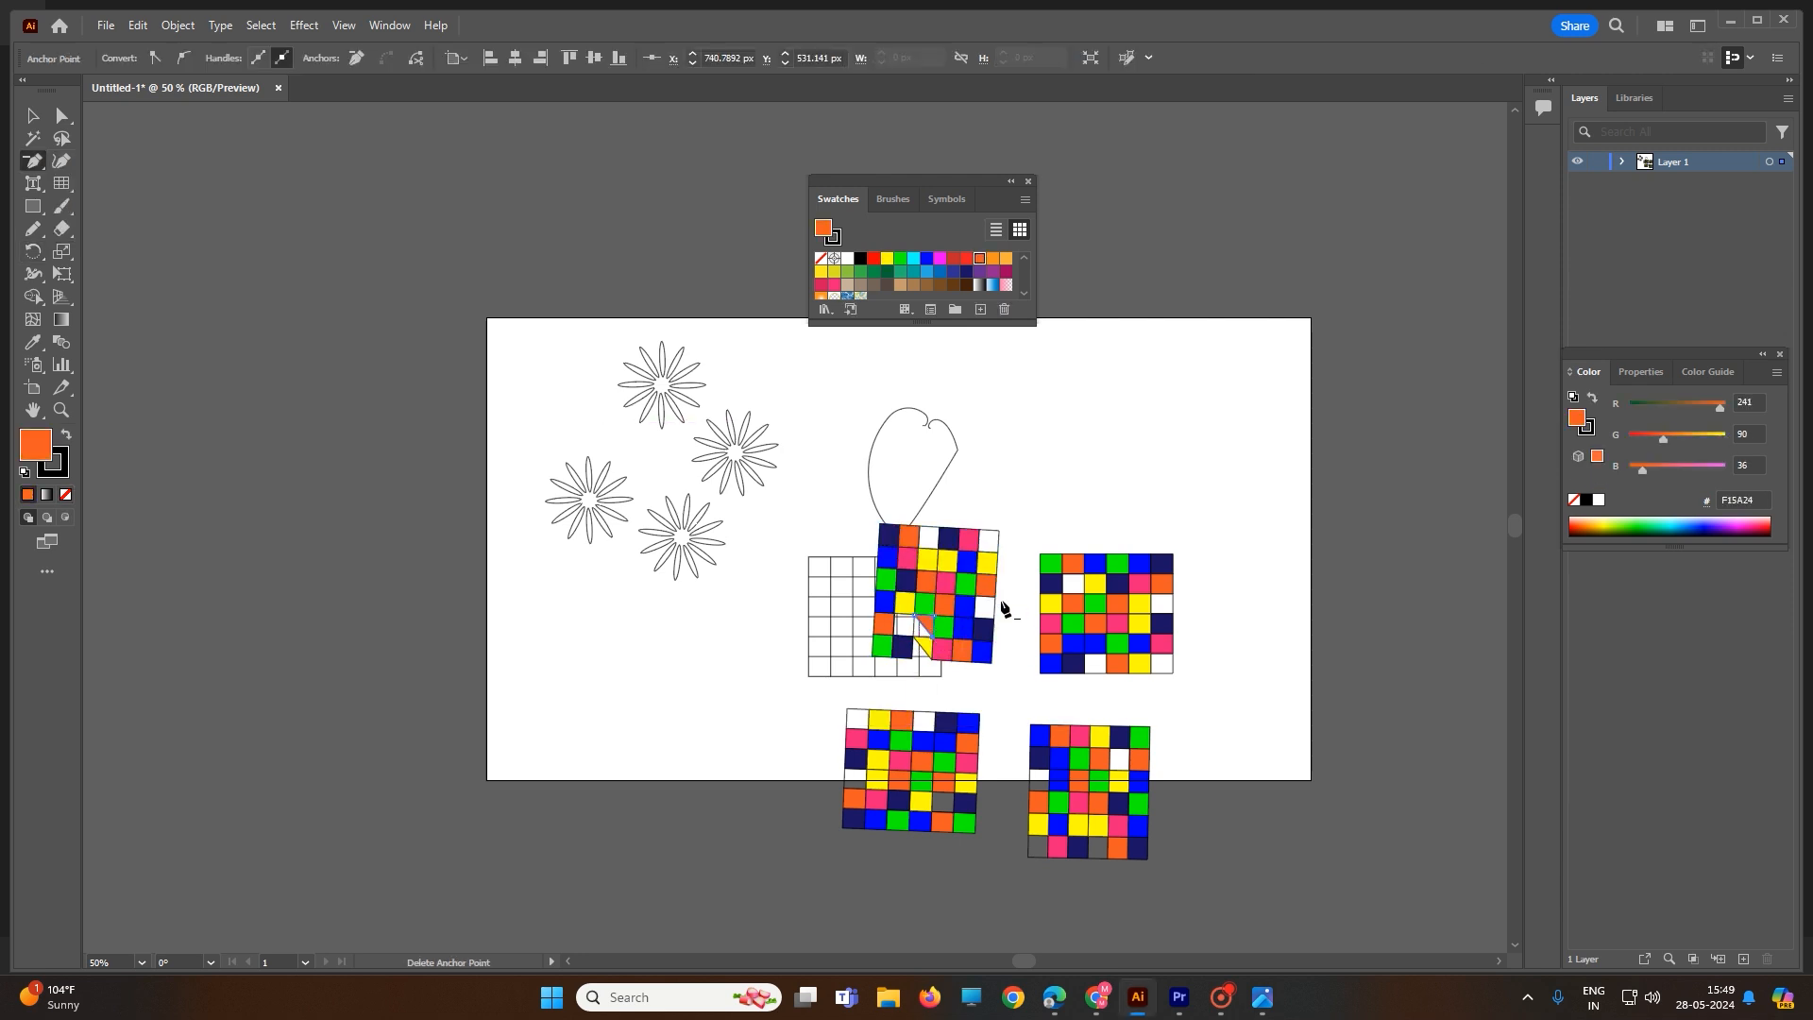
click(997, 564)
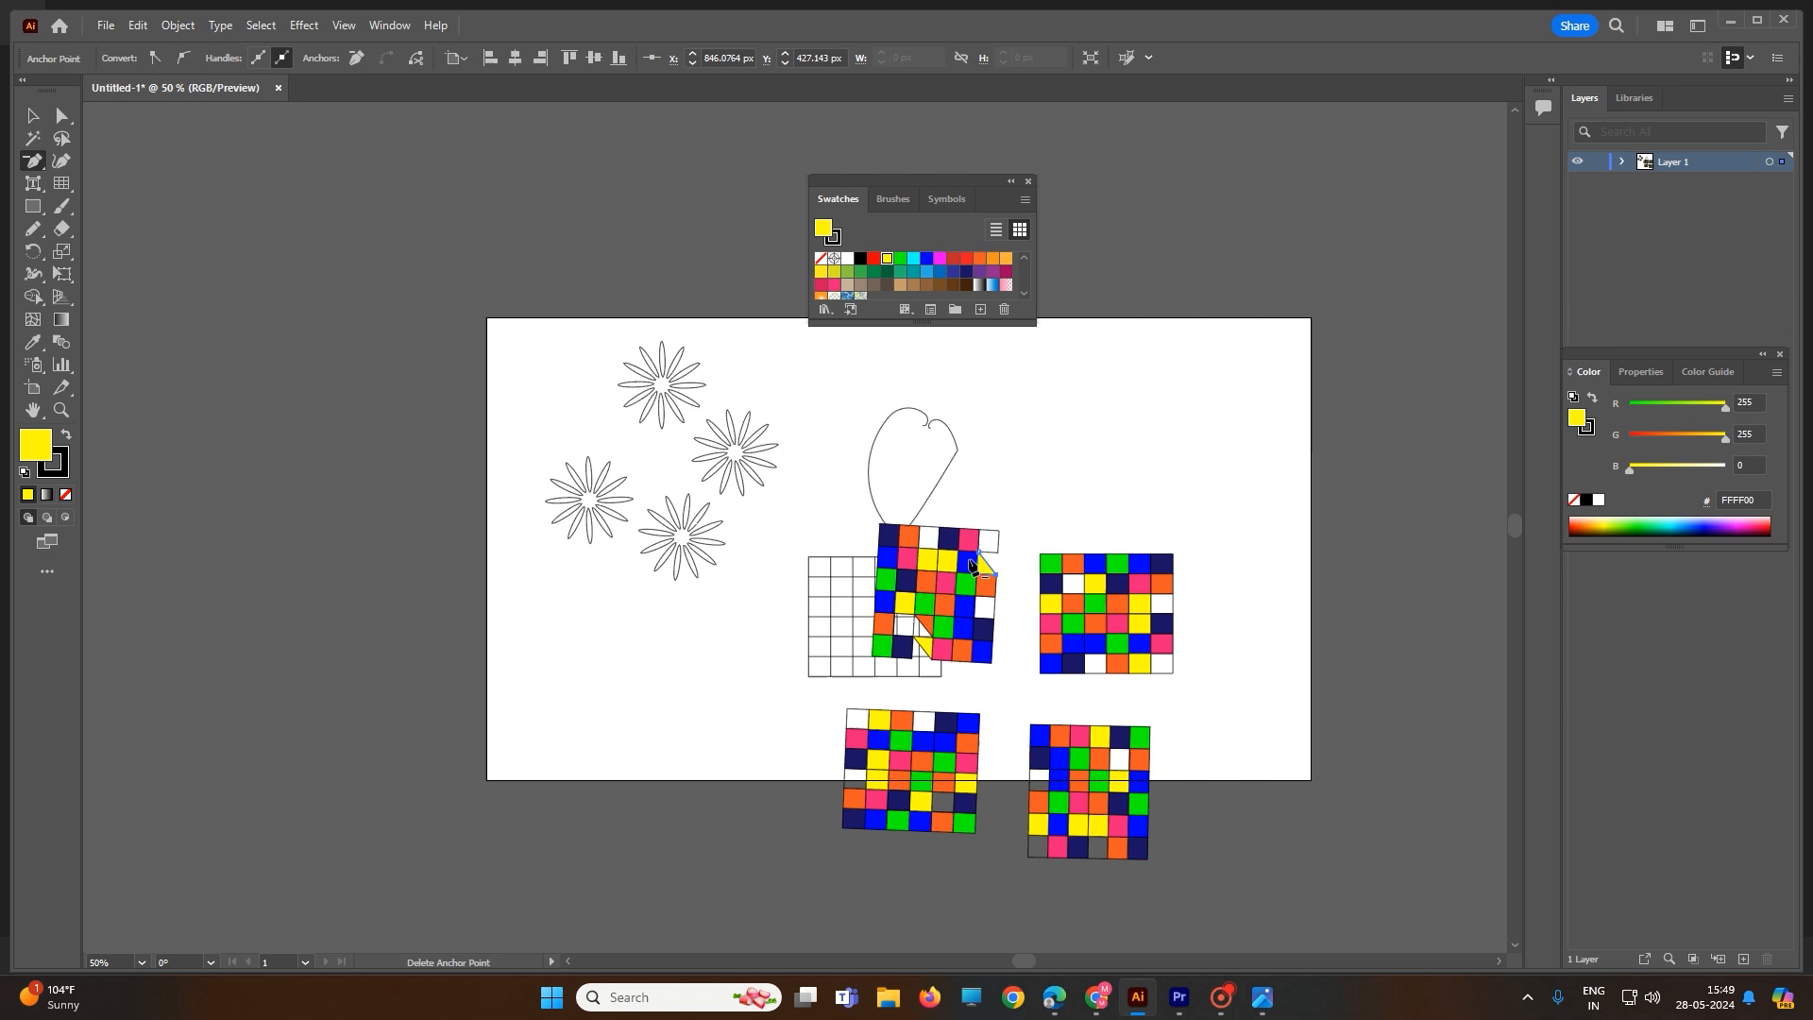
click(922, 569)
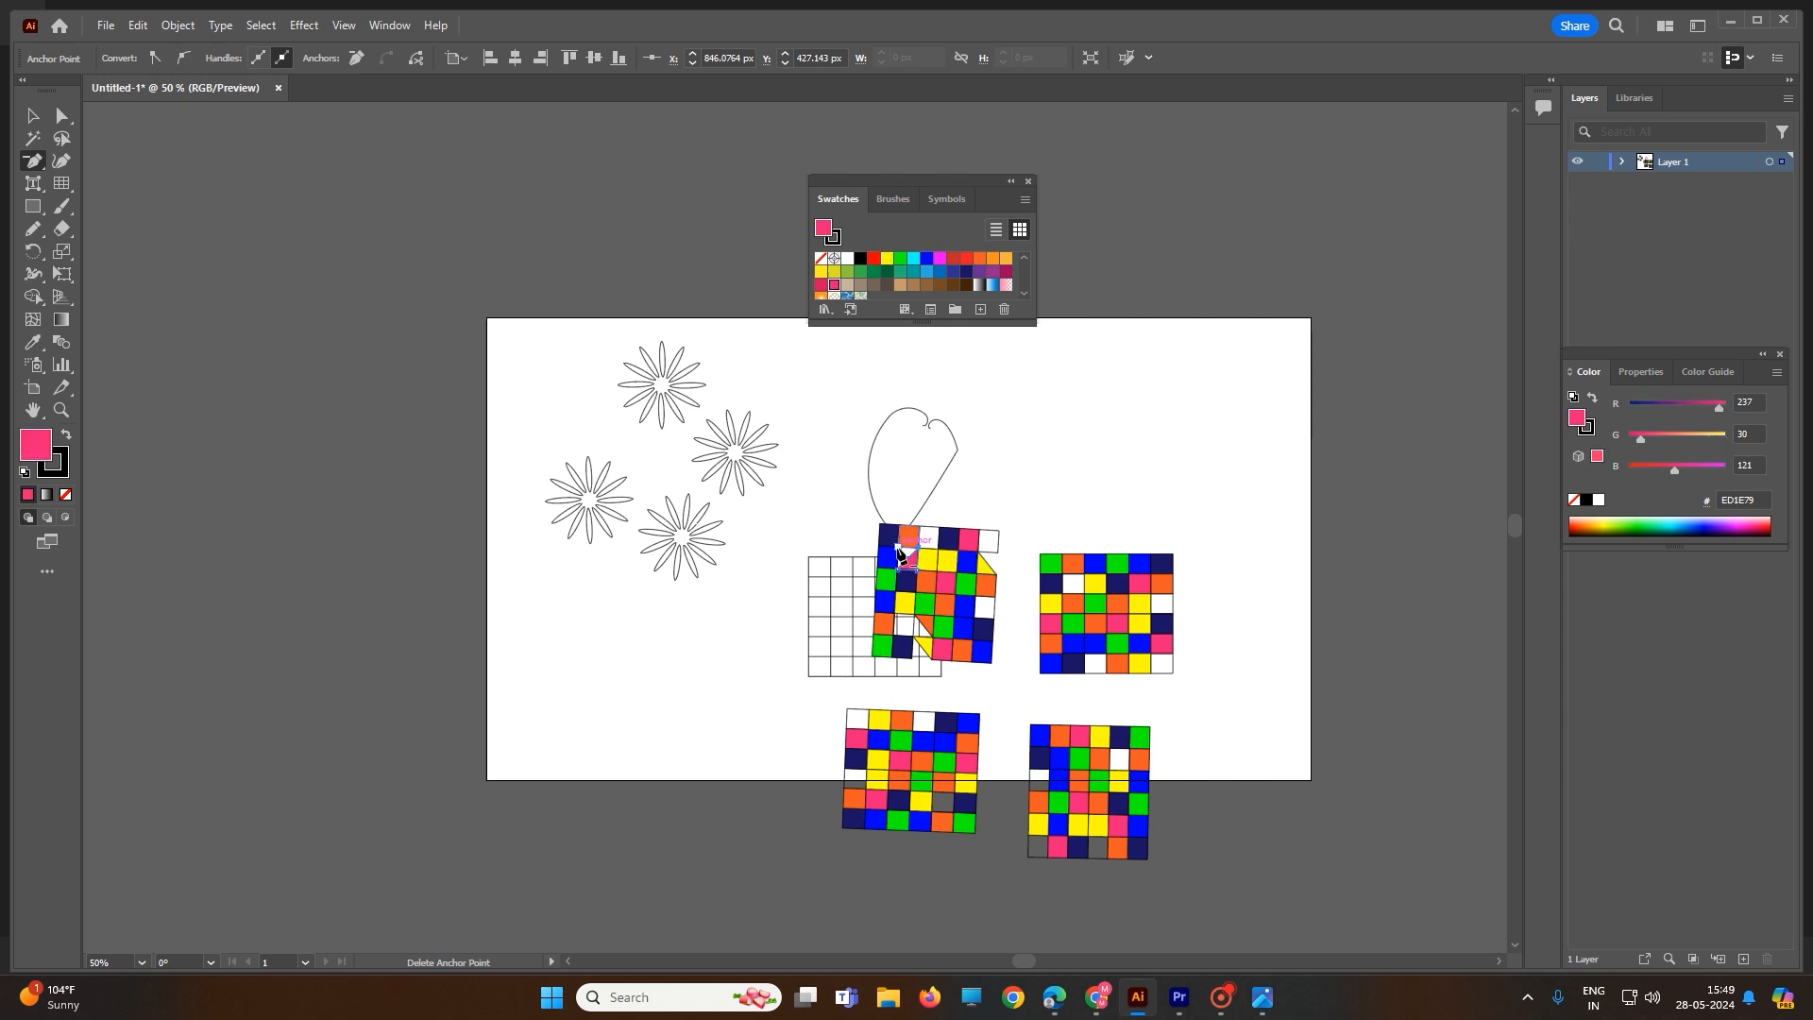
click(941, 603)
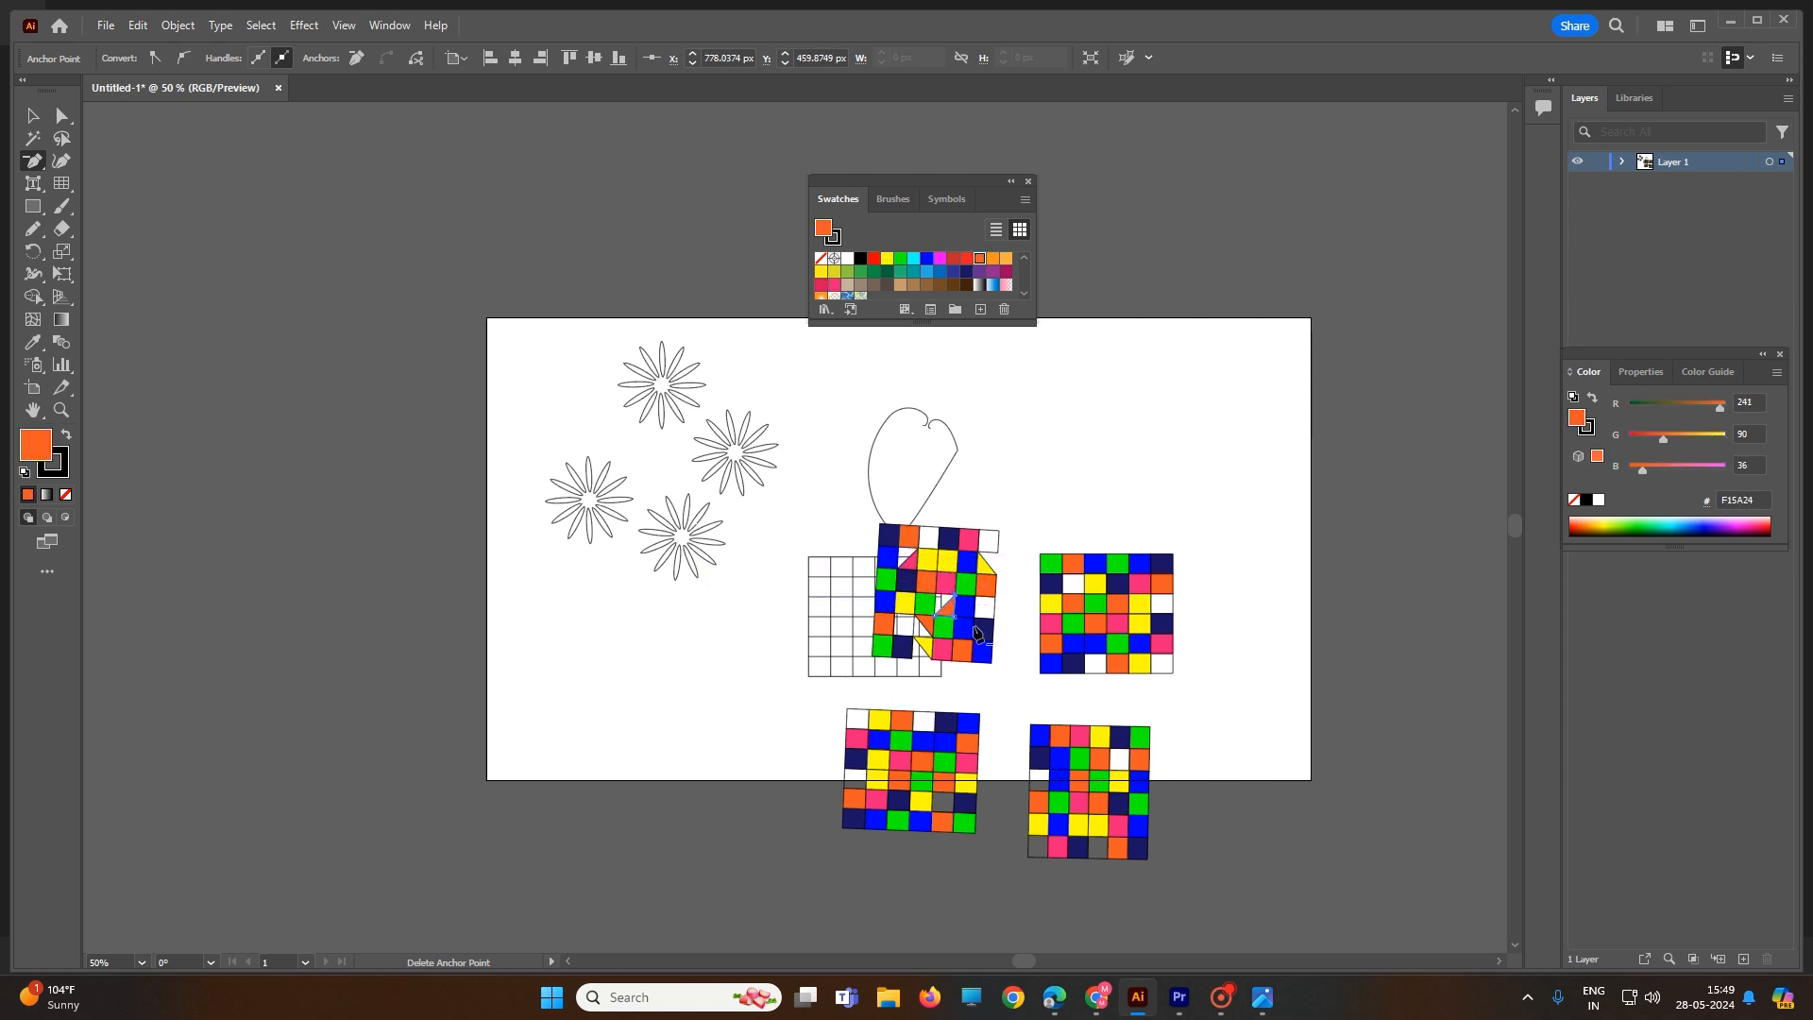
click(1084, 606)
click(1067, 524)
click(1119, 600)
click(1070, 525)
click(978, 573)
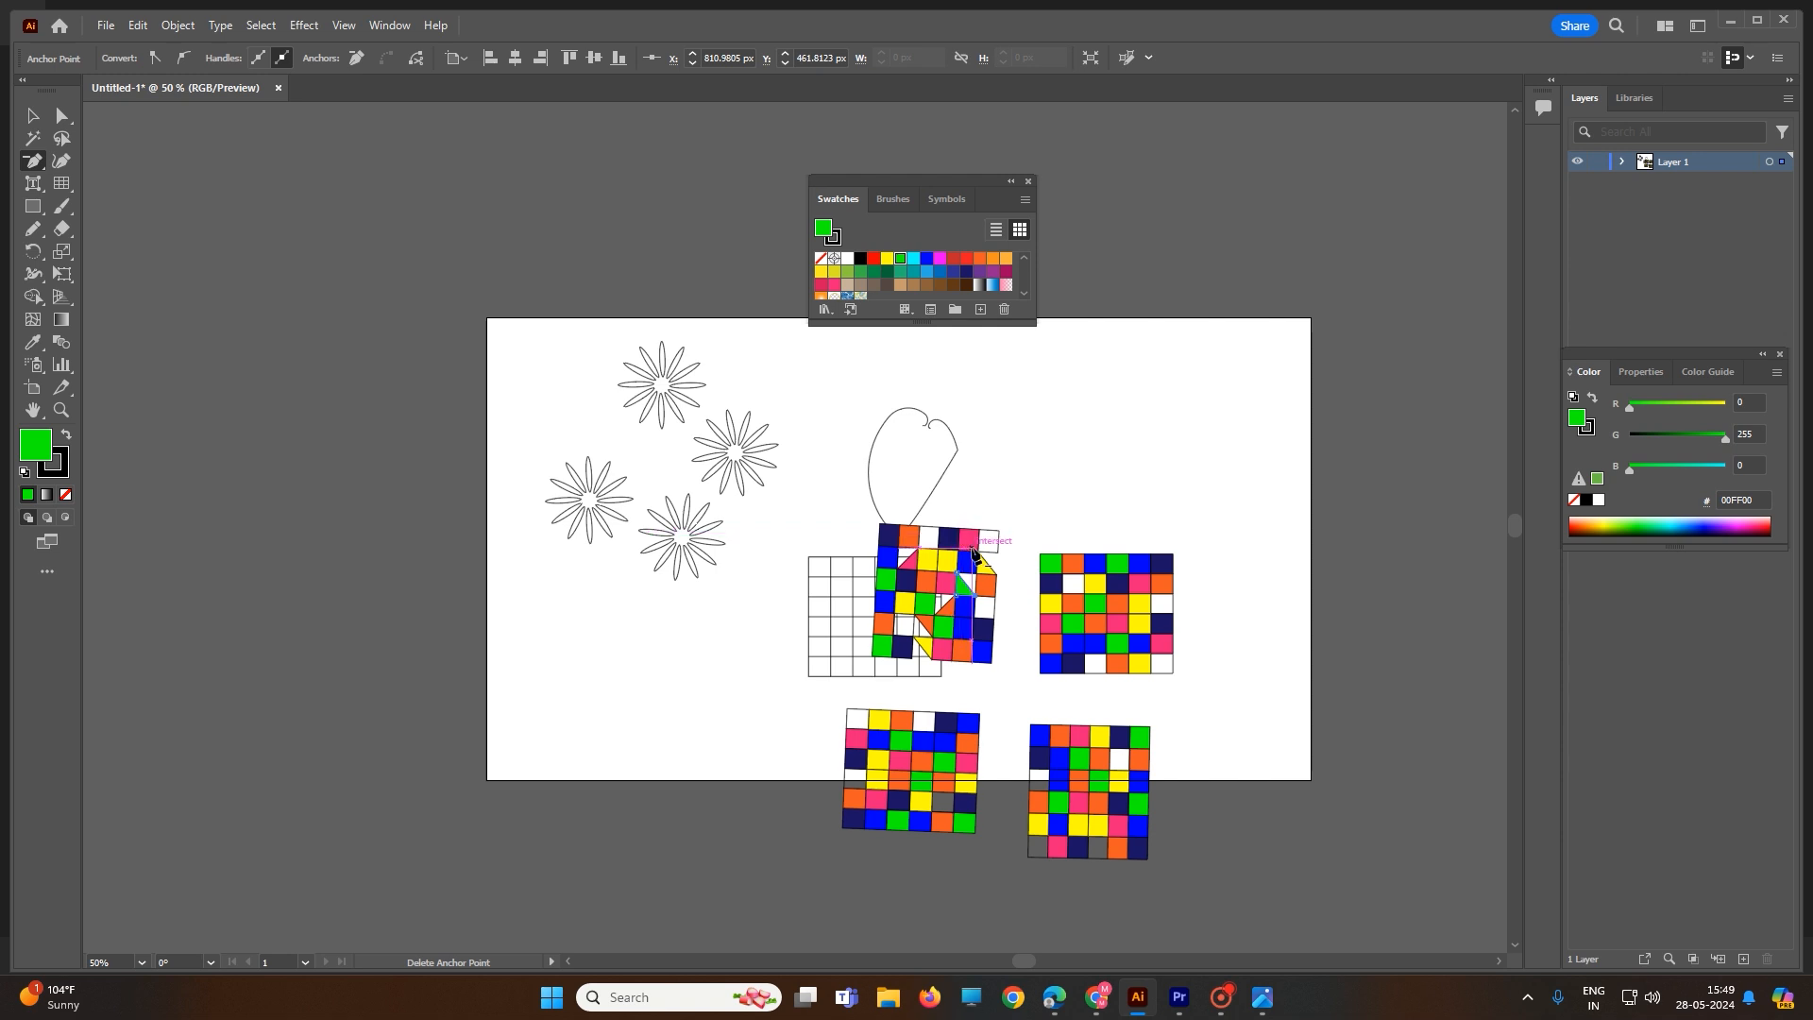
click(987, 561)
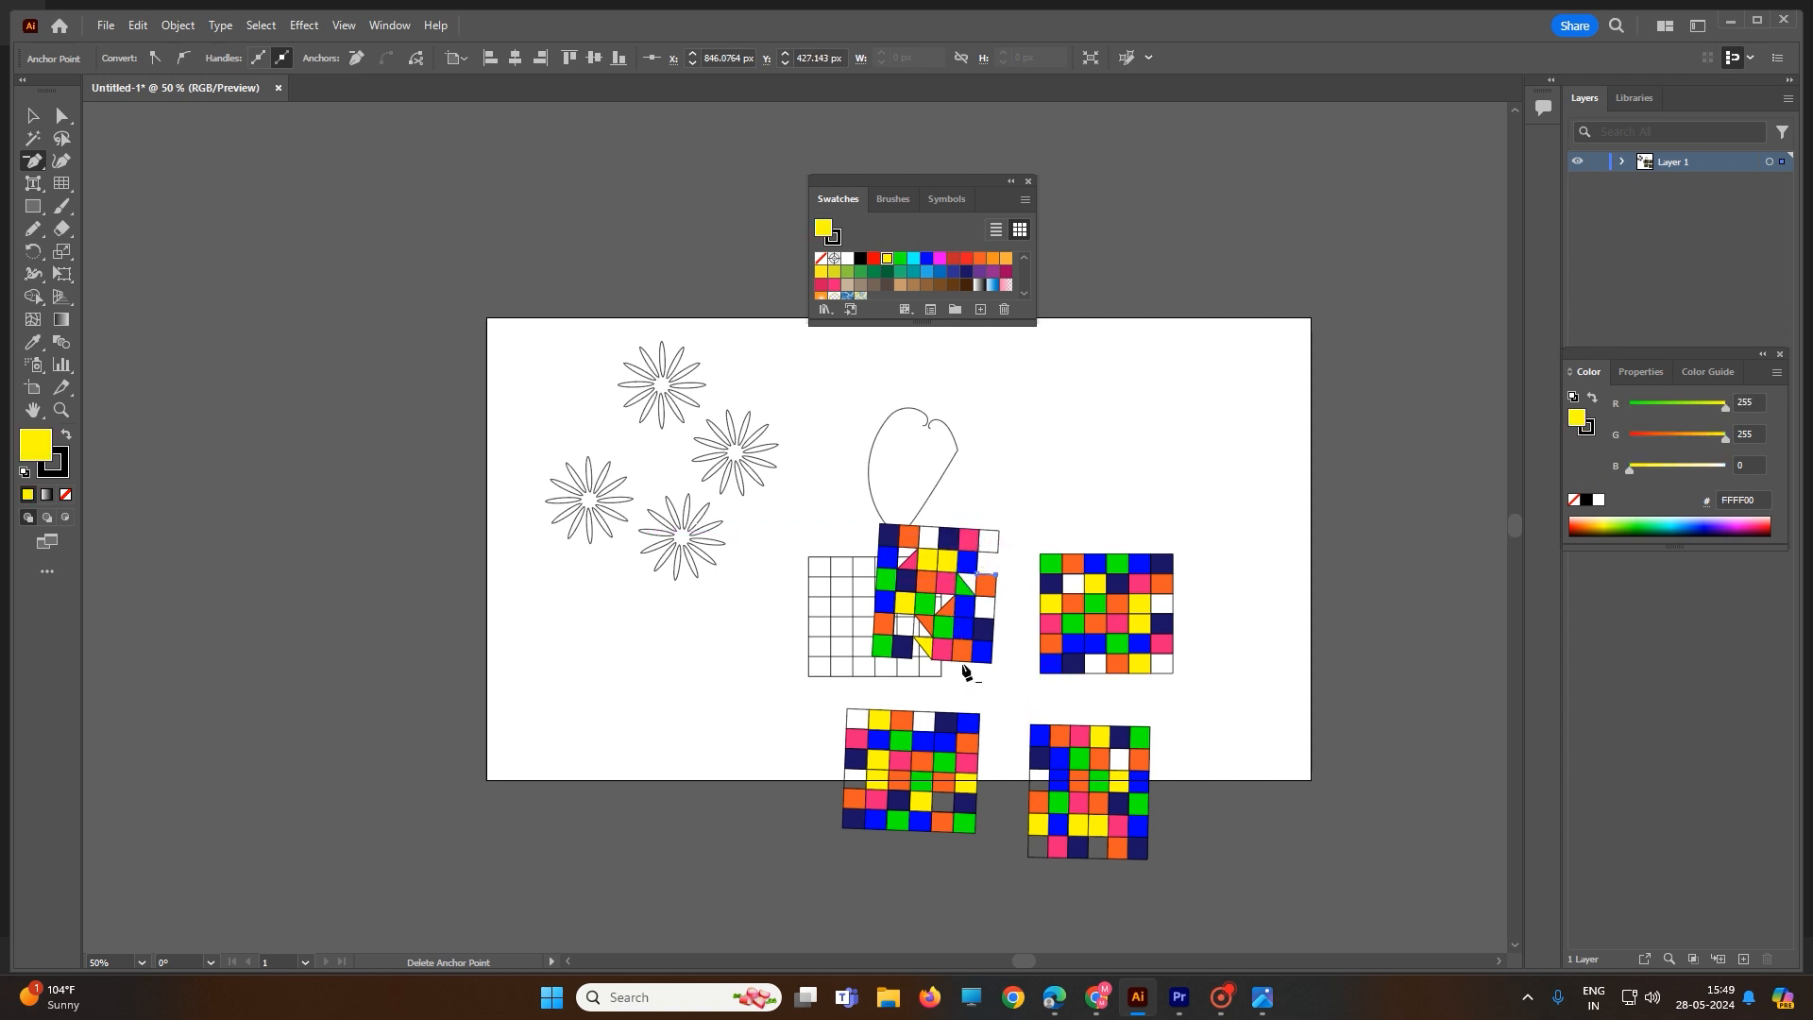
key(v)
Draw a polar grid about 258 by 271 px in the artboard's upper-right area and ungroup it.
click(68, 184)
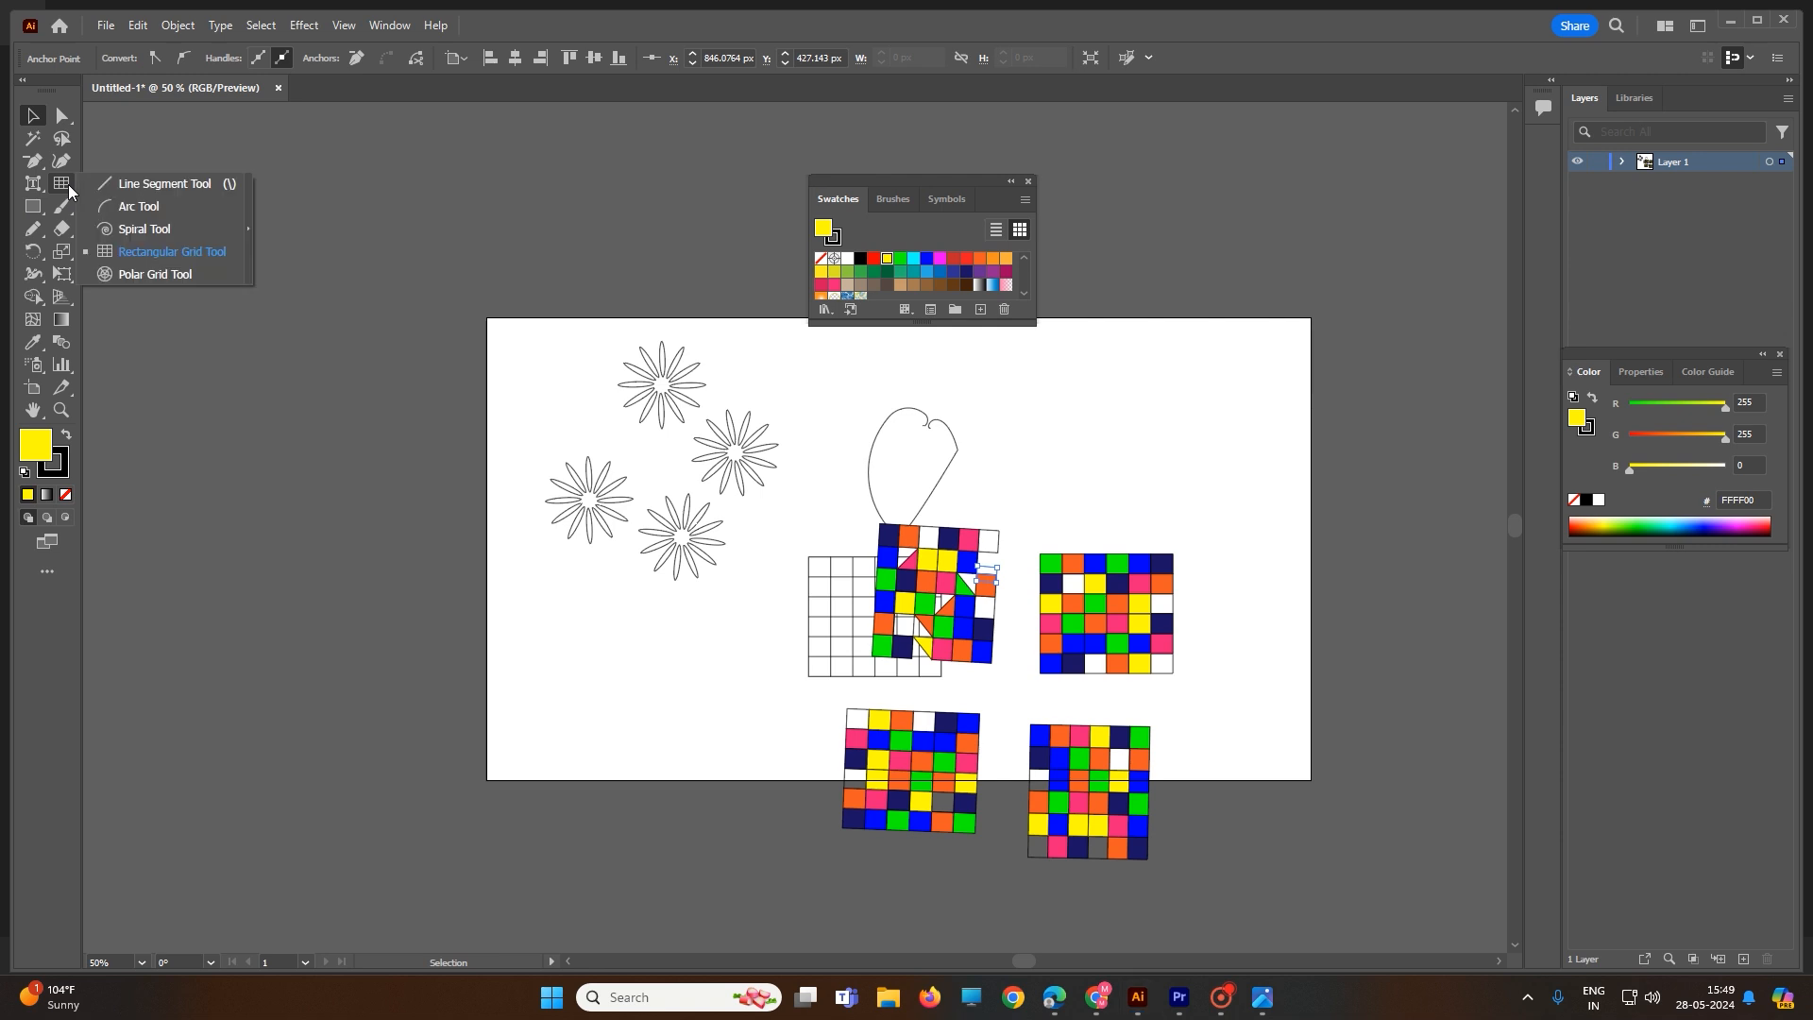
click(151, 276)
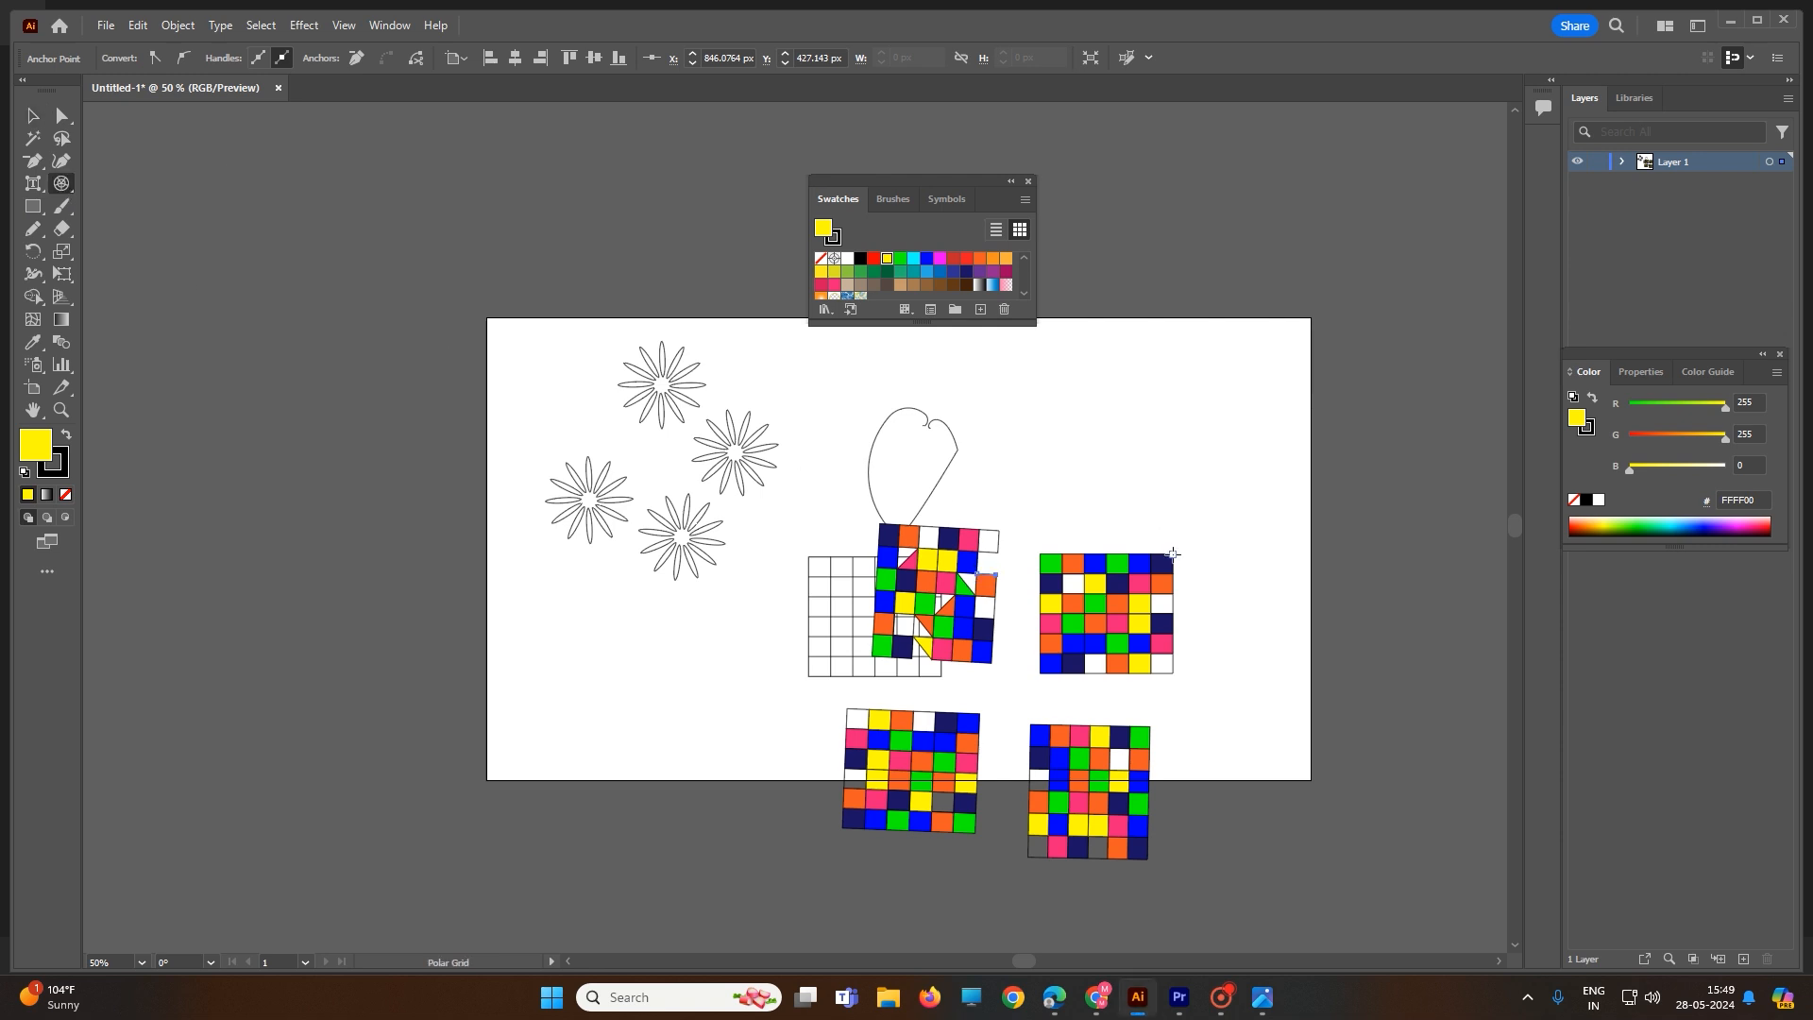
click(68, 187)
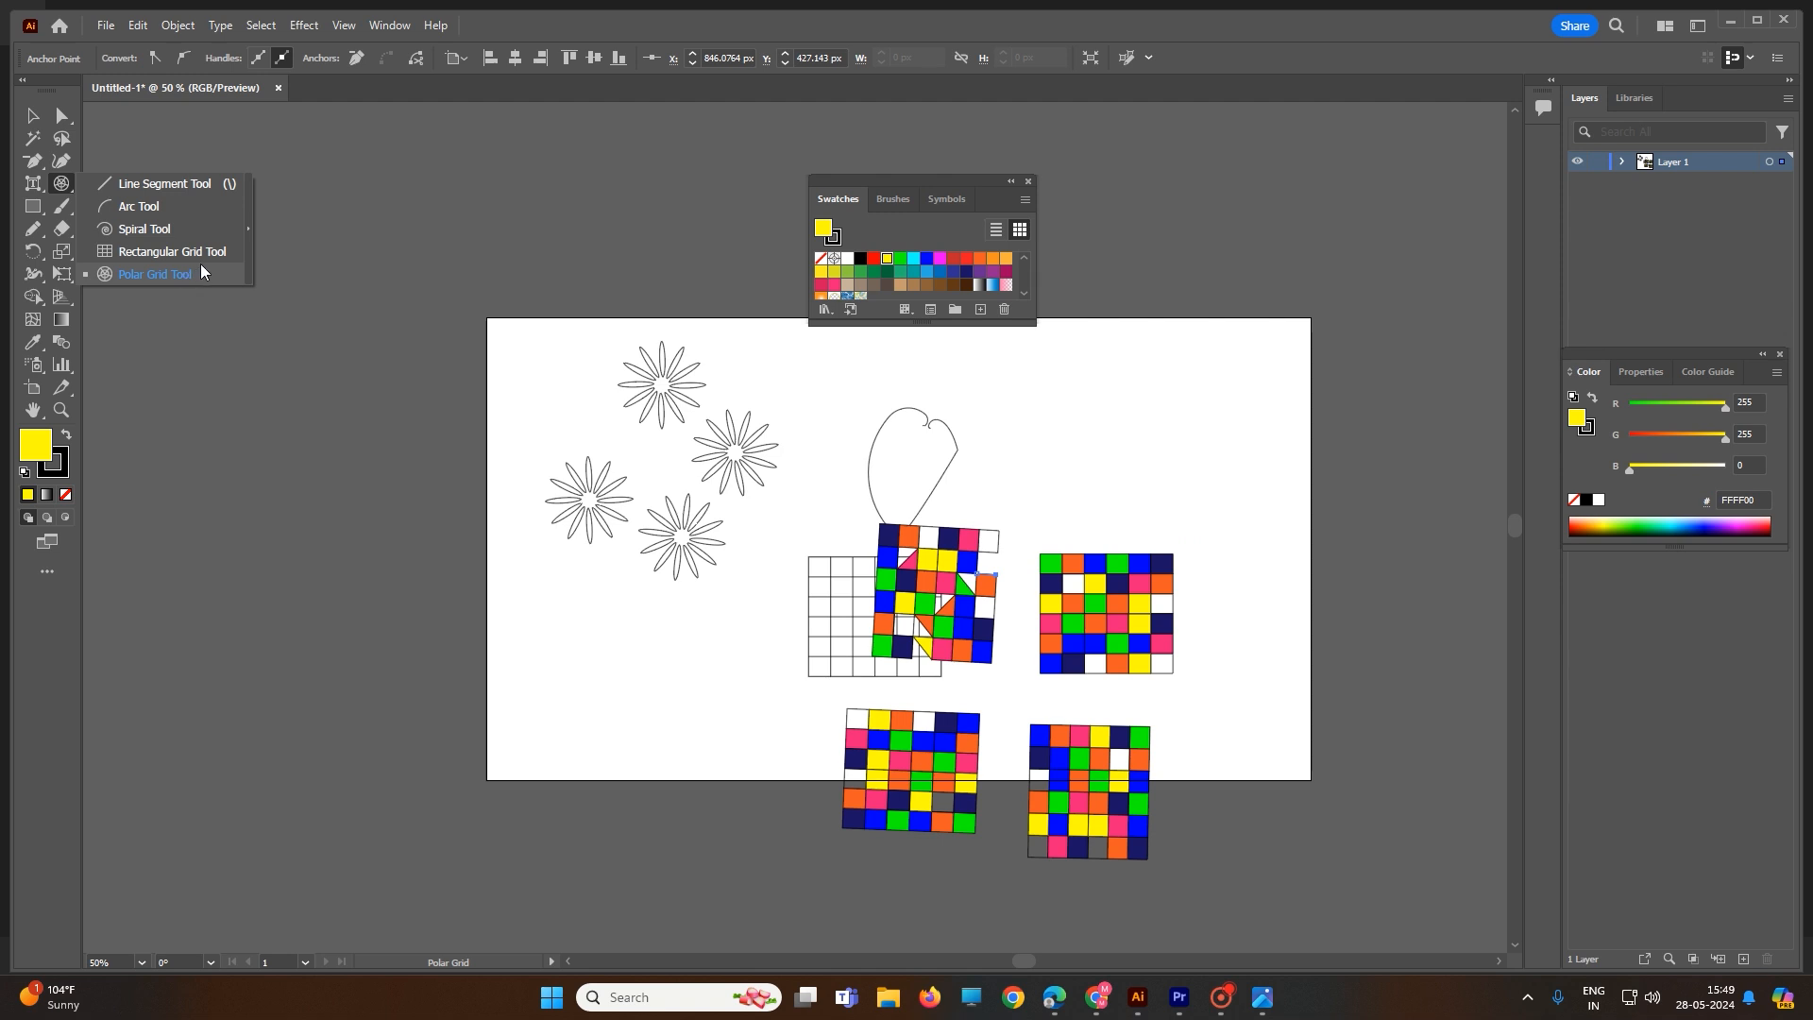
drag(1095, 357, 1251, 521)
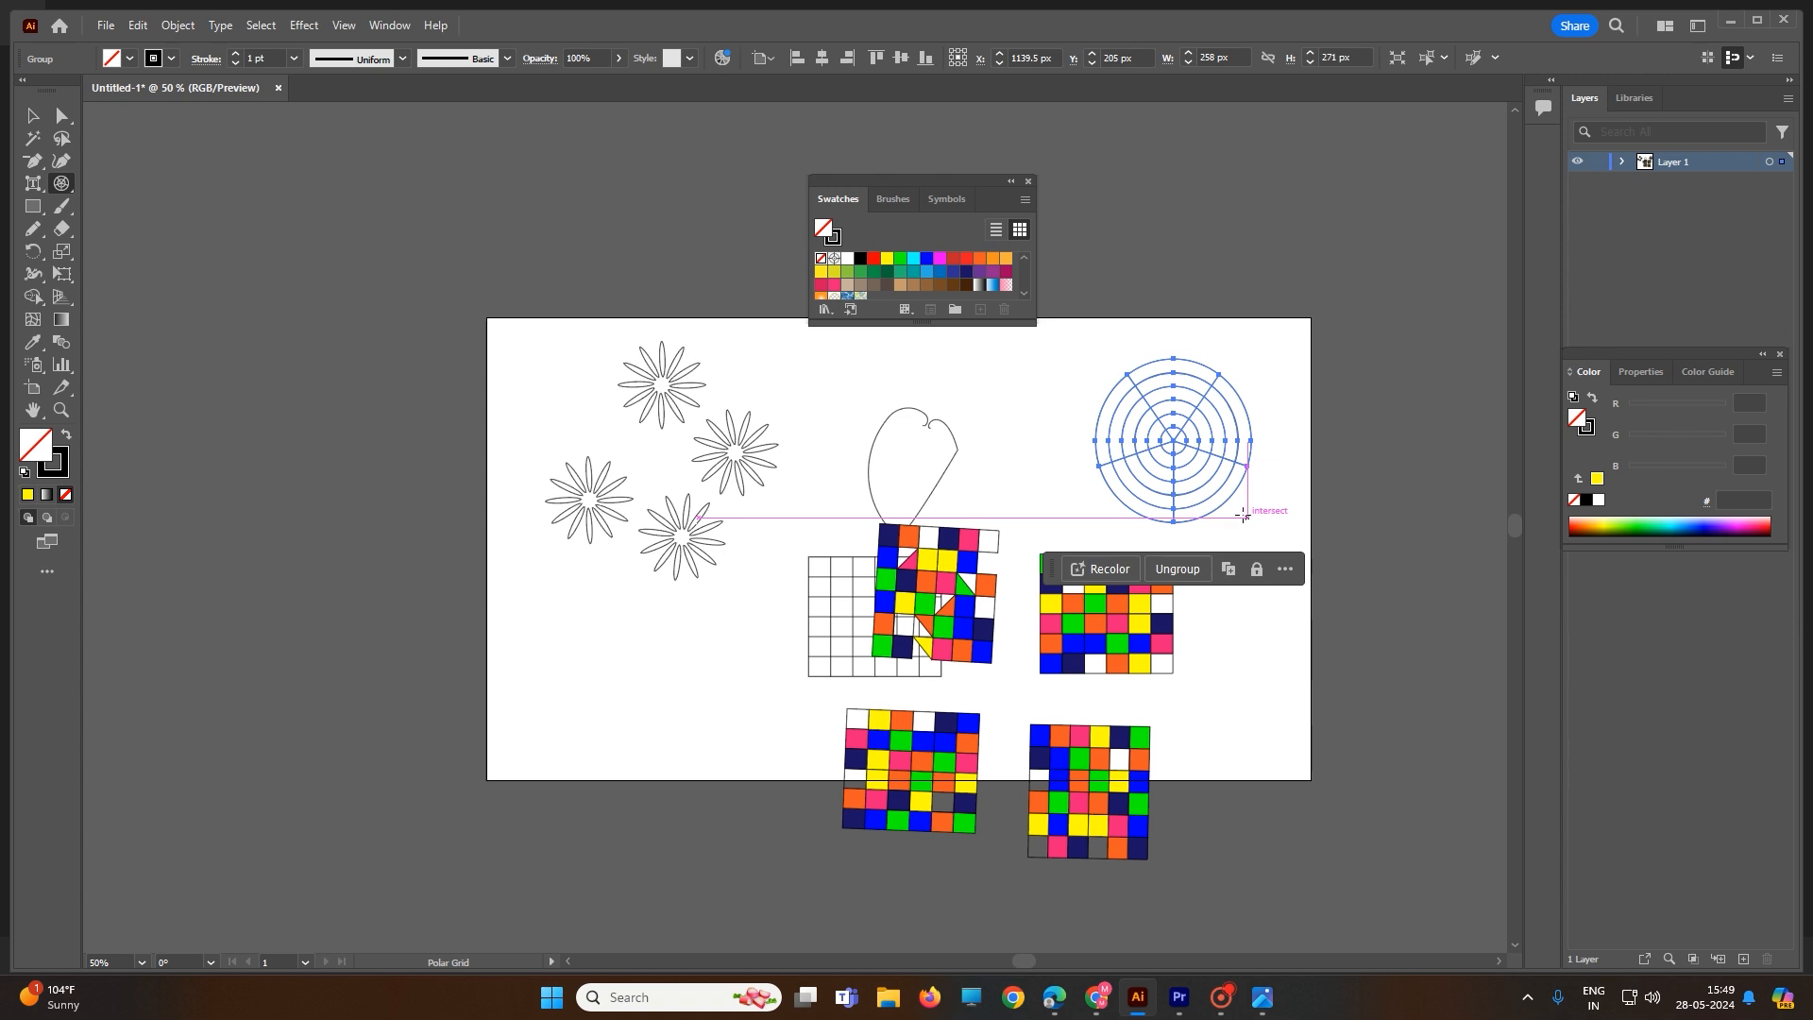
click(1184, 574)
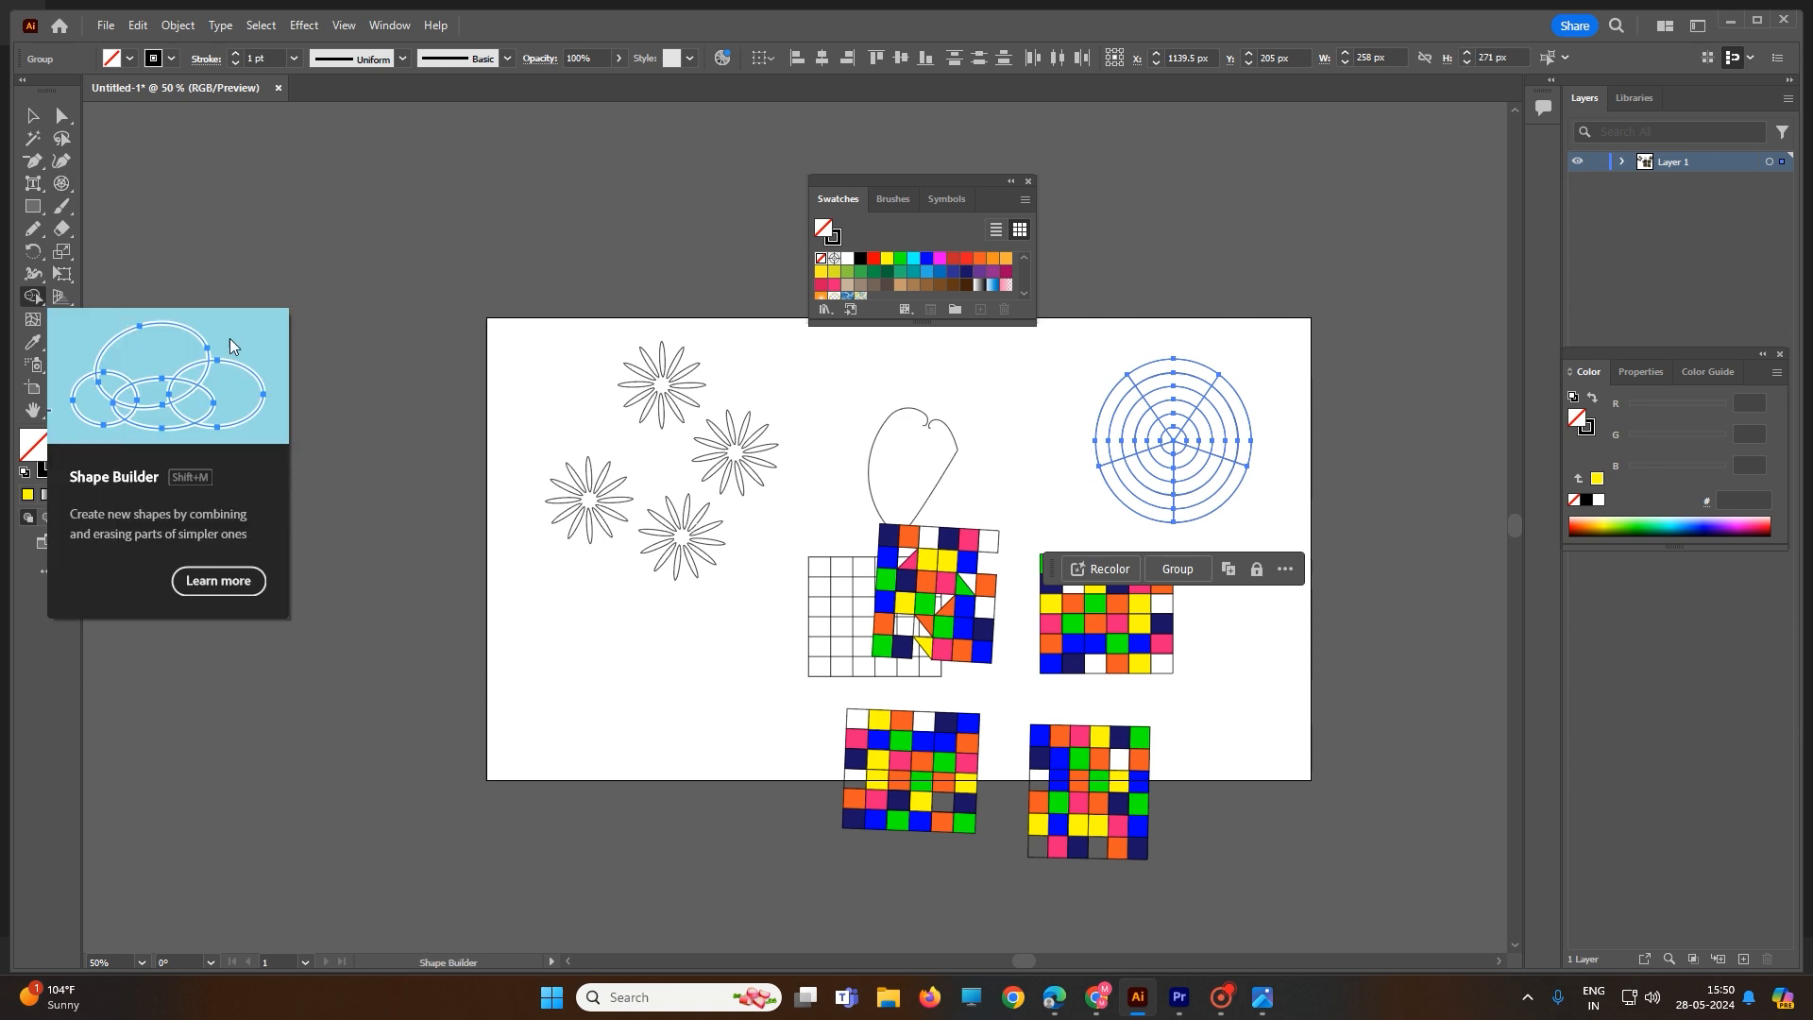
With Shape Builder, fill the polar grid's outer ring and two inner segments with blue (0000FF).
click(35, 301)
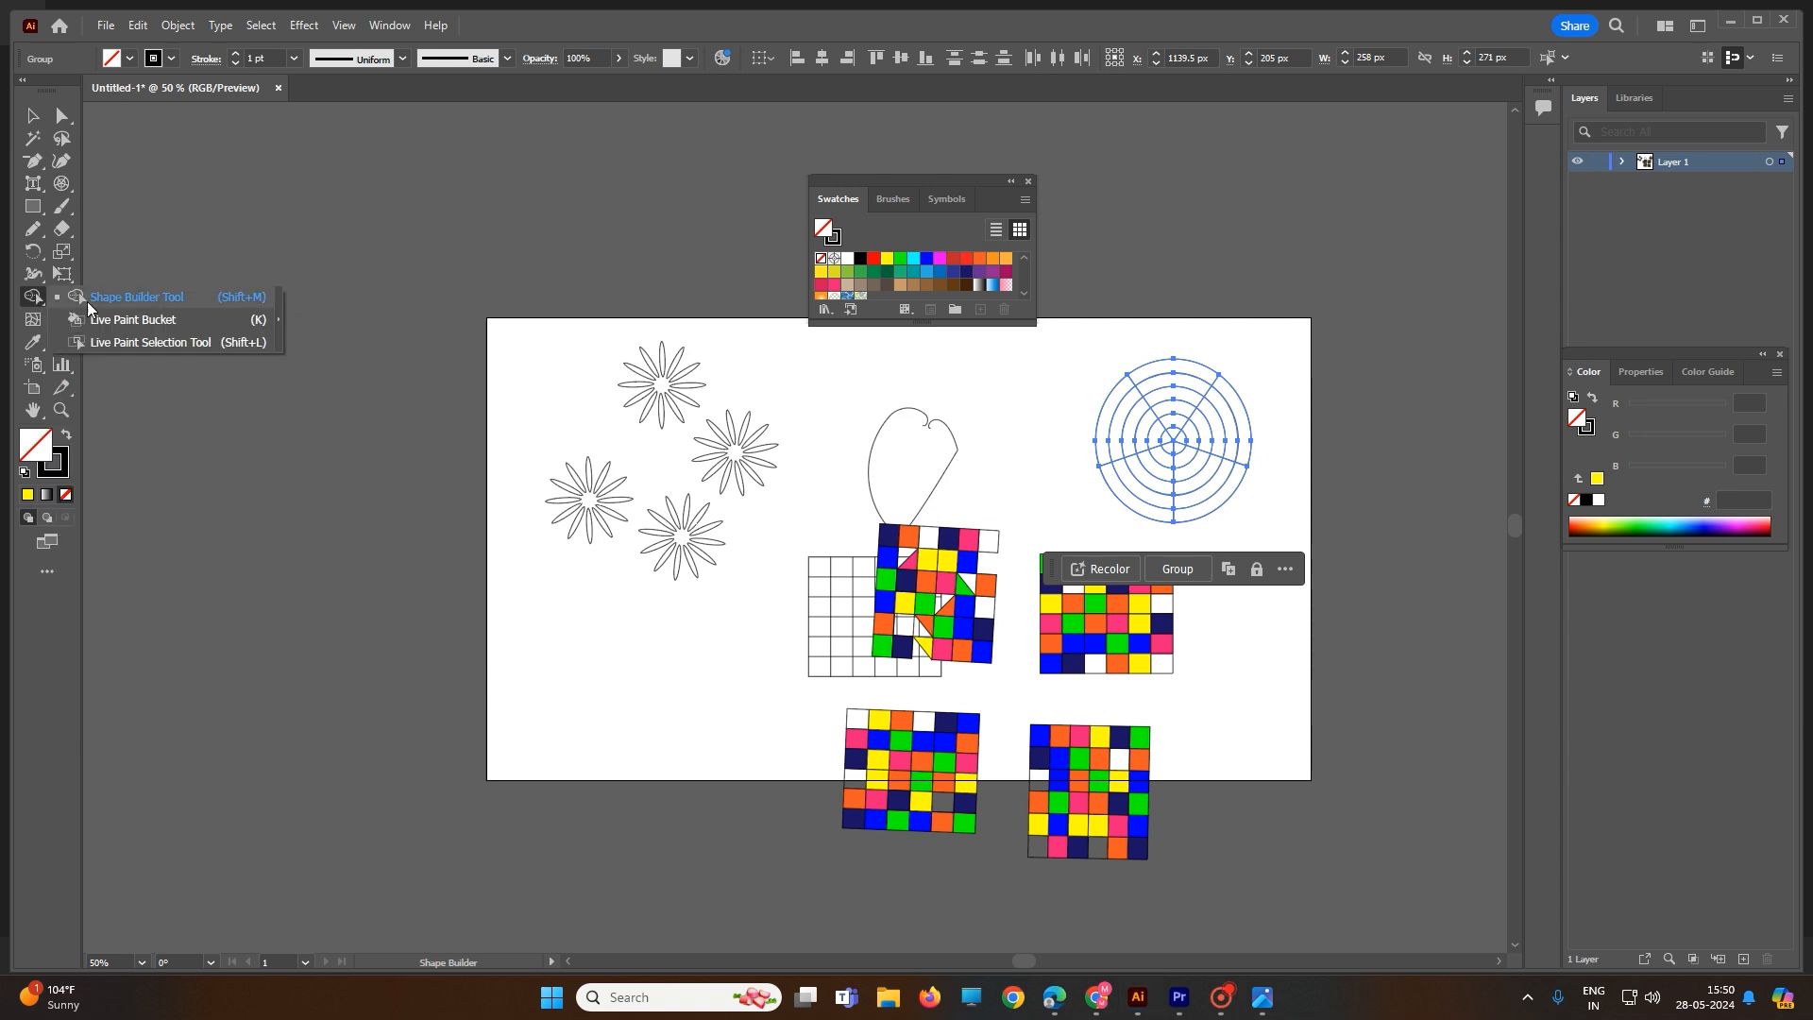
click(140, 298)
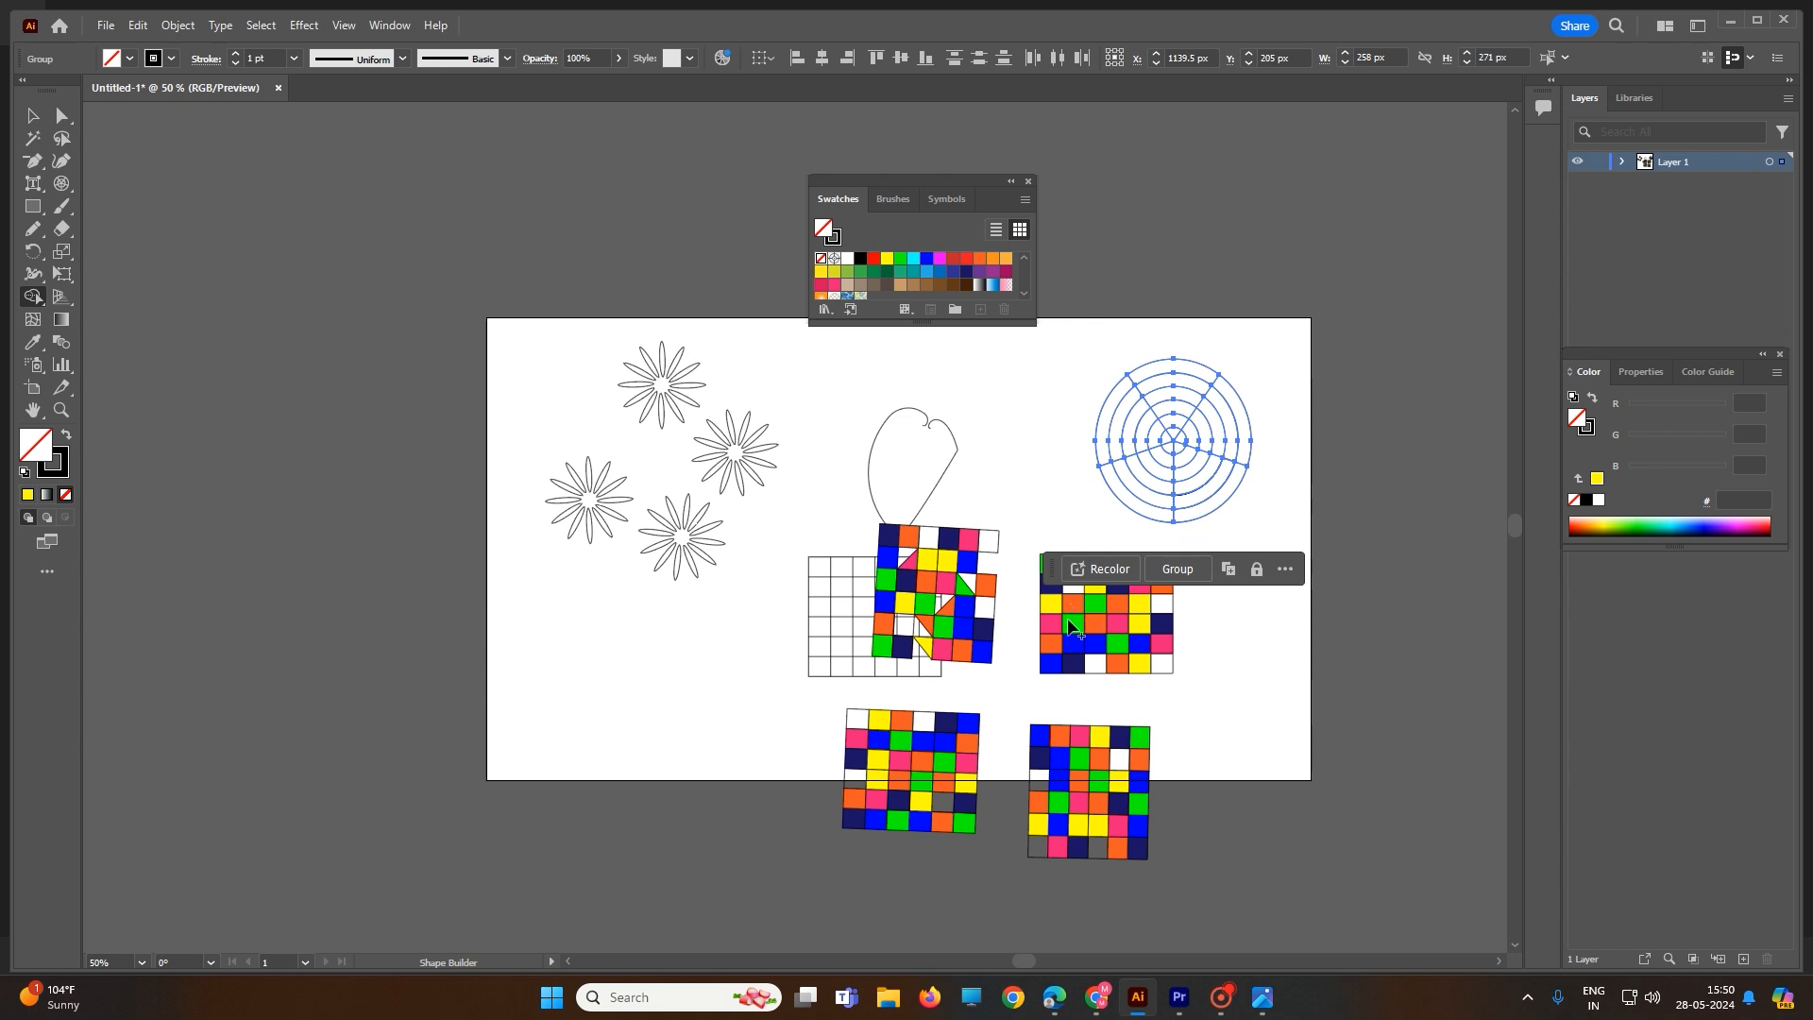
click(938, 274)
click(927, 258)
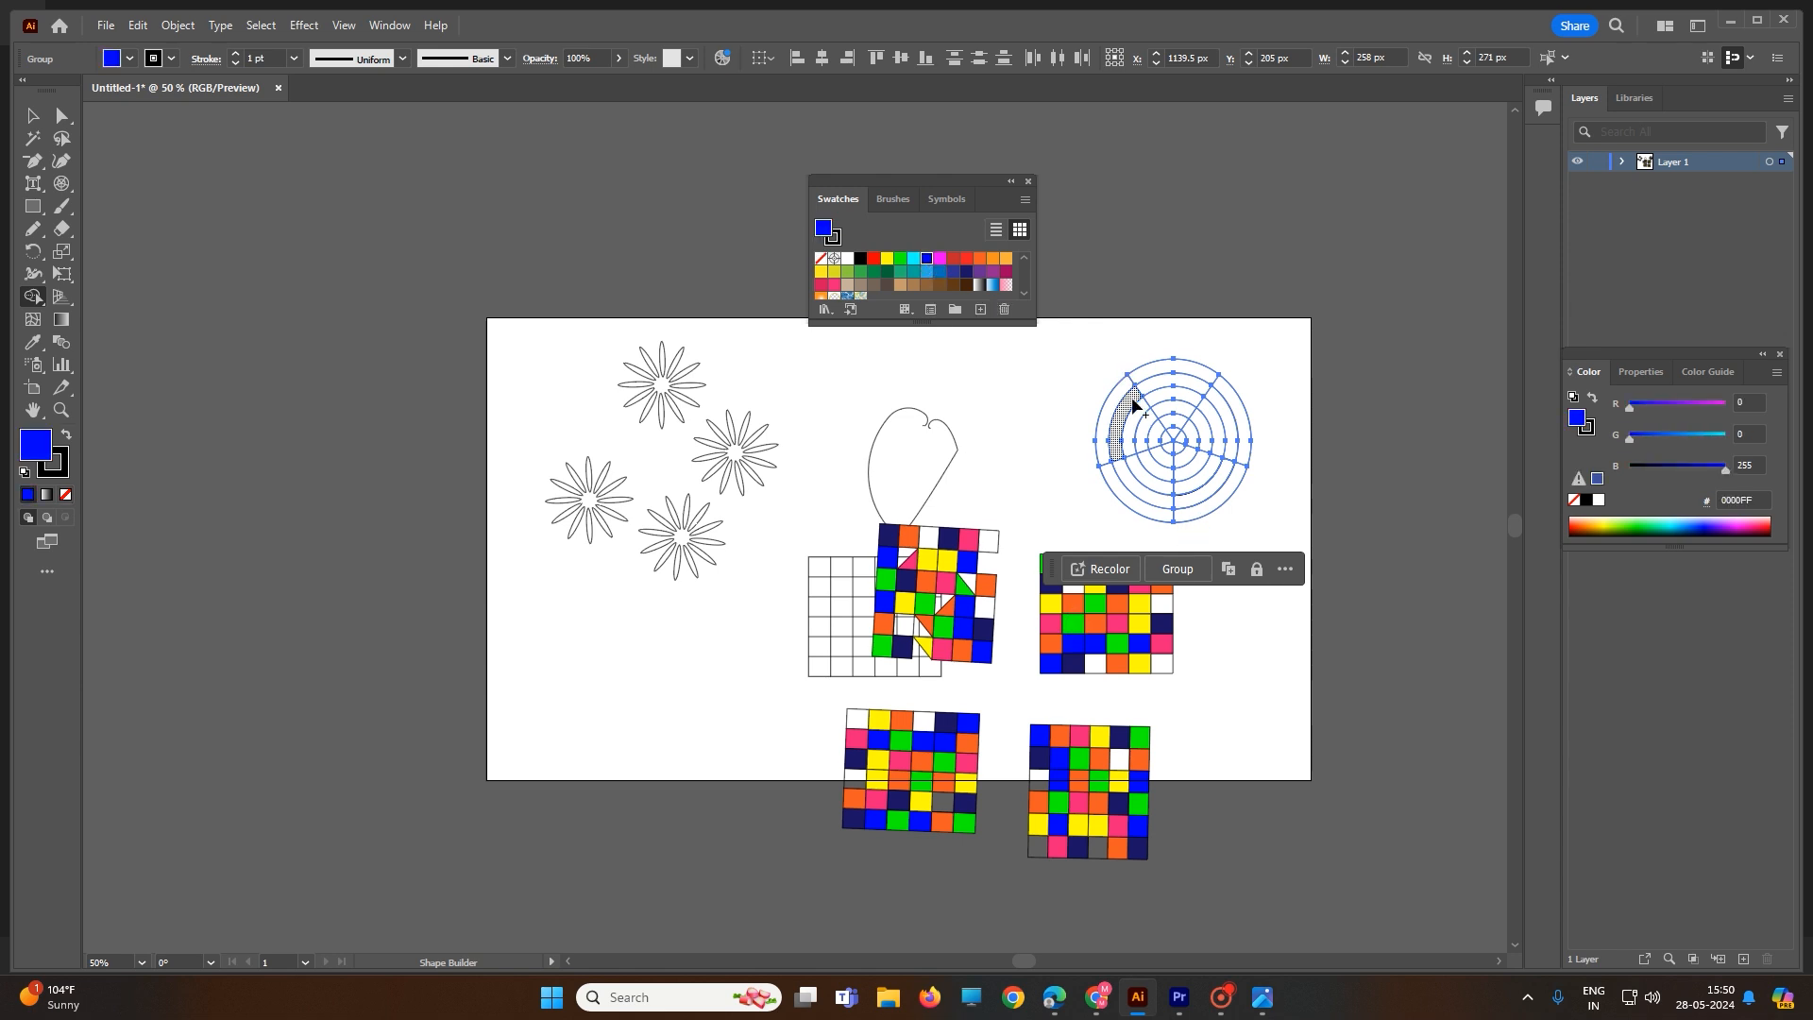
click(1133, 427)
click(1200, 447)
click(1201, 513)
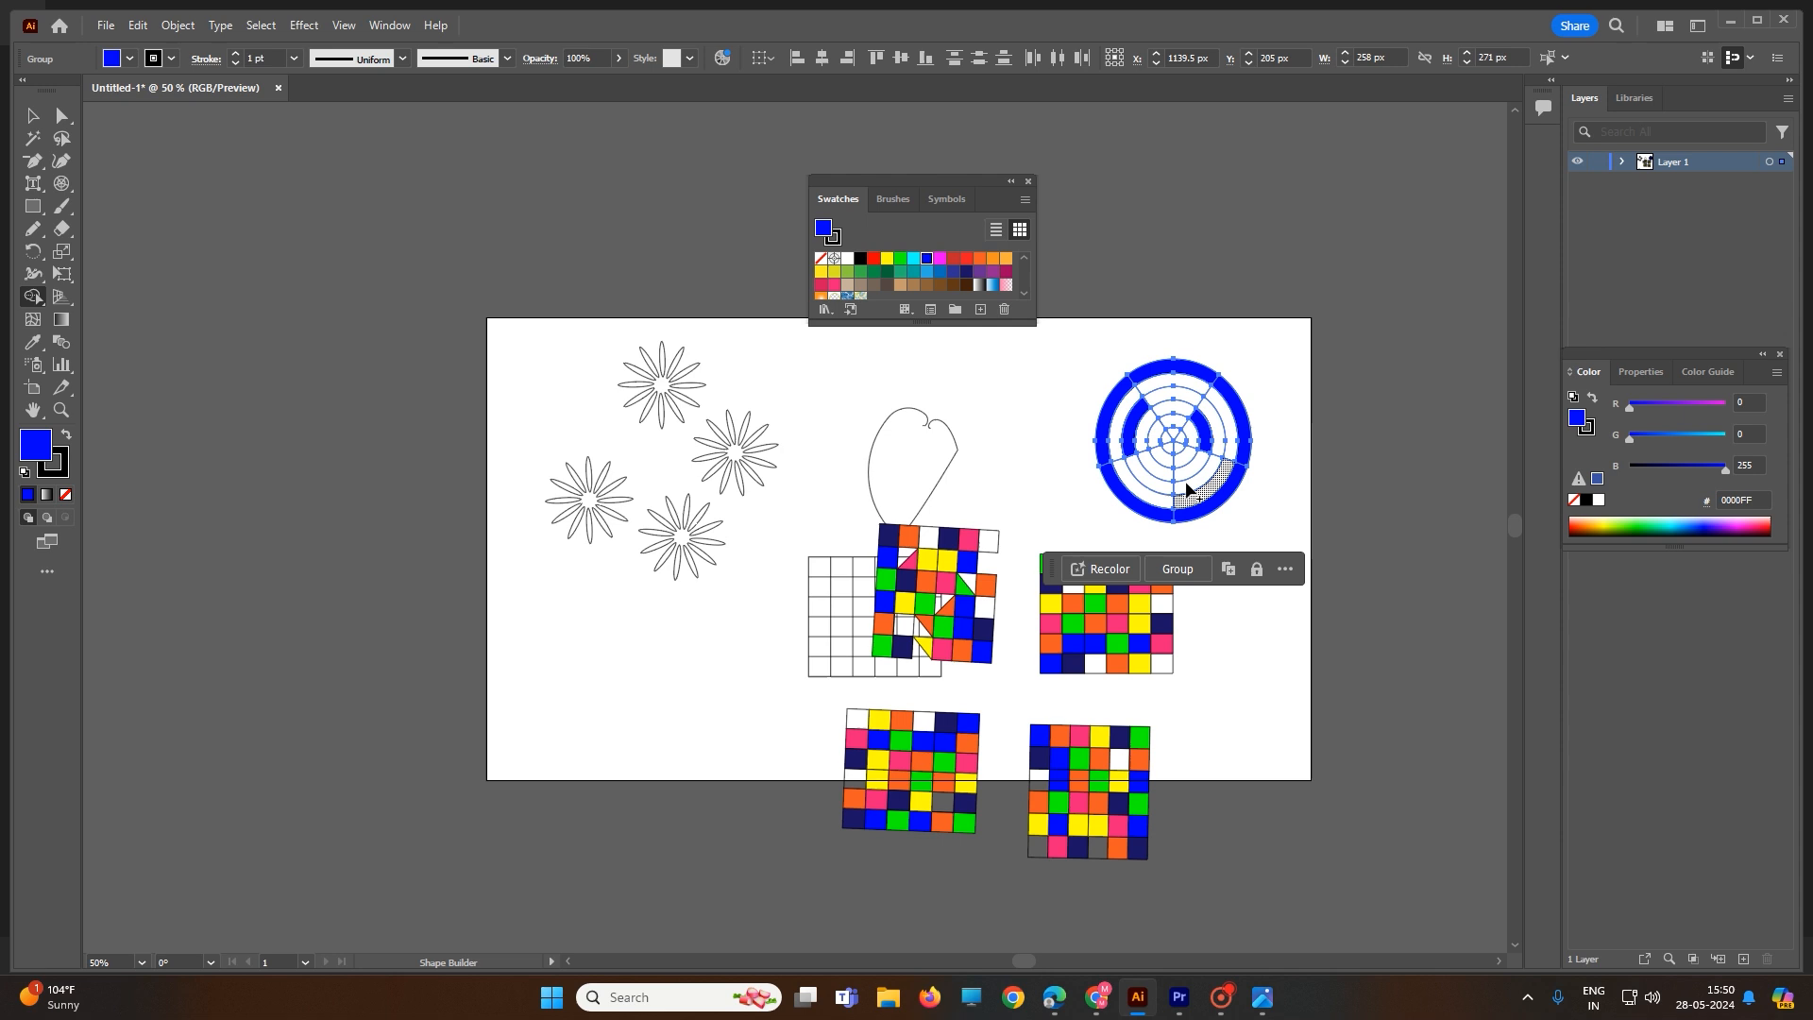
Fill three inner segments of the polar grid, at its upper, right and lower-left parts, with cyan (00FFFF).
click(913, 258)
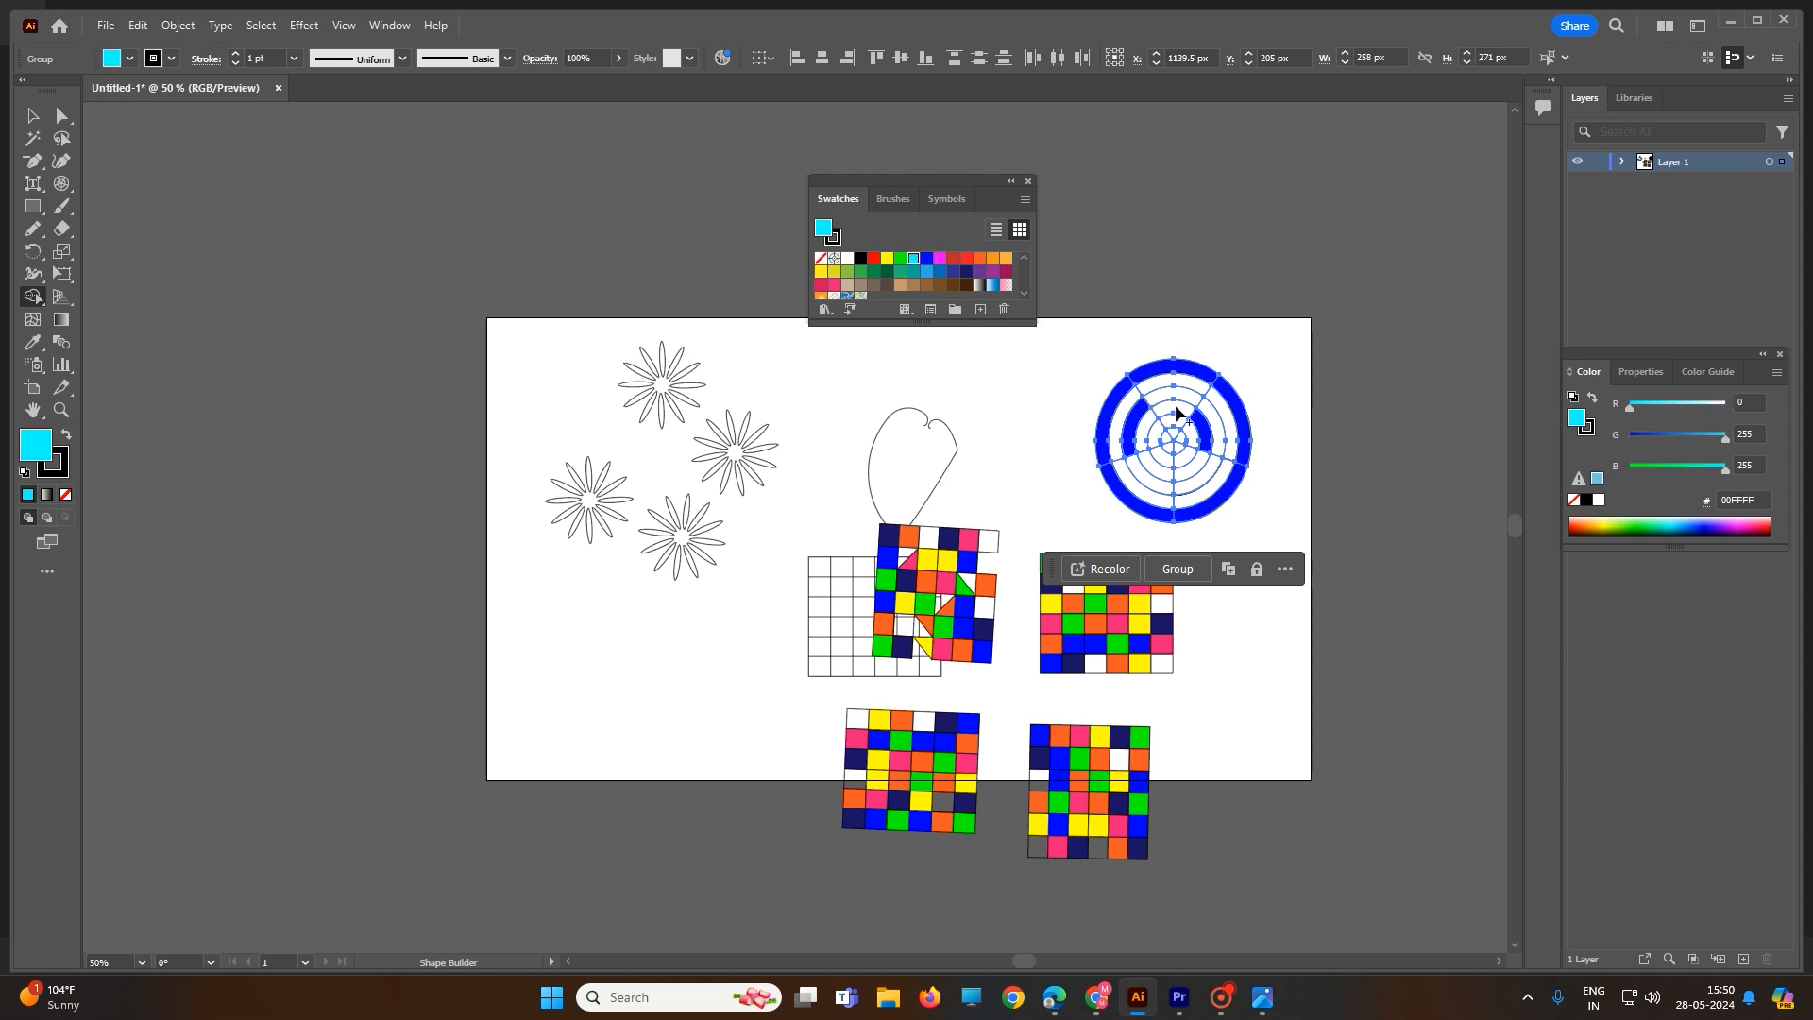
drag(1175, 405, 1191, 436)
click(1159, 468)
Fill four segments at the top, right and lower right of the polar grid with red (ED1C24) and close the swatches.
click(966, 257)
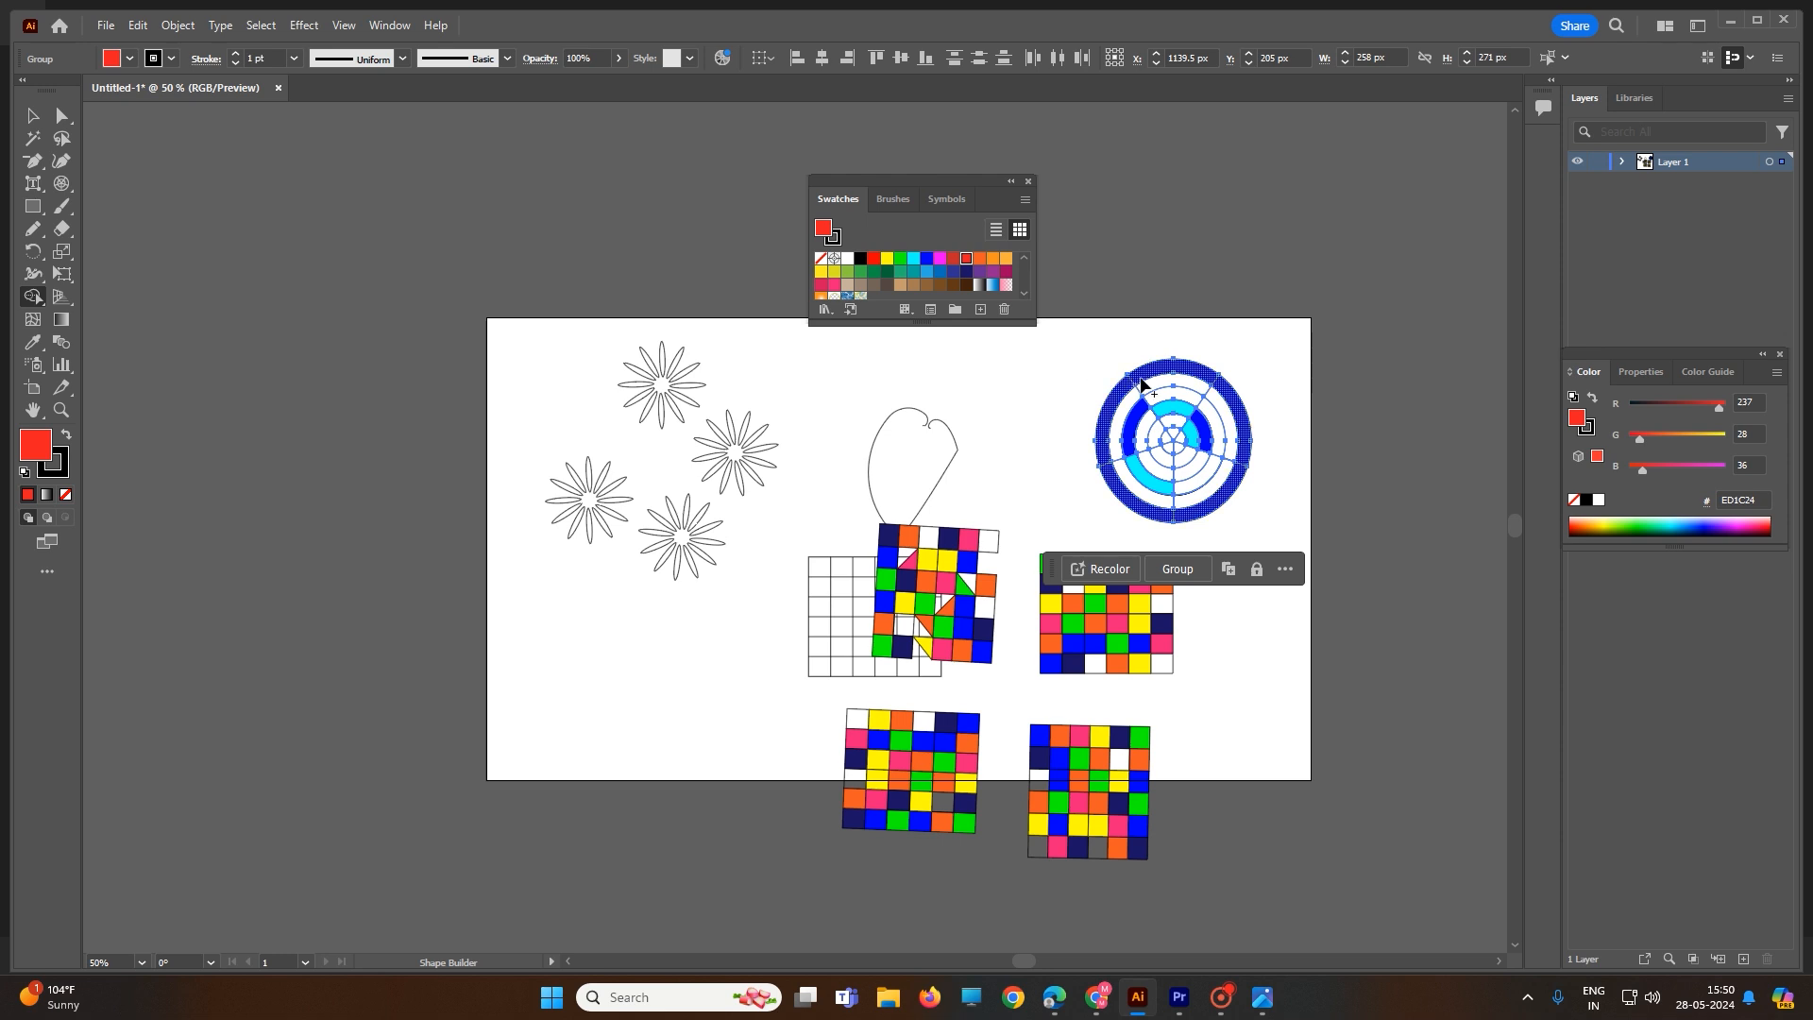
click(1171, 384)
click(1173, 407)
click(1209, 431)
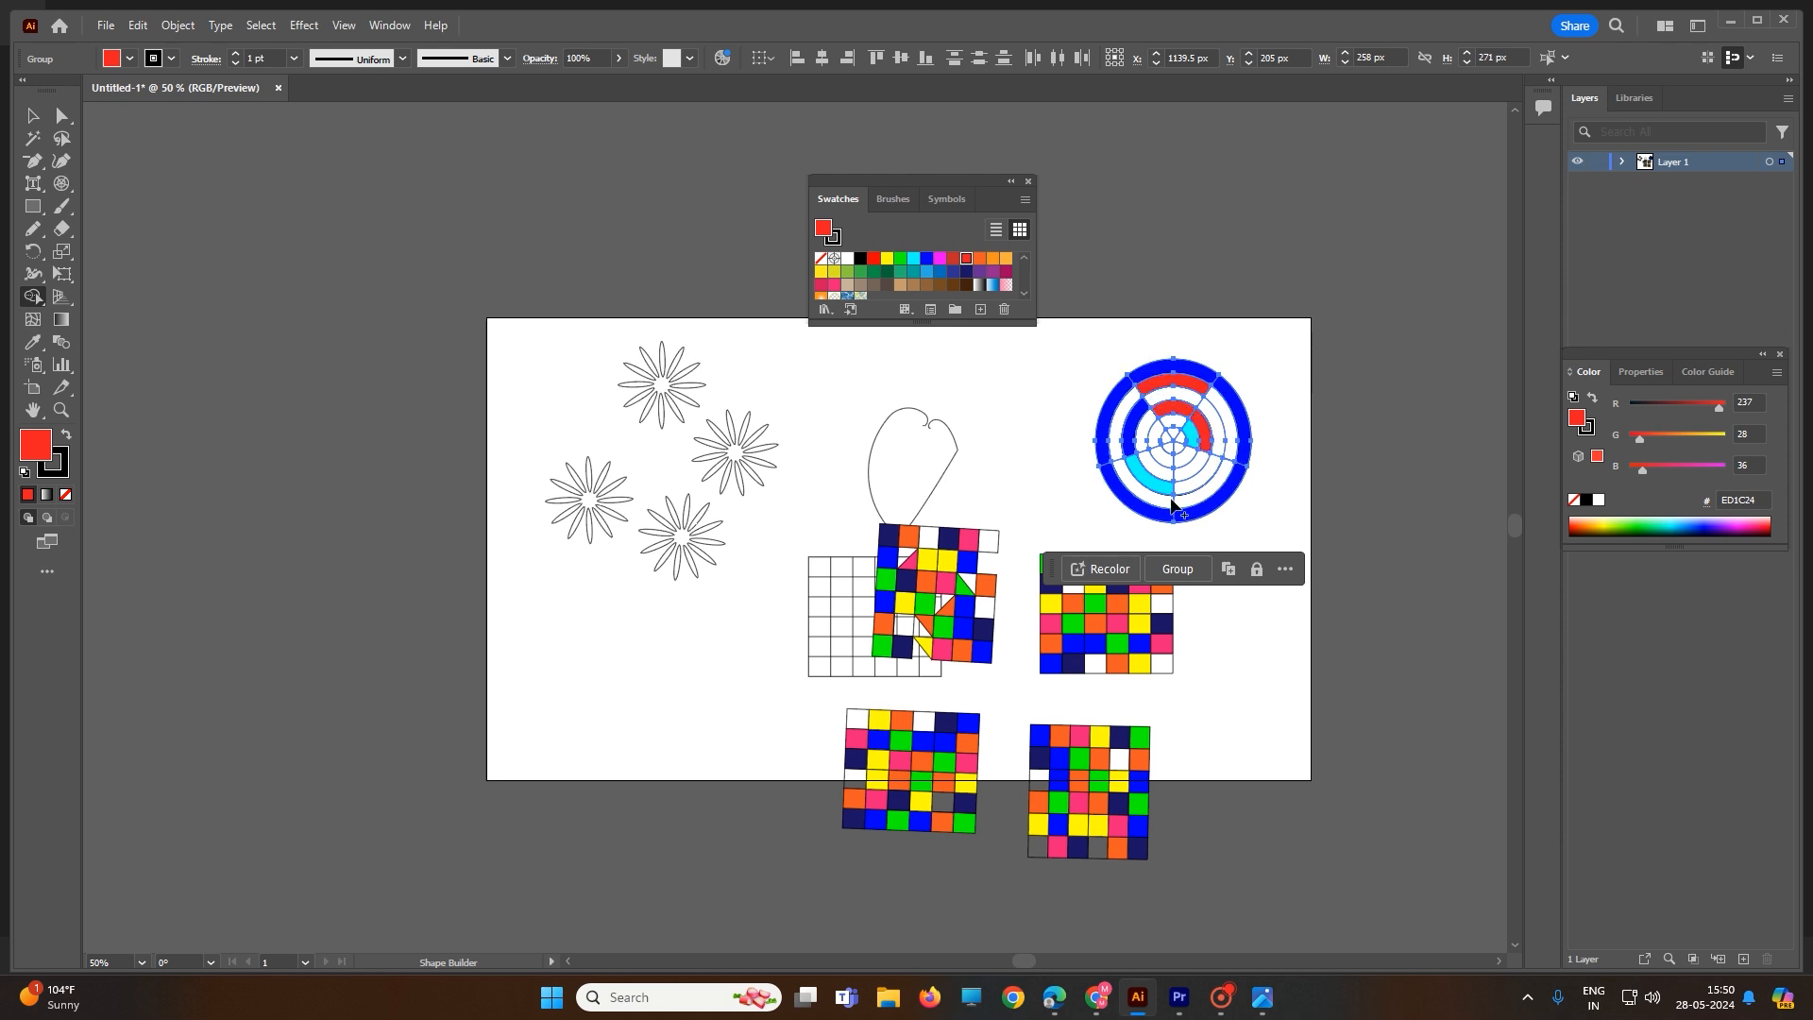
click(1202, 486)
click(1029, 180)
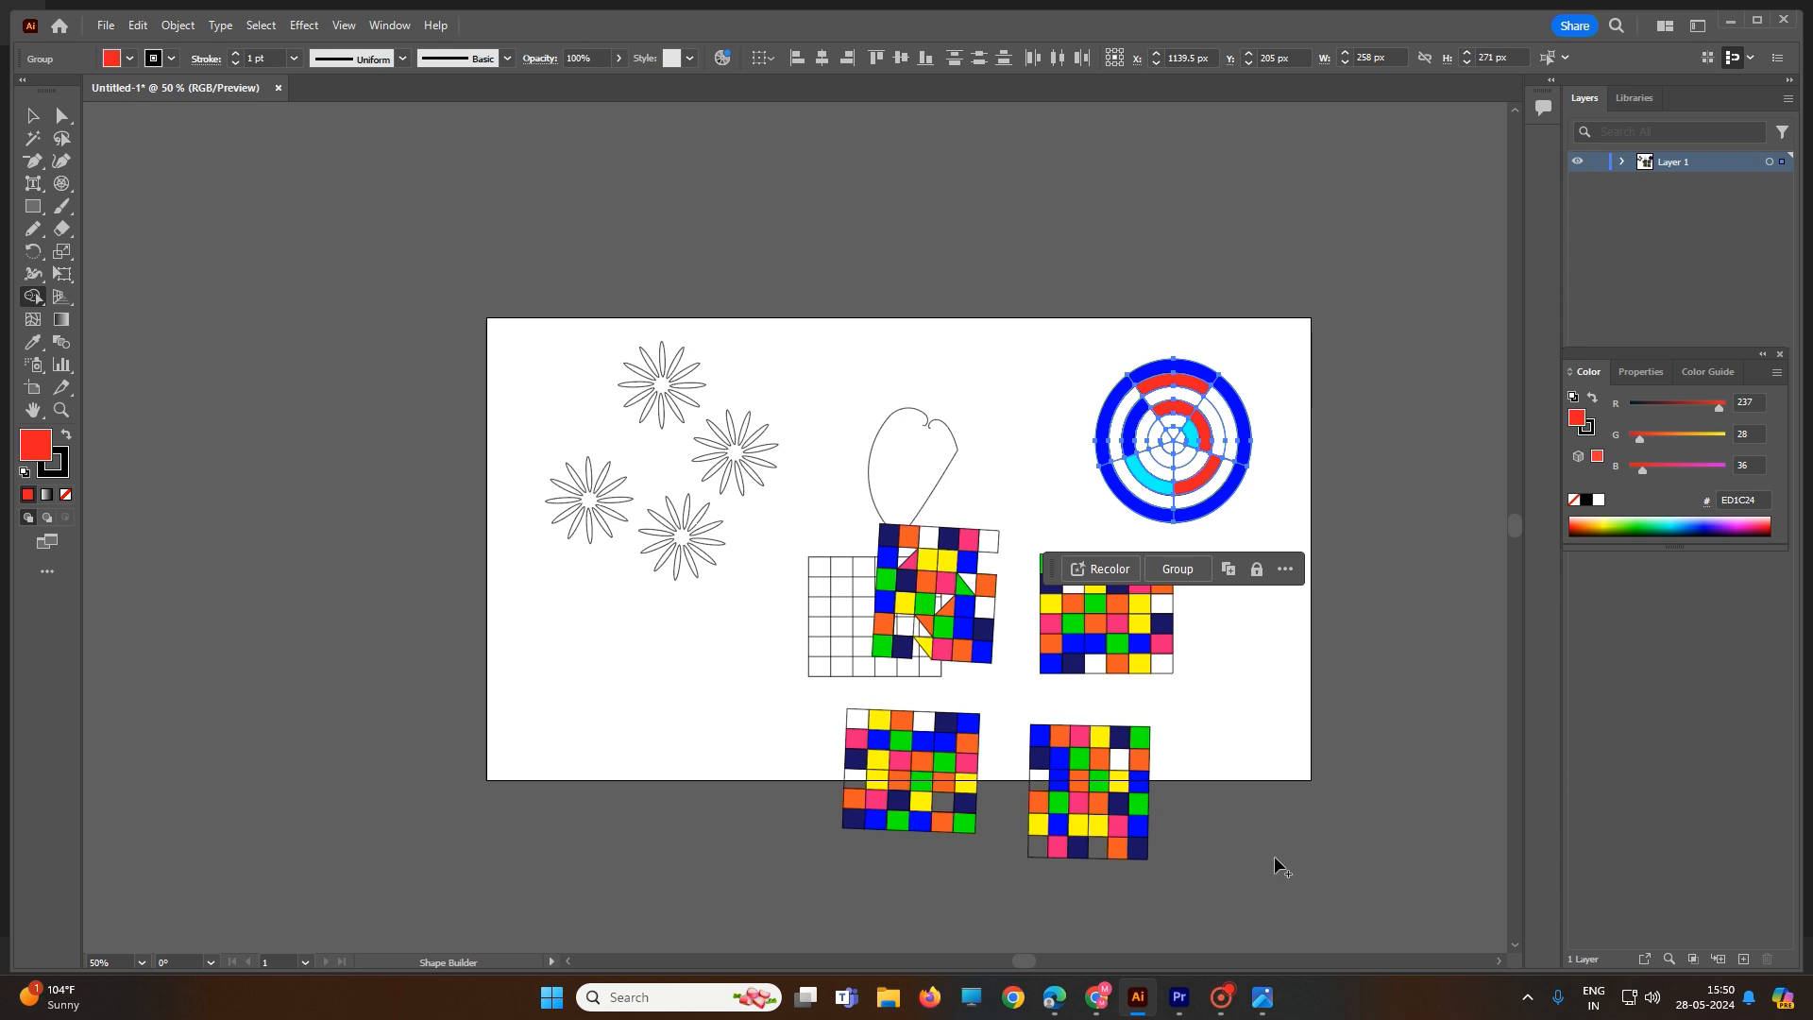
Delete the flowers, the heart and all rectangular grids, keeping only the coloured polar grid.
click(33, 116)
drag(383, 229, 1035, 897)
key(Delete)
drag(1137, 676, 964, 535)
key(Delete)
Move the polar grid near the artboard's top edge left of centre and shrink it to about 87 by 91 px.
click(1219, 472)
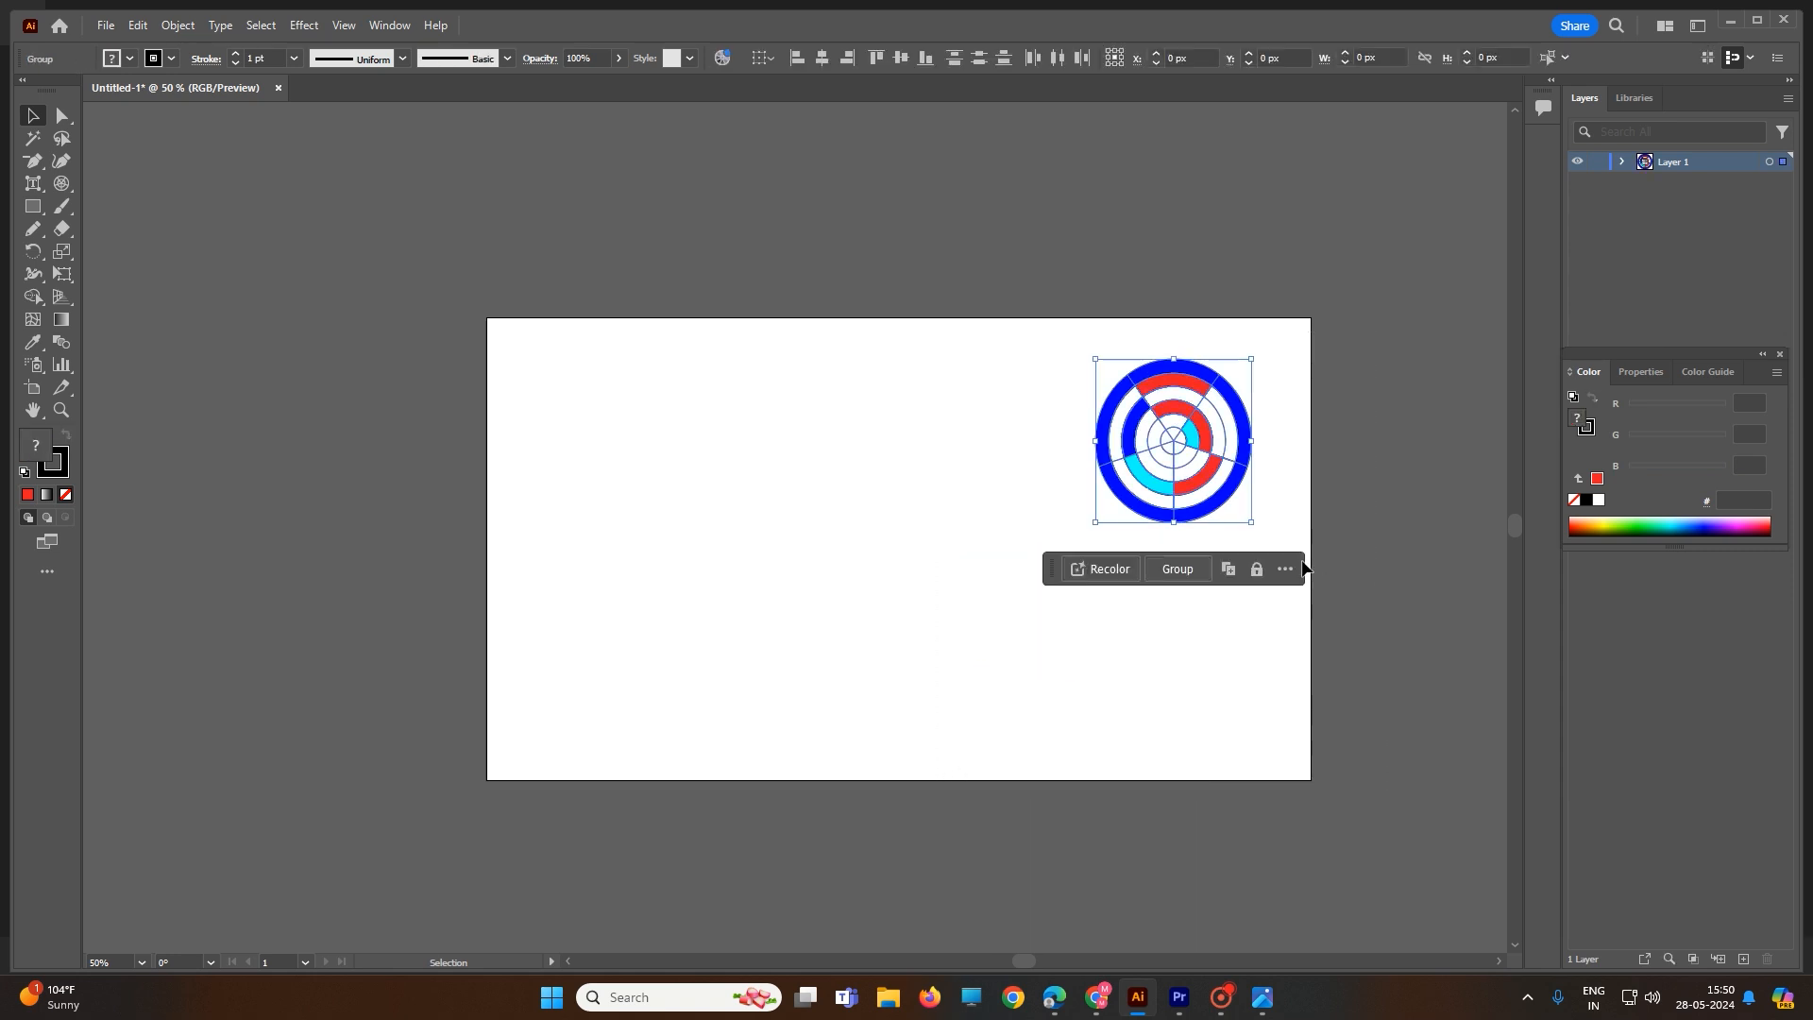
drag(1163, 442, 822, 400)
drag(903, 485, 801, 375)
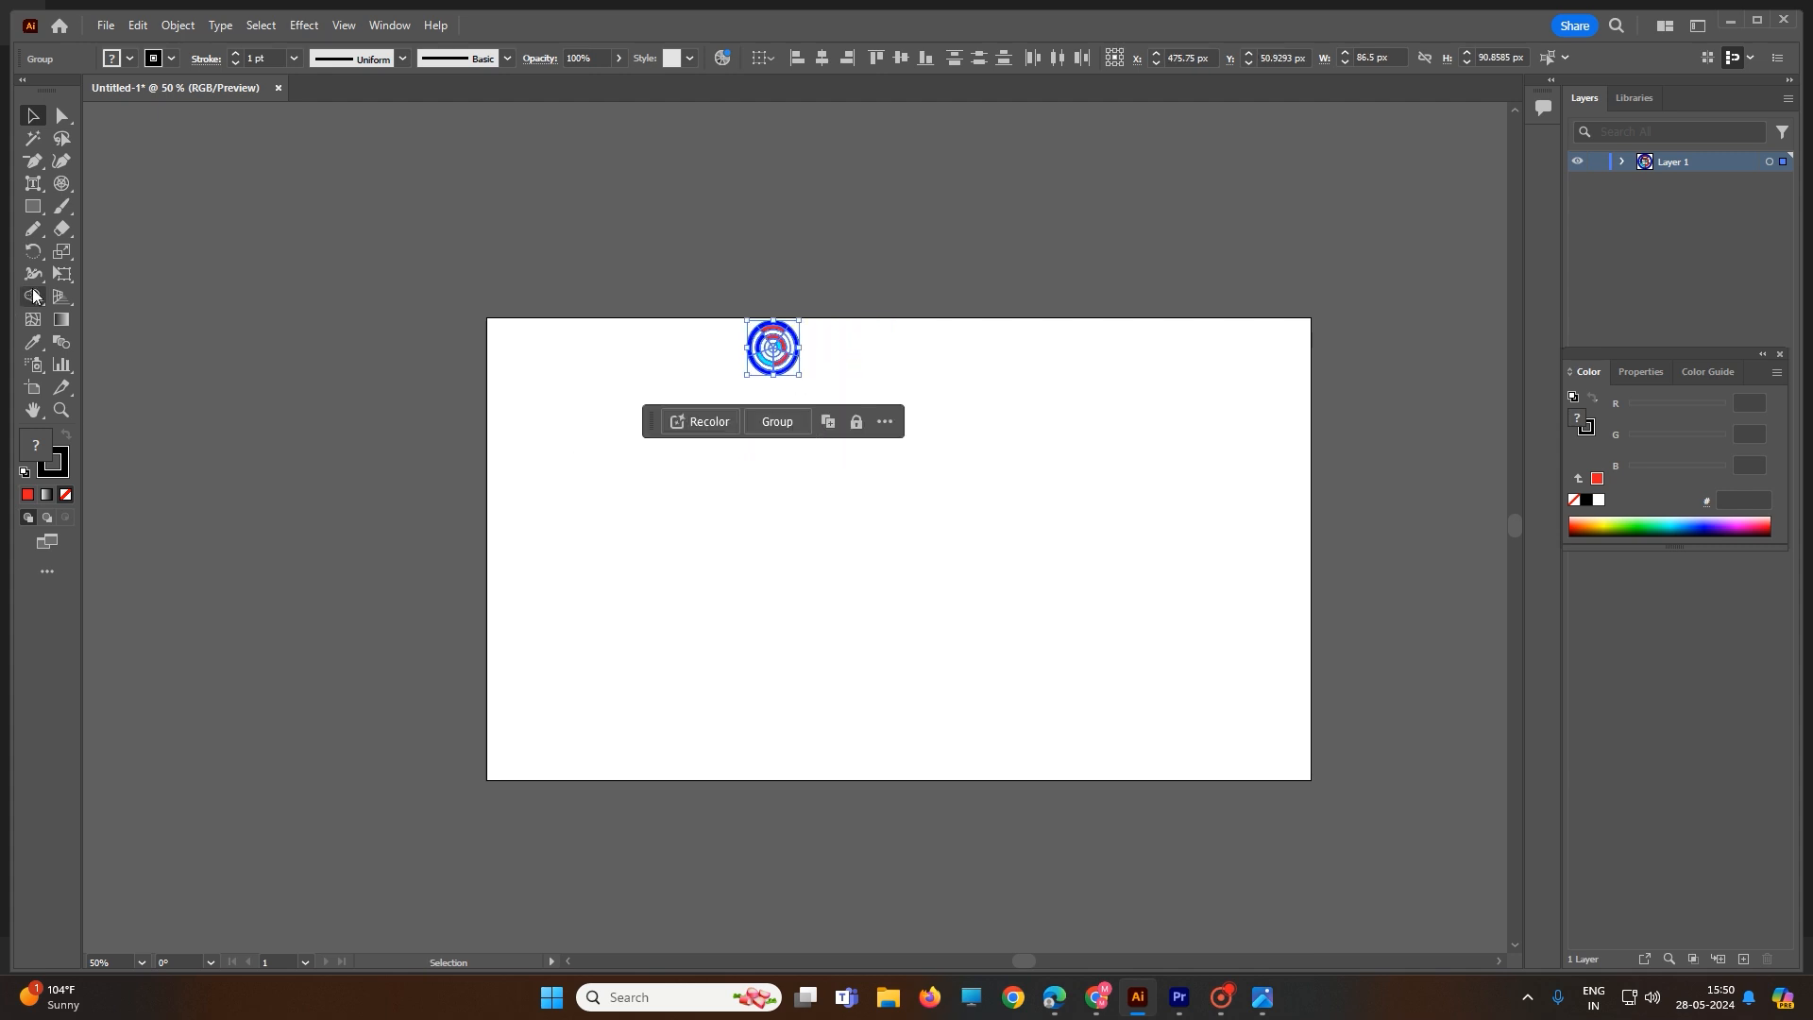
Try copying the polar grid by rotating it around a point just below it, and repeat the rotation for four copies.
click(33, 251)
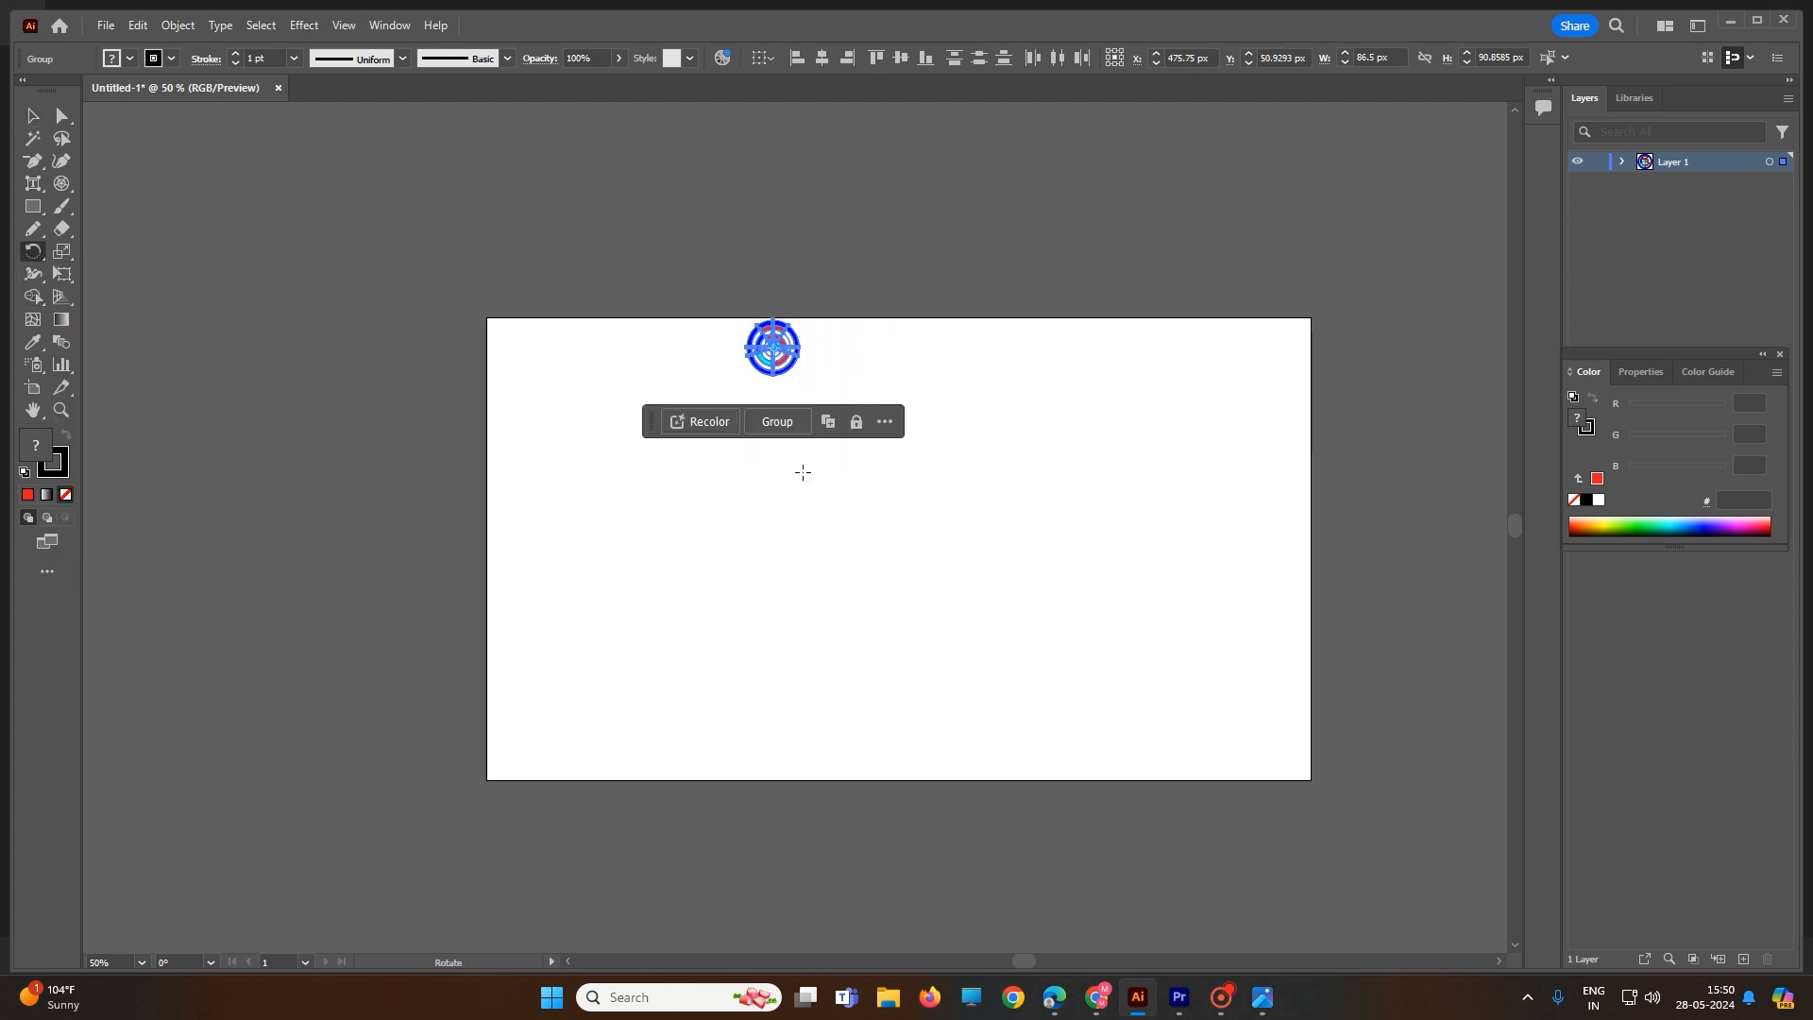
click(771, 398)
drag(801, 362, 829, 420)
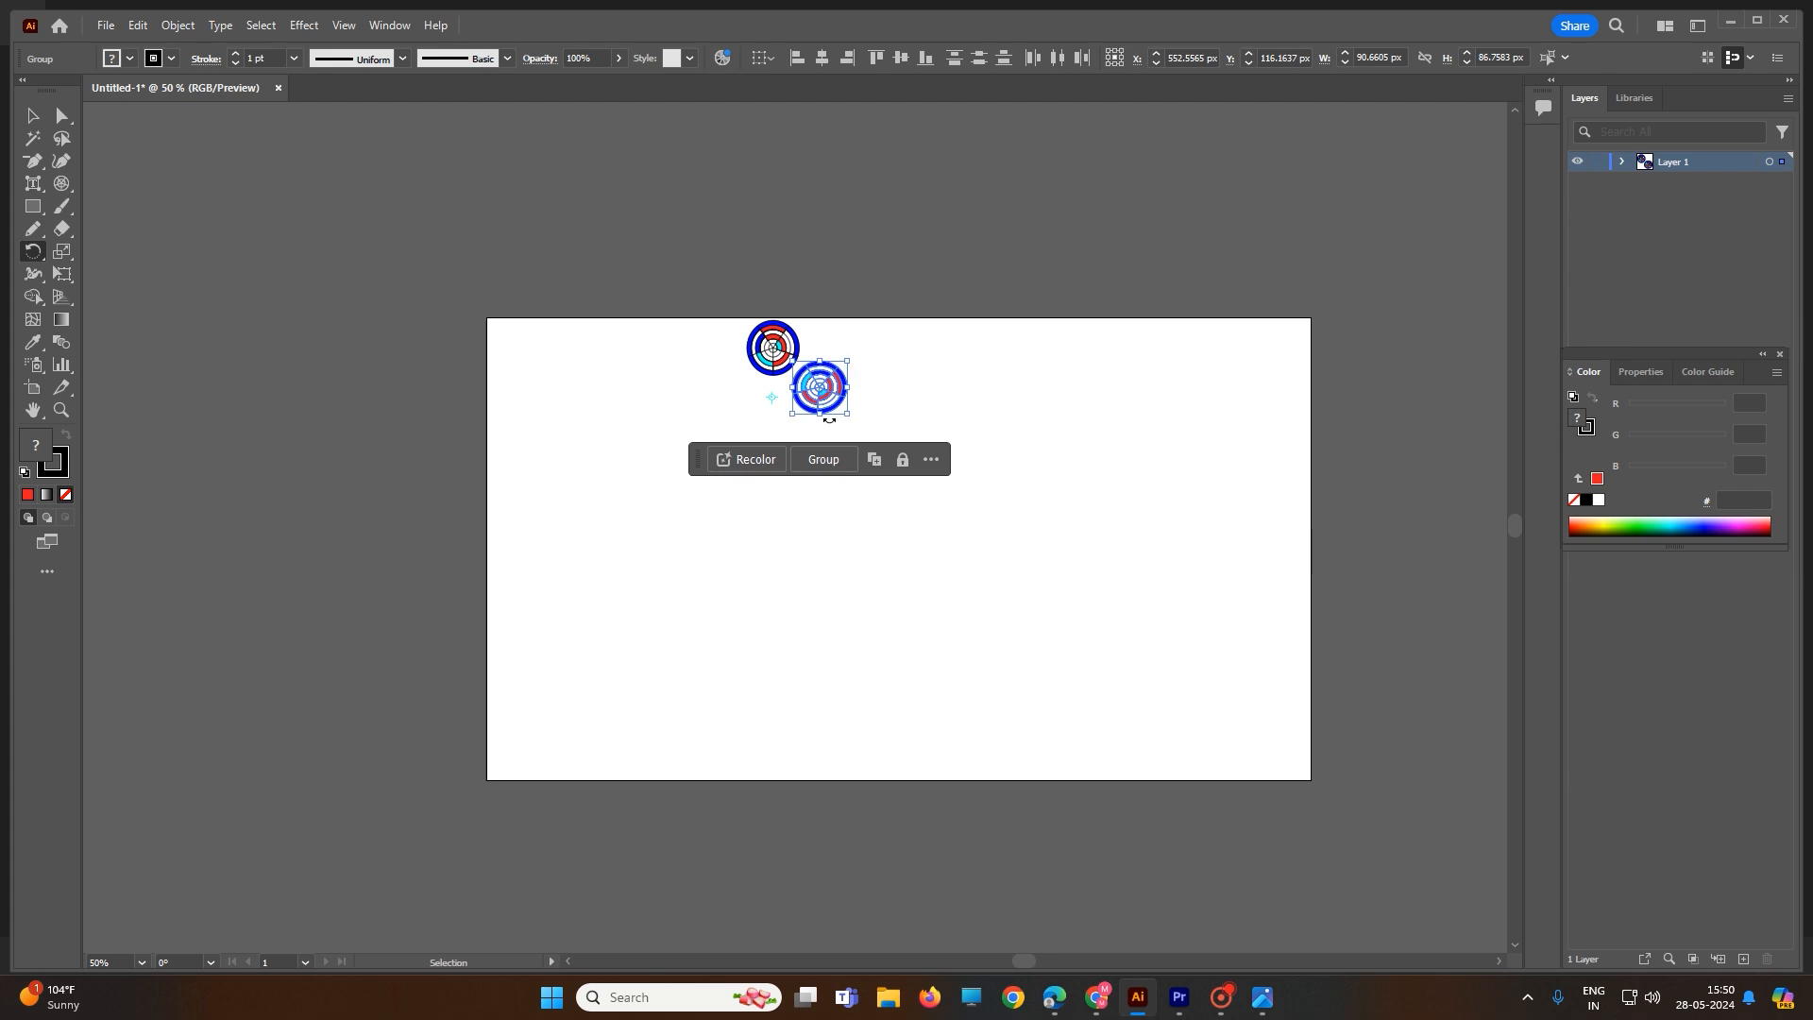
key(ctrl+d)
key(ctrl+d)
key(ctrl+d)
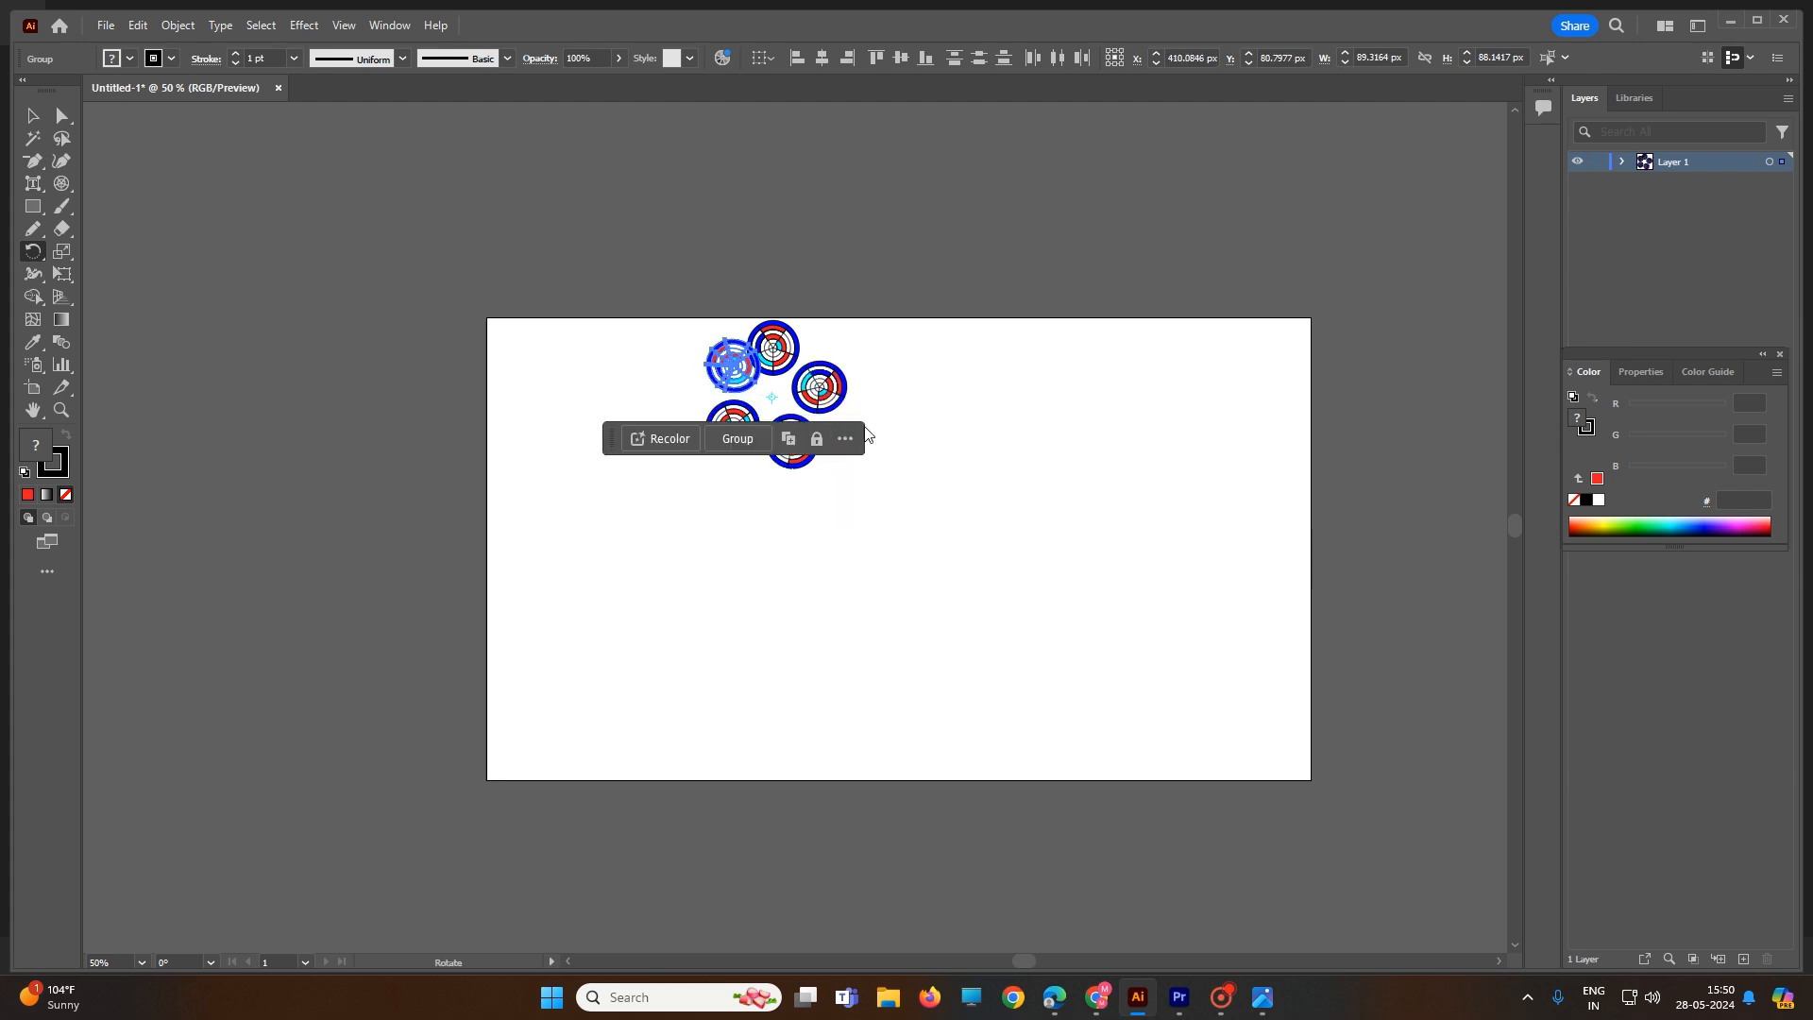
Undo the four rotated copies of the polar grid.
key(ctrl+z)
key(ctrl+z)
key(ctrl+z)
key(ctrl+z)
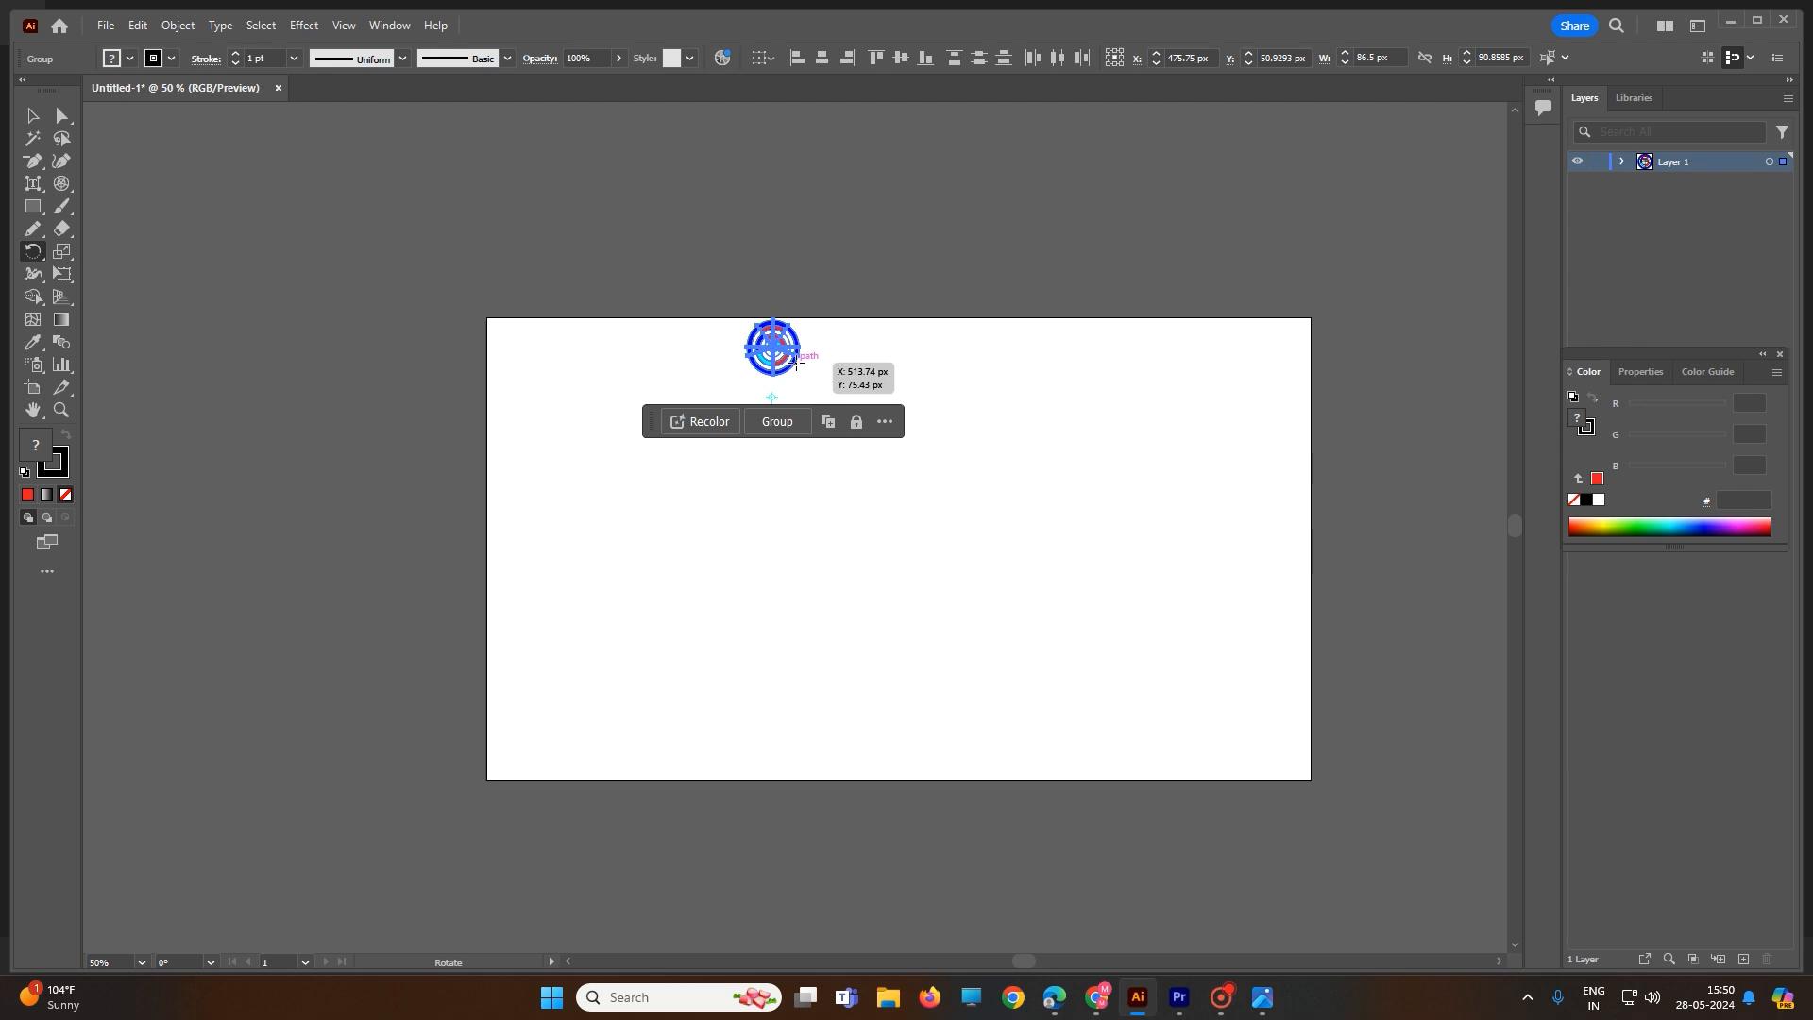
Rotate the polar grid itself by -90° about the point below it, cancelling the numeric Rotate settings.
drag(808, 359, 838, 439)
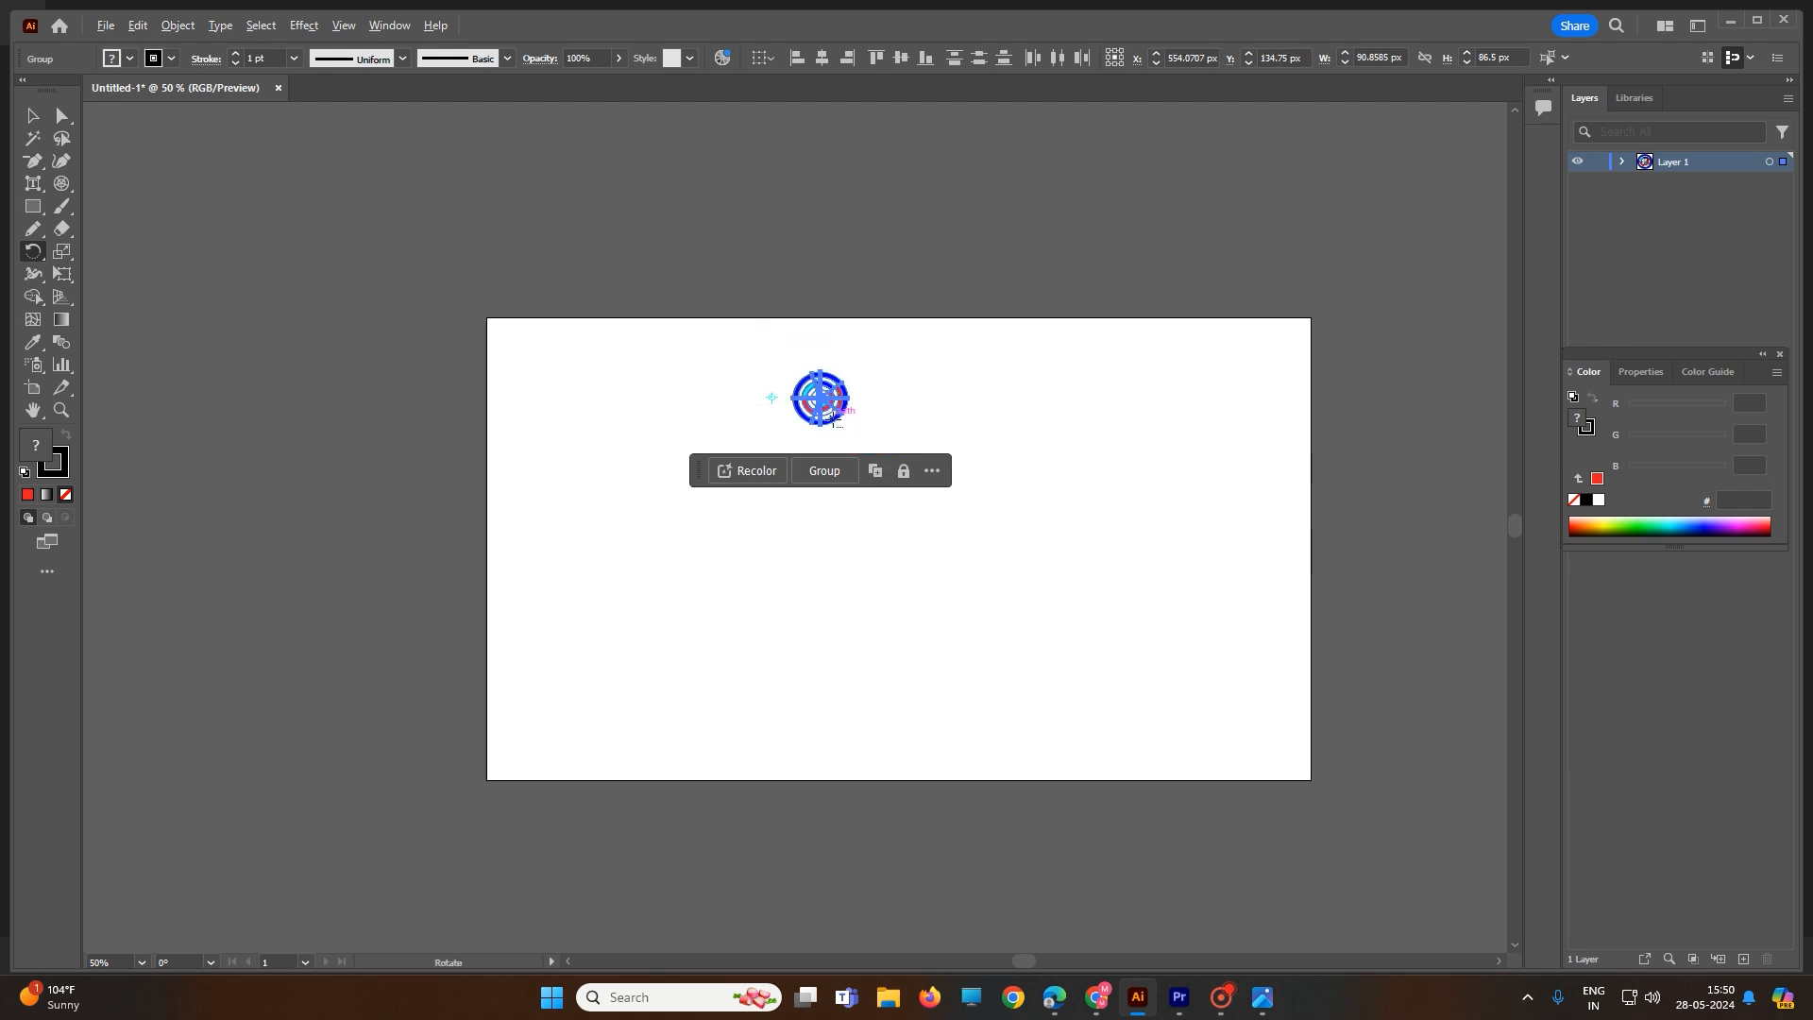
key(Return)
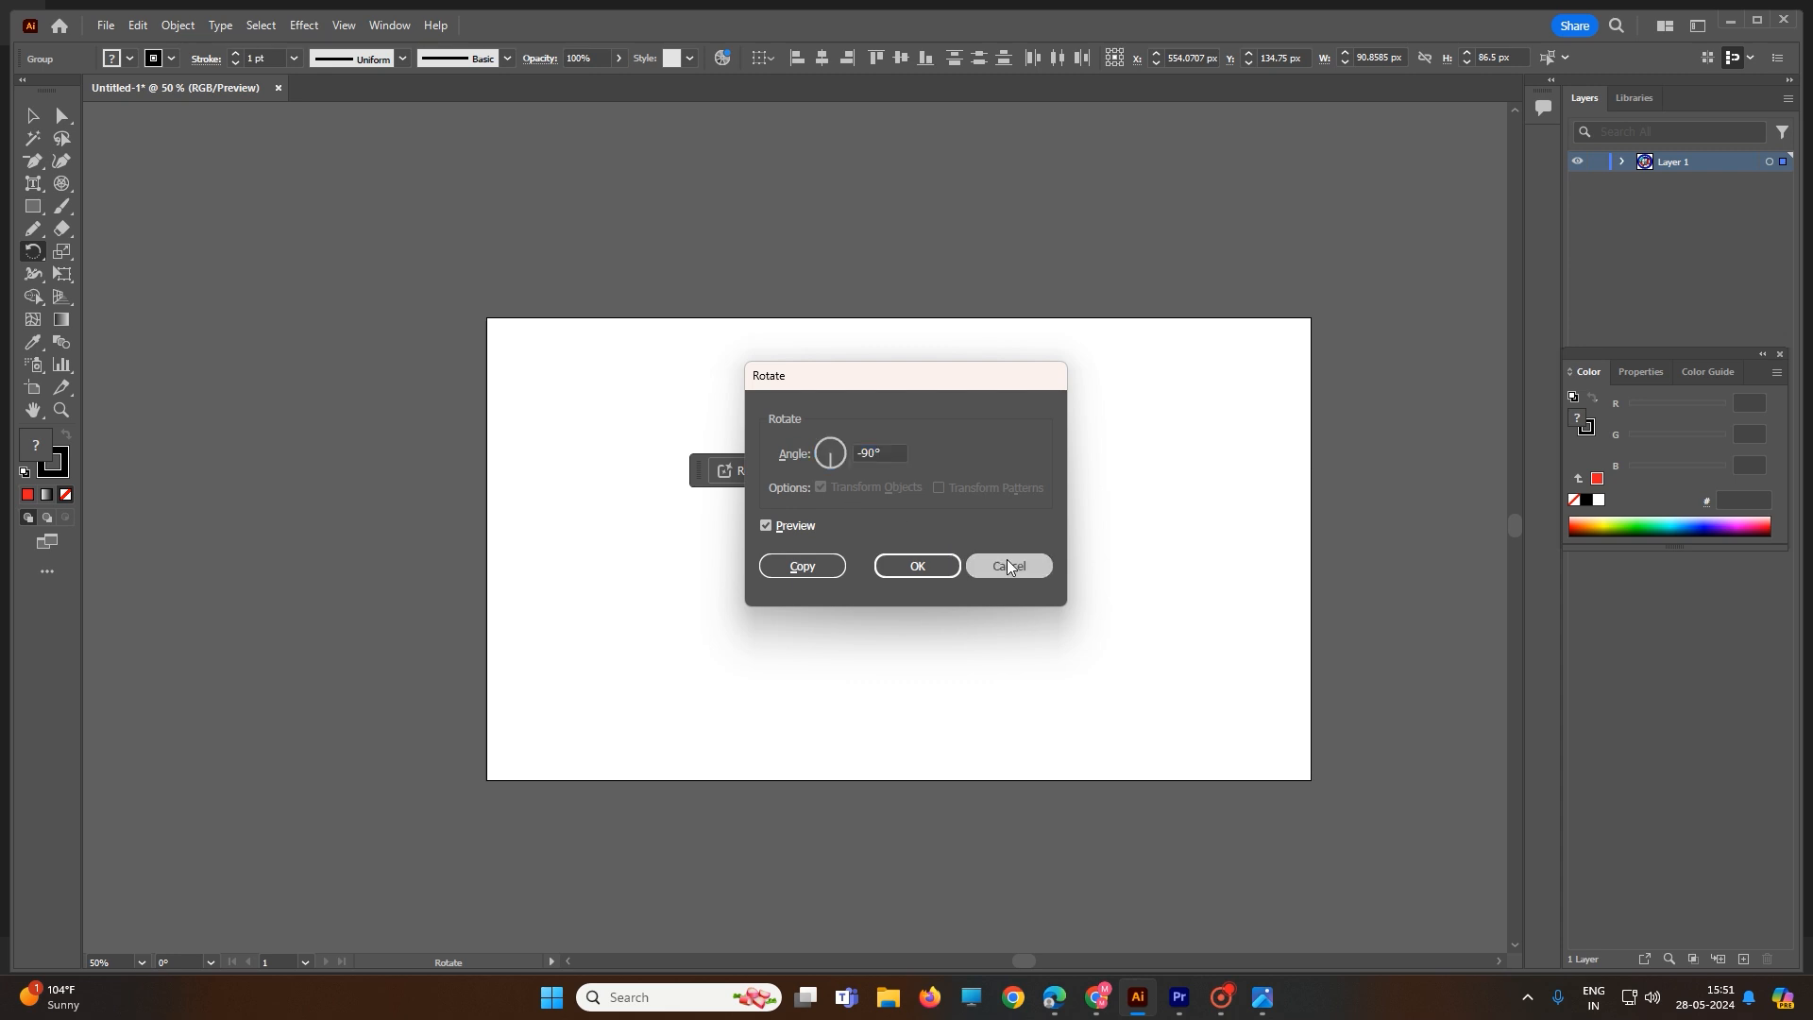
click(1007, 559)
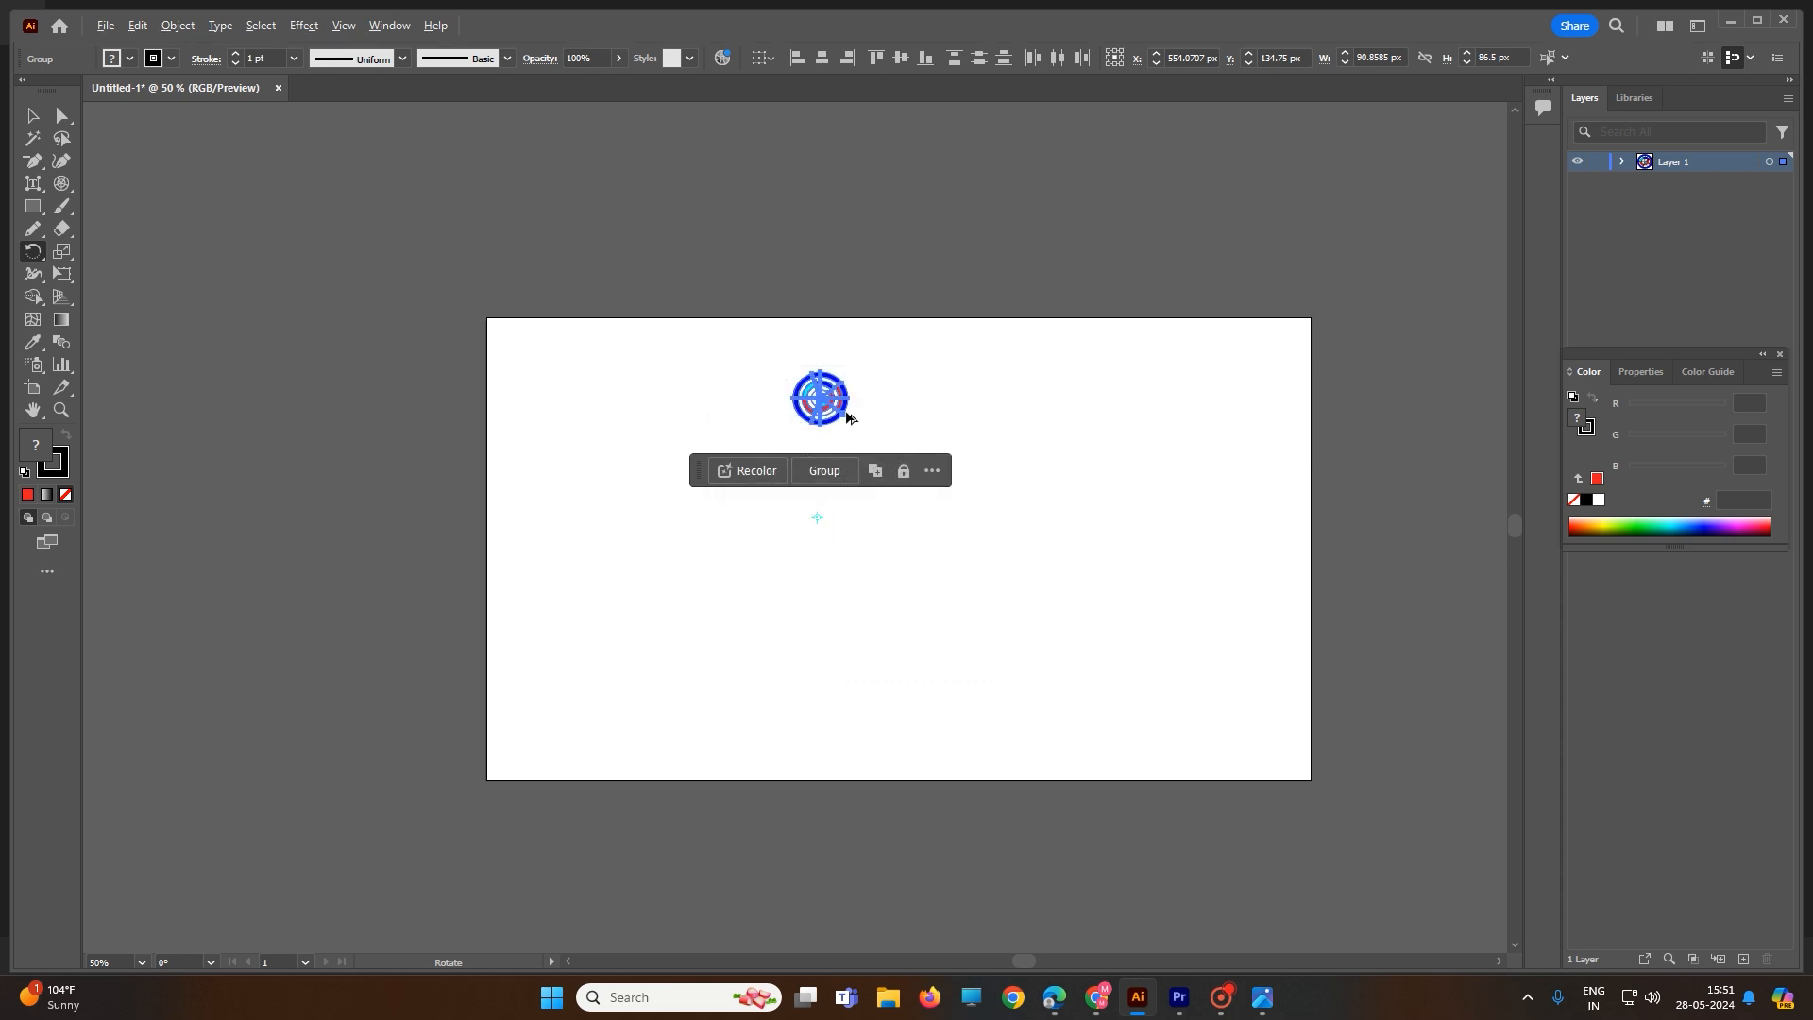
Copy the polar grid by rotating it around a point well below it, and repeat for eight copies arranged in a ring.
drag(857, 408, 871, 487)
key(ctrl+d)
key(ctrl+d)
key(ctrl+d)
key(ctrl+d)
key(ctrl+d)
key(ctrl+d)
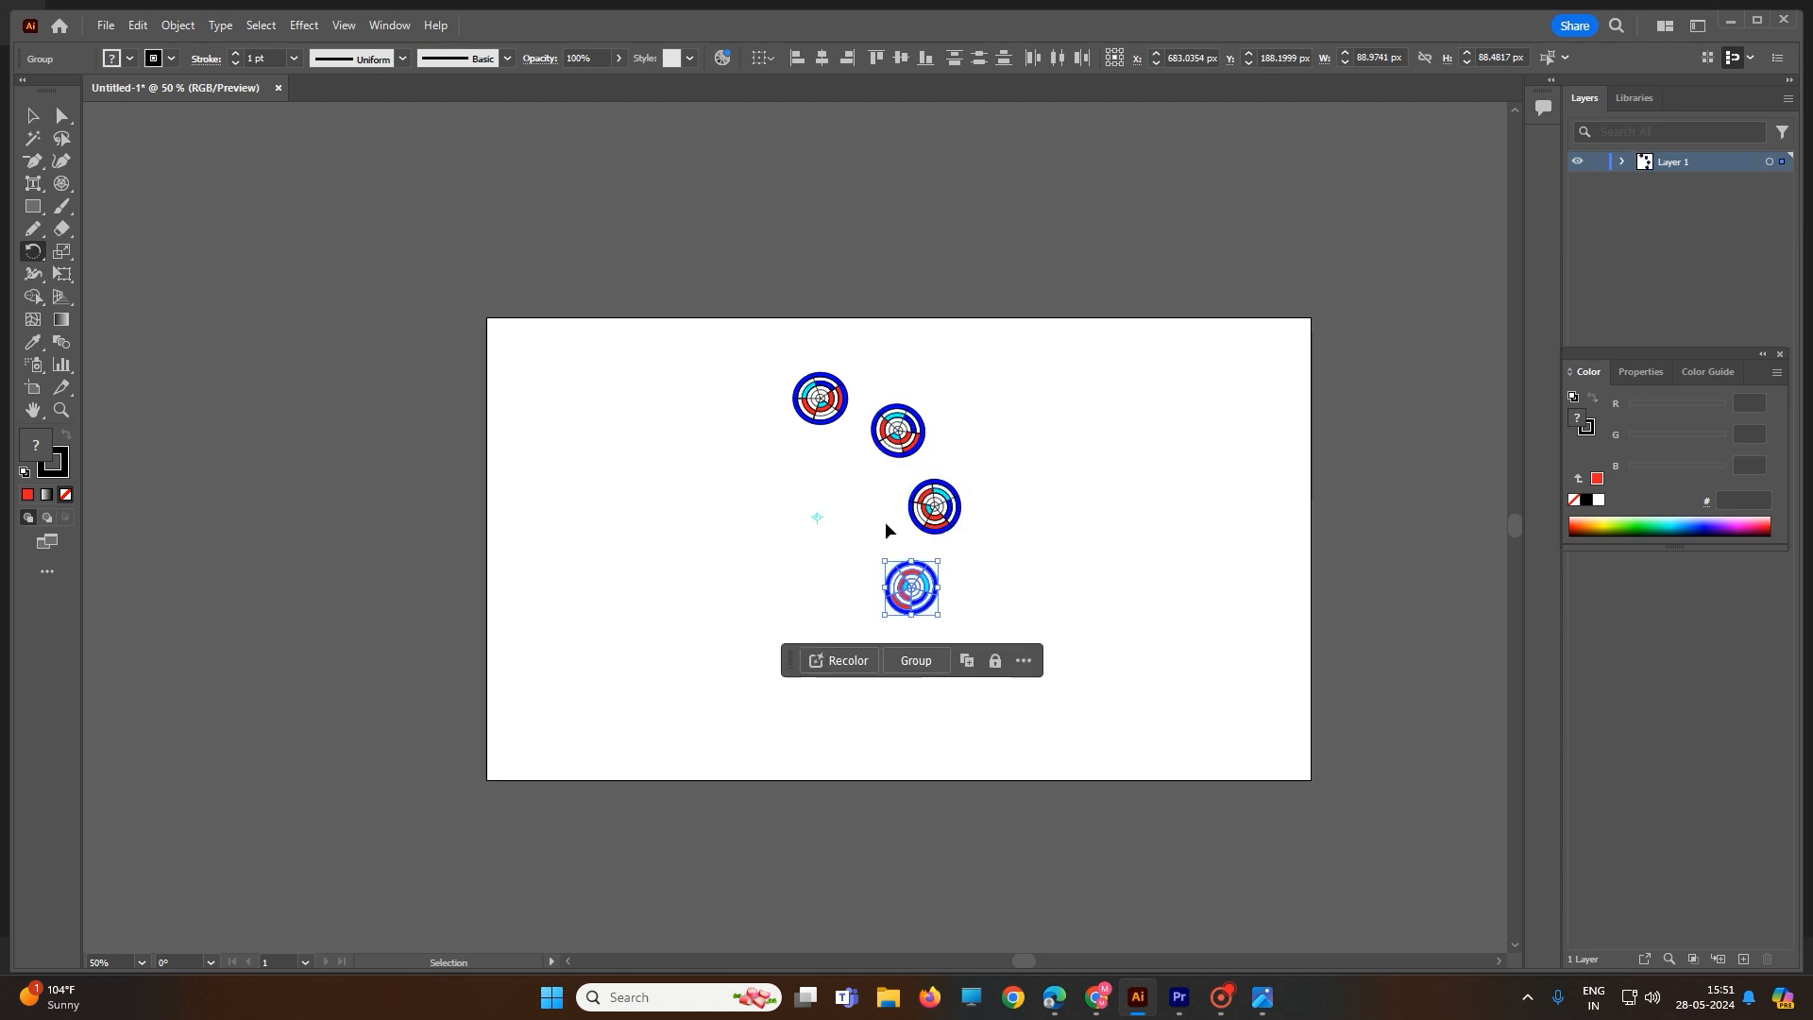
key(ctrl+d)
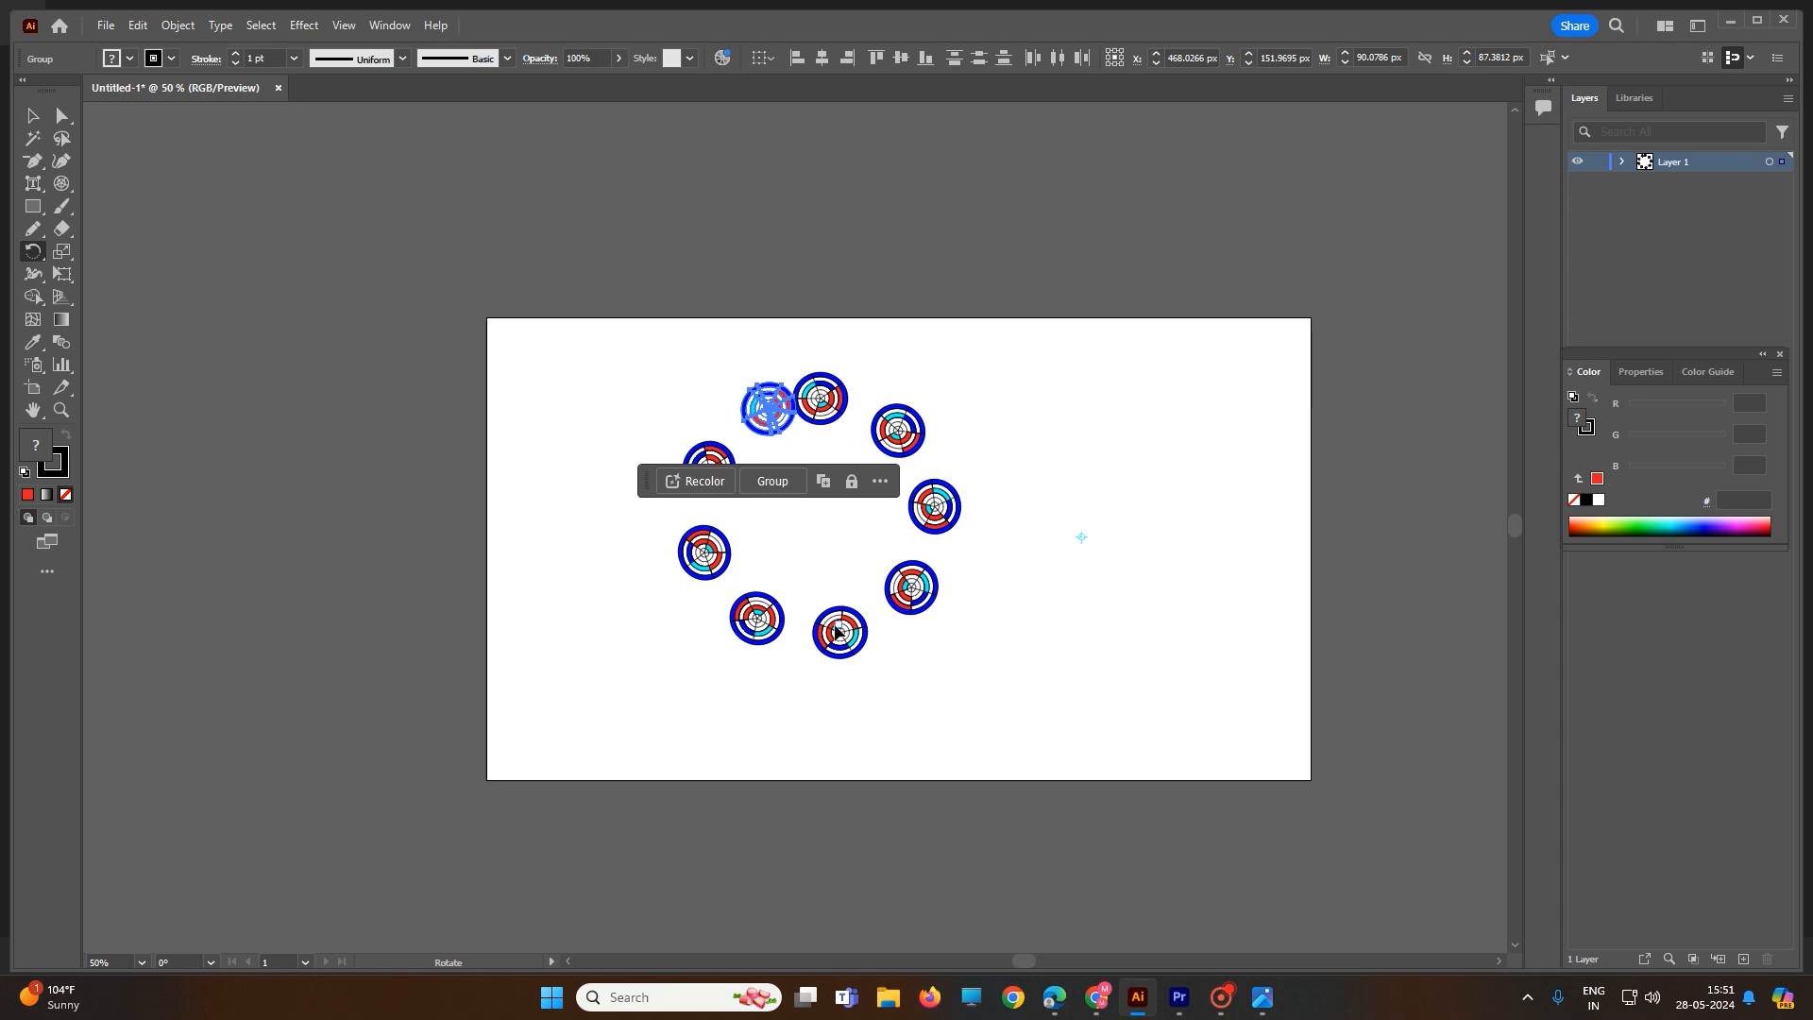
scroll(851, 643, up, 4)
scroll(853, 647, down, 4)
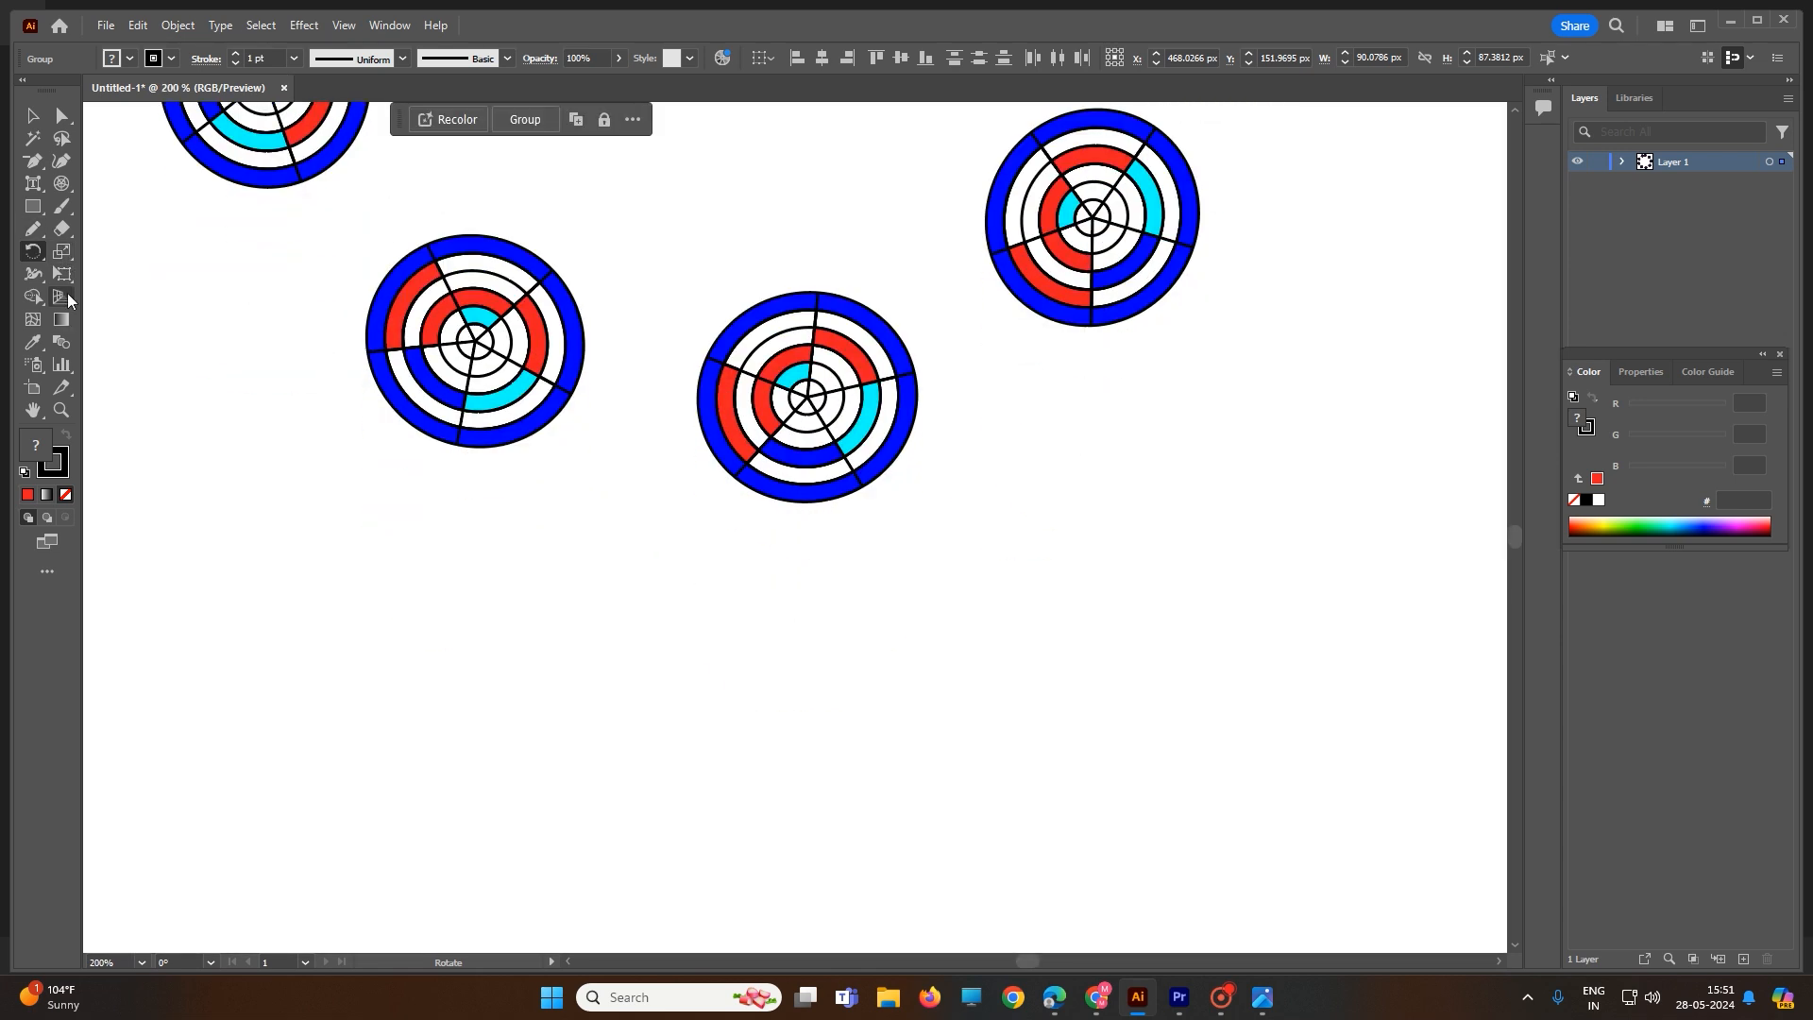
click(63, 184)
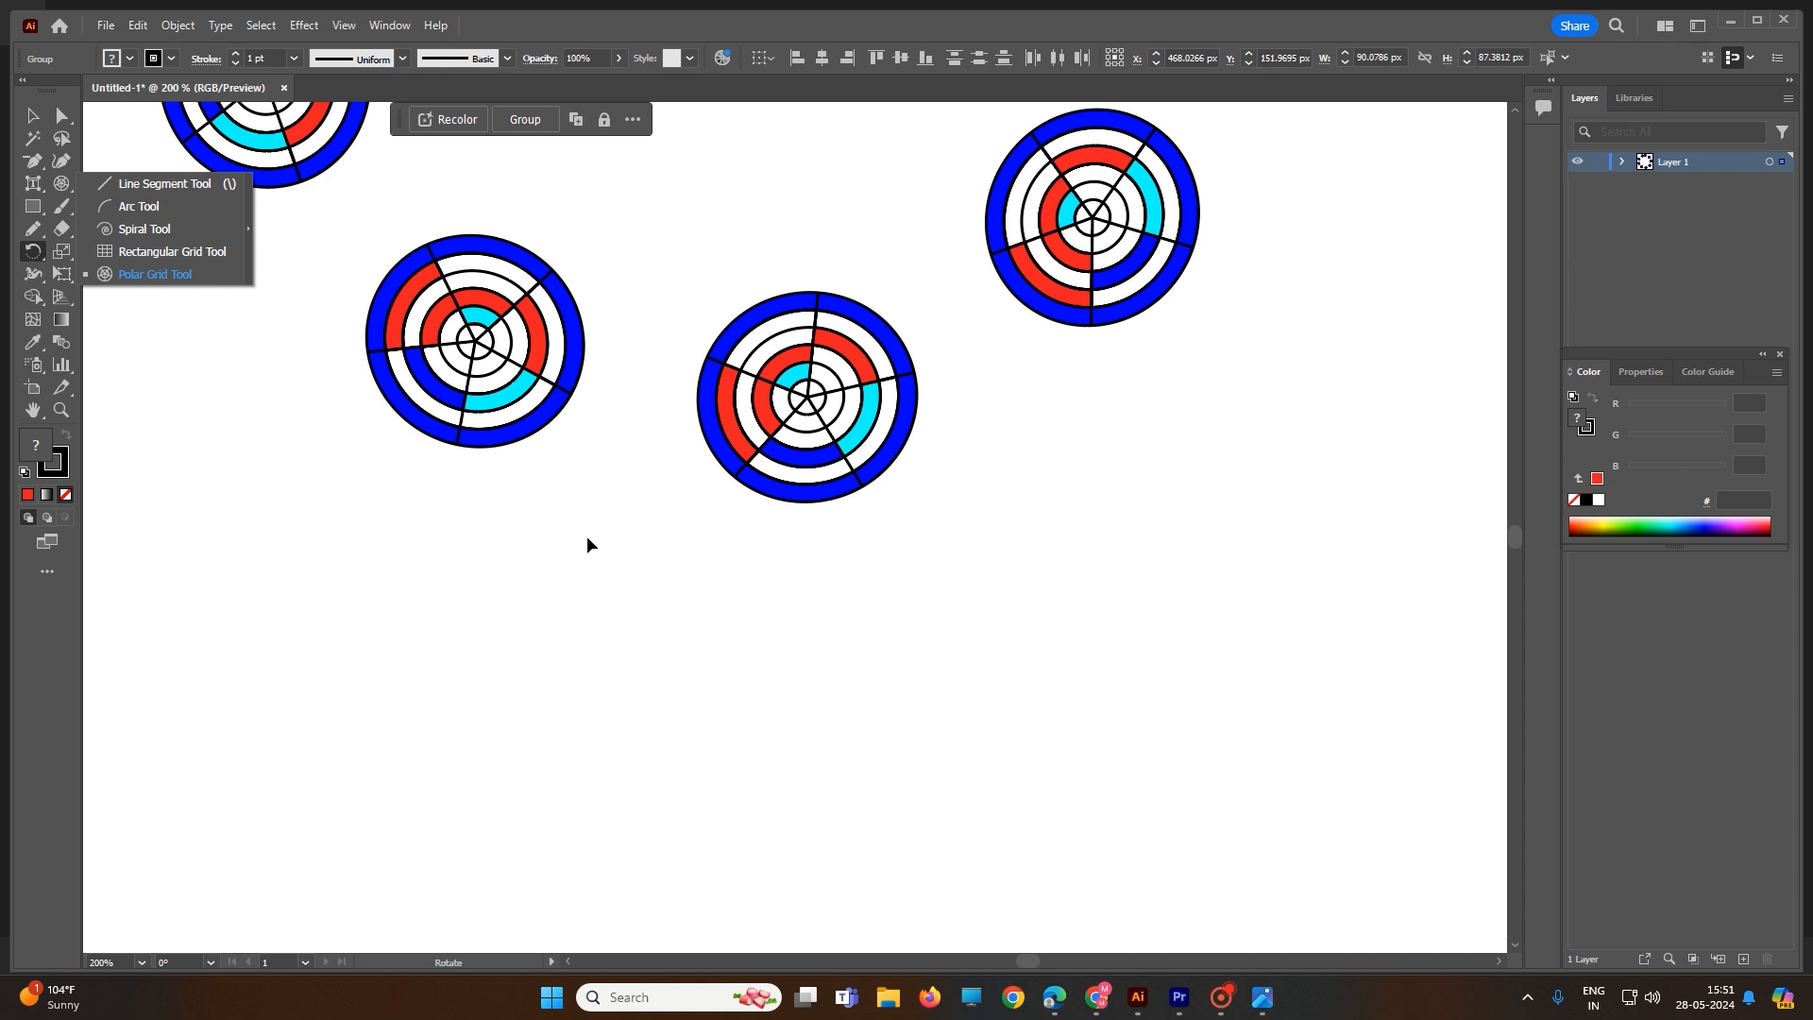
key(ctrl+minus)
key(ctrl+minus)
key(ctrl+minus)
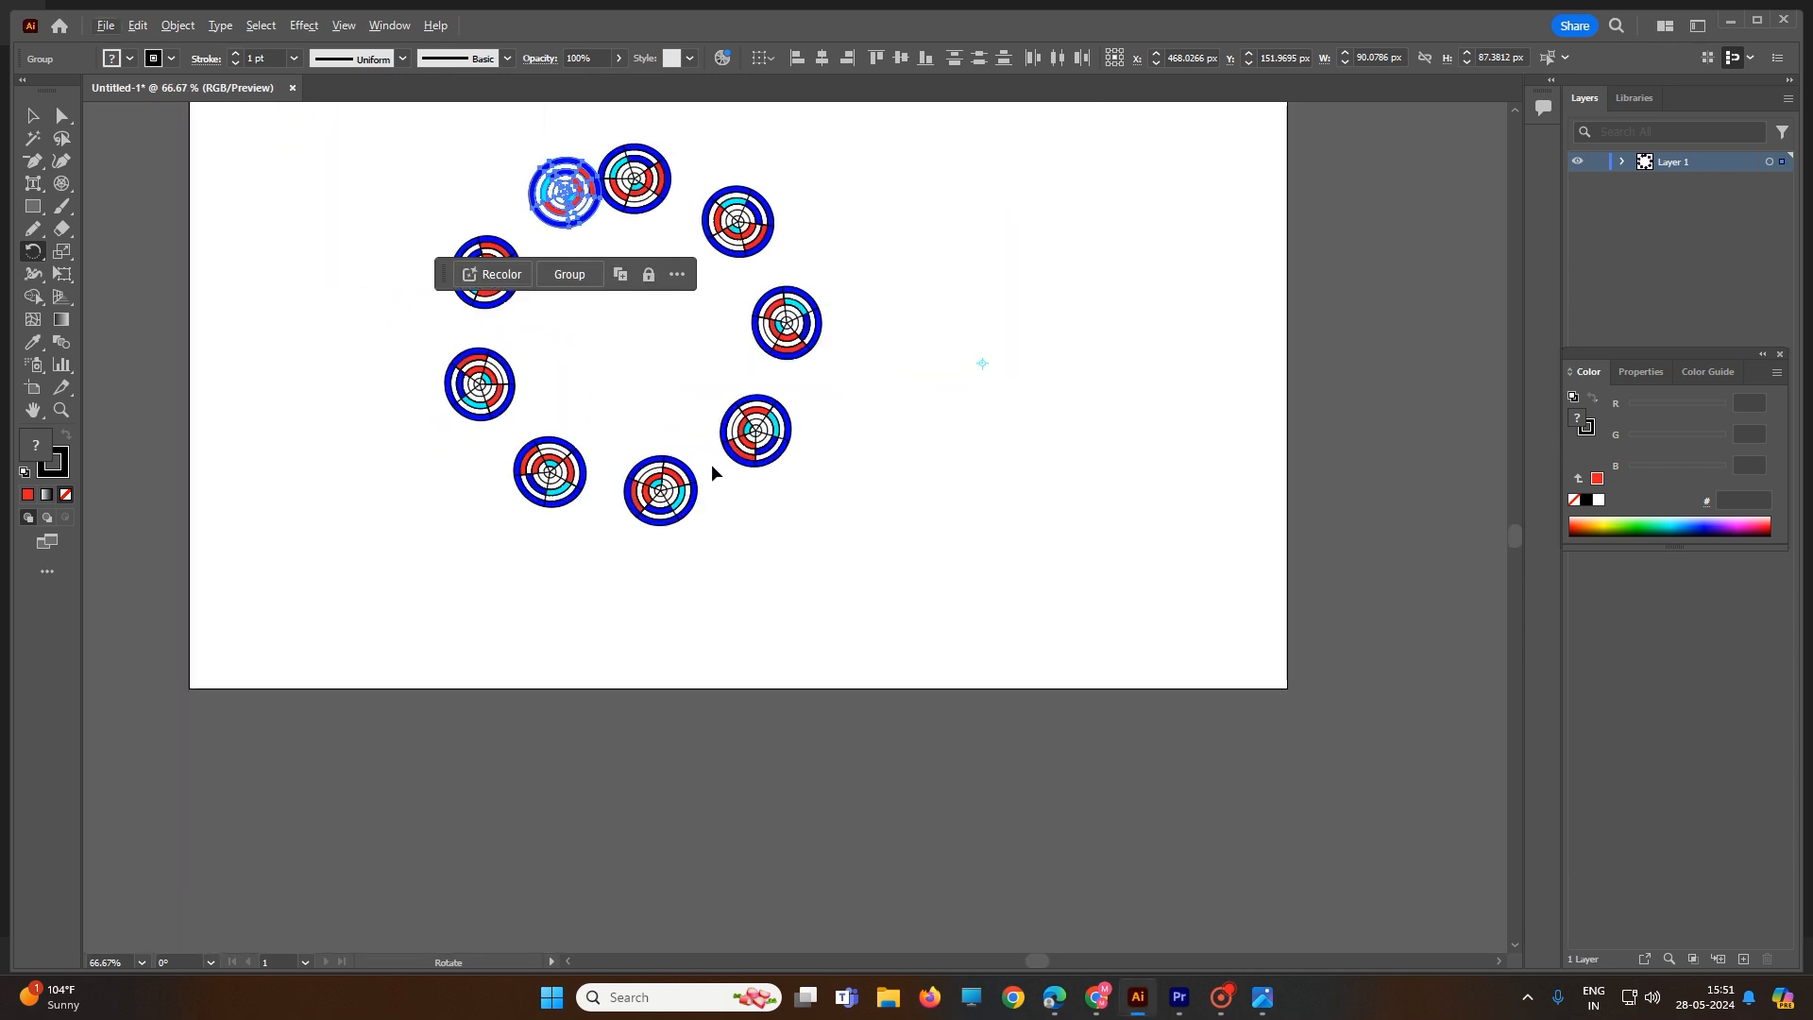